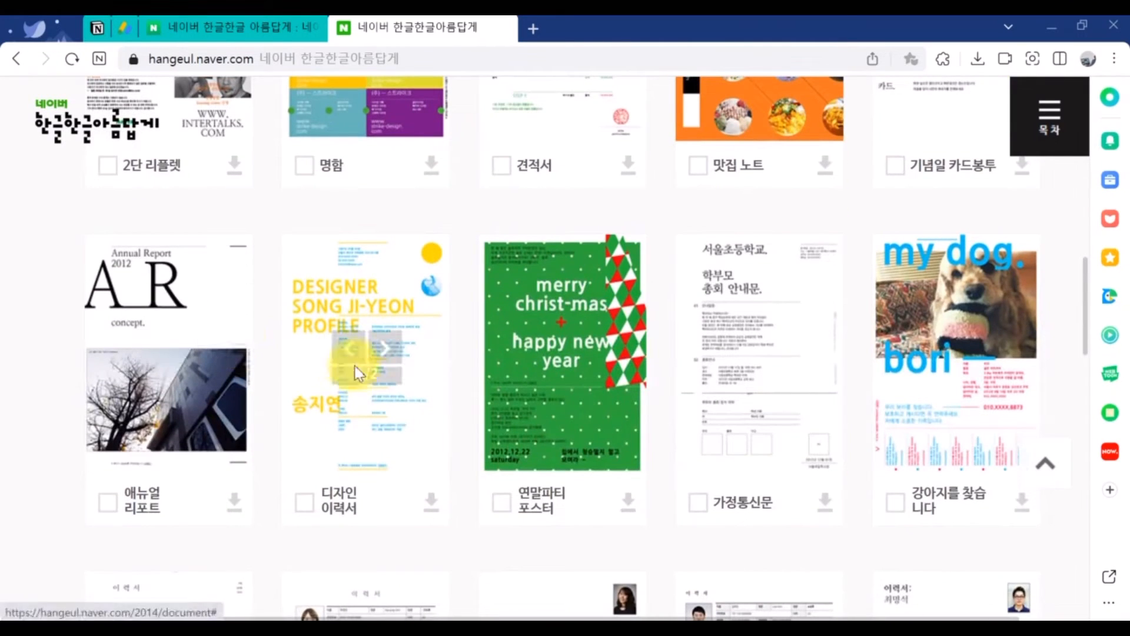
Download the 디자인 이력서 template as design_resume.zip, then browse down the template list
left_click(430, 502)
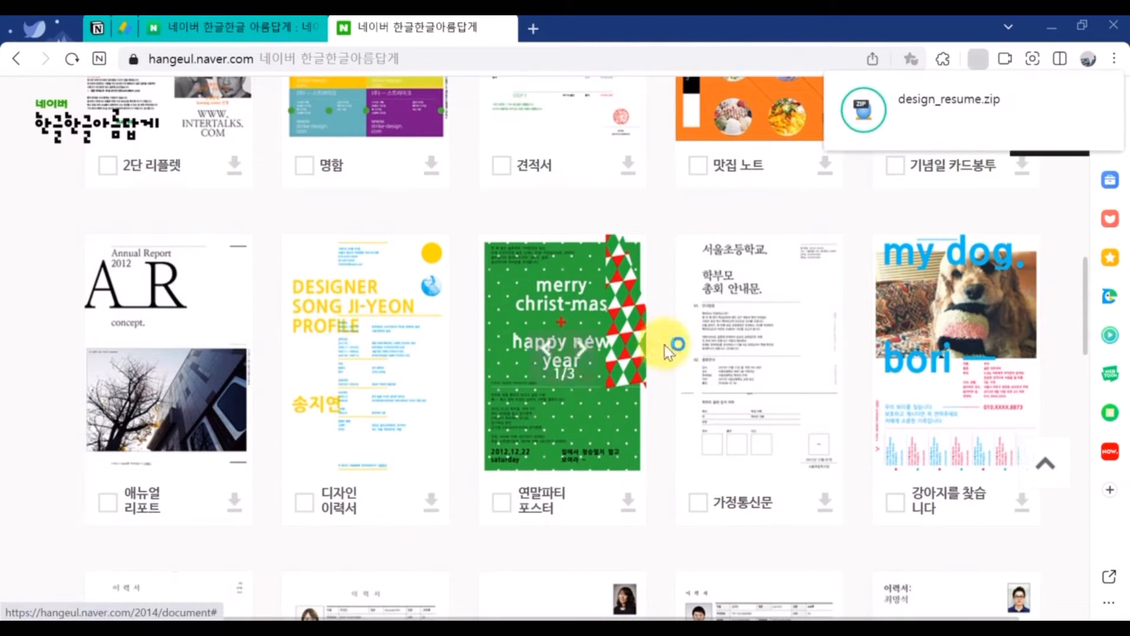
scroll(601, 434, "down", 5)
scroll(574, 289, "down", 10)
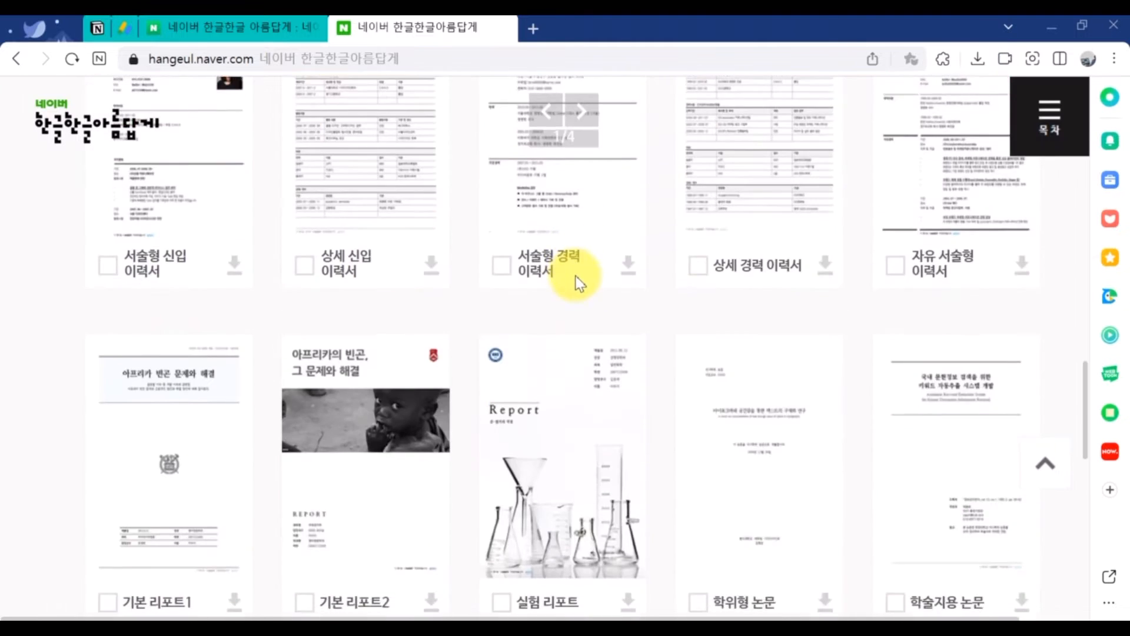
scroll(574, 274, "down", 8)
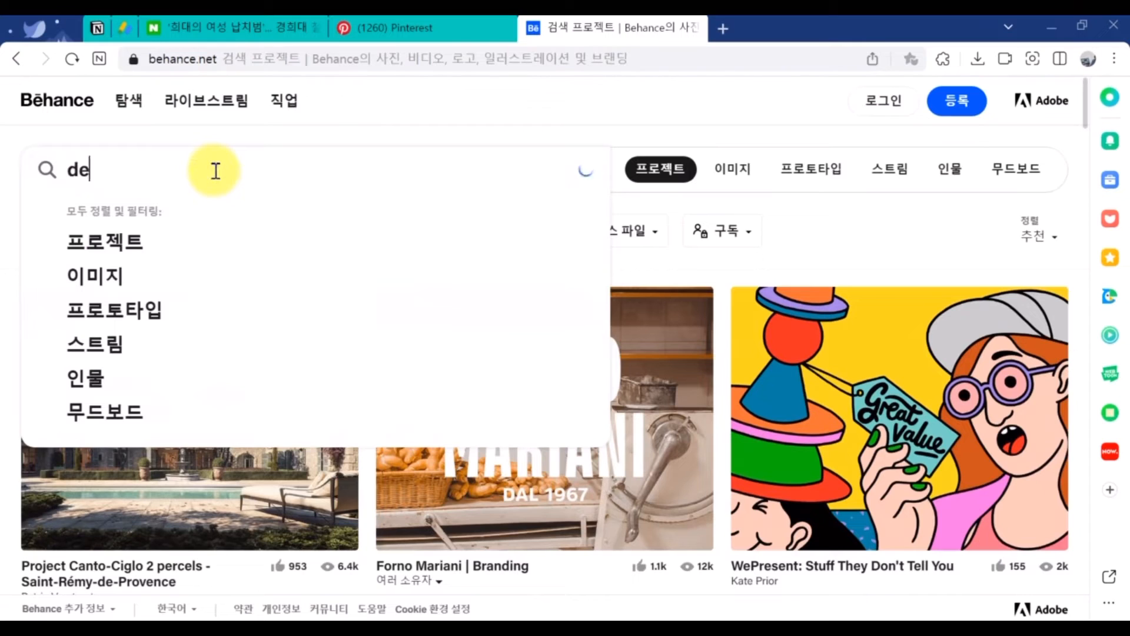
Search Behance for 'design' projects and glance through the results
type("sign")
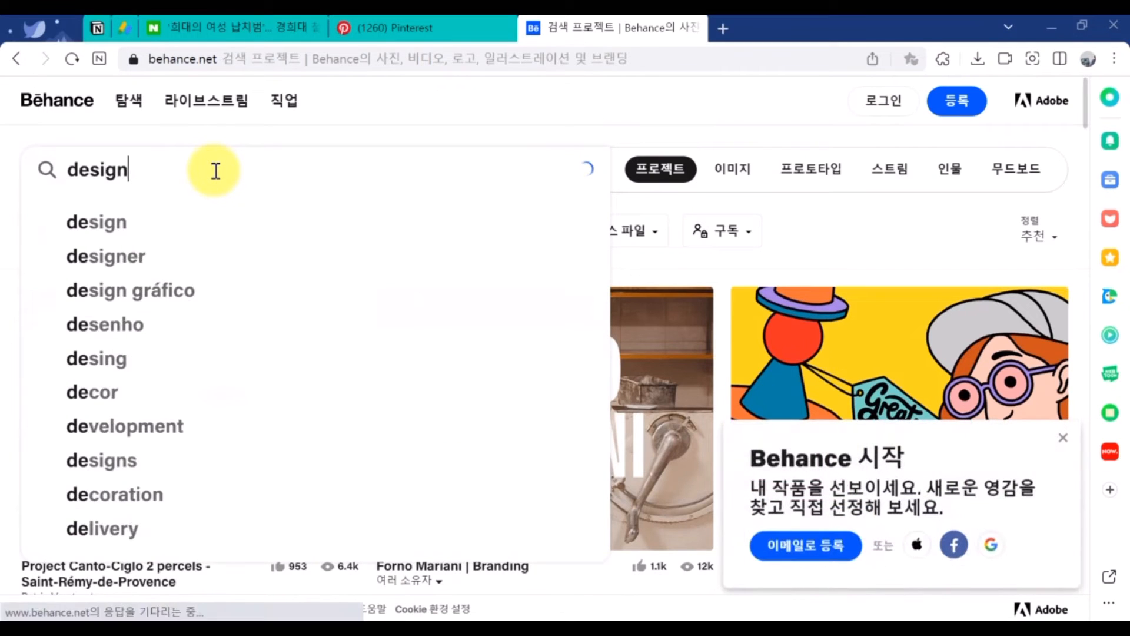
key("Return")
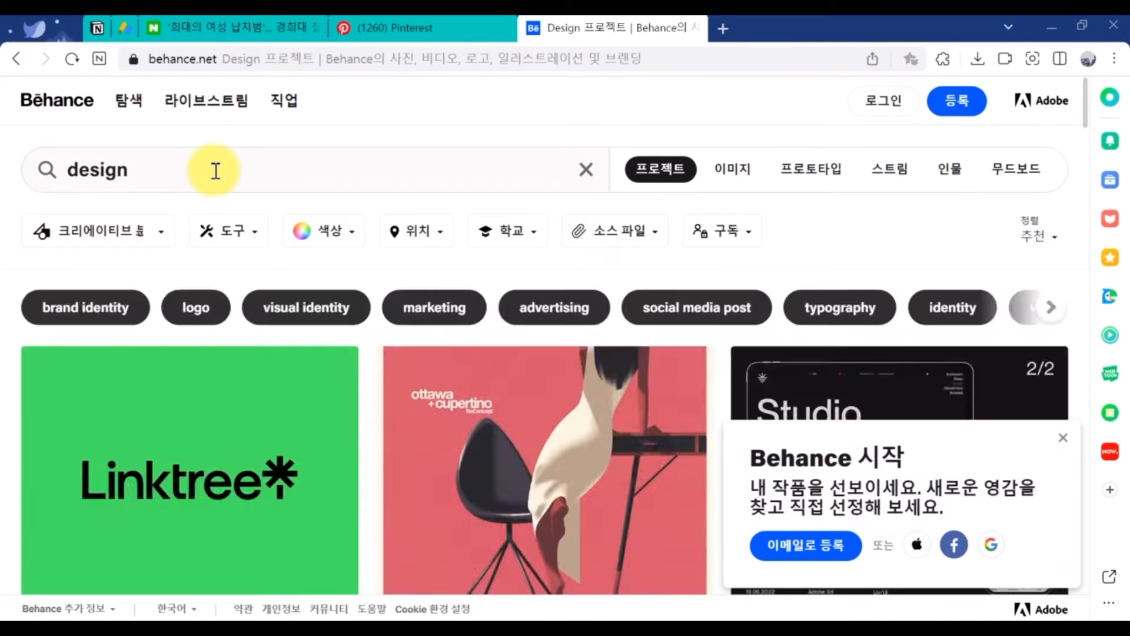
scroll(328, 258, "down", 4)
scroll(336, 264, "up", 4)
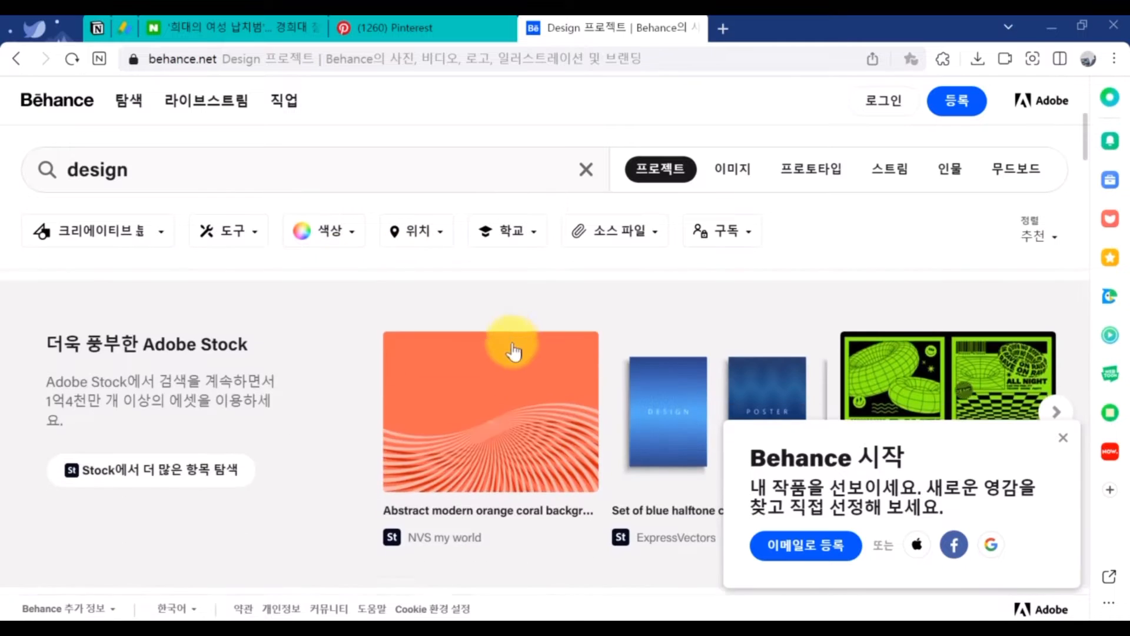
Replace the query with 'visual resume' and scroll through the CV design results
left_click(167, 178)
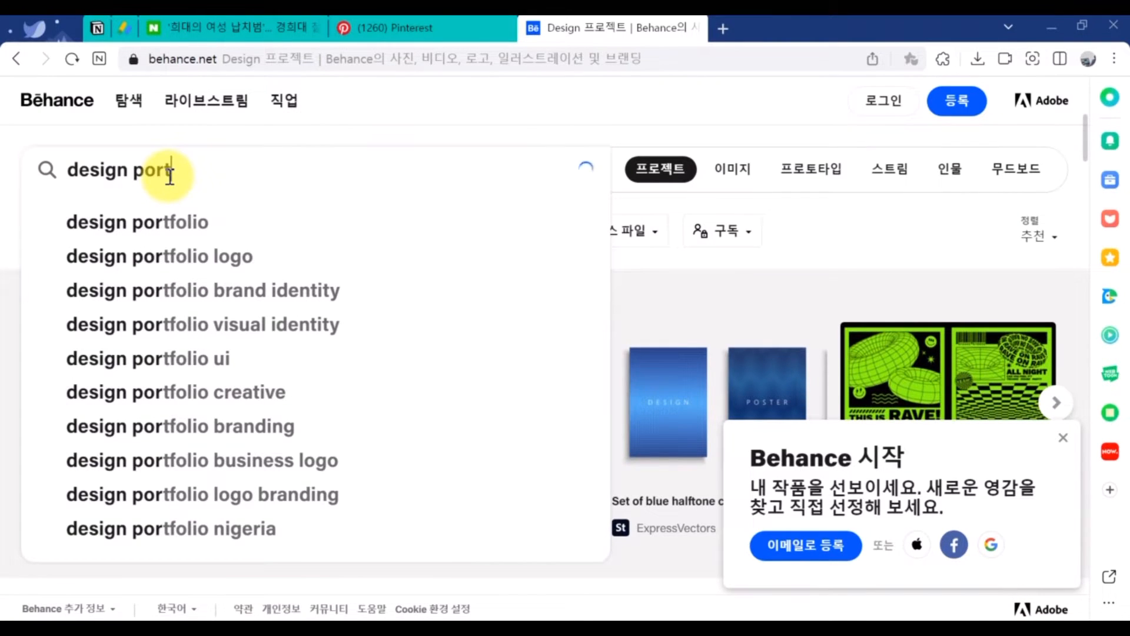
key("ctrl+a")
type("v")
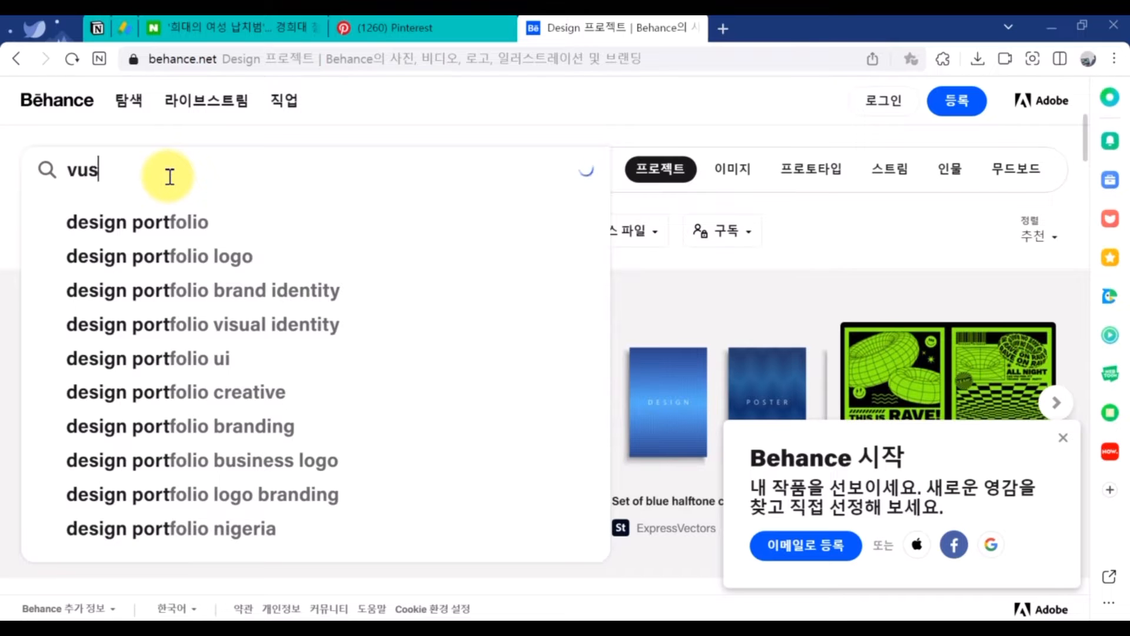
type("usy")
key("BackSpace")
key("BackSpace")
key("BackSpace")
type("isual")
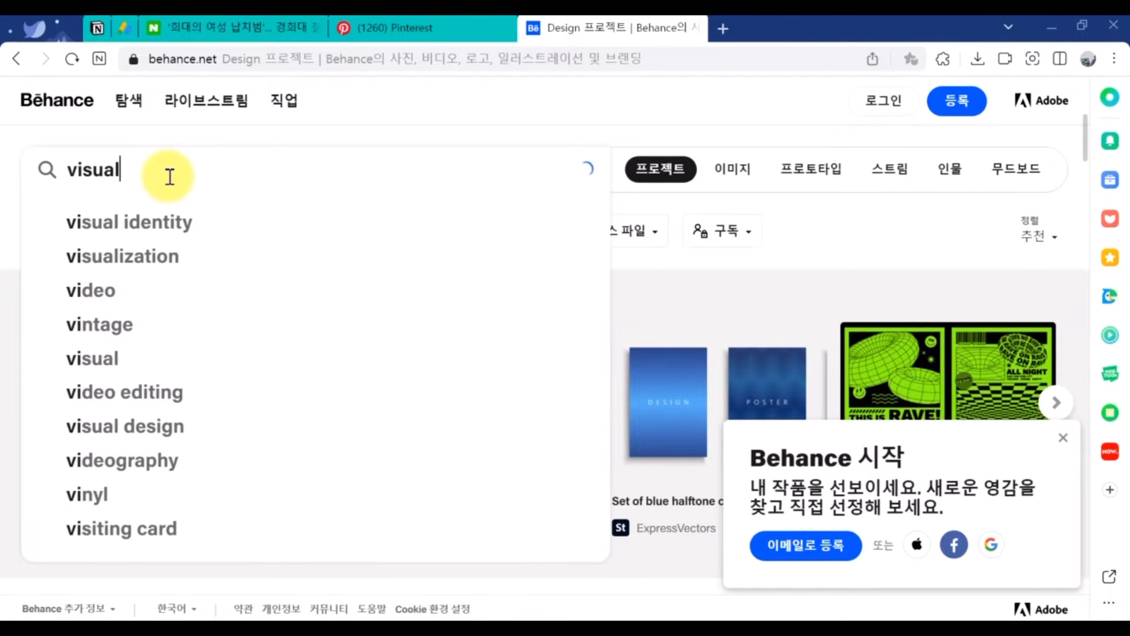
type(" resume")
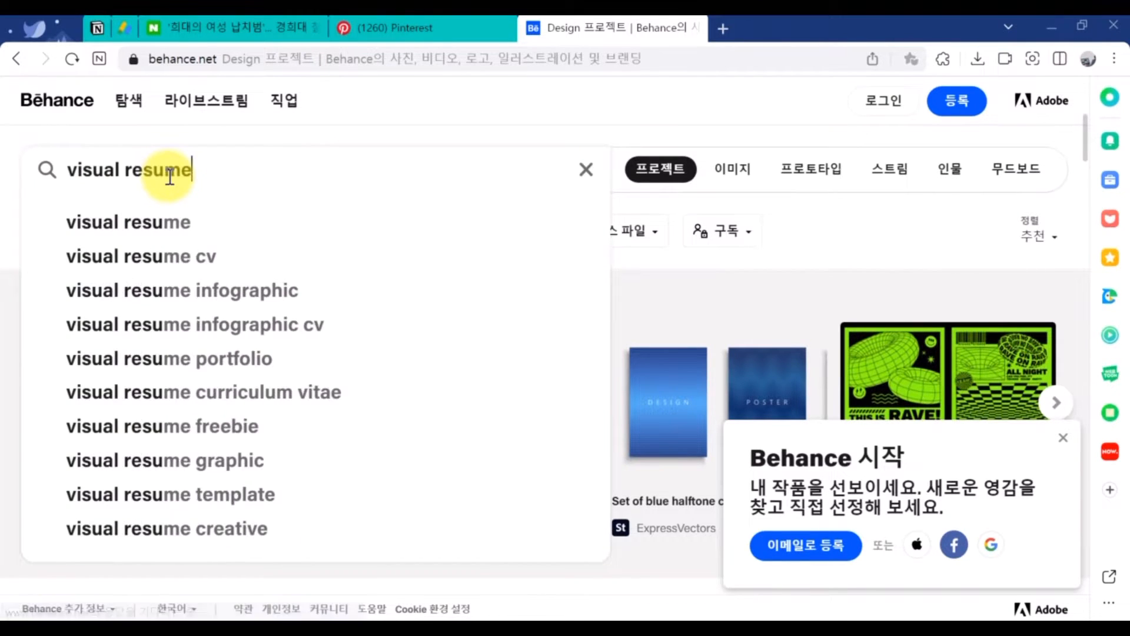
key("Return")
scroll(436, 448, "down", 5)
scroll(436, 449, "down", 8)
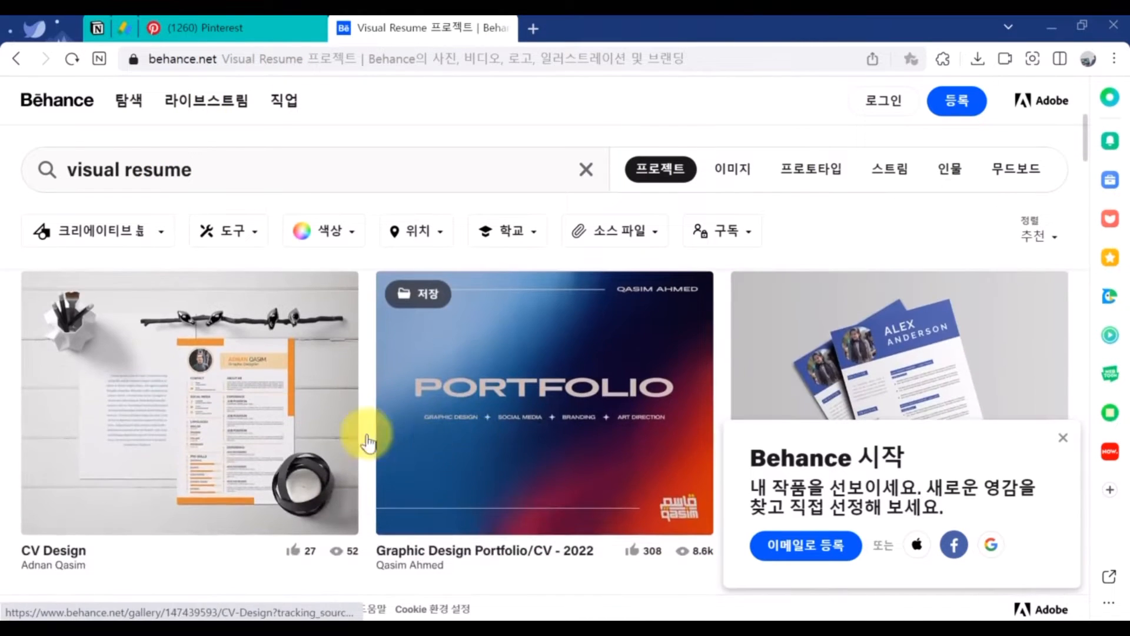
scroll(382, 424, "down", 5)
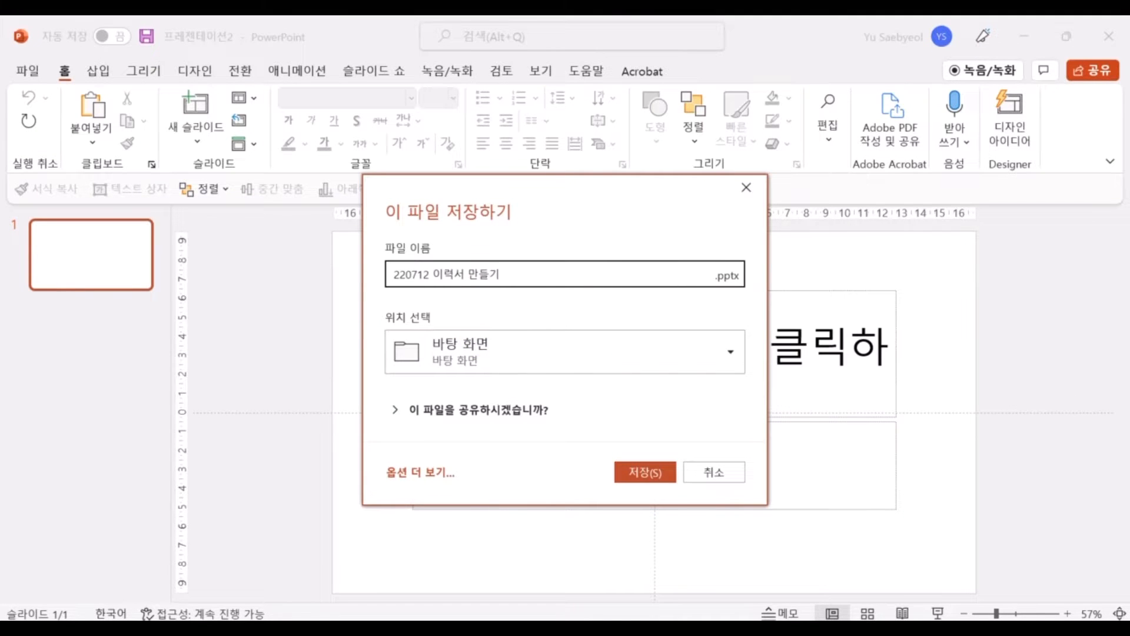
Save the presentation as 220712 이력서 만들기 and give the first slide a Blank layout
key("Return")
right_click(46, 222)
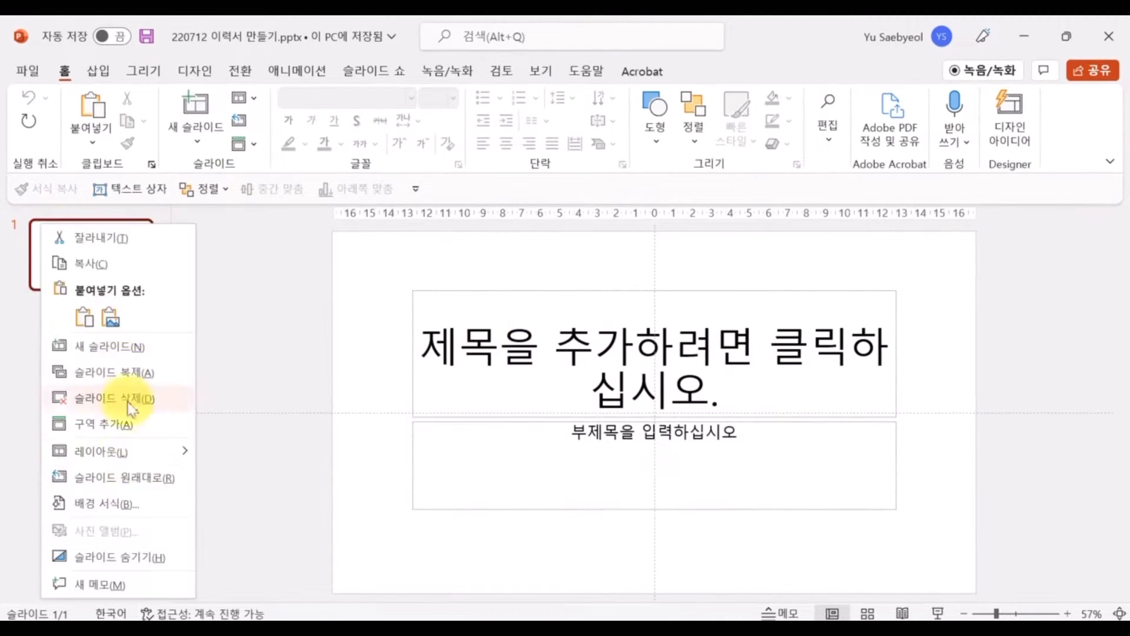
mouse_move(118, 450)
left_click(252, 454)
In Slide Master, set the slide size to A4 portrait, 21 cm wide
left_click(541, 71)
left_click(268, 142)
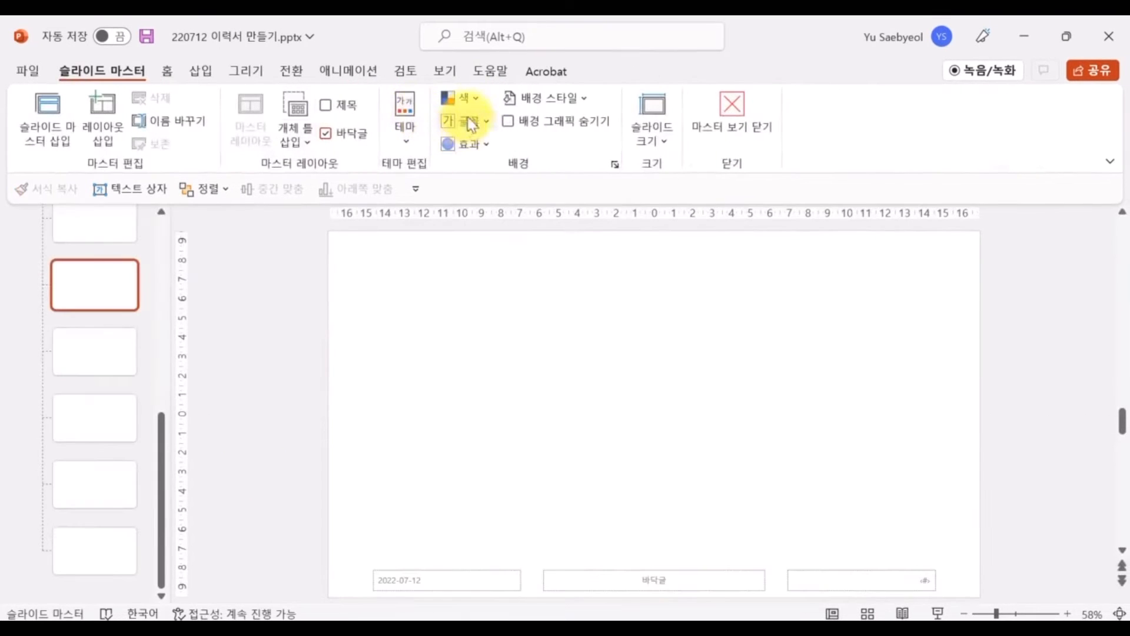
left_click(652, 126)
left_click(760, 253)
left_click(481, 258)
left_click(494, 347)
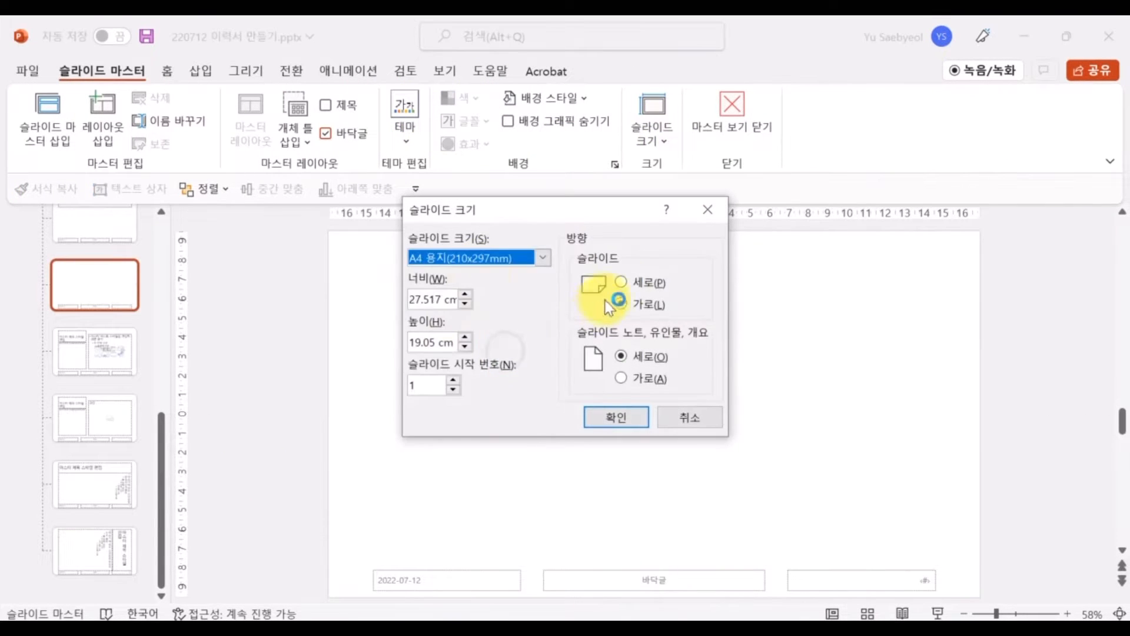
left_click(621, 282)
left_click_drag(437, 300, 397, 323)
type("21")
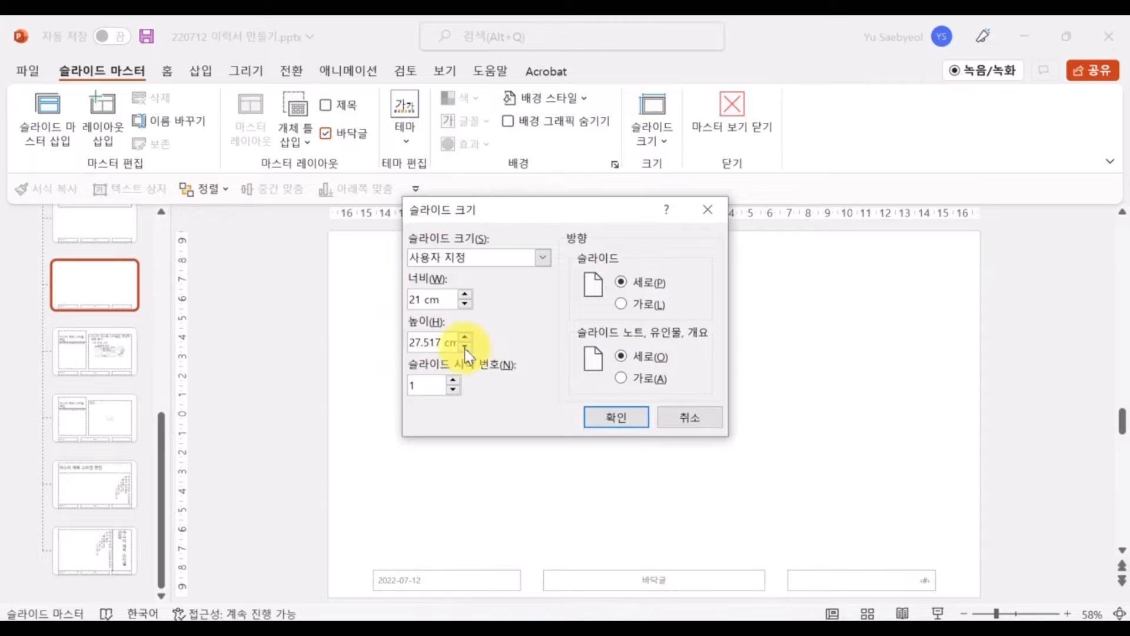
left_click(616, 416)
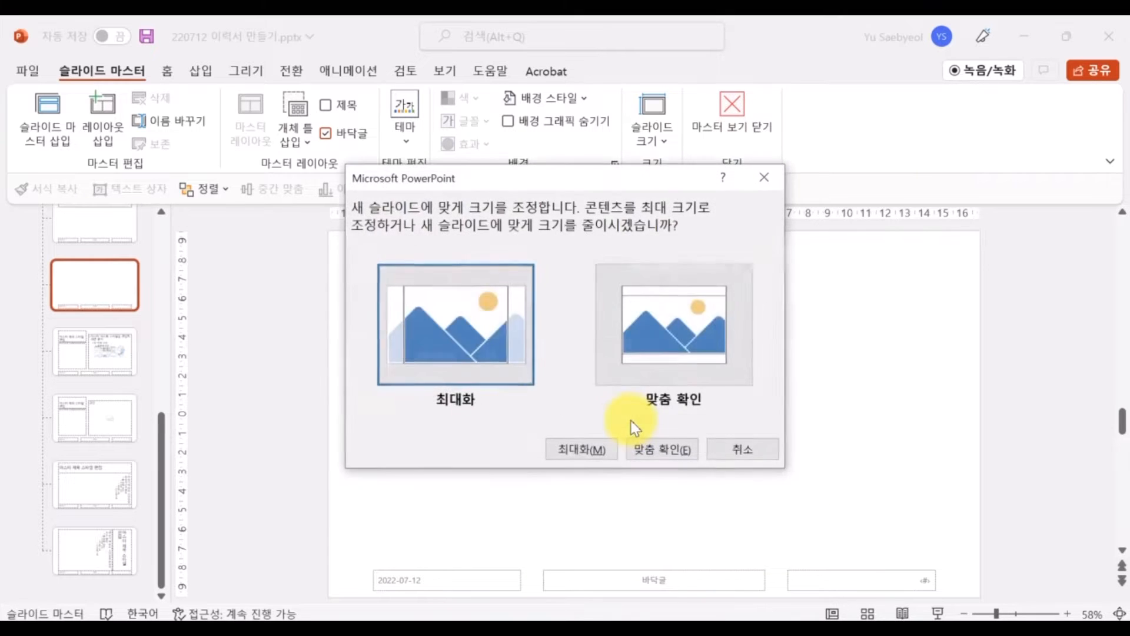
left_click(656, 447)
Create custom theme fonts with Pretendard for all English and Korean heading and body fonts
left_click(465, 121)
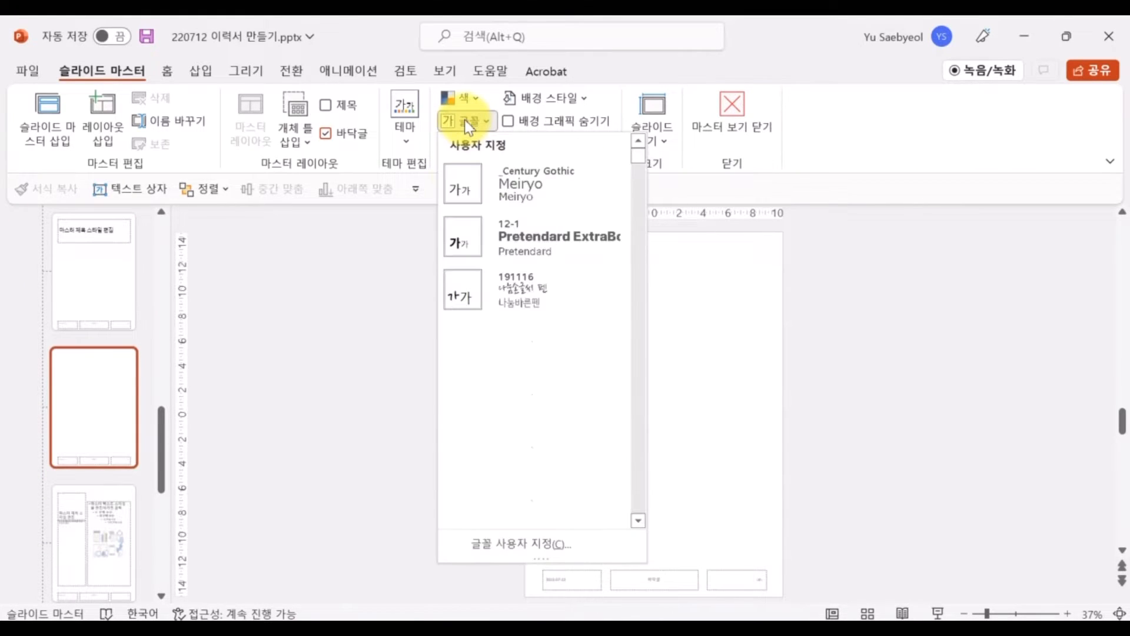
left_click(565, 538)
left_click(465, 238)
type("ㅖ")
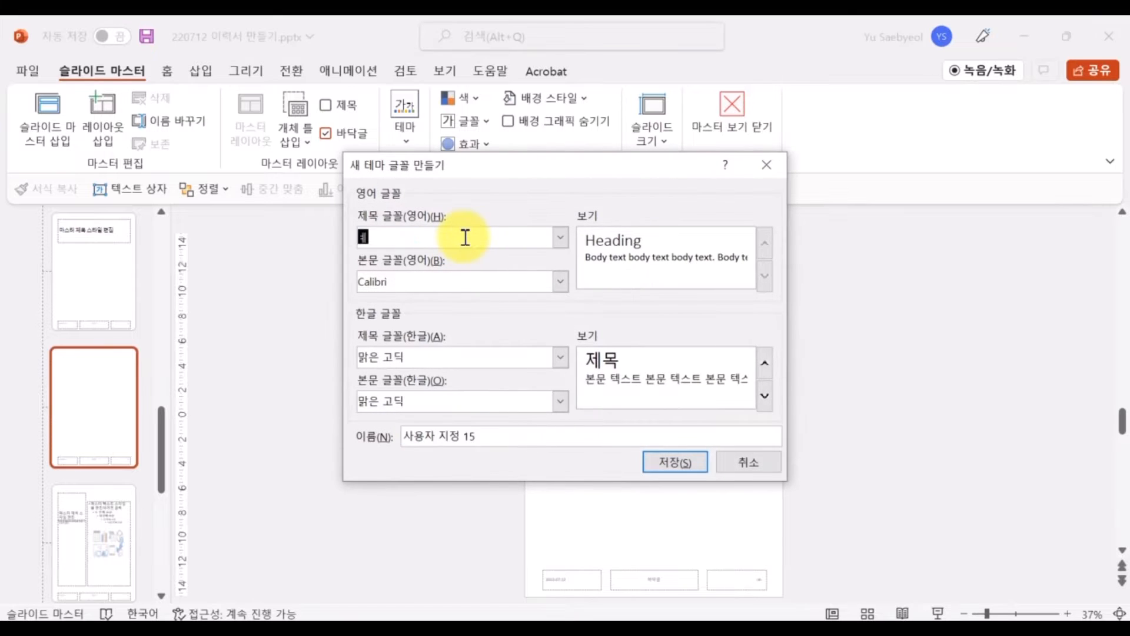
left_click(471, 282)
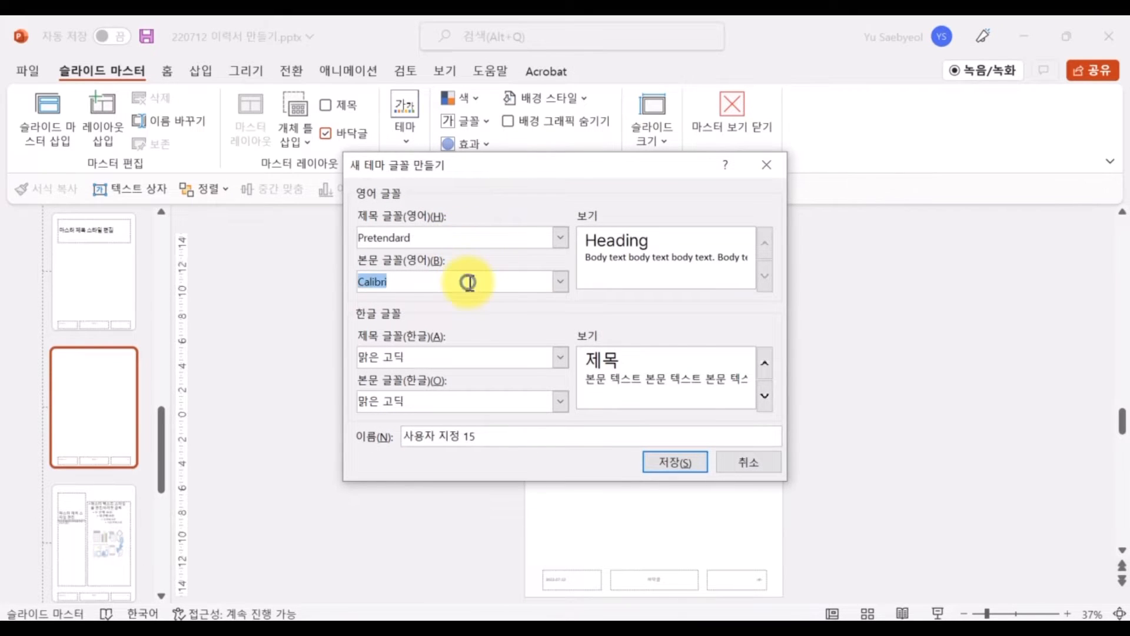
left_click(471, 238)
key("ctrl+c")
left_click(487, 283)
key("ctrl+v")
left_click(495, 362)
key("ctrl+v")
left_click(484, 401)
key("ctrl+v")
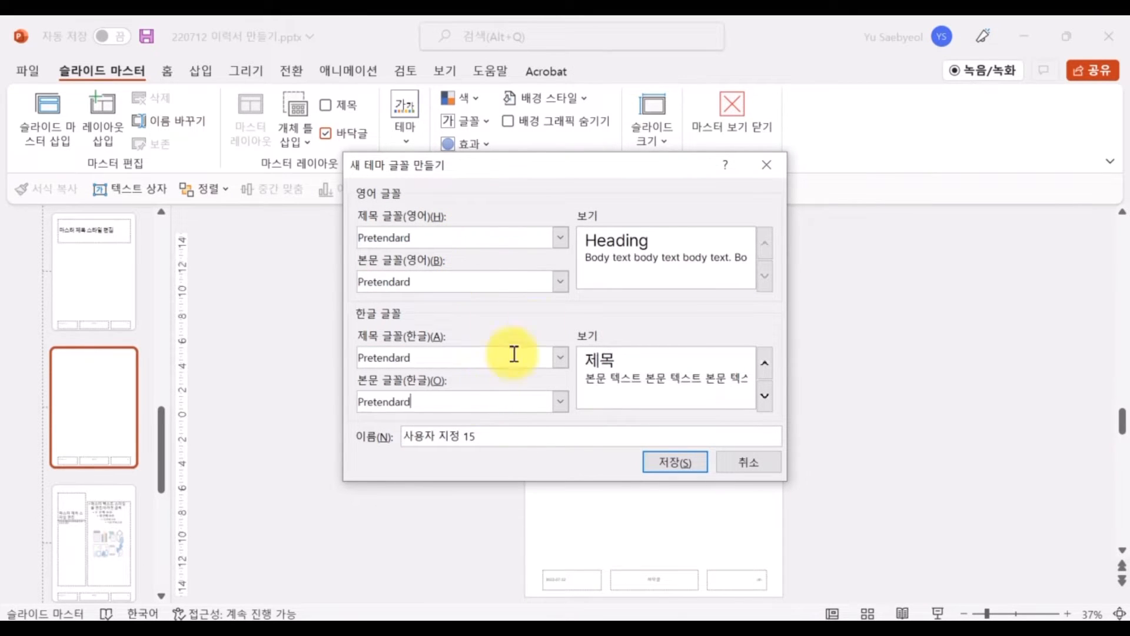
Switch the headings to Pretendard Black, name the font set Pretendard Black, and save it
left_click(560, 237)
scroll(528, 341, "down", 1)
left_click(521, 352)
key("ctrl+c")
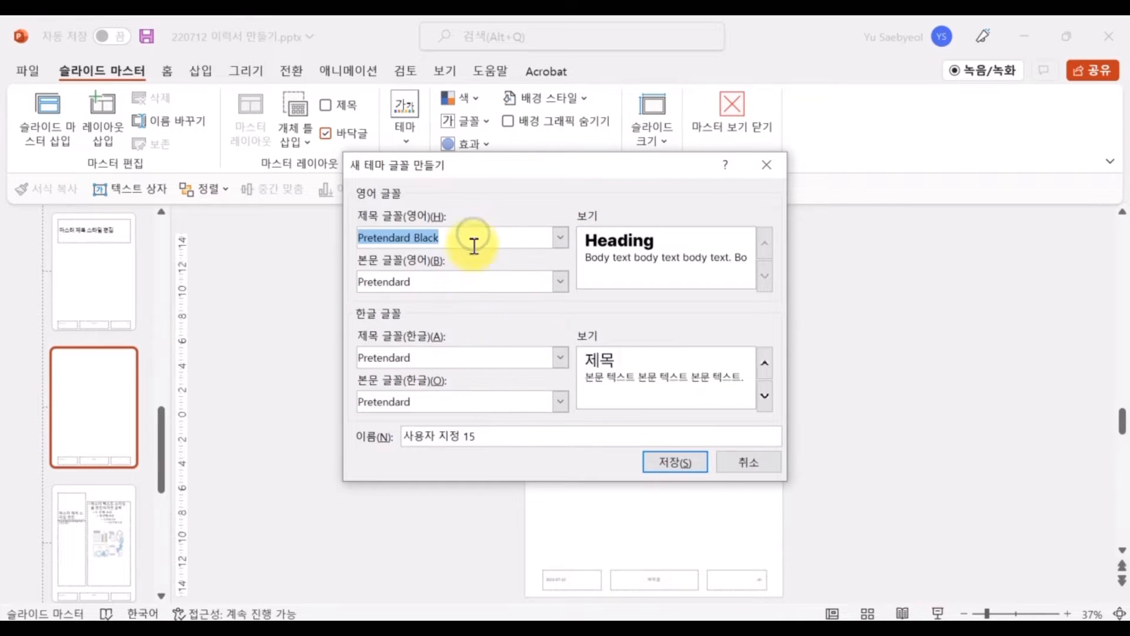
left_click(471, 357)
key("ctrl+v")
triple_click(493, 436)
key("ctrl+v")
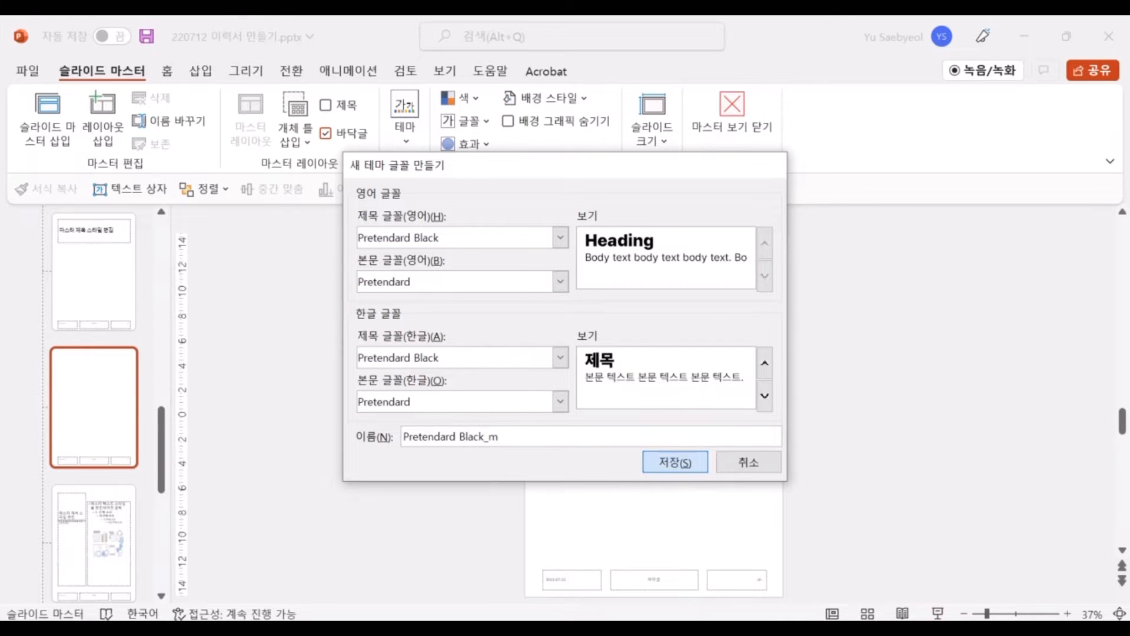
key("Return")
Apply a new theme colour scheme and close Master View
left_click(466, 98)
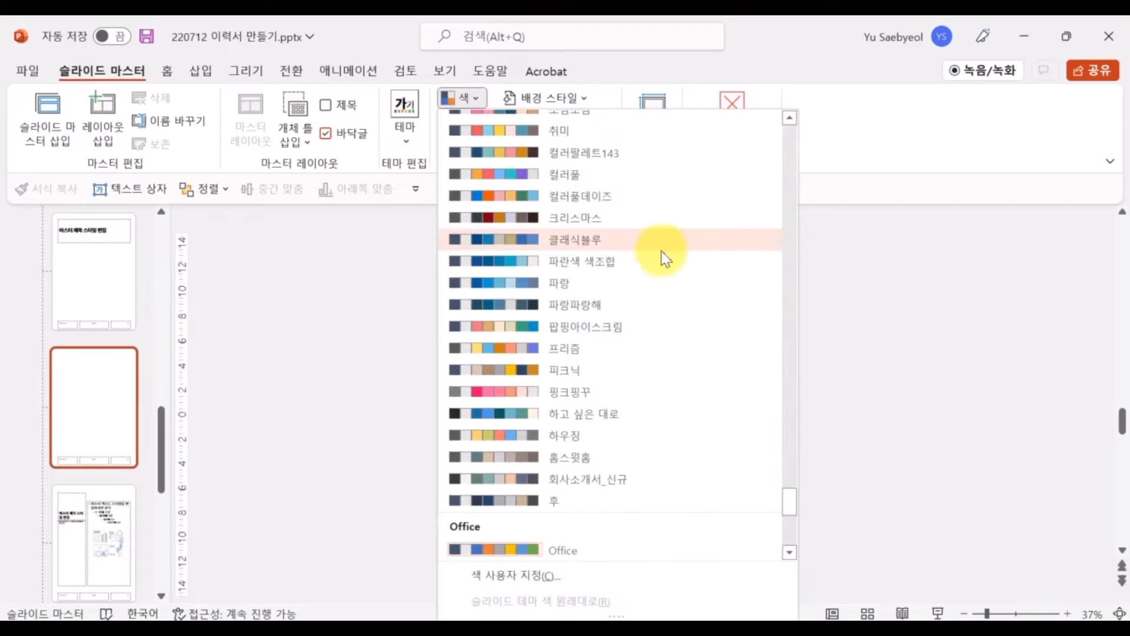
left_click(630, 265)
left_click(744, 134)
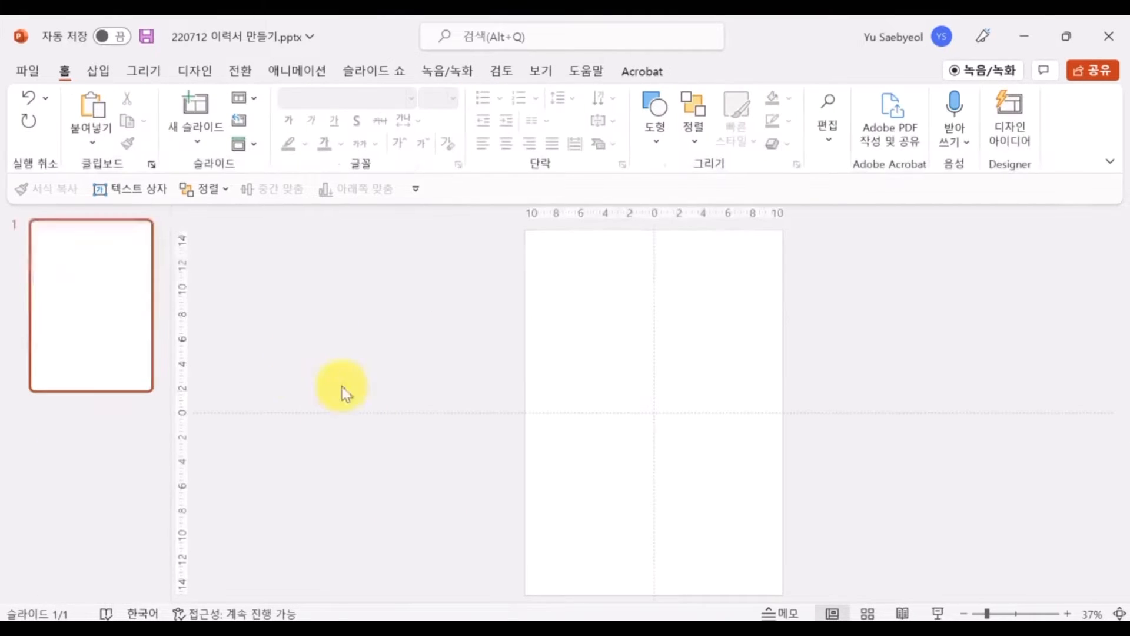
Draw a horizontal line across the slide top and copy it slightly lower
left_click(88, 76)
left_click(296, 112)
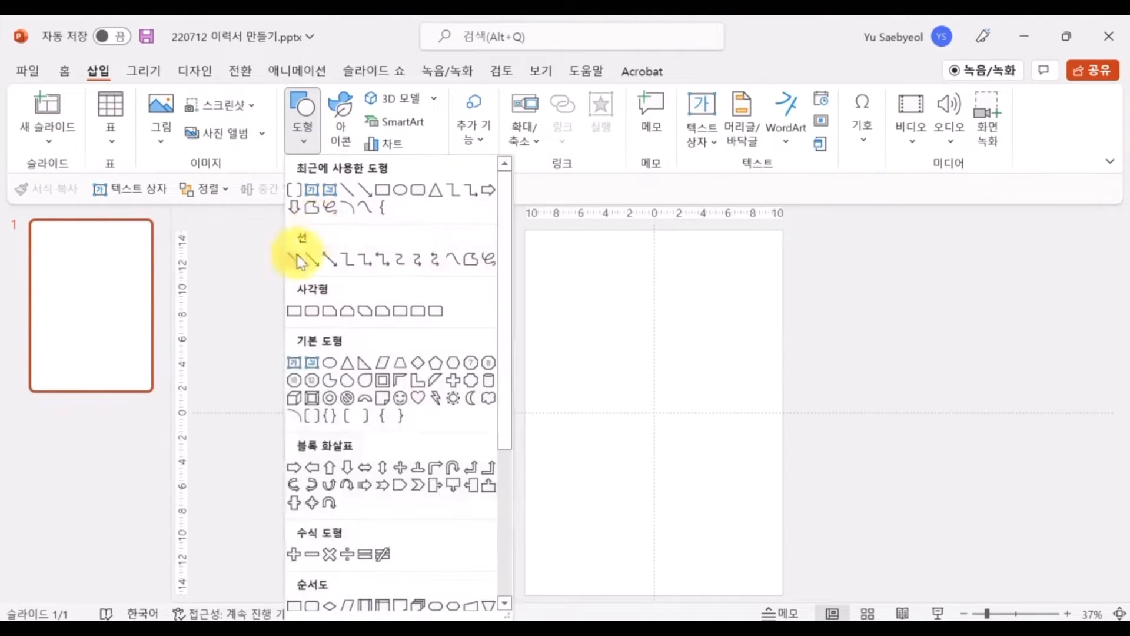
left_click(297, 244)
scroll(592, 318, "up", 3)
scroll(500, 351, "up", 5)
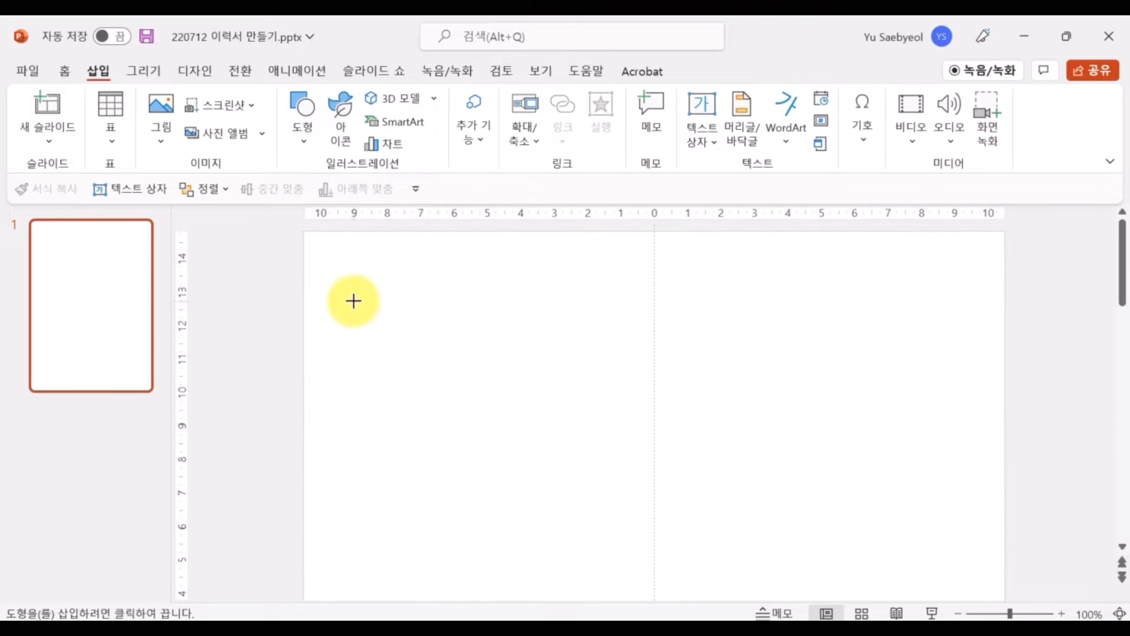
left_click_drag(320, 248, 1003, 309)
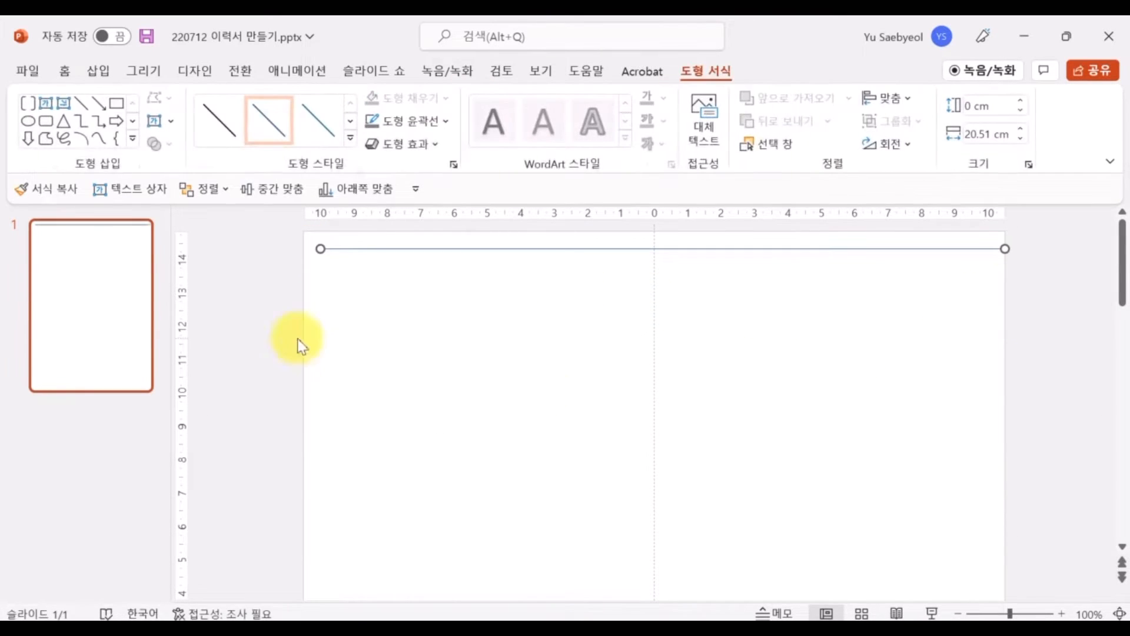
left_click_drag(429, 248, 418, 300)
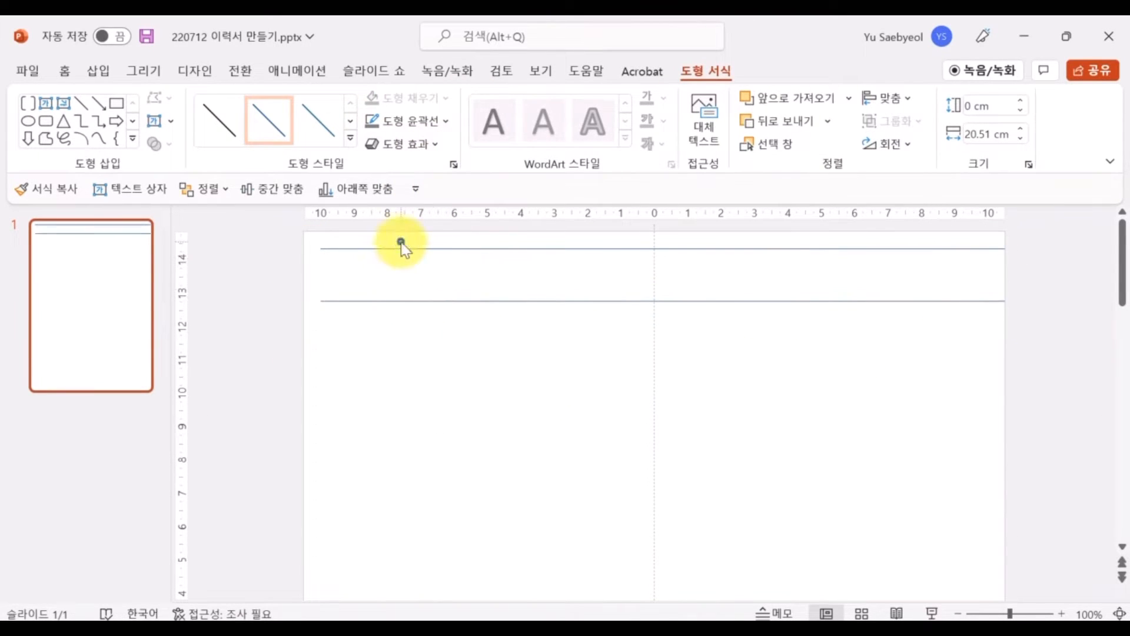
Thicken the top line to a 6 pt width
left_click(404, 247)
right_click(393, 245)
left_click(518, 527)
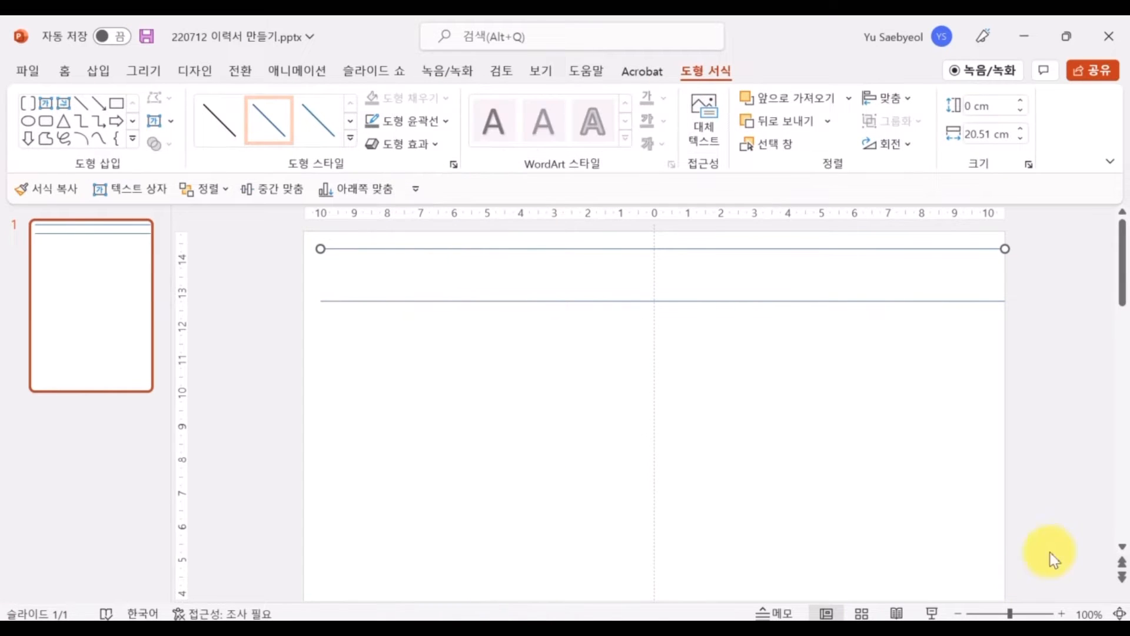
type("6")
key("Return")
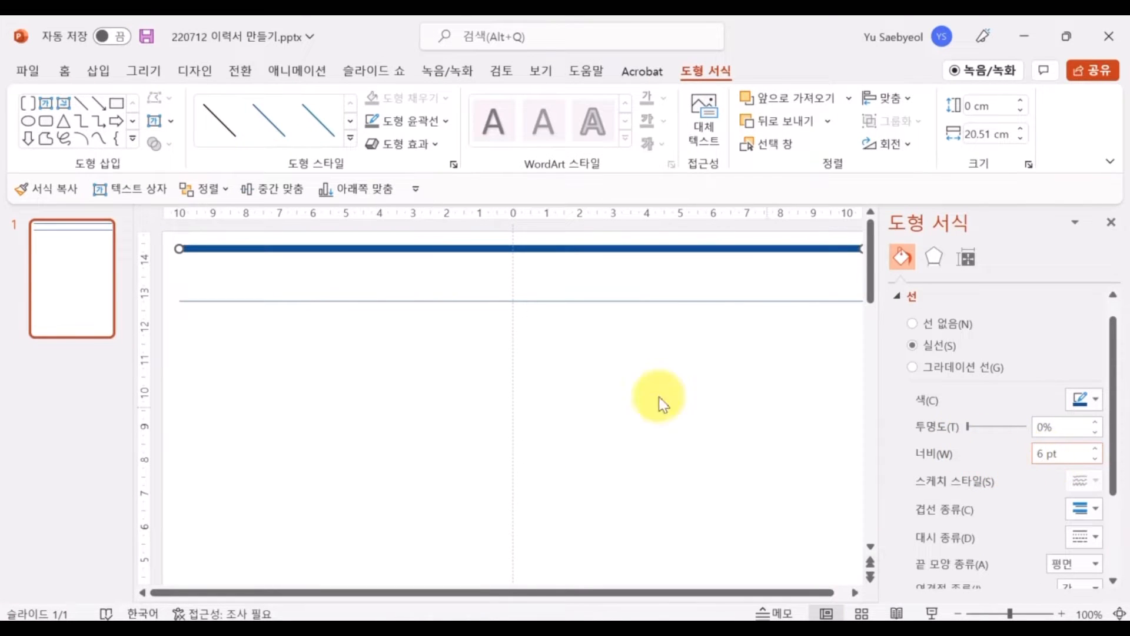
left_click(661, 398)
left_click(98, 71)
left_click(340, 384)
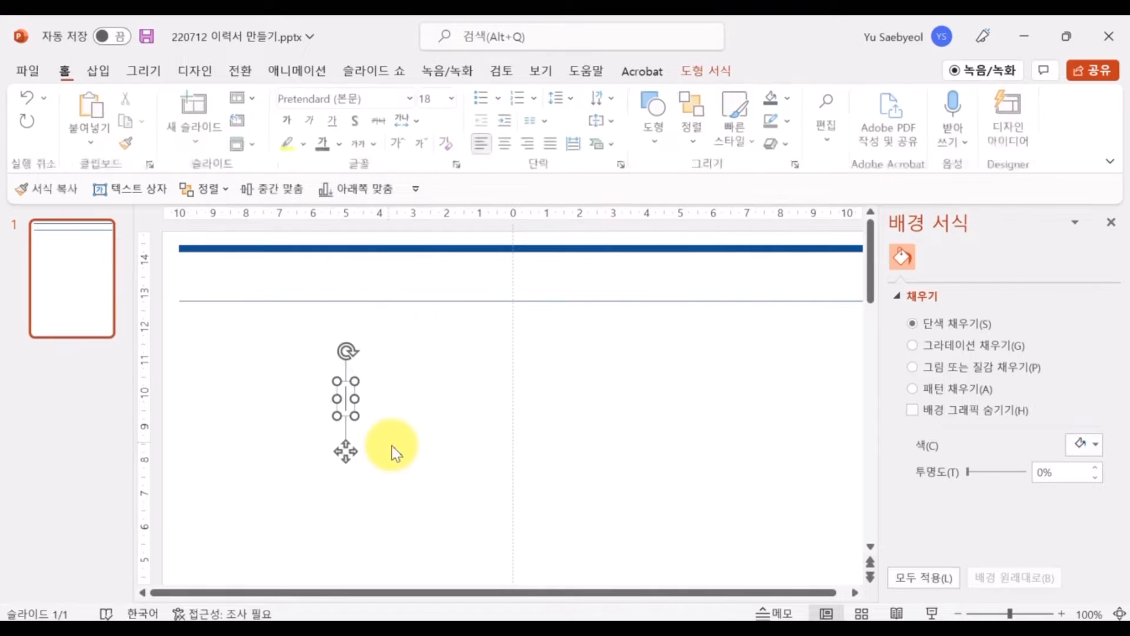
Type the person's name in a text box, placed top-left in dark bold text
type("홍길동")
key("ctrl+a")
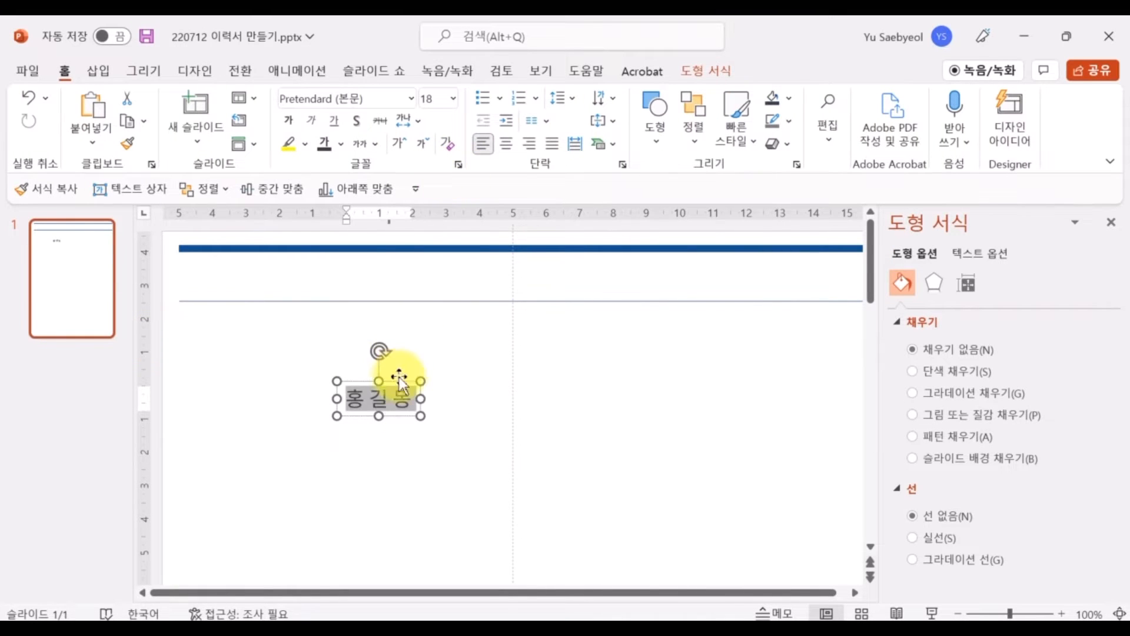
left_click_drag(398, 379, 239, 254)
left_click(342, 145)
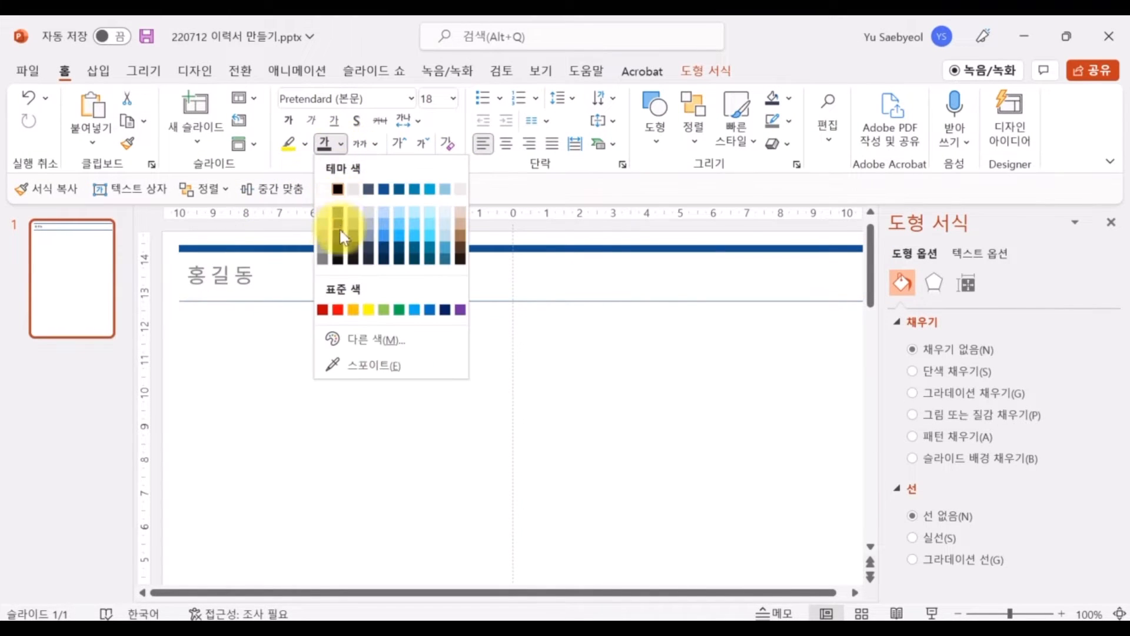
left_click(371, 259)
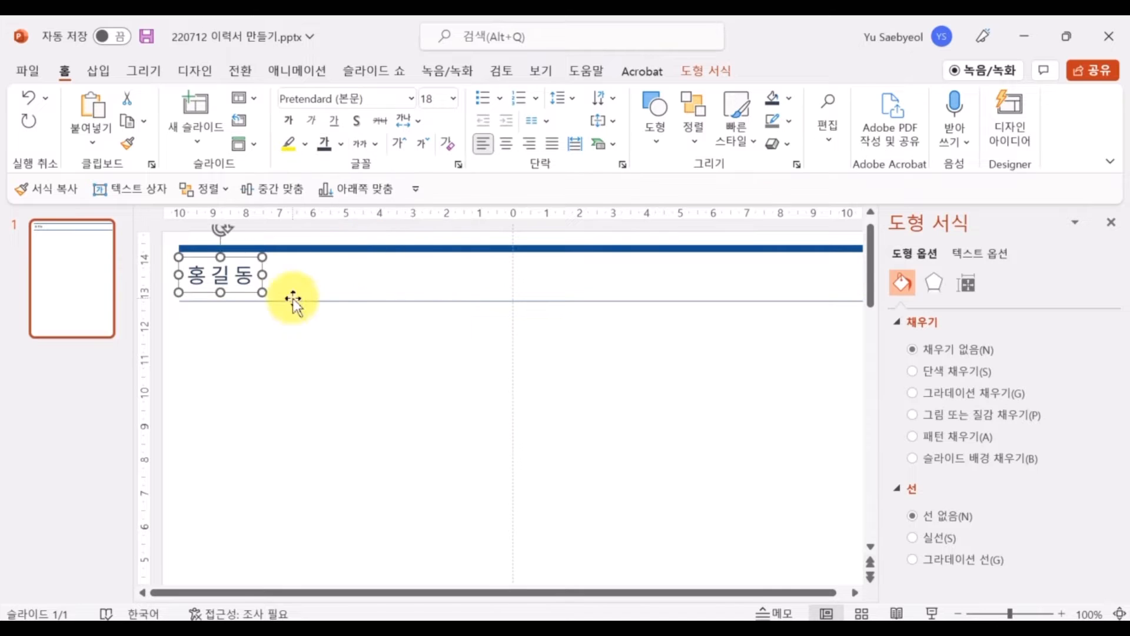
key("ctrl+b")
Copy the name box to the right as right-aligned 'Contact Point' text at a smaller size
left_click_drag(259, 267, 679, 256)
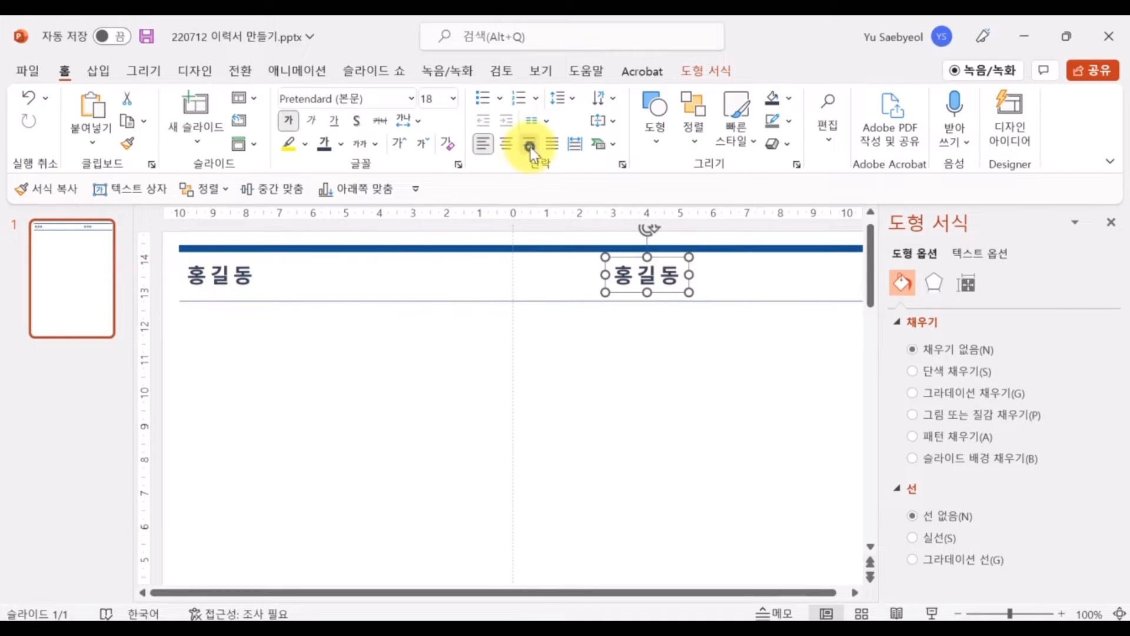
left_click(529, 145)
triple_click(624, 273)
type("ㅊ")
key("BackSpace")
key("Hangul")
type("Contact Point")
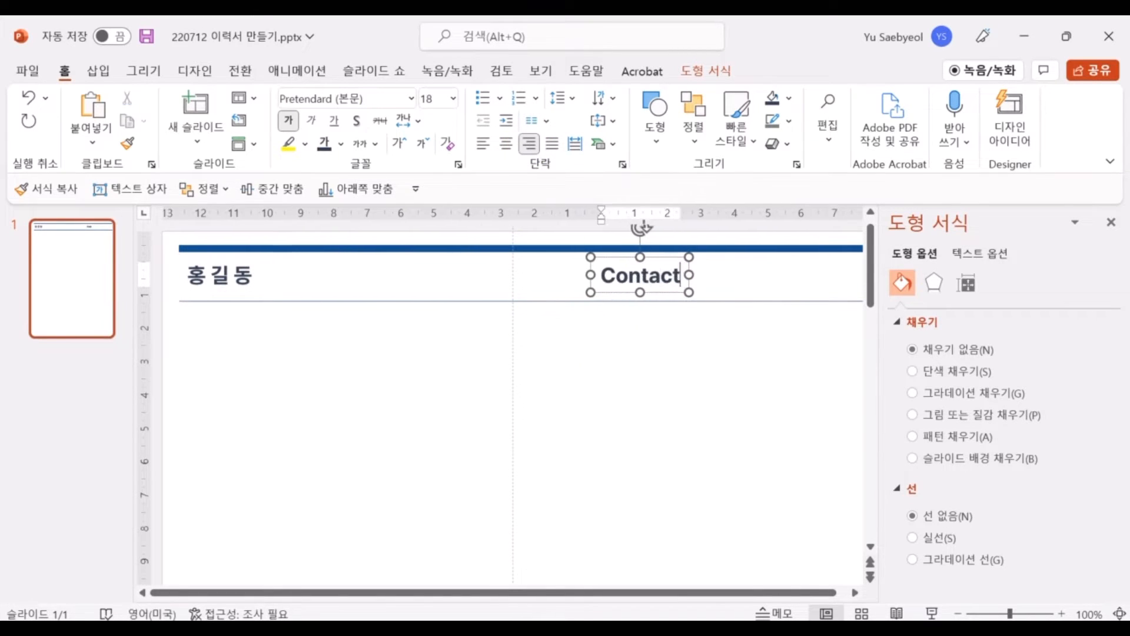
key("ctrl+a")
key("ctrl+shift+comma")
key("ctrl+shift+comma")
key("ctrl+shift+comma")
key("ctrl+shift+comma")
key("ctrl+shift+comma")
key("ctrl+shift+comma")
key("ctrl+shift+comma")
key("ctrl+shift+comma")
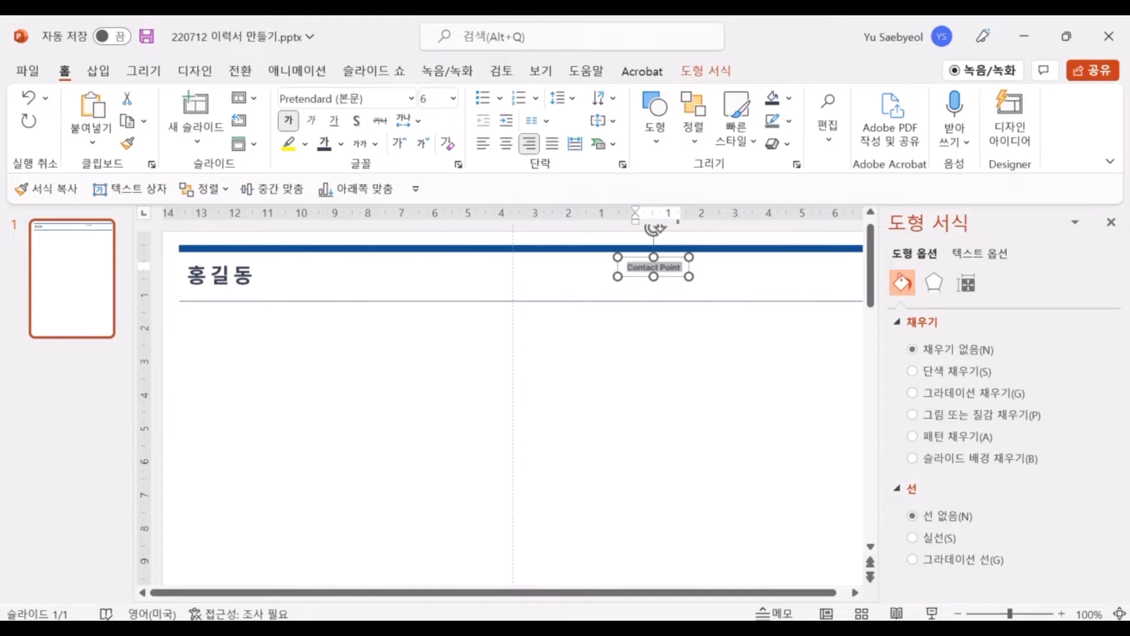
left_click(675, 256)
Add a left-aligned duplicate beside the label holding the contact's e-mail and a mobile line
key("ctrl+f")
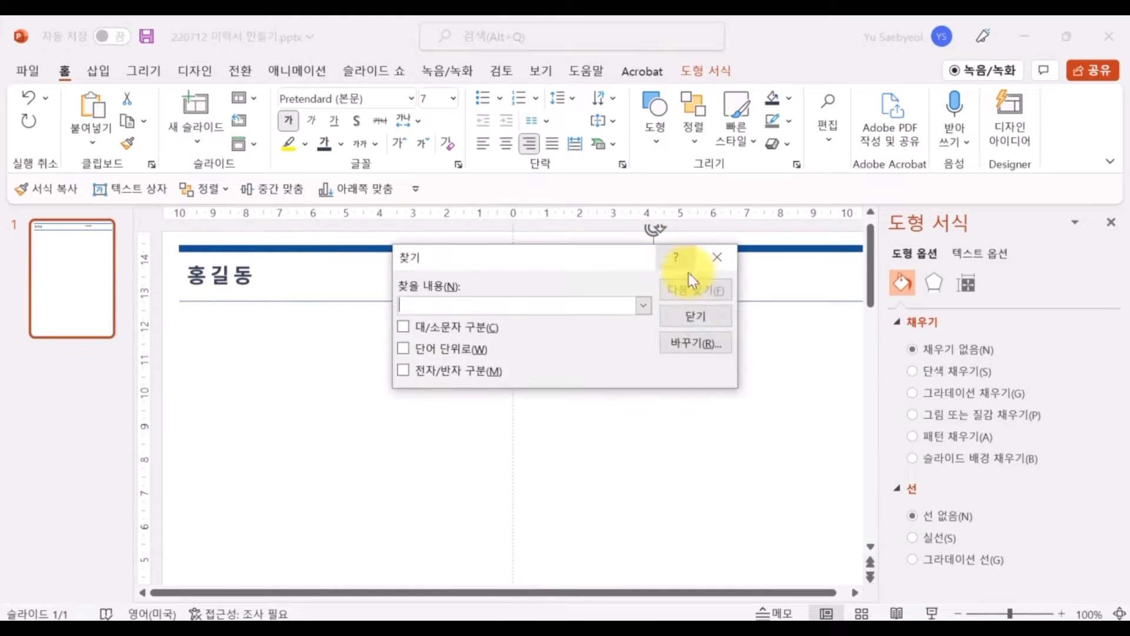
key("Escape")
key("ctrl+d")
left_click_drag(833, 272, 481, 256)
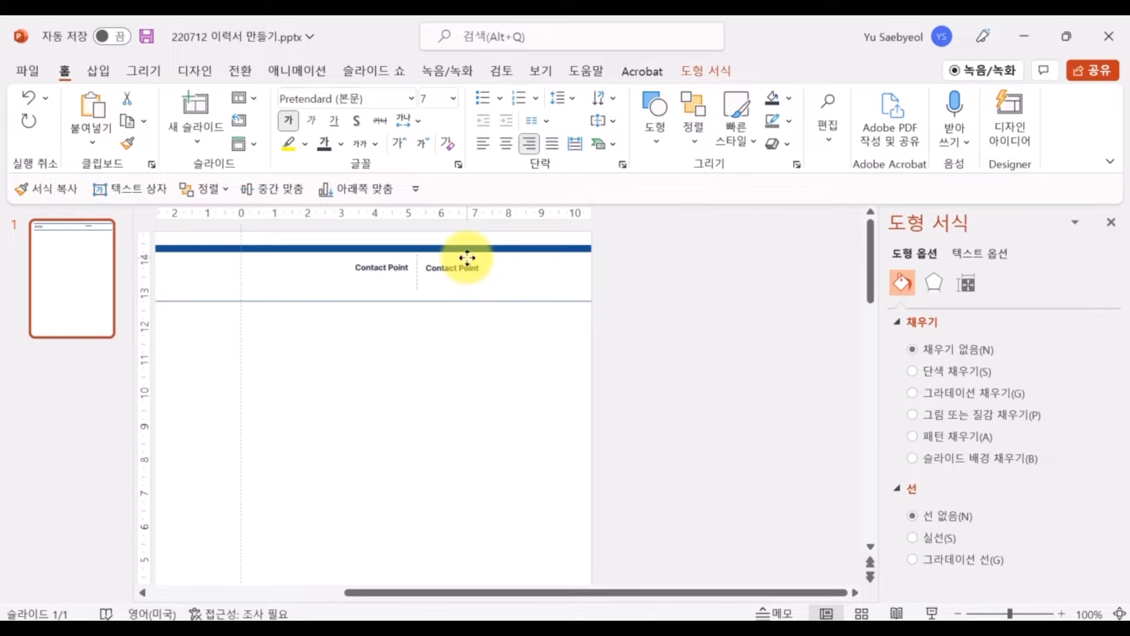
left_click(482, 143)
triple_click(736, 282)
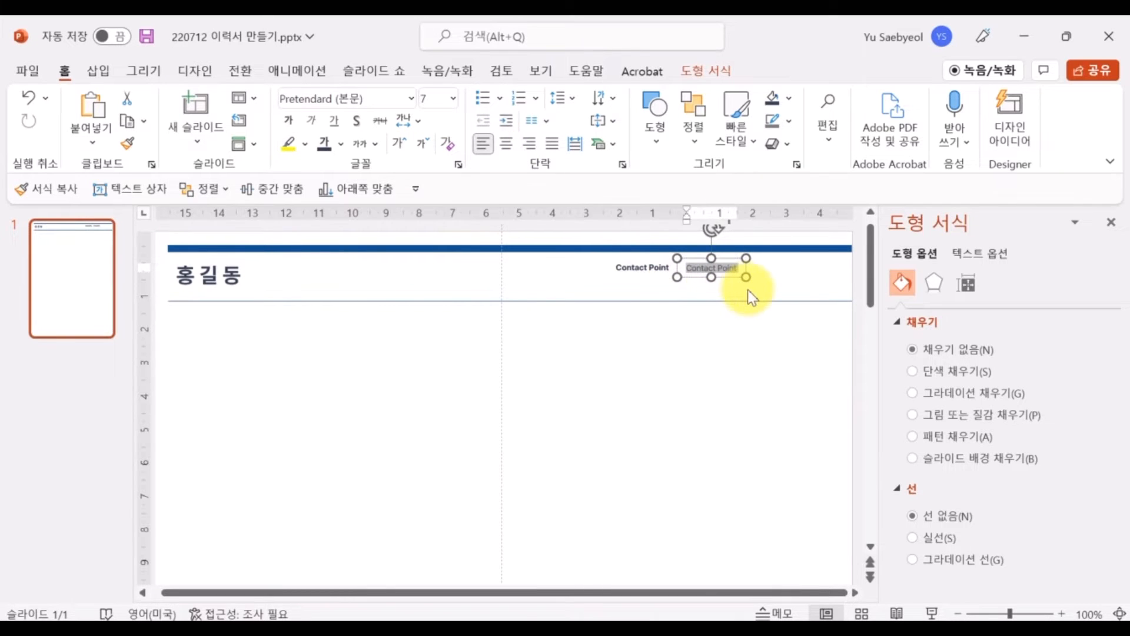
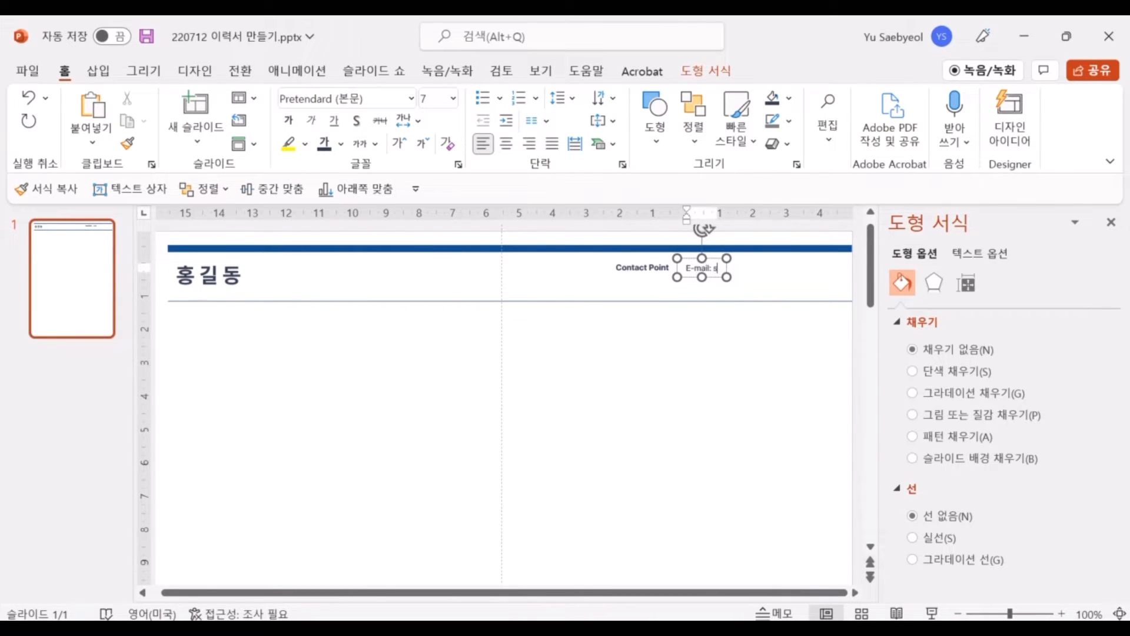
key("Return")
type("Mobile: 010-XXXX-YYYY")
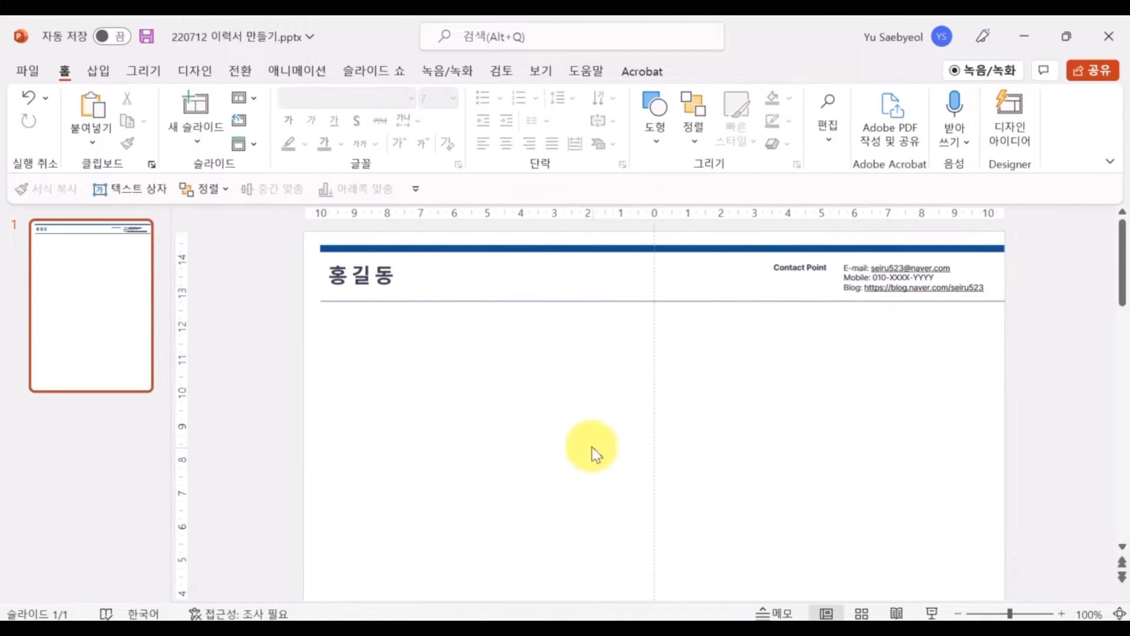
Draw a circle below the header, shift it left, and adjust its transparency
left_click(98, 71)
left_click(303, 126)
left_click(323, 361)
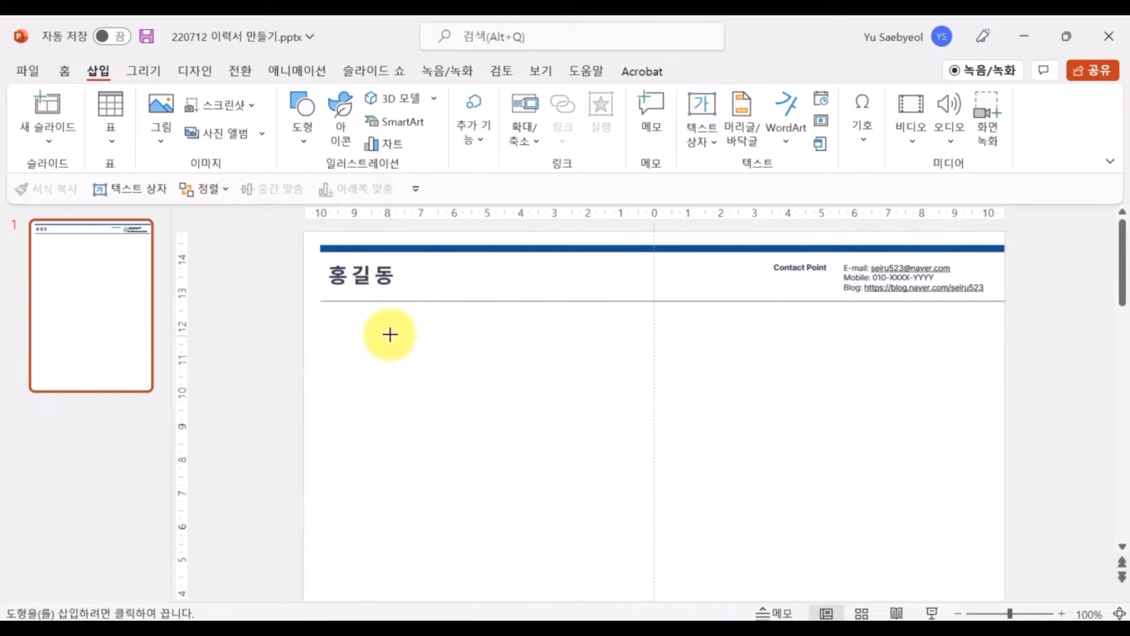
left_click_drag(391, 334, 530, 475)
left_click_drag(481, 432, 451, 434)
right_click(449, 434)
left_click(531, 584)
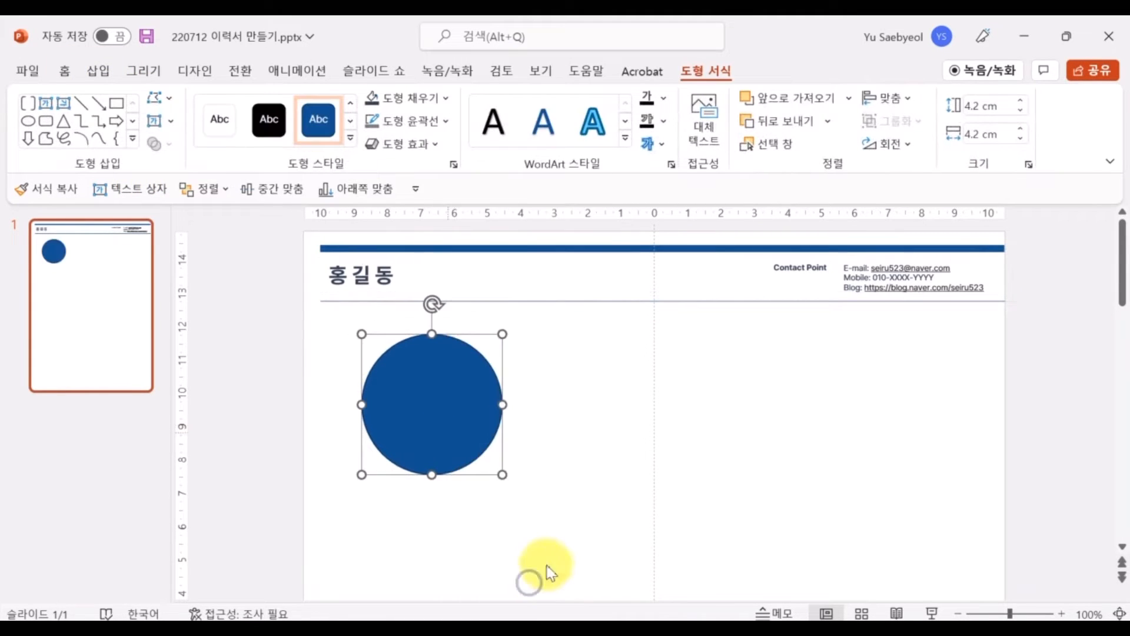
left_click(1038, 518)
Give the blue circle 10% transparency and drag two copies to the centre and right
type("10")
left_click(318, 433, "ctrl+shift")
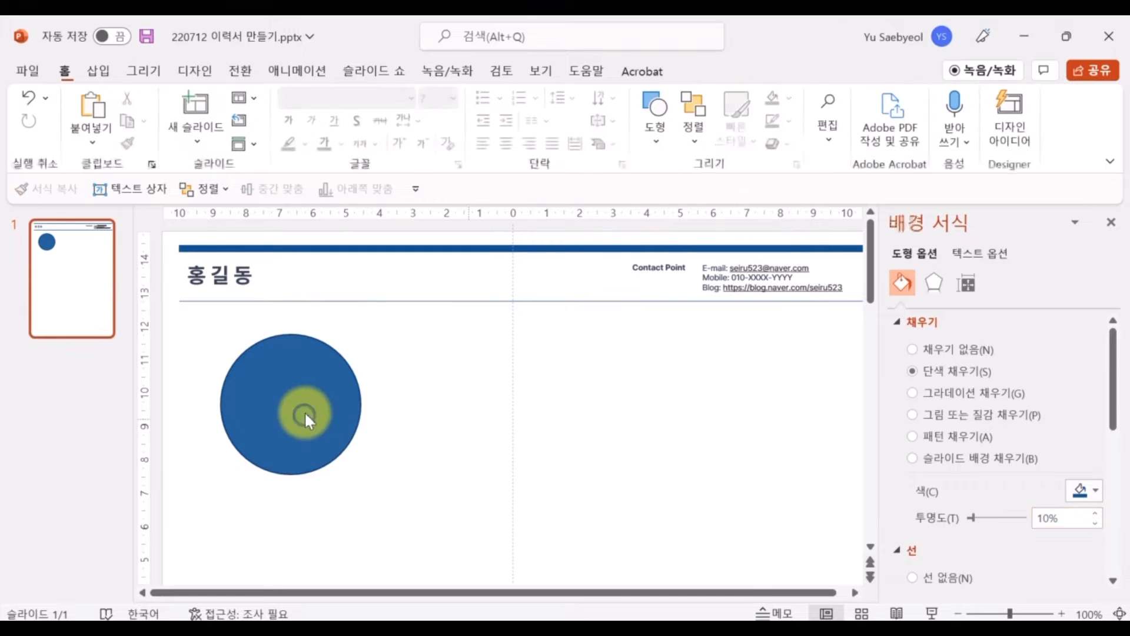
left_click_drag(304, 411, 705, 407)
left_click_drag(521, 413, 517, 410)
Distribute the three circles horizontally and align them on the same level
left_click(727, 412)
left_click(535, 431, "shift")
left_click(295, 421, "shift")
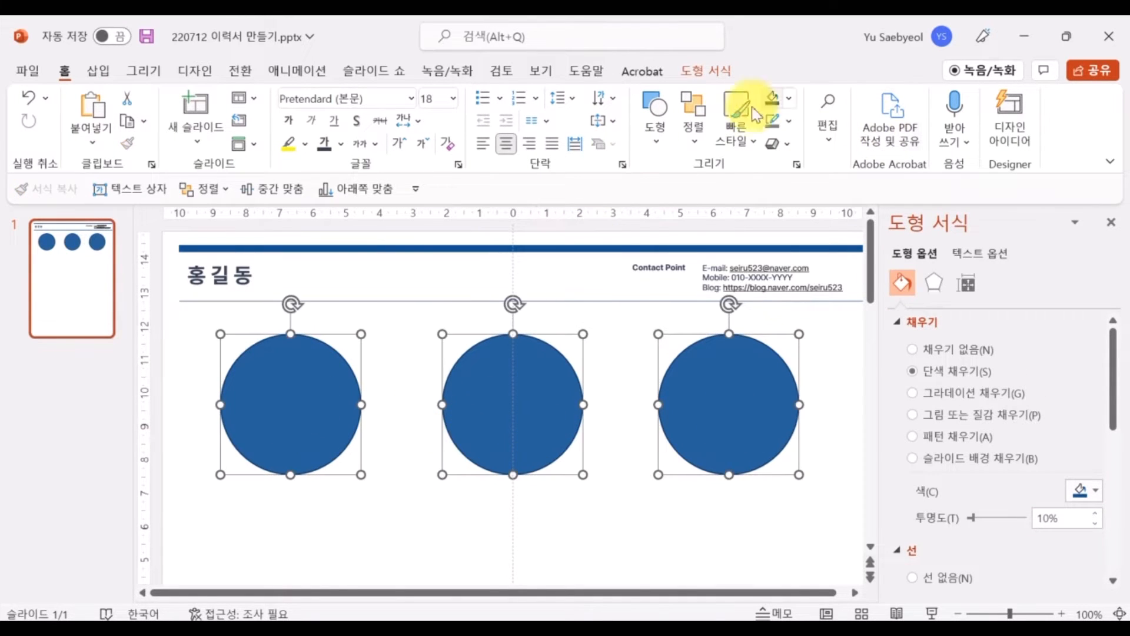
left_click(694, 118)
left_click(763, 433)
left_click(916, 441)
left_click(693, 144)
left_click(774, 433)
left_click(915, 527)
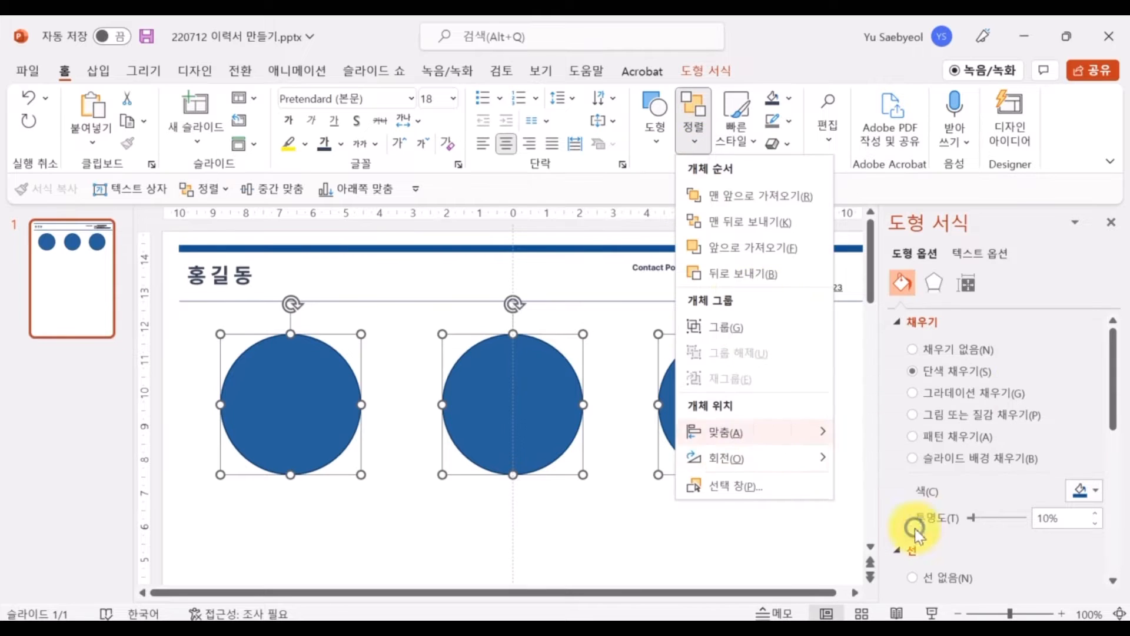
left_click(1116, 222)
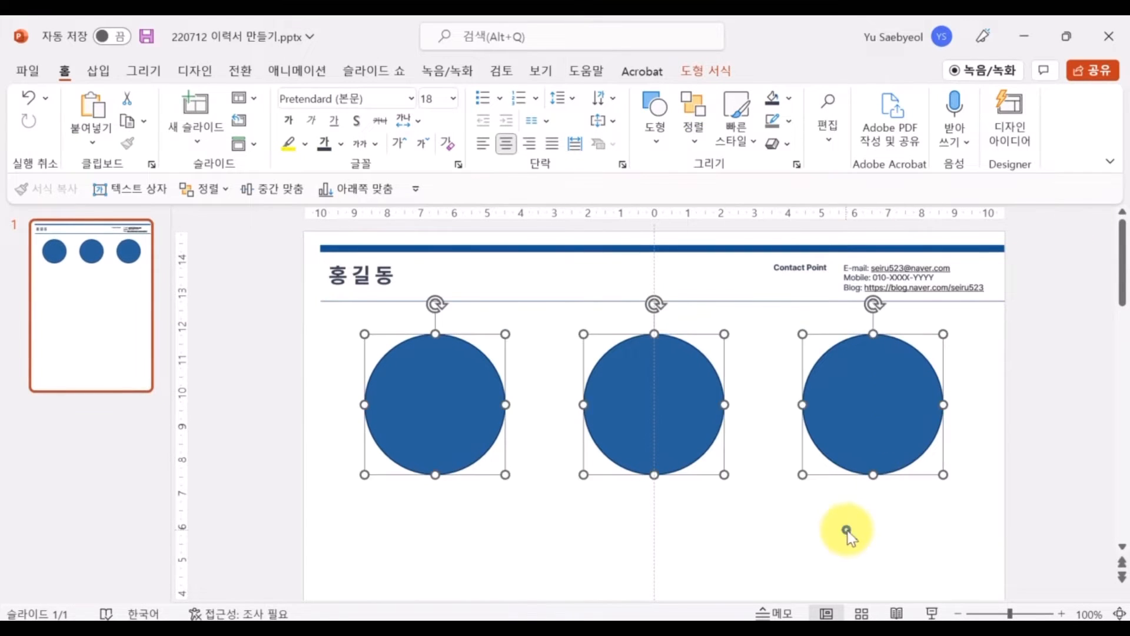
left_click(845, 530)
Add a bold, coloured 14 pt '강점 1' text box centred under the first circle
left_click(99, 71)
left_click(701, 141)
left_click(759, 166)
left_click(405, 504)
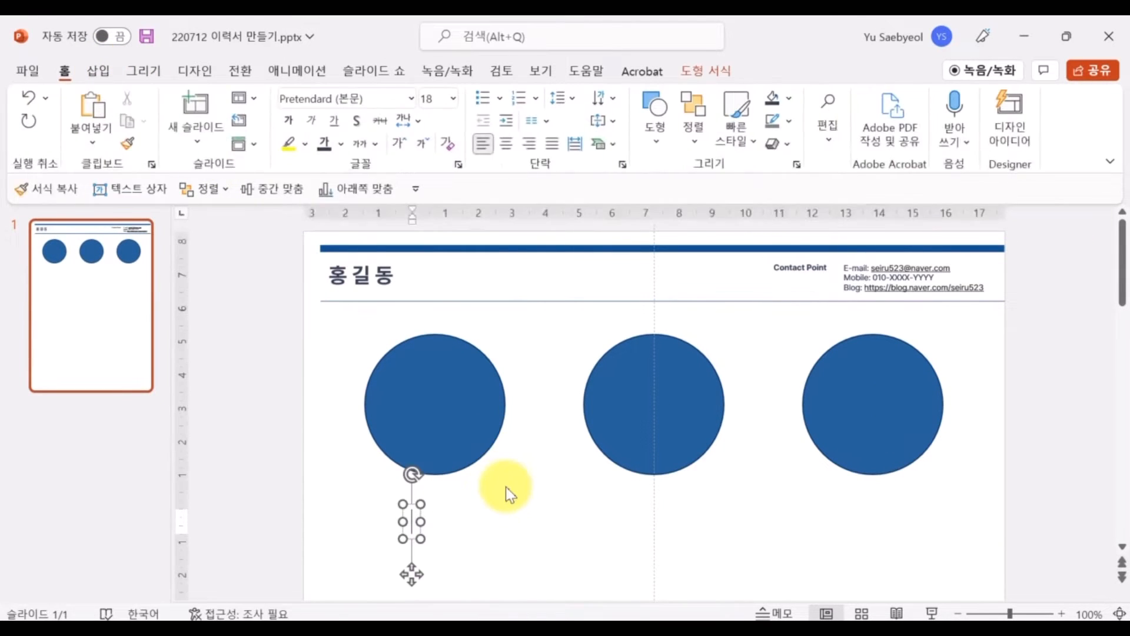
type("강ㅈㅓㅁ 1")
key("ctrl+a")
key("ctrl+b")
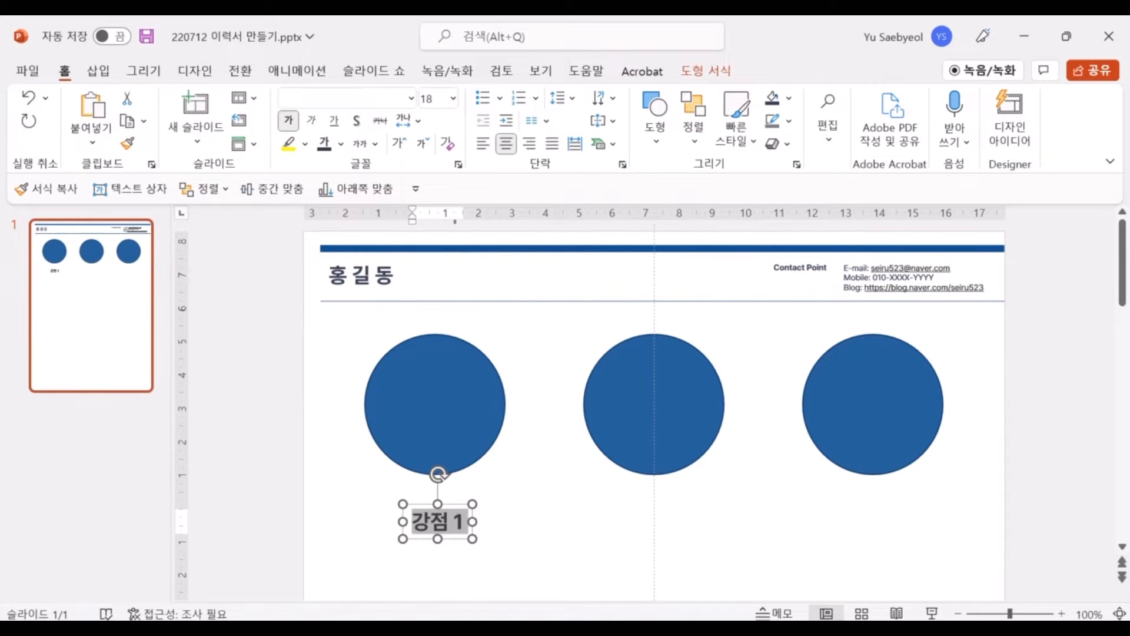
key("ctrl+shift+comma")
key("ctrl+shift+comma")
left_click_drag(451, 504, 681, 484)
left_click(340, 144)
left_click(327, 233)
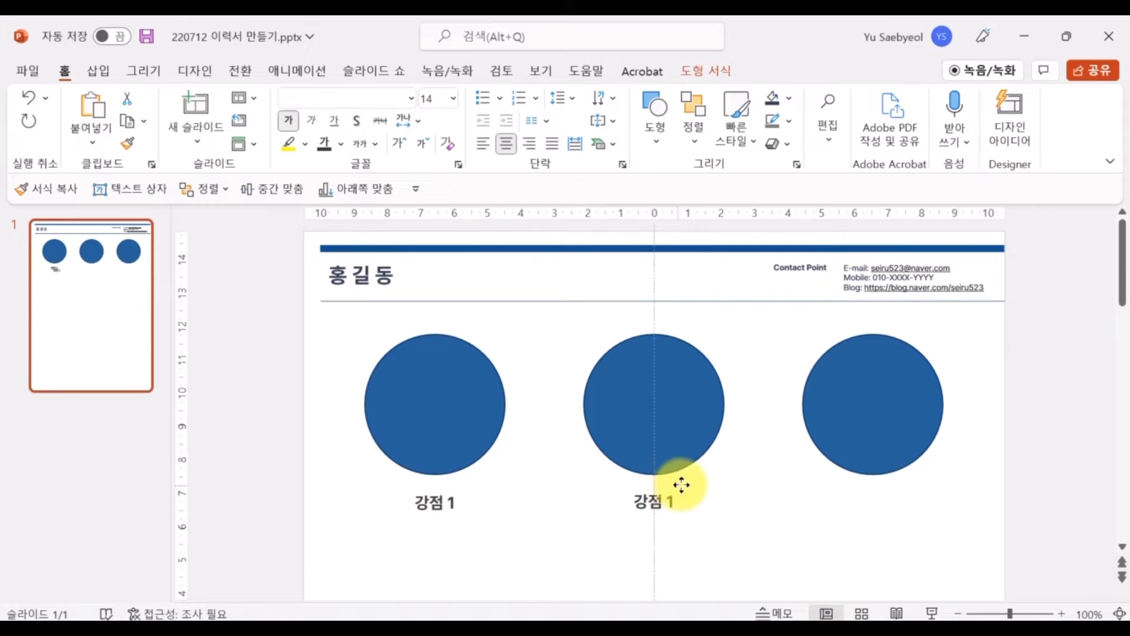
Duplicate the label under the other circles and align all three labels along their bottoms
key("ctrl+d")
left_click(650, 498, "shift")
left_click(436, 502, "shift")
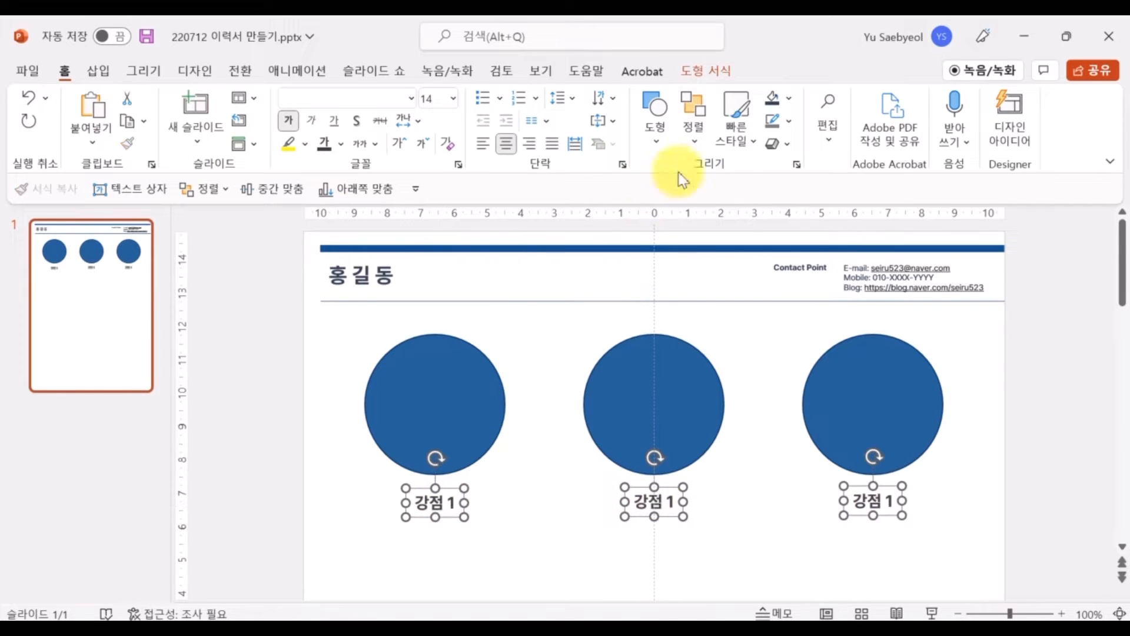
left_click(694, 121)
left_click(765, 433)
left_click(908, 498)
Renumber the middle and third labels to '강점 2' and '강점 3'
left_click(673, 509)
key("BackSpace")
type("2")
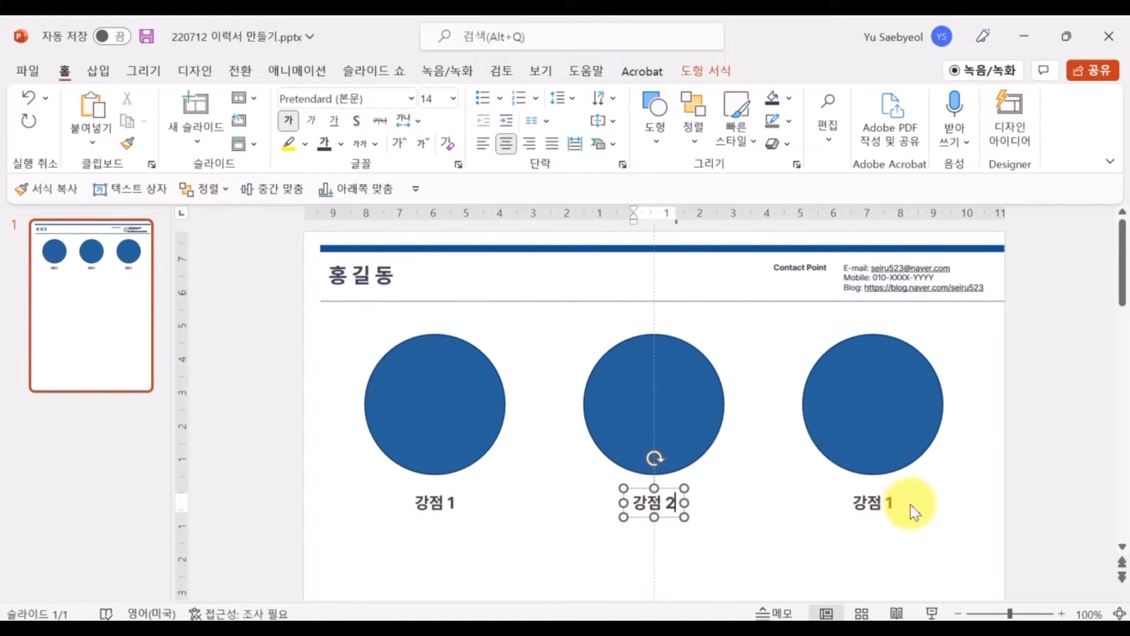
left_click(887, 508)
key("Delete")
type("3")
left_click(952, 507)
left_click(102, 73)
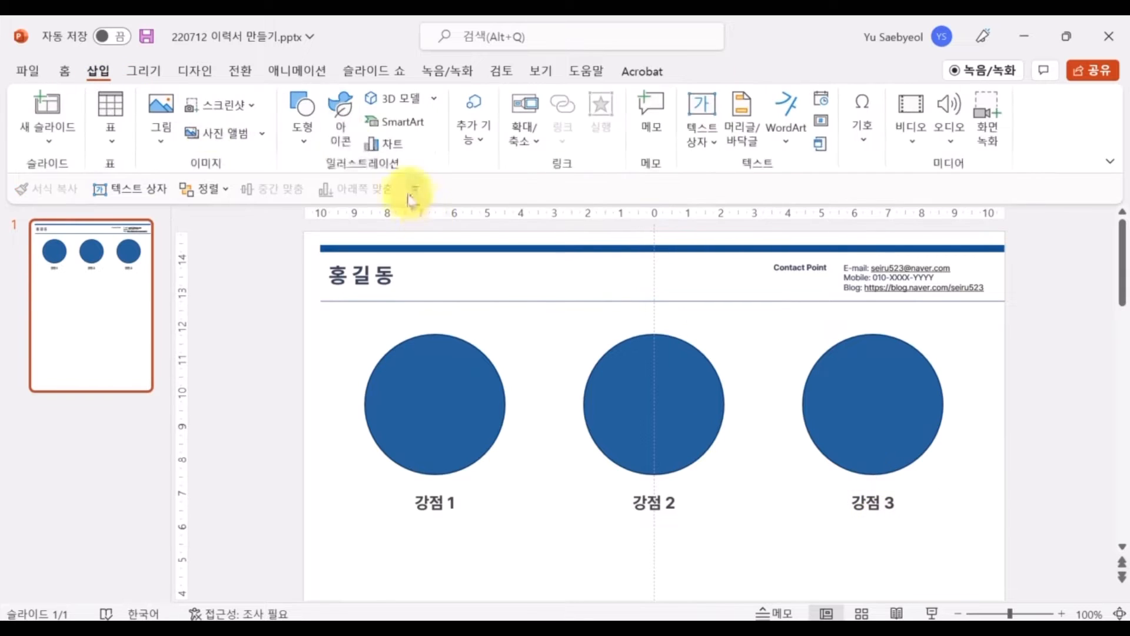
Insert the 대화 speech-bubble icon, enlarge it to 2.95 cm, fill it white and centre it in the first circle
left_click(348, 118)
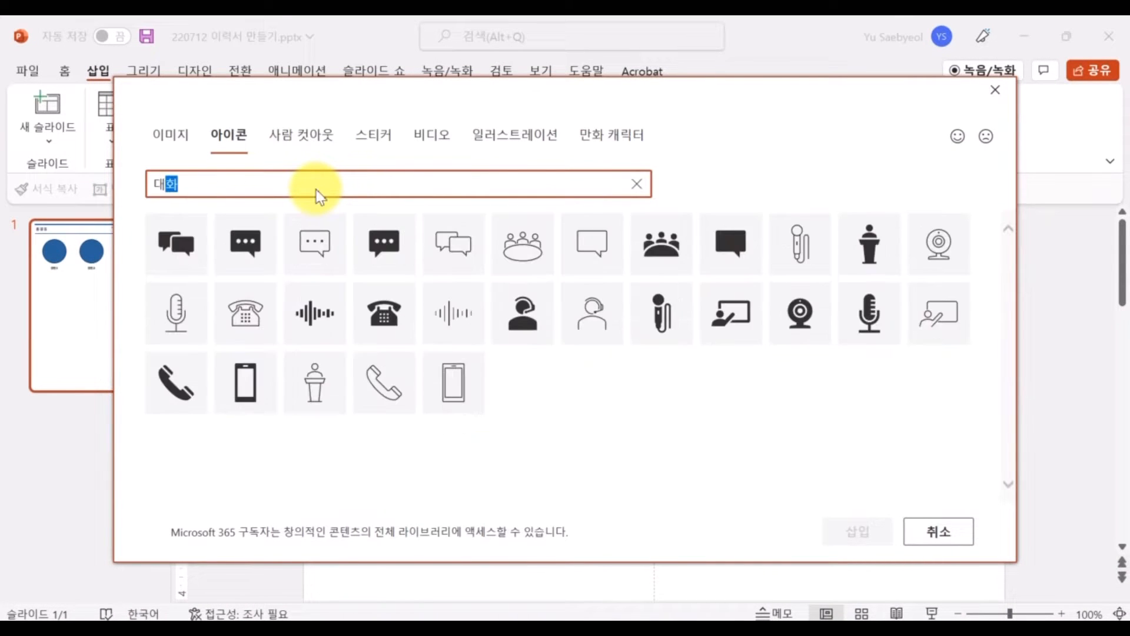
left_click(185, 235)
left_click(858, 533)
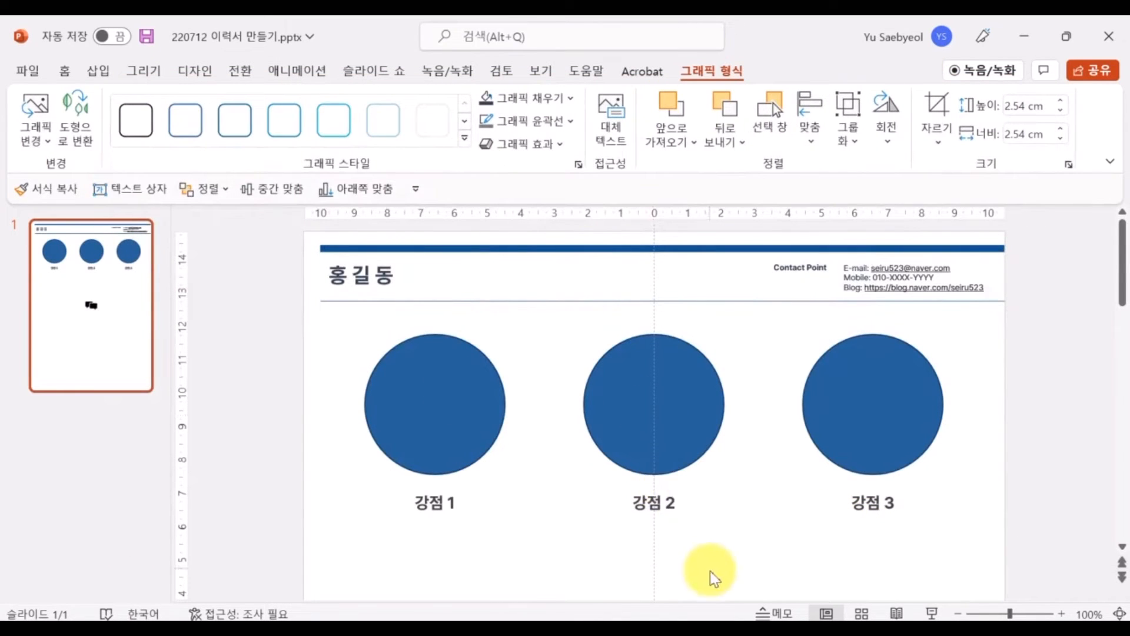
scroll(713, 578, "down", 3)
left_click_drag(661, 550, 450, 320)
left_click_drag(478, 362, 491, 376)
left_click(518, 99)
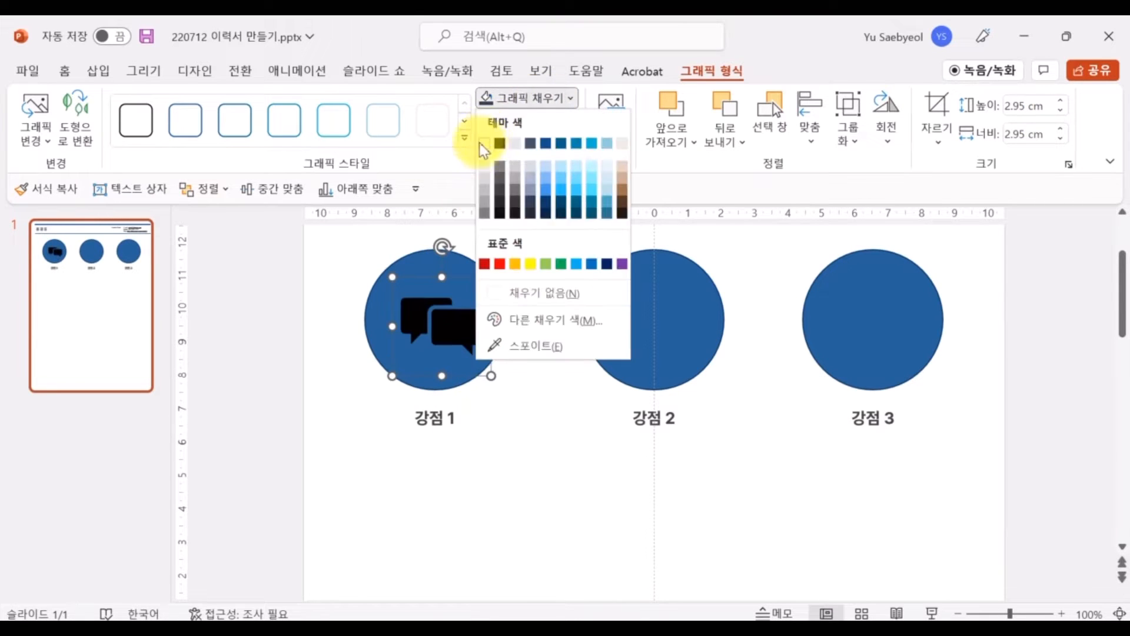
left_click(484, 143)
left_click_drag(449, 327, 445, 351)
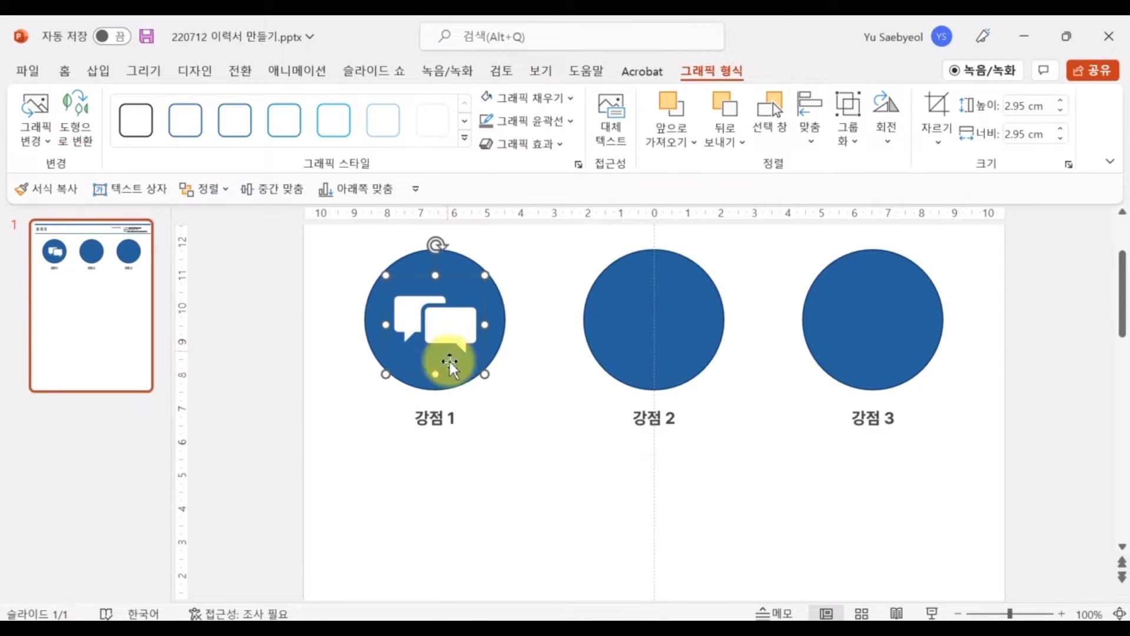
left_click(499, 419)
scroll(492, 405, "up", 2)
left_click(100, 71)
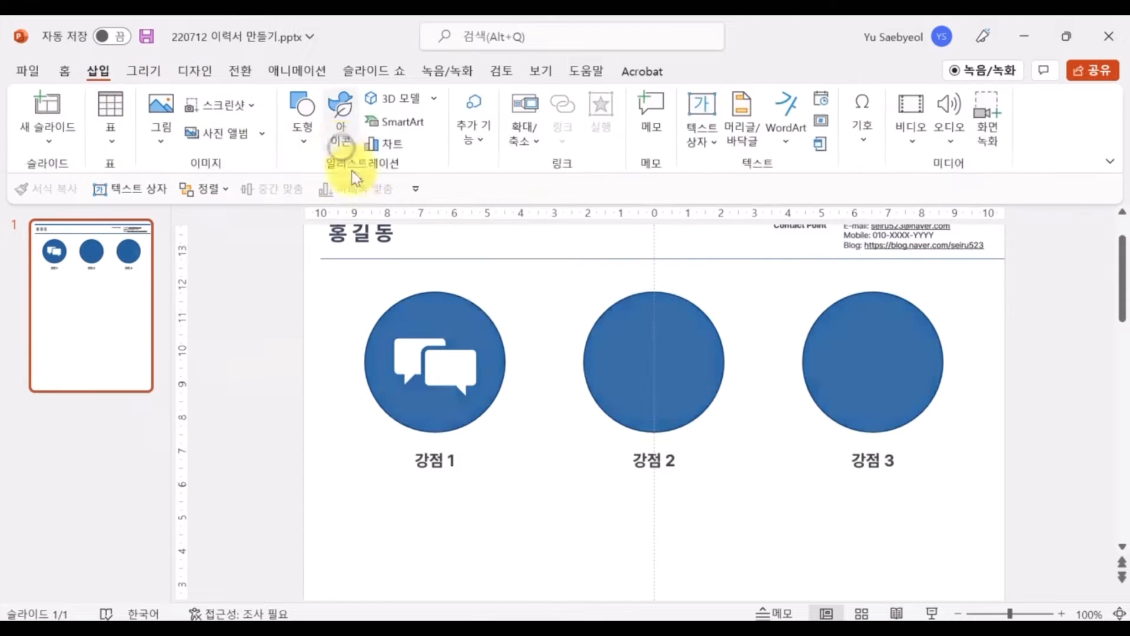
Search the icon library for 창작 and insert the brain icon
left_click(340, 112)
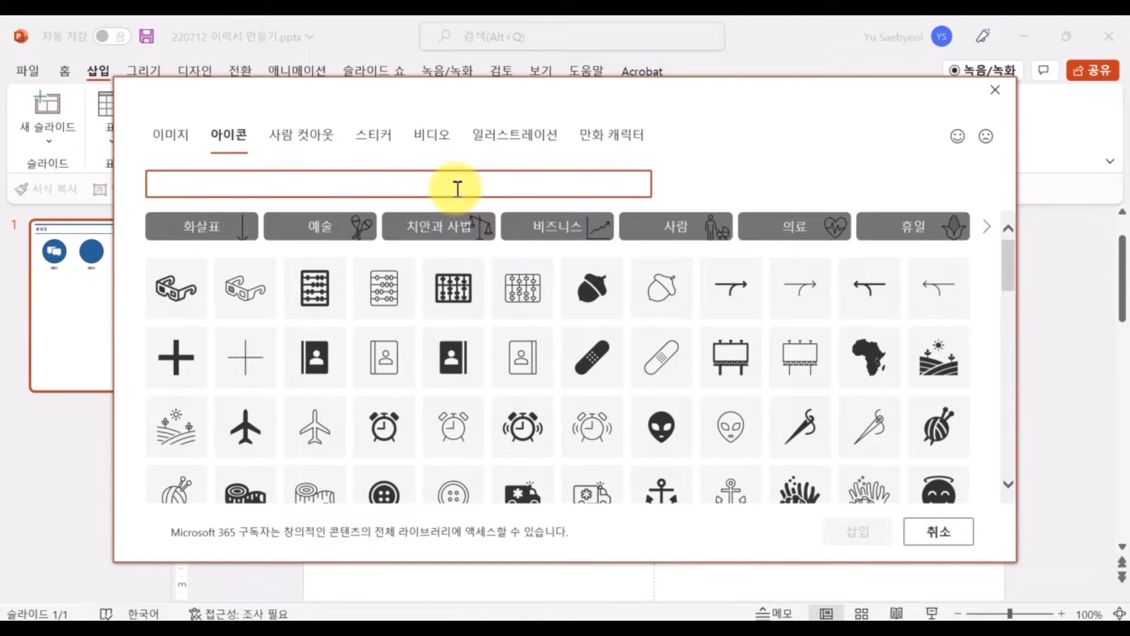
type("창작")
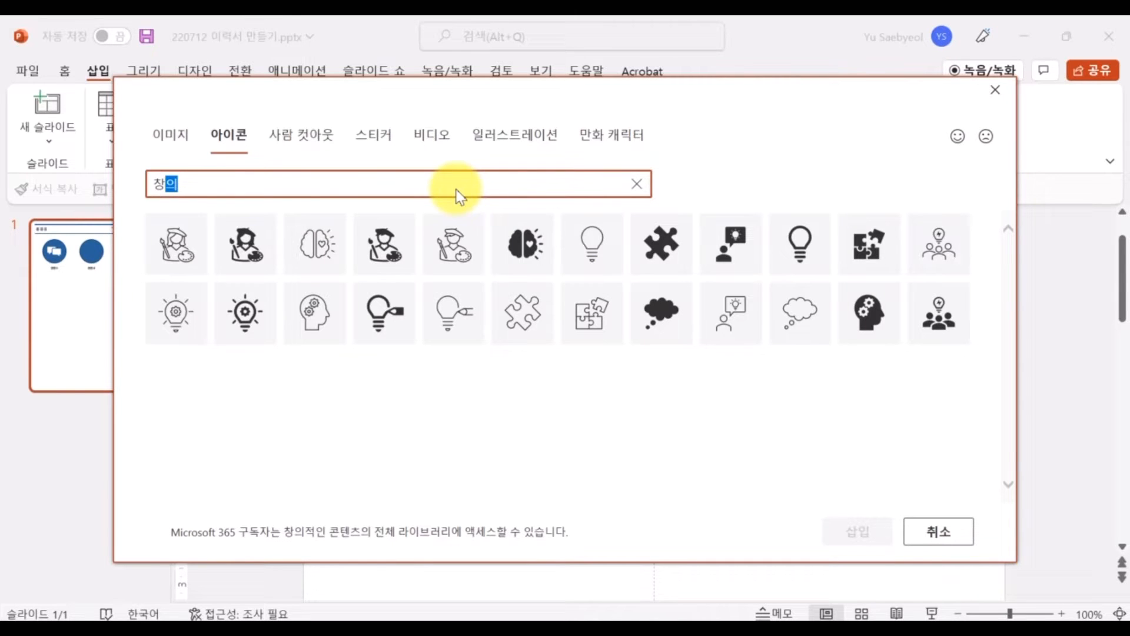
left_click(537, 245)
left_click(860, 532)
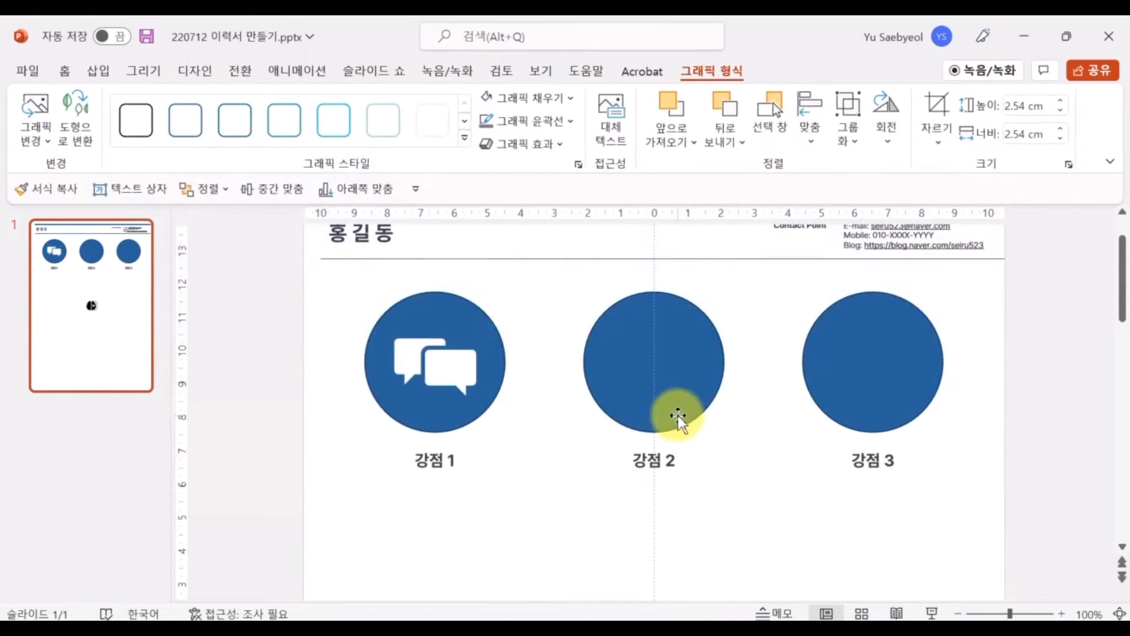
Move the brain icon into the middle circle, fill it white and enlarge it to 2.85 cm
scroll(681, 403, "down", 4)
left_click_drag(662, 530, 669, 312)
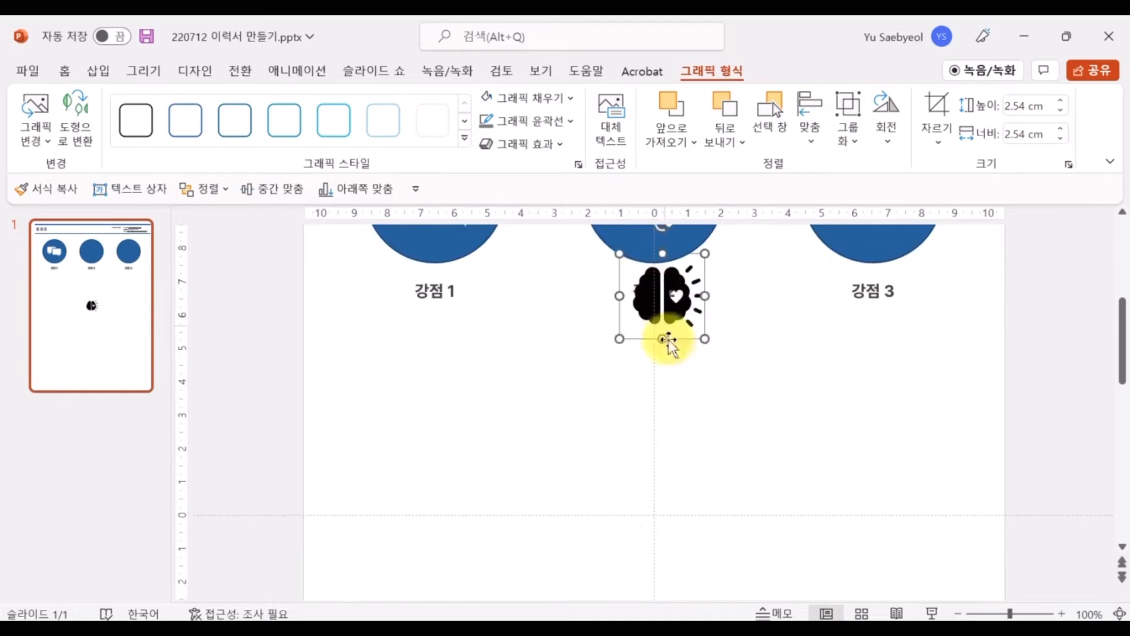
scroll(668, 340, "up", 3)
left_click_drag(671, 429, 663, 327)
left_click(488, 98)
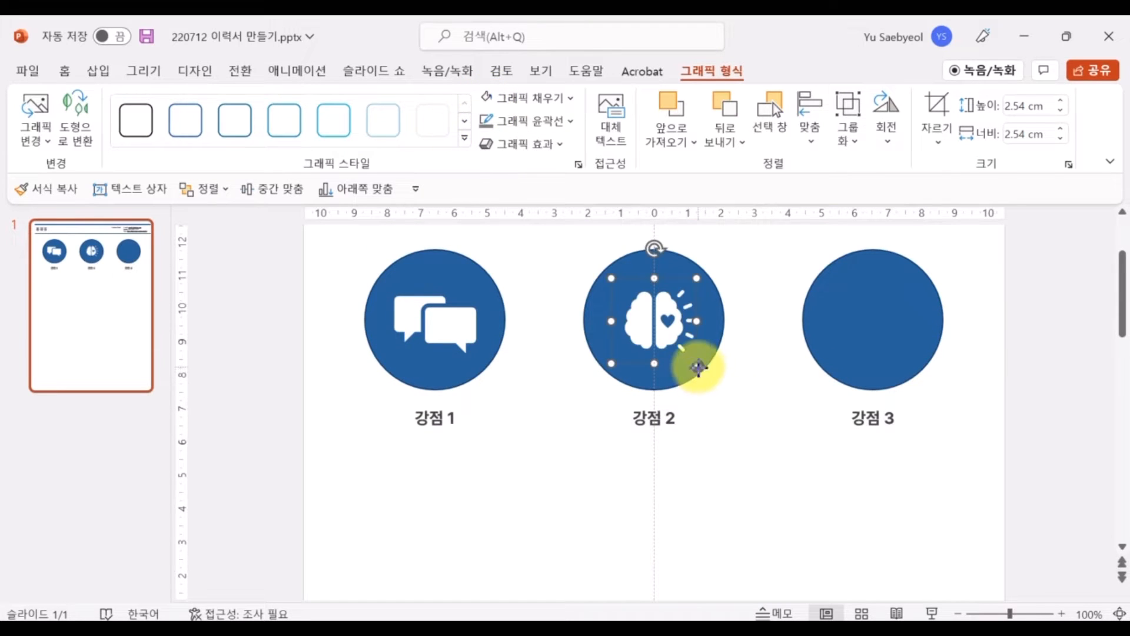
left_click_drag(697, 364, 707, 373)
left_click_drag(679, 340, 674, 339)
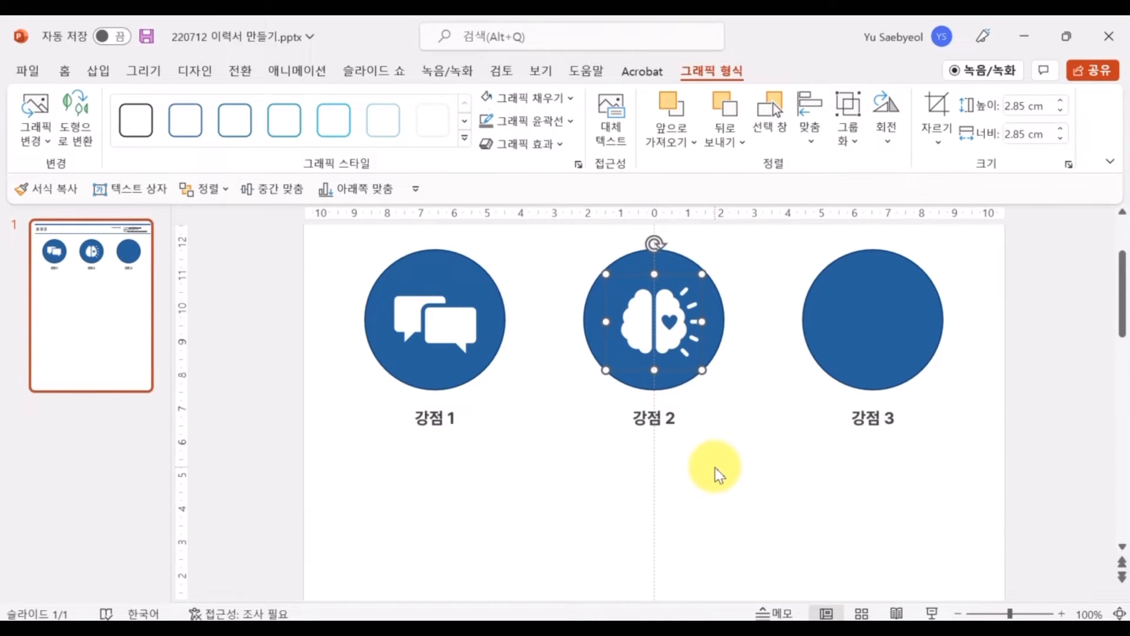
left_click(713, 472)
scroll(677, 478, "up", 1)
left_click(680, 362)
scroll(722, 433, "up", 1)
left_click(733, 459)
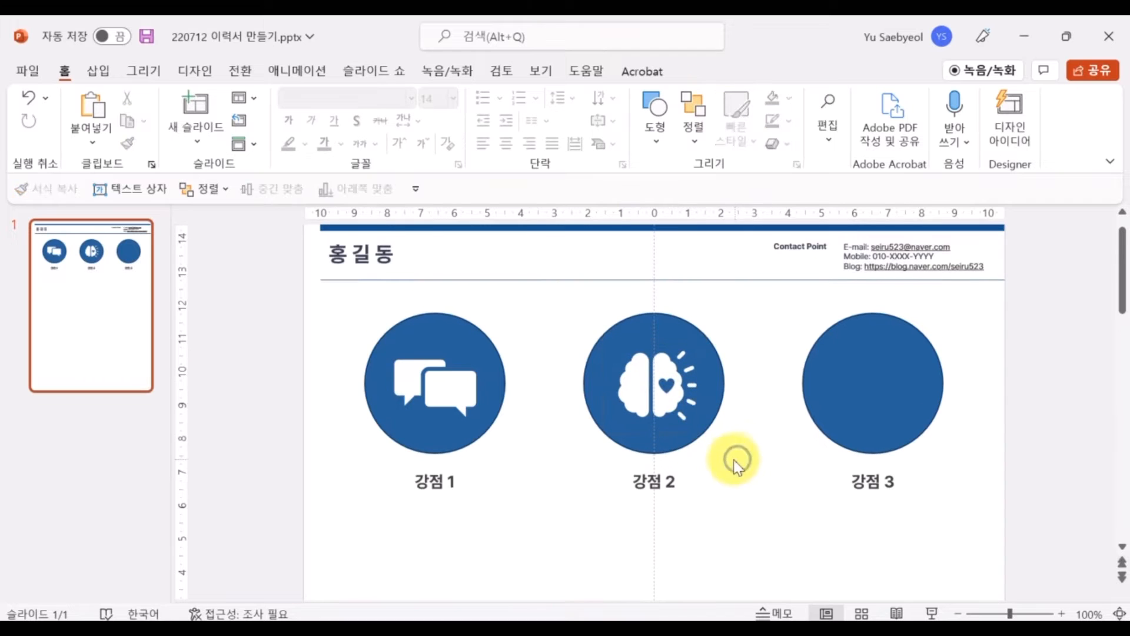
Search icons (자전거, 달리기, 운동, 규칙, finally 반복) and insert the circular-arrows icon
left_click(663, 404)
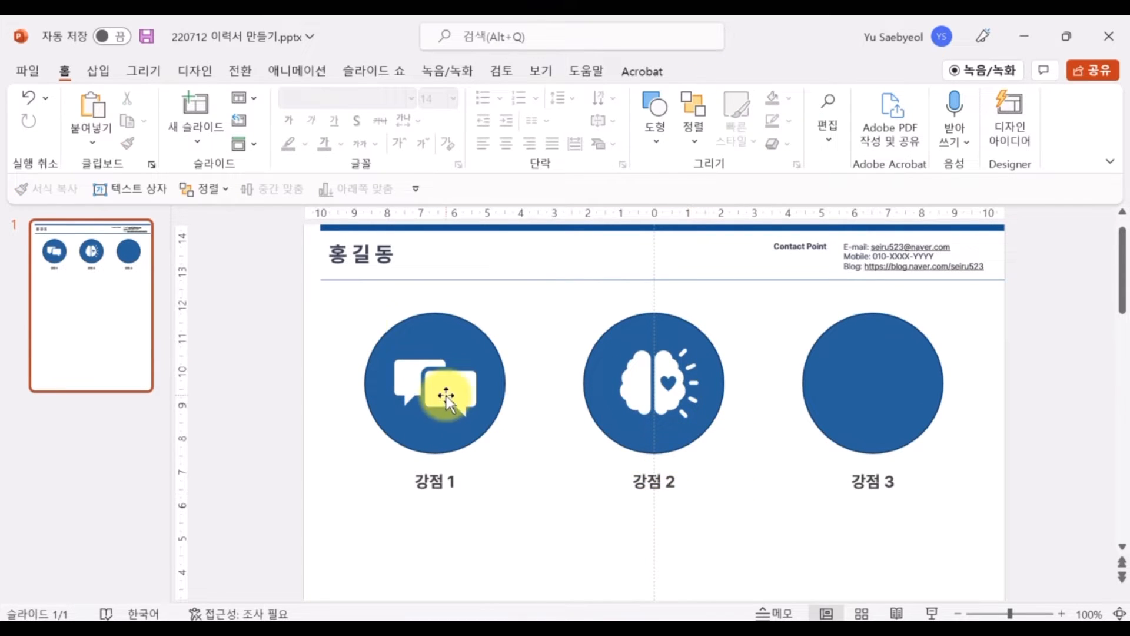
left_click(98, 70)
left_click(340, 112)
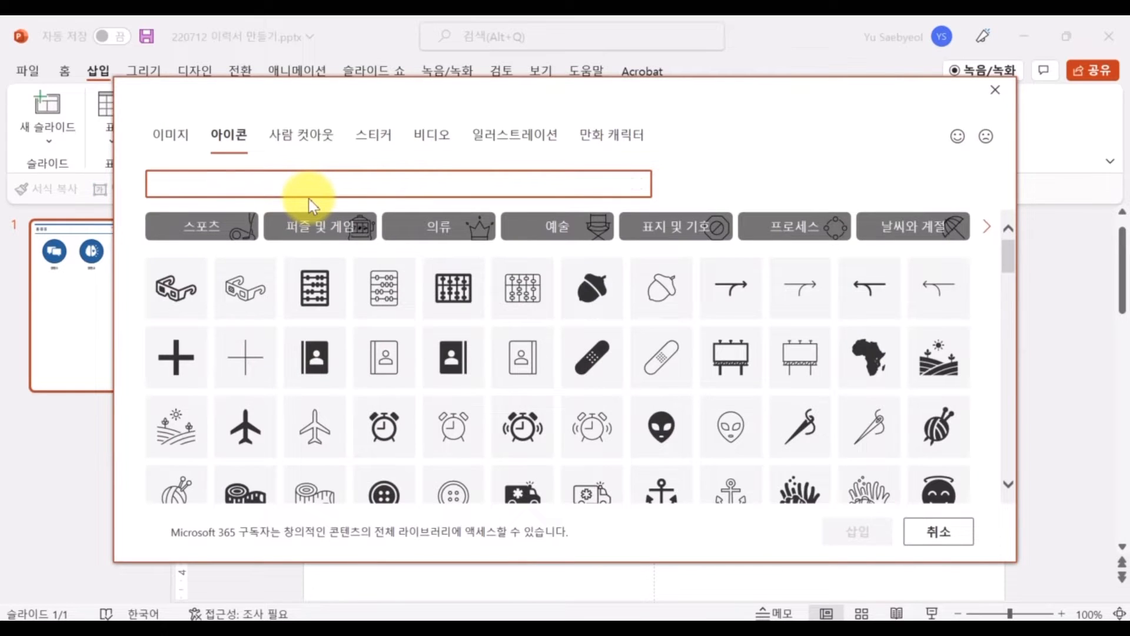
type("자전거")
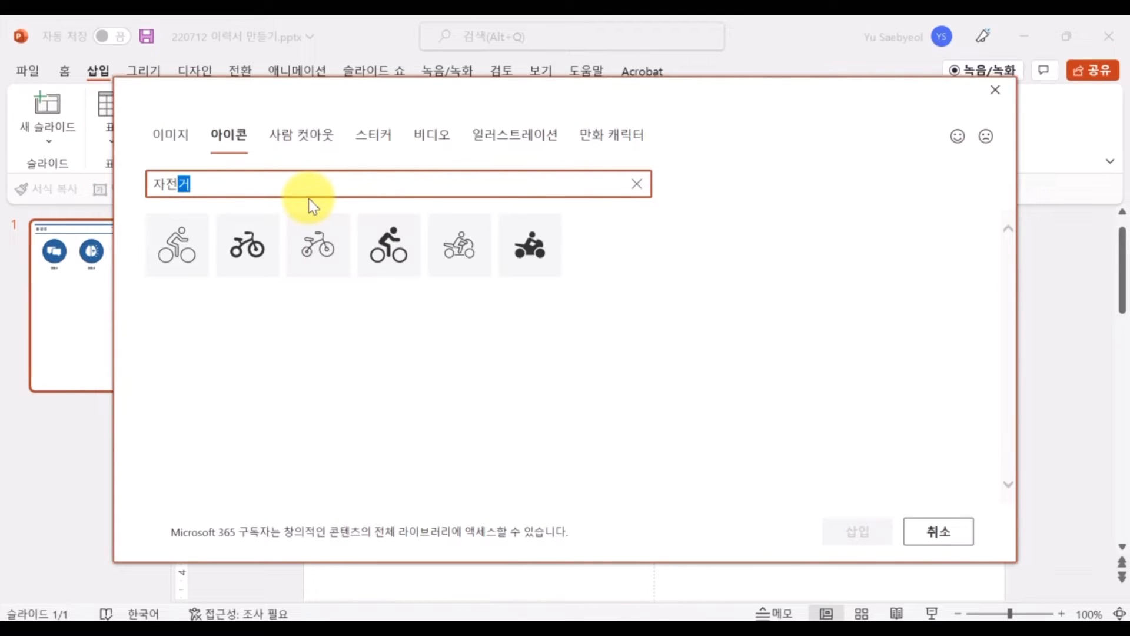
key("ctrl+a")
type("달리기")
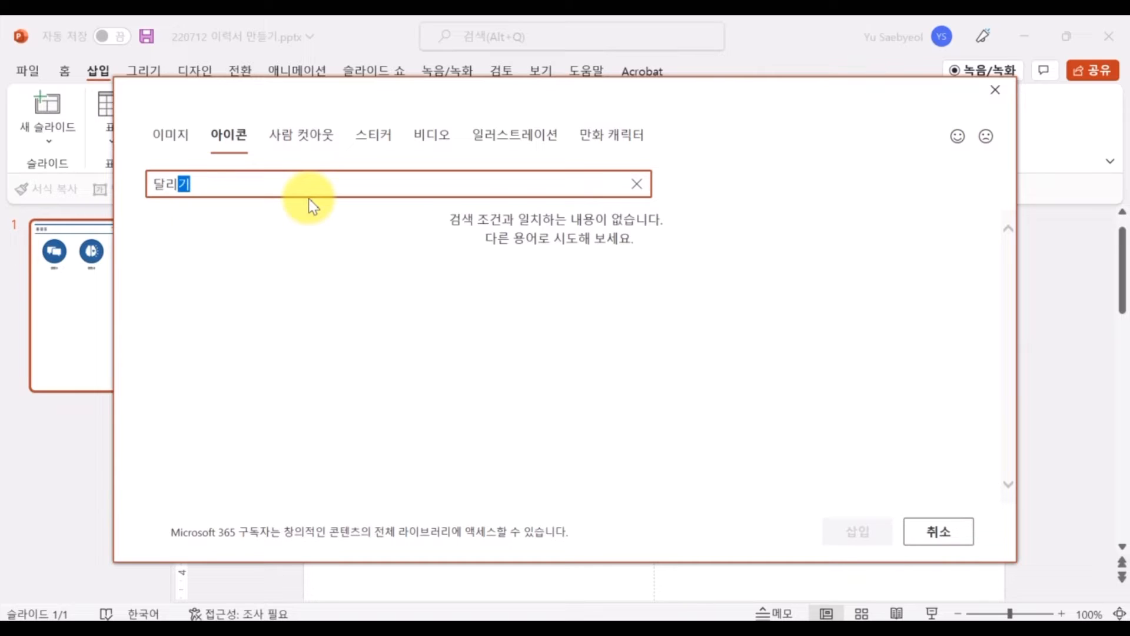
key("ctrl+a")
type("운동")
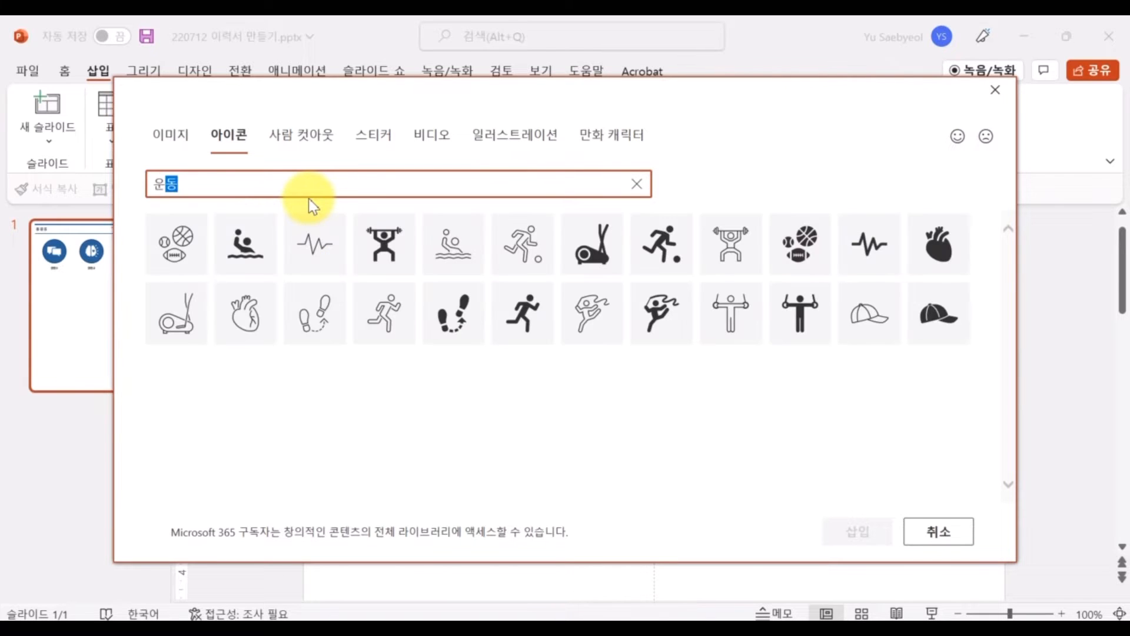
key("ctrl+a")
type("규칙")
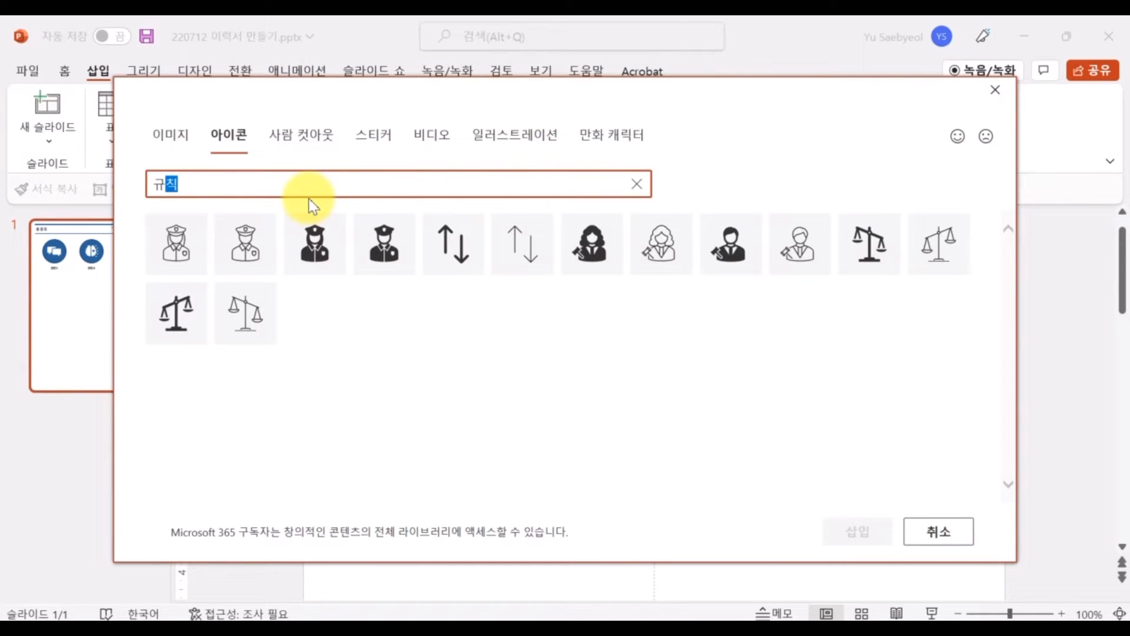
key("ctrl+a")
type("반복")
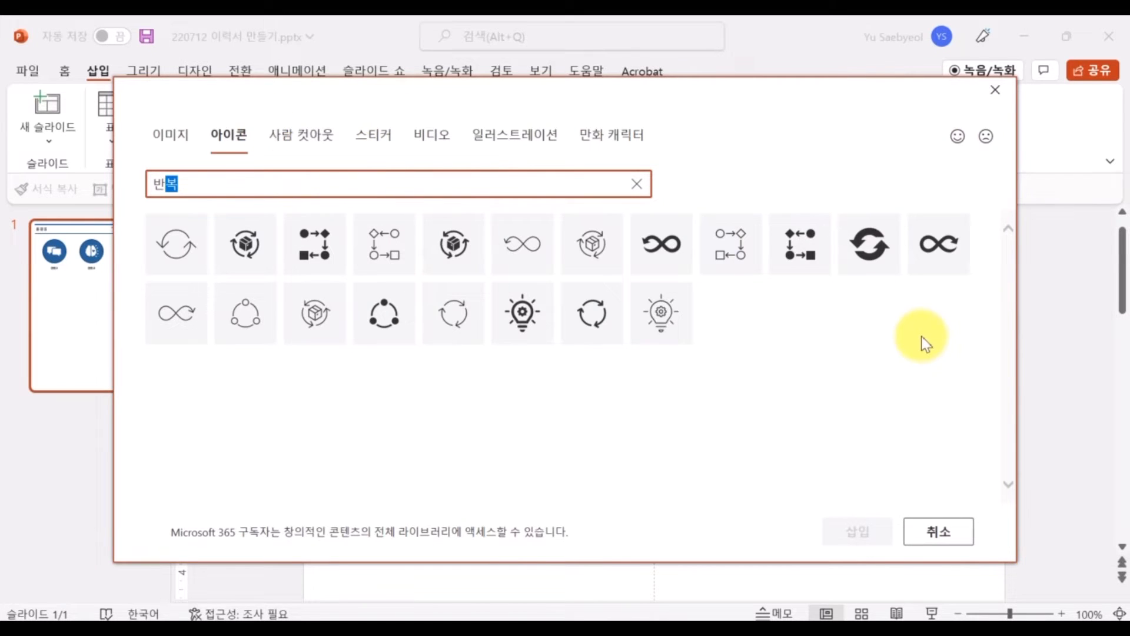
left_click(599, 324)
left_click(853, 531)
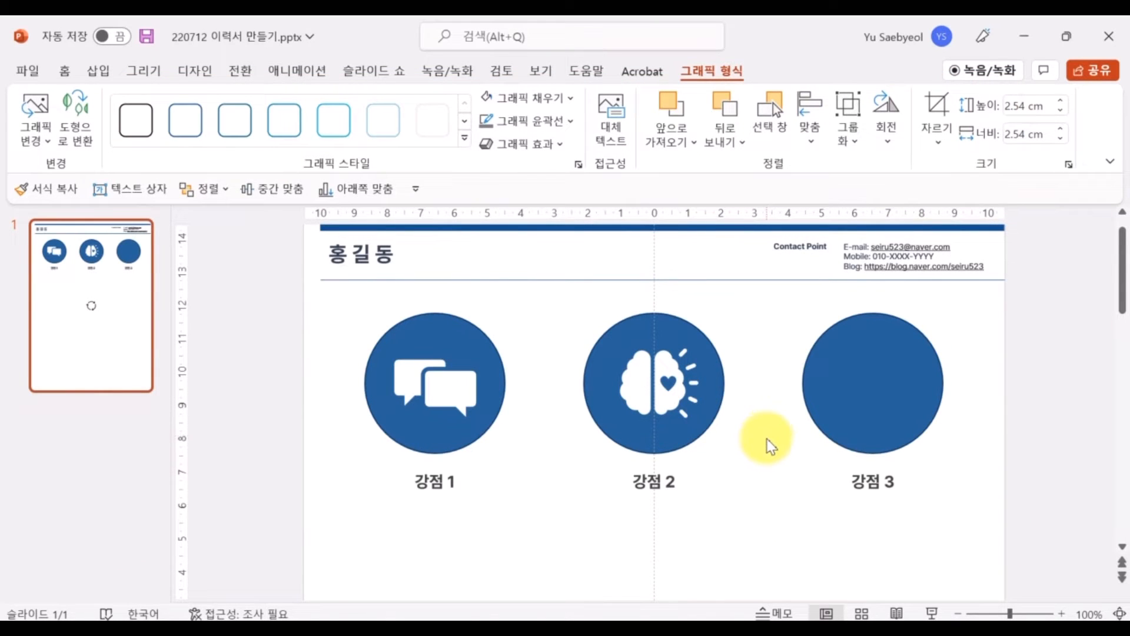
Move the cycle icon onto the third circle, resize it to 3.07 cm and centre it
scroll(768, 446, "down", 3)
left_click_drag(652, 574, 895, 328)
scroll(875, 360, "up", 1)
left_click_drag(908, 371, 925, 388)
left_click_drag(902, 353, 899, 358)
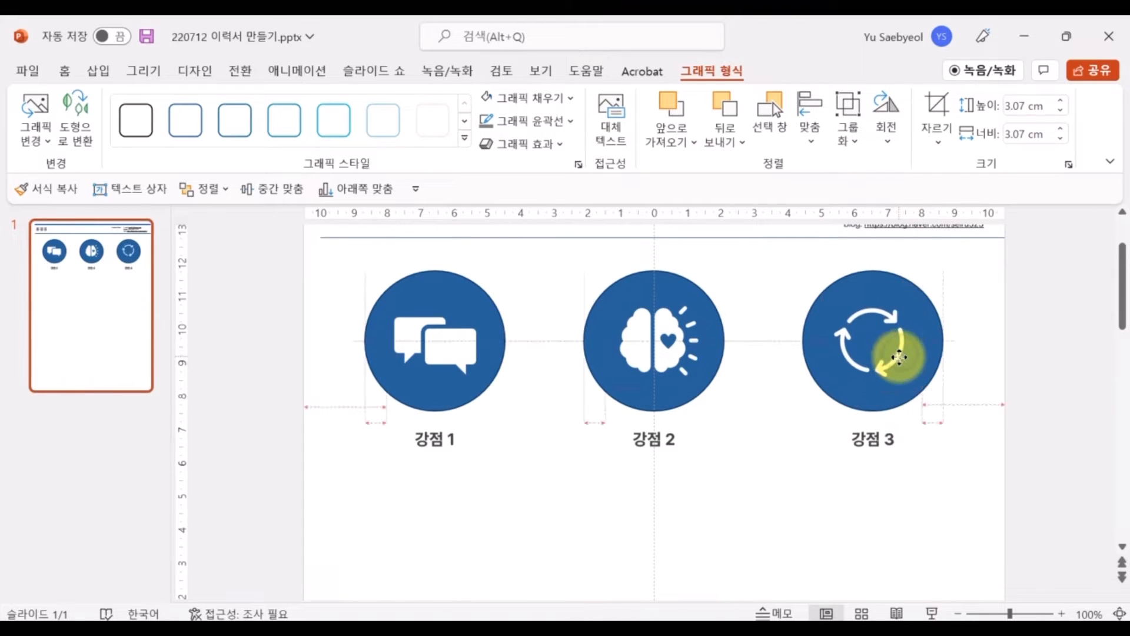
left_click(444, 471)
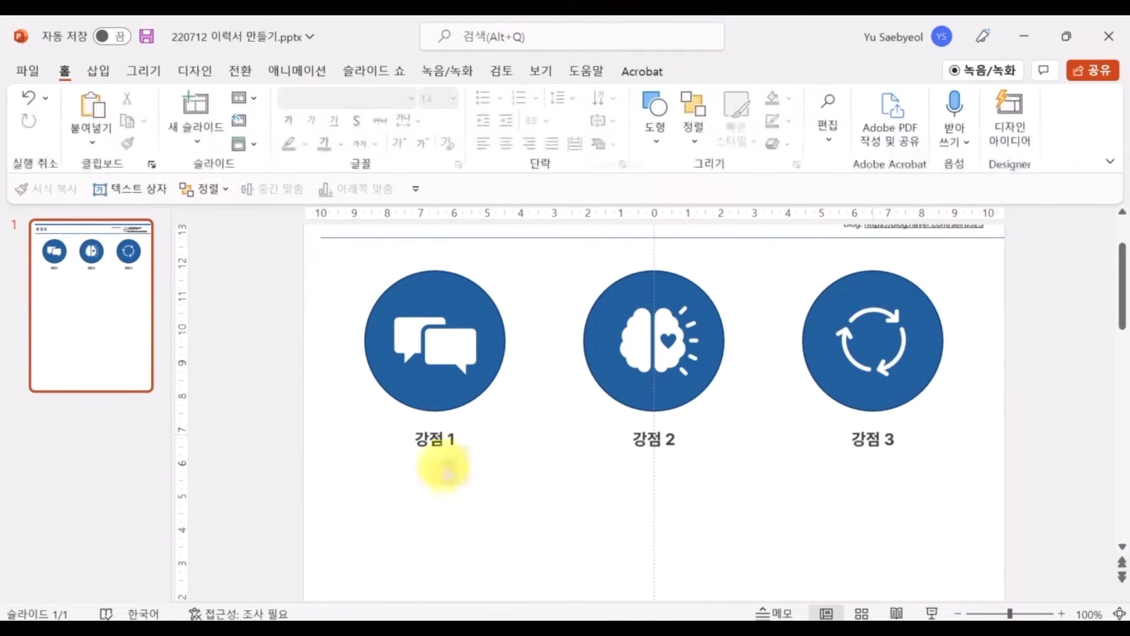
Replace the first label's text with '소통 능력'
left_click(423, 441)
key("ctrl+a")
type("소통 능력")
key("ctrl+a")
type("뛰")
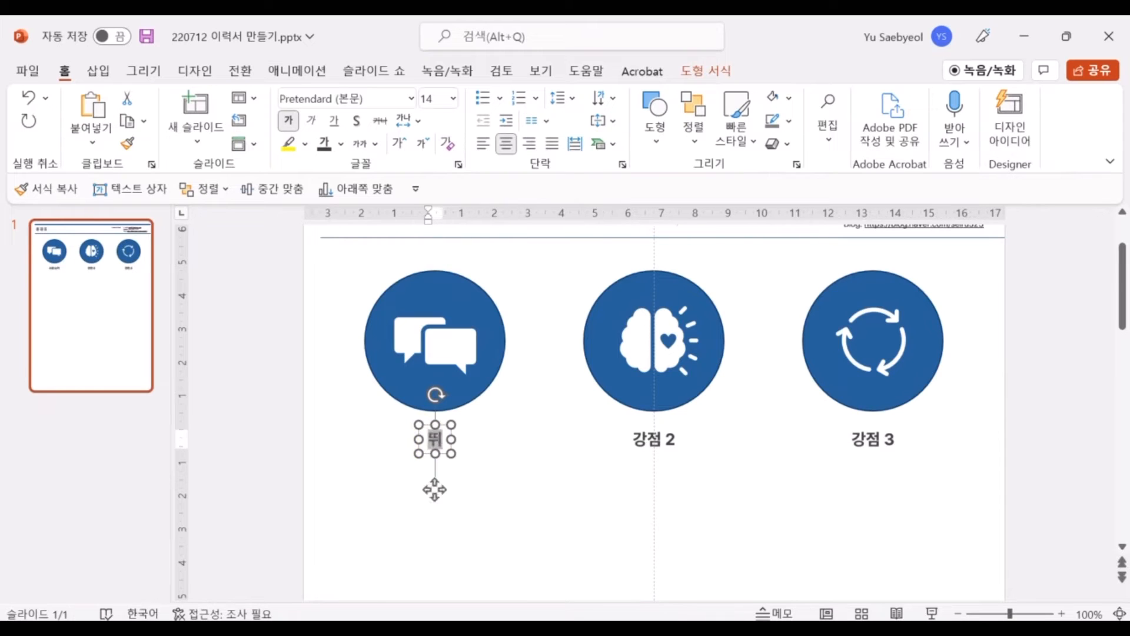
type("어난 소통 능력")
left_click(656, 462)
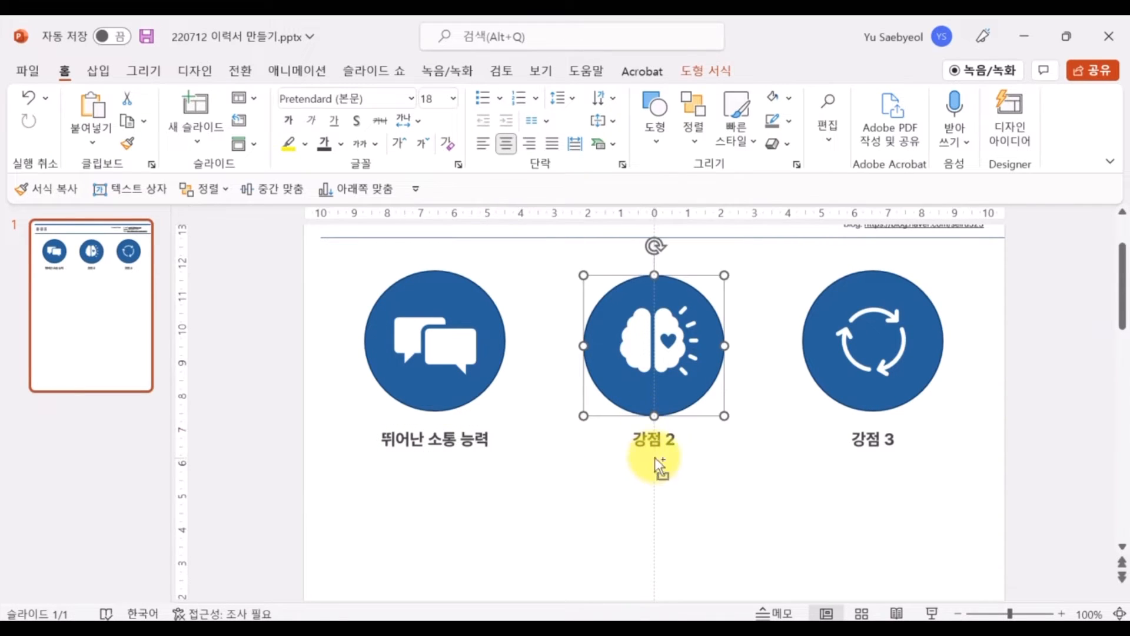
left_click(434, 441)
key("BackSpace")
key("BackSpace")
key("BackSpace")
key("BackSpace")
Rename the second label '창의성' and change the first label to '대화 능력'
left_click(648, 443)
key("ctrl+a")
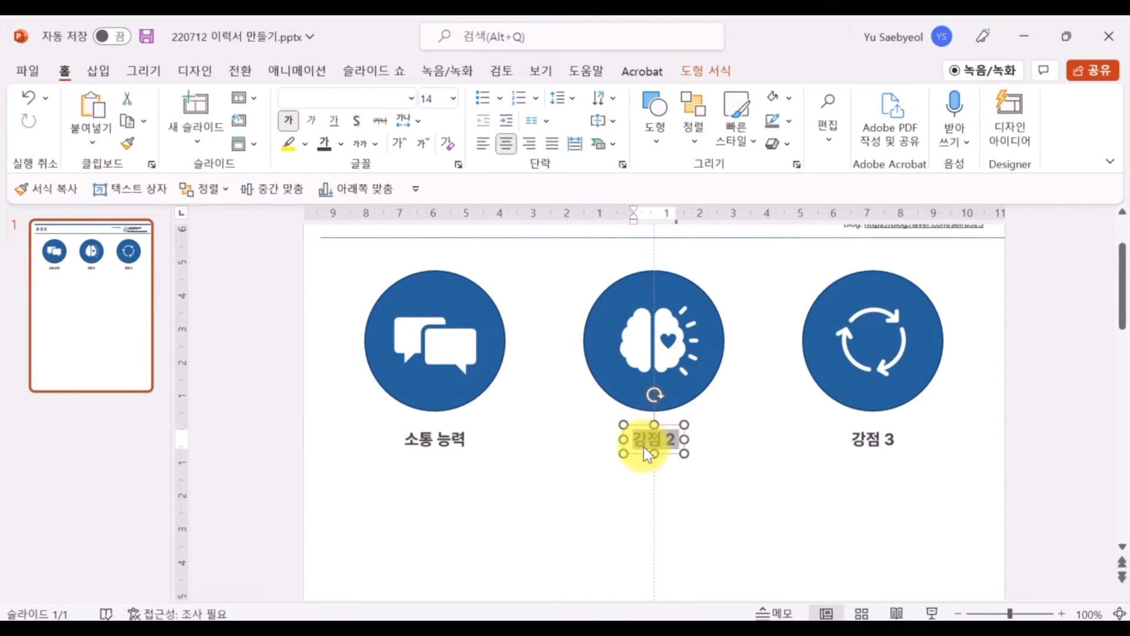
type("창의성")
left_click(450, 438)
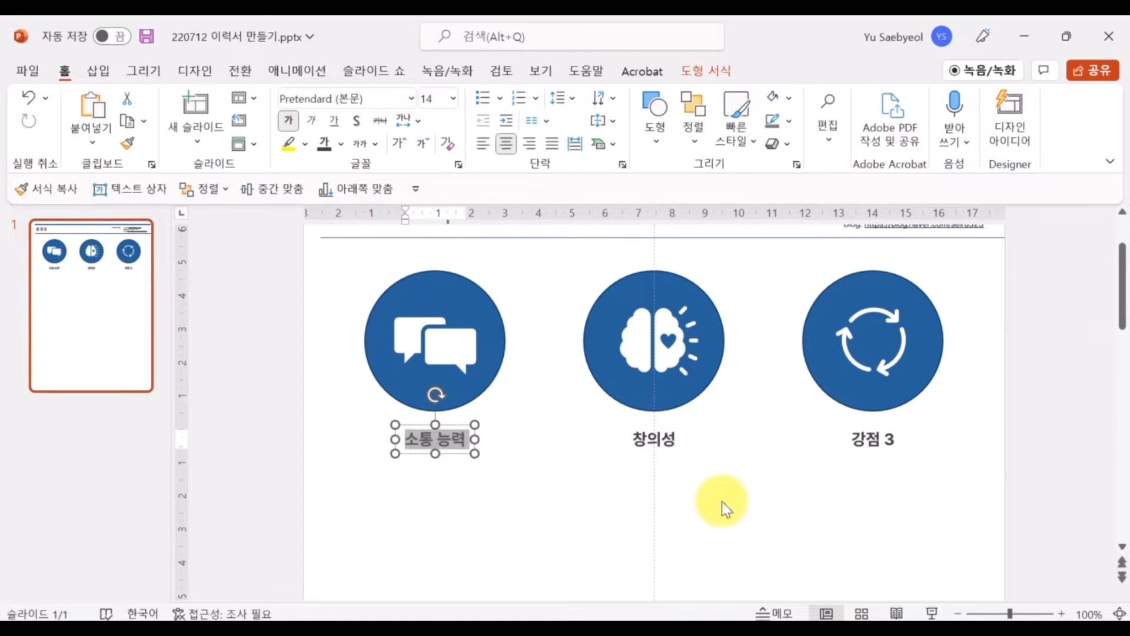
type("대화 능력")
Rename the third label '꾸준함' and zoom out to see more of the page
left_click(874, 457)
key("ctrl+a")
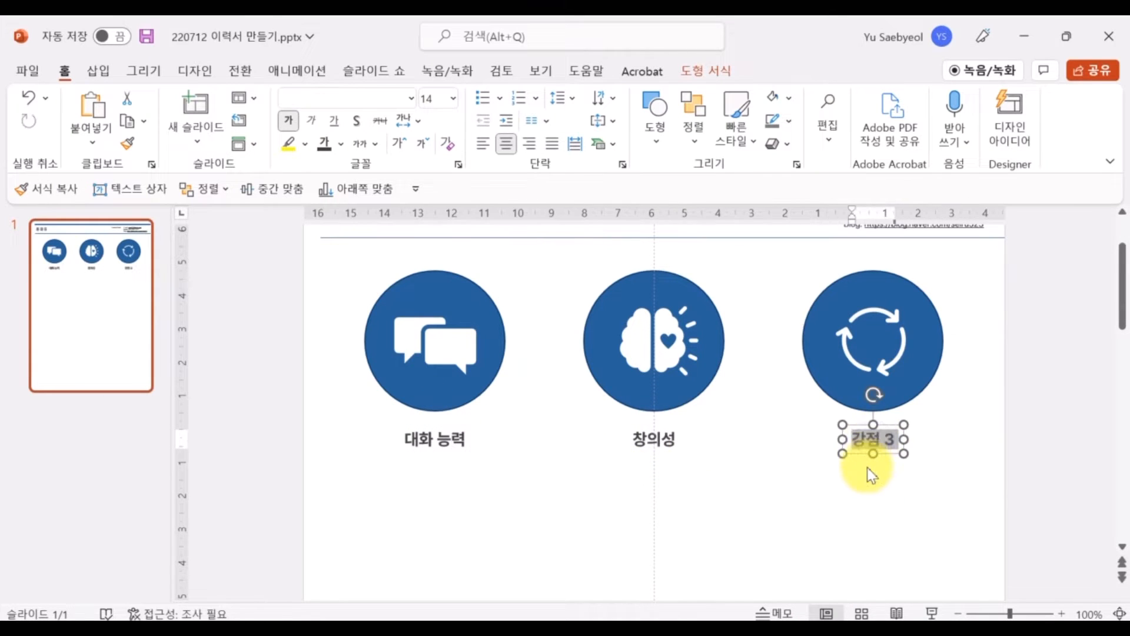
type("꾸준함")
left_click(926, 511)
scroll(929, 513, "up", 2)
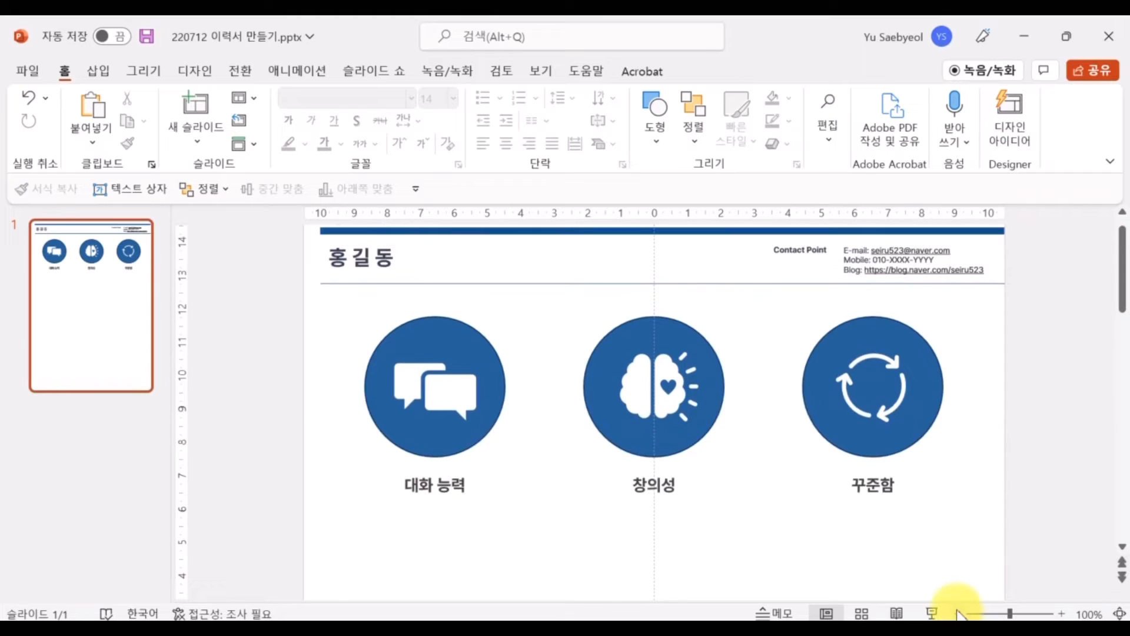
left_click(958, 613)
left_click(958, 613)
left_click(958, 612)
left_click(958, 613)
scroll(775, 486, "up", 3)
Place a copy of the header divider line just below the strengths row
left_click_drag(661, 260, 687, 415)
left_click(674, 468)
scroll(675, 469, "down", 2)
left_click(958, 613)
left_click(958, 612)
left_click(958, 612)
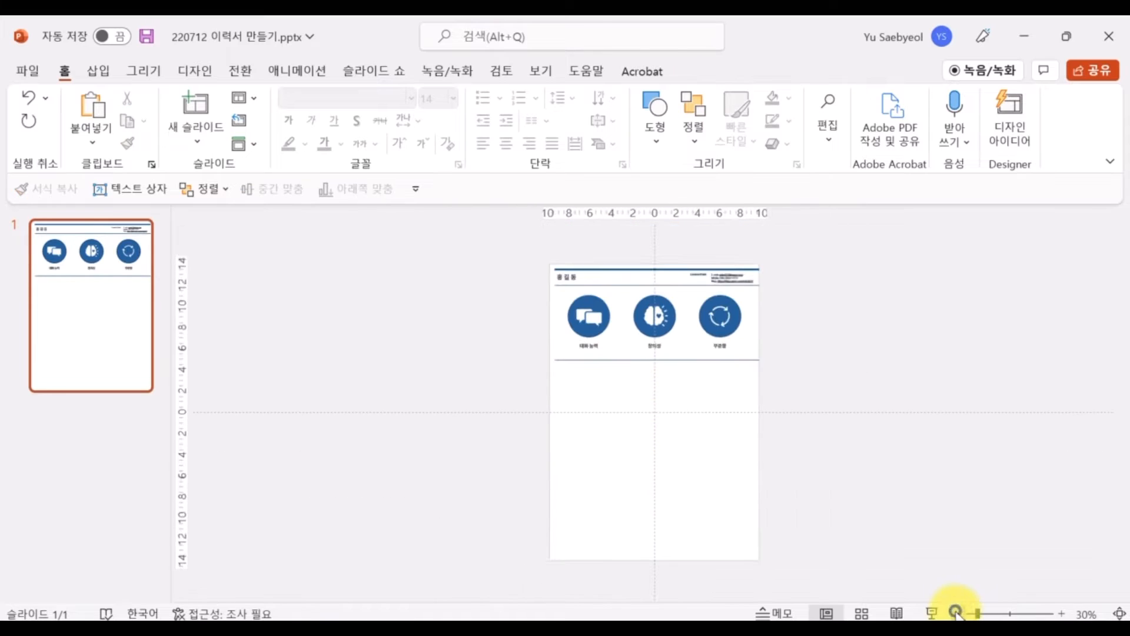
Place another divider copy along the bottom edge of the page and nudge it into position
left_click(898, 534)
left_click_drag(700, 371, 692, 542)
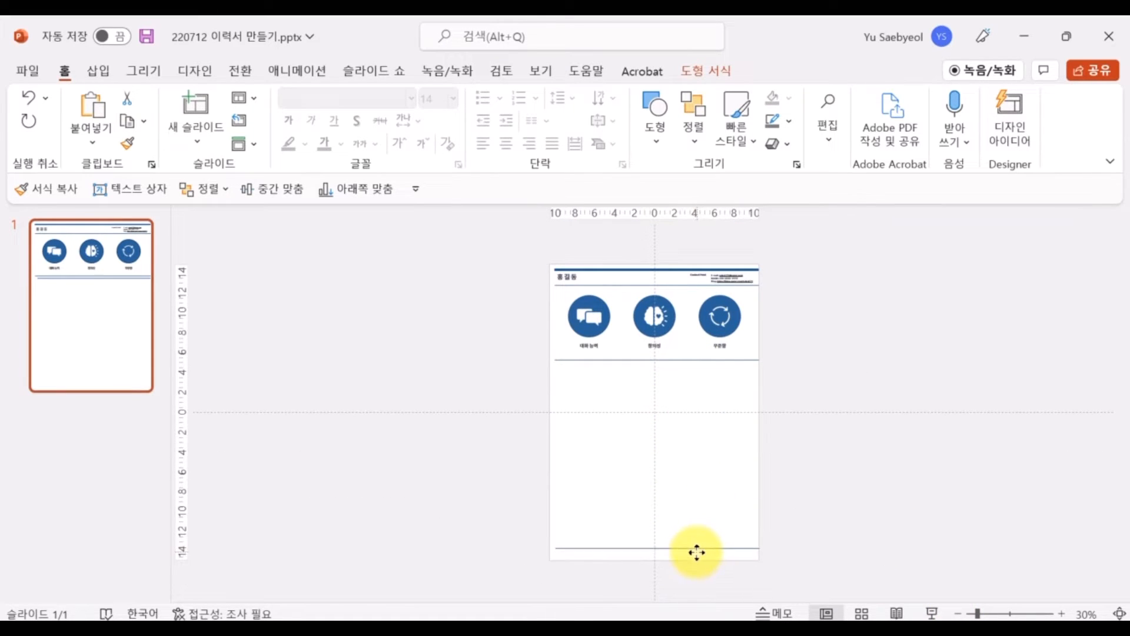
key("Down")
key("Down")
key("Down")
key("Down")
key("Down")
key("Up")
key("Up")
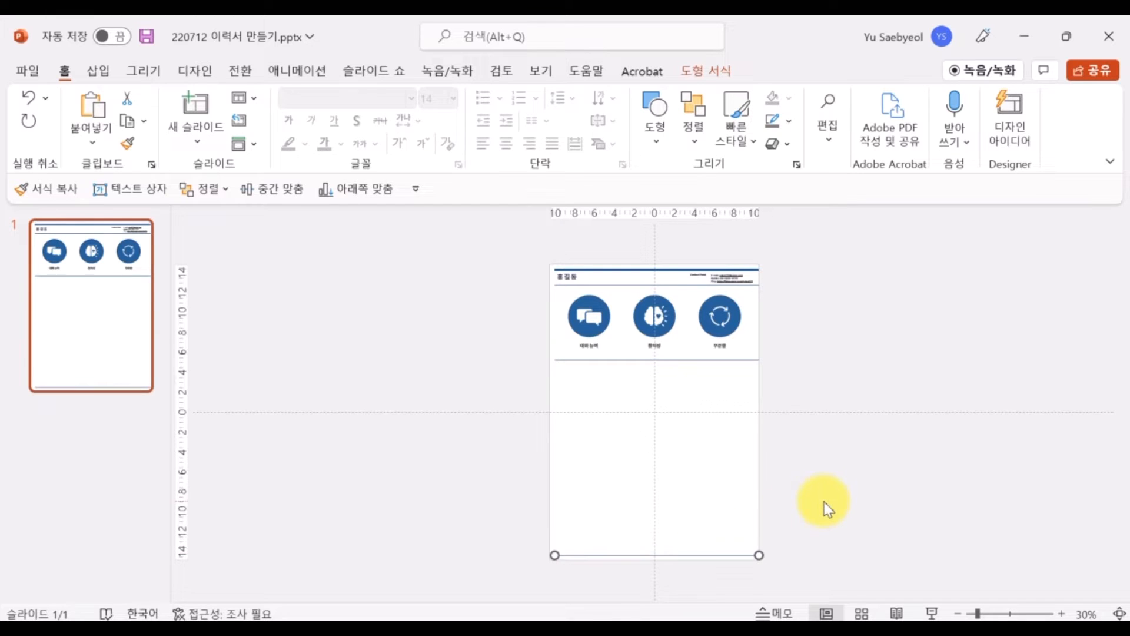
left_click(824, 502)
scroll(458, 386, "up", 4)
scroll(369, 371, "up", 6)
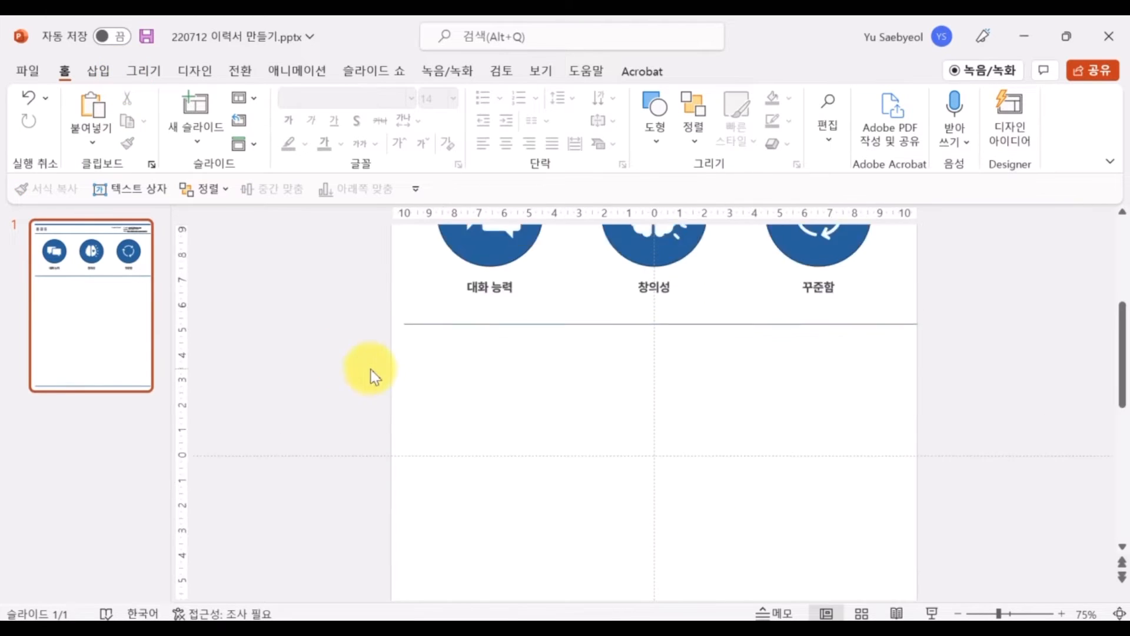
scroll(480, 453, "up", 5)
scroll(428, 403, "up", 3)
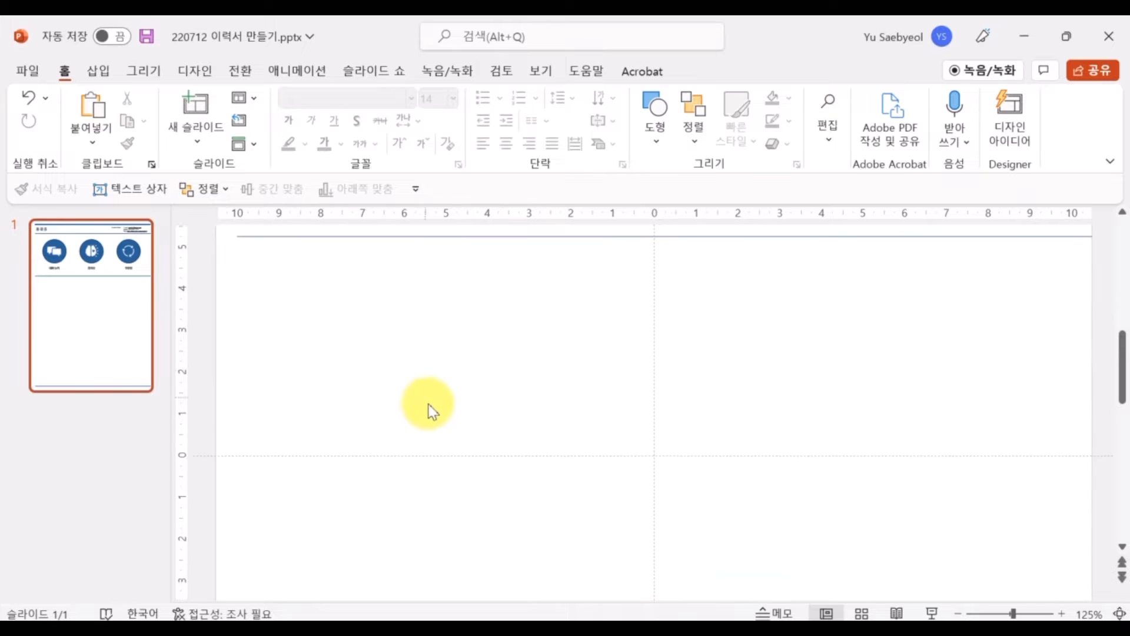
Add a text box below the divider containing the heading 주요 이력
left_click(98, 71)
left_click(697, 112)
left_click(323, 335)
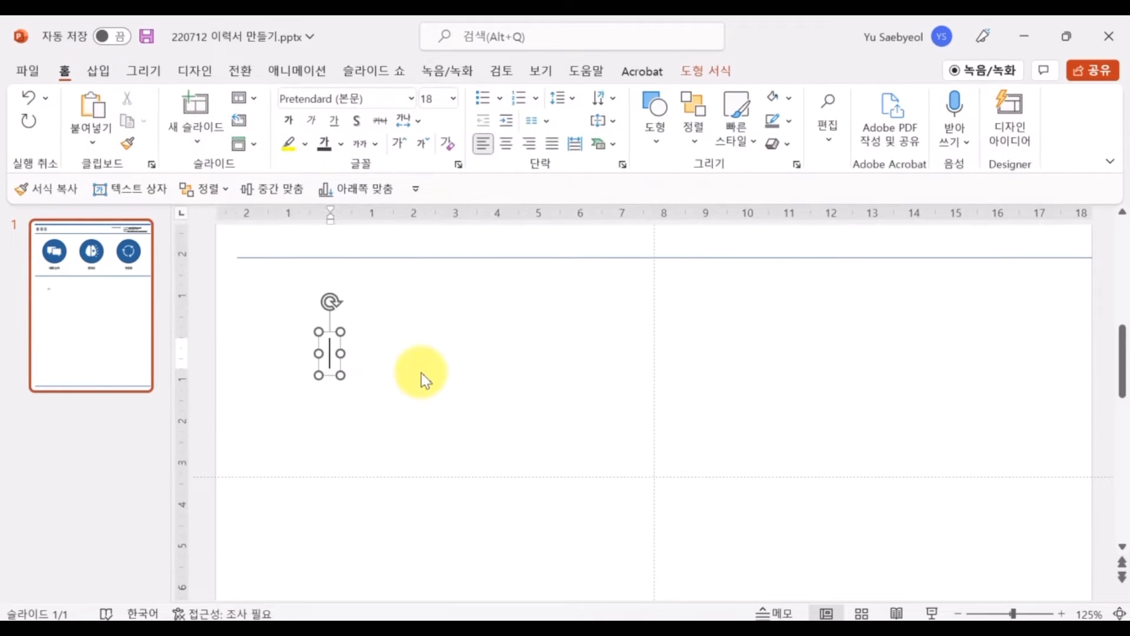
type("dlfu")
key("BackSpace")
key("BackSpace")
key("BackSpace")
key("BackSpace")
key("Hangul")
type("이")
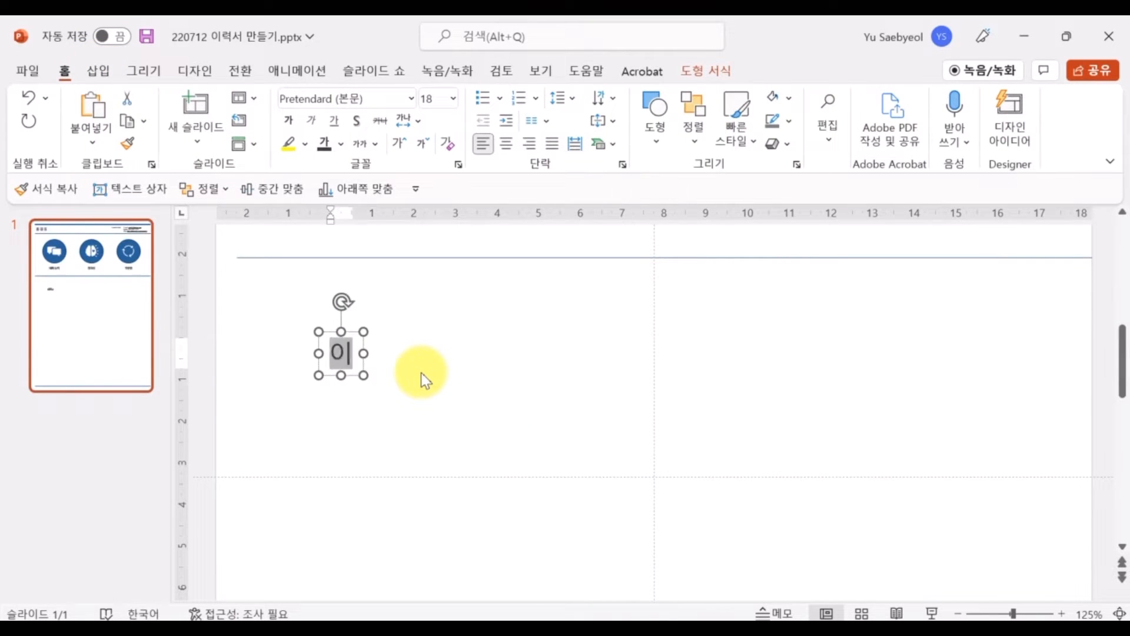
type("력")
key("ctrl+a")
type("주요 이")
Make the heading bold, dark theme colour and 22 pt, then move it up and left
key("ctrl+b")
key("ctrl+shift+period")
key("ctrl+shift+period")
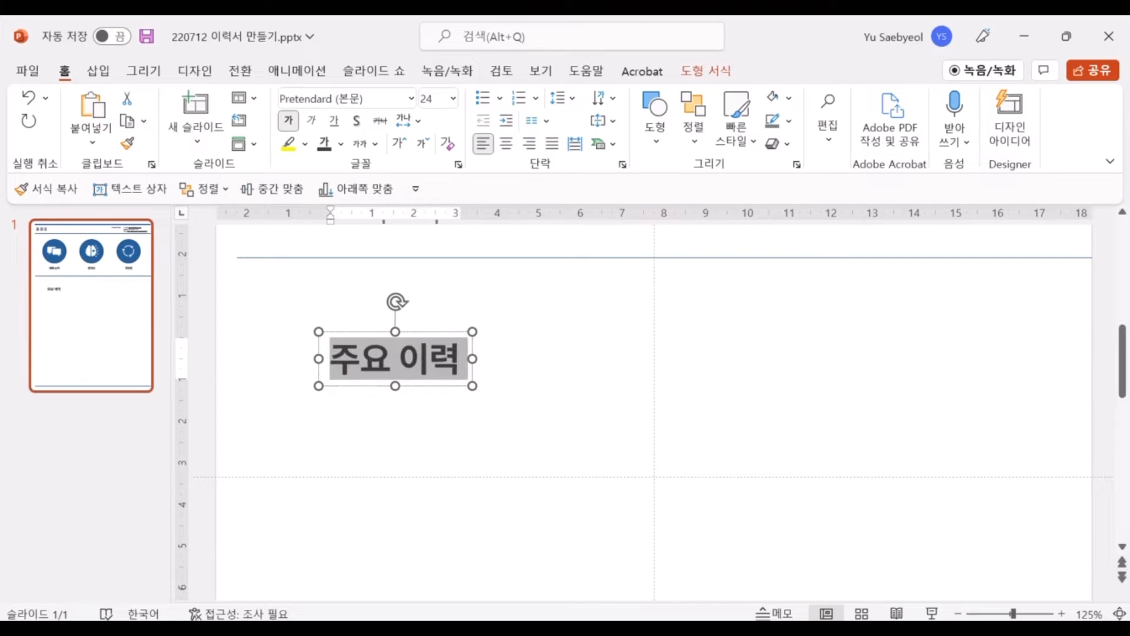
left_click(341, 145)
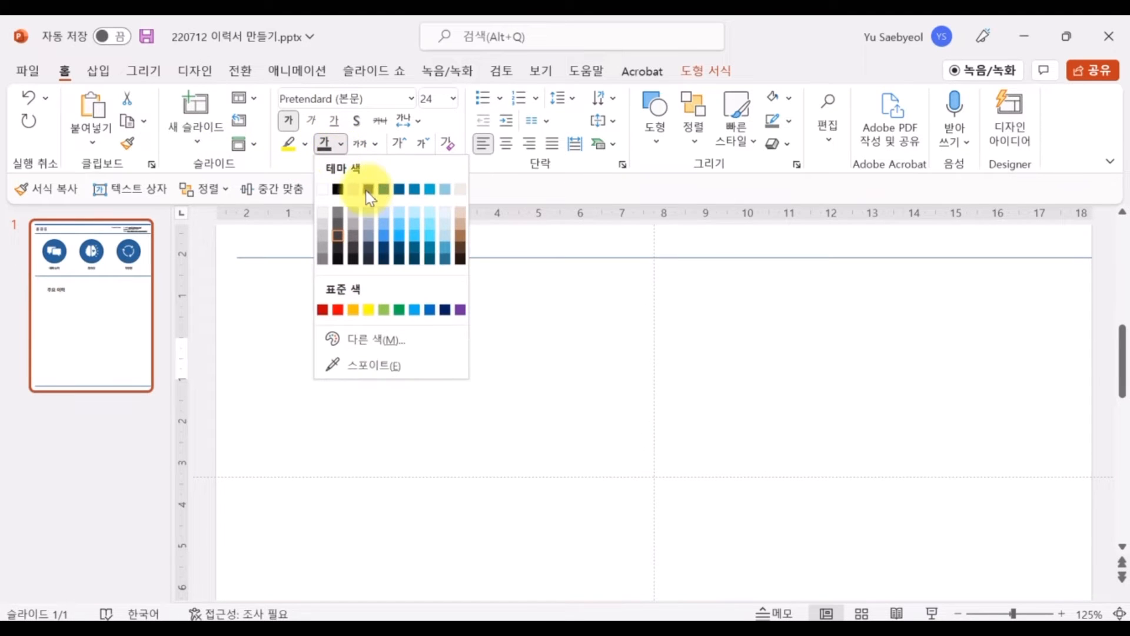
left_click(369, 247)
left_click(423, 143)
left_click_drag(416, 328, 335, 256)
key("Return")
left_click(292, 465)
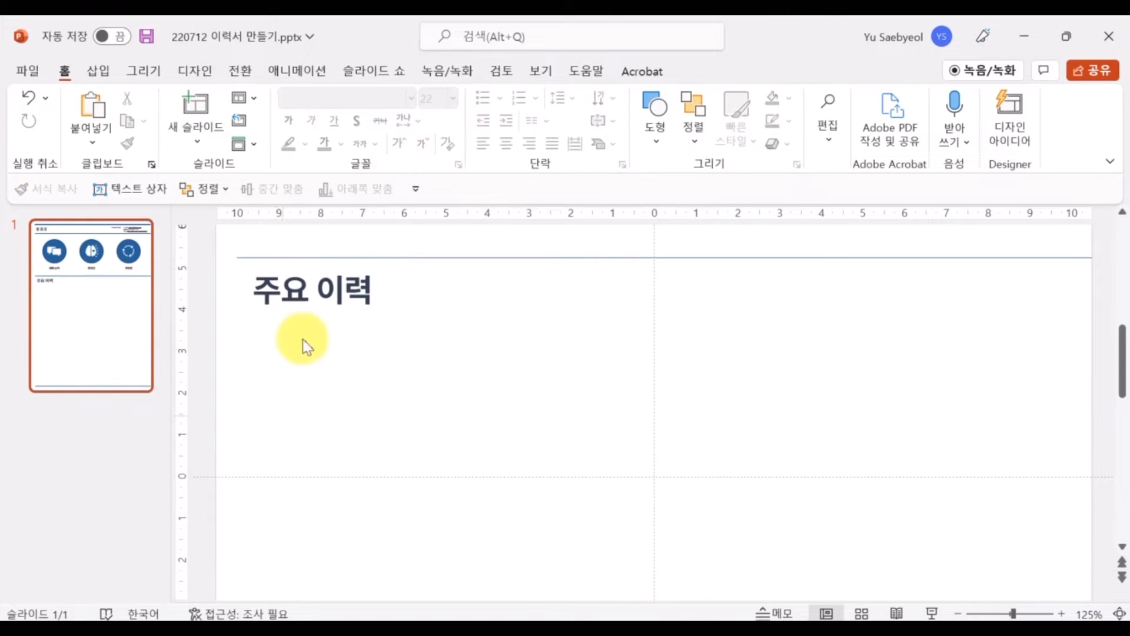
Set the 주요 이력 heading in the Pretendard Black font
triple_click(312, 290)
left_click(412, 99)
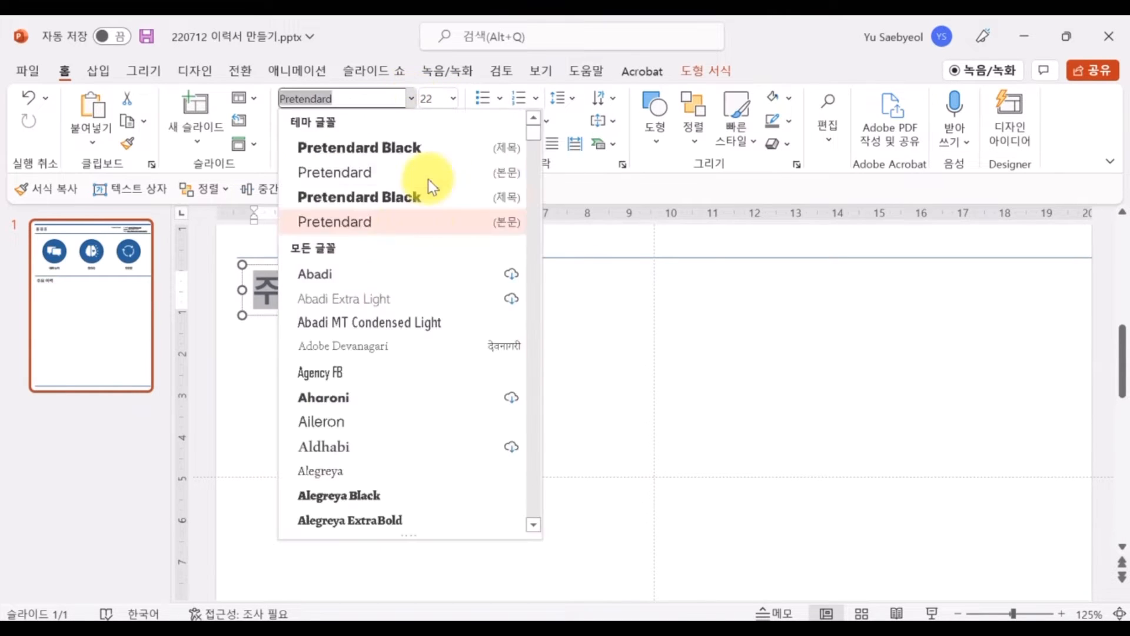
left_click(419, 197)
left_click(393, 343)
left_click(102, 75)
left_click(304, 137)
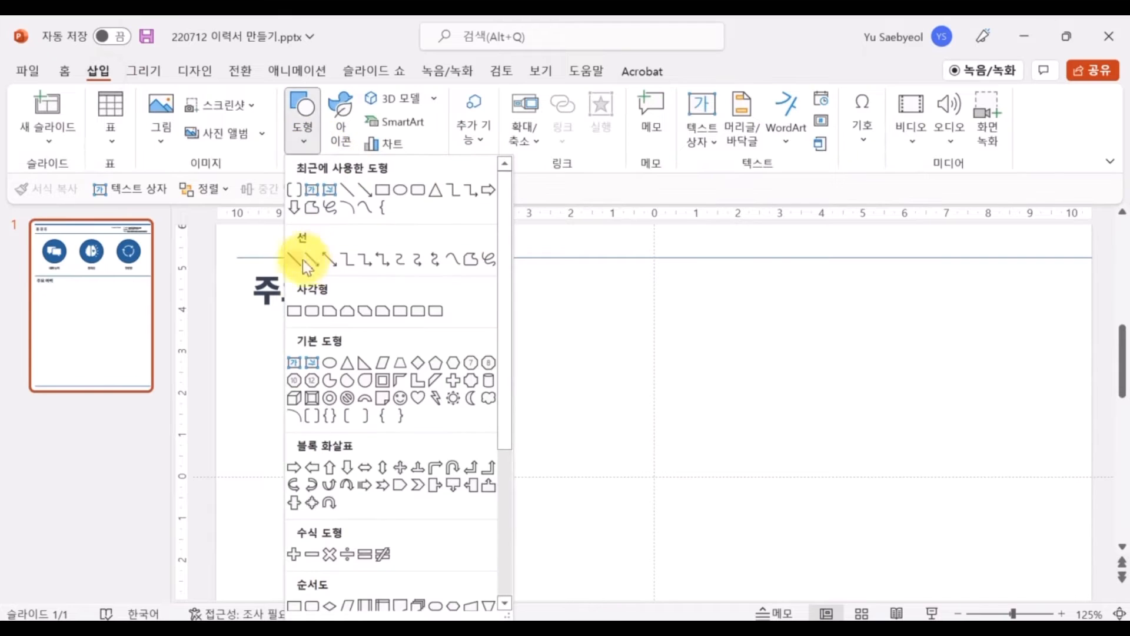
left_click(712, 152)
Add a 2022 year text box and copy it down into a column of years through 2017
left_click(715, 169)
left_click(258, 355)
type("2022")
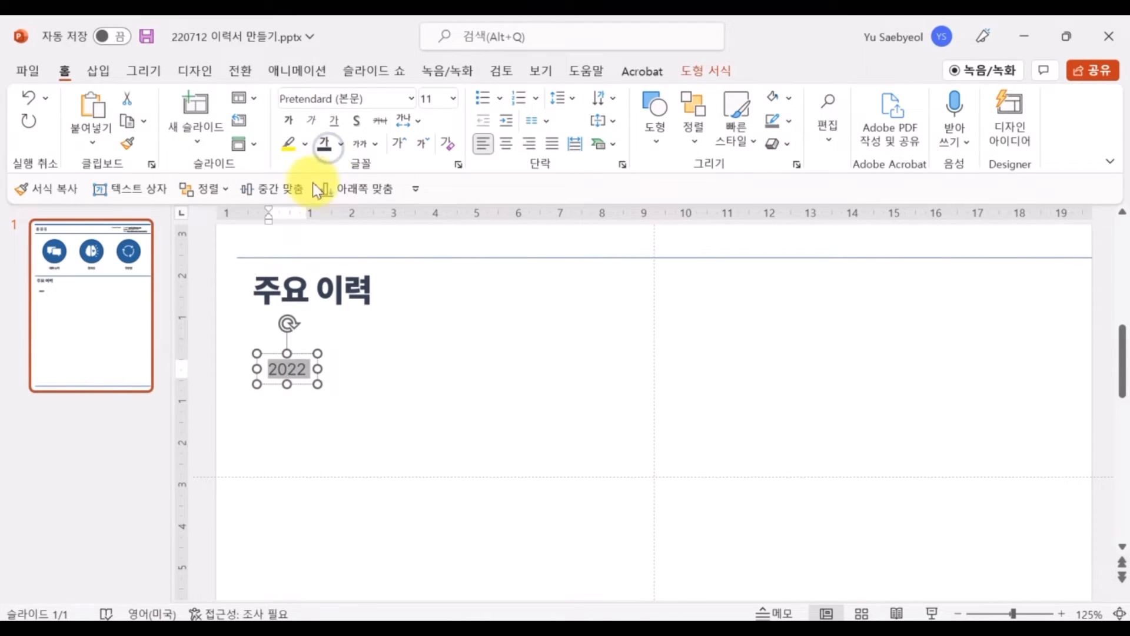
left_click(306, 353)
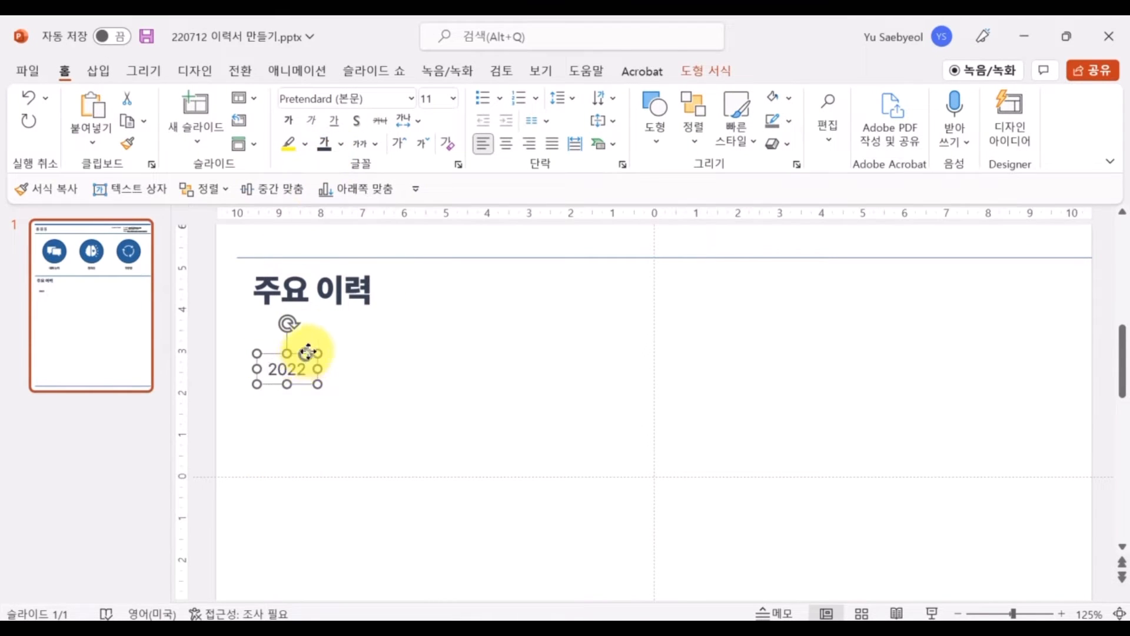
left_click_drag(313, 352, 304, 381)
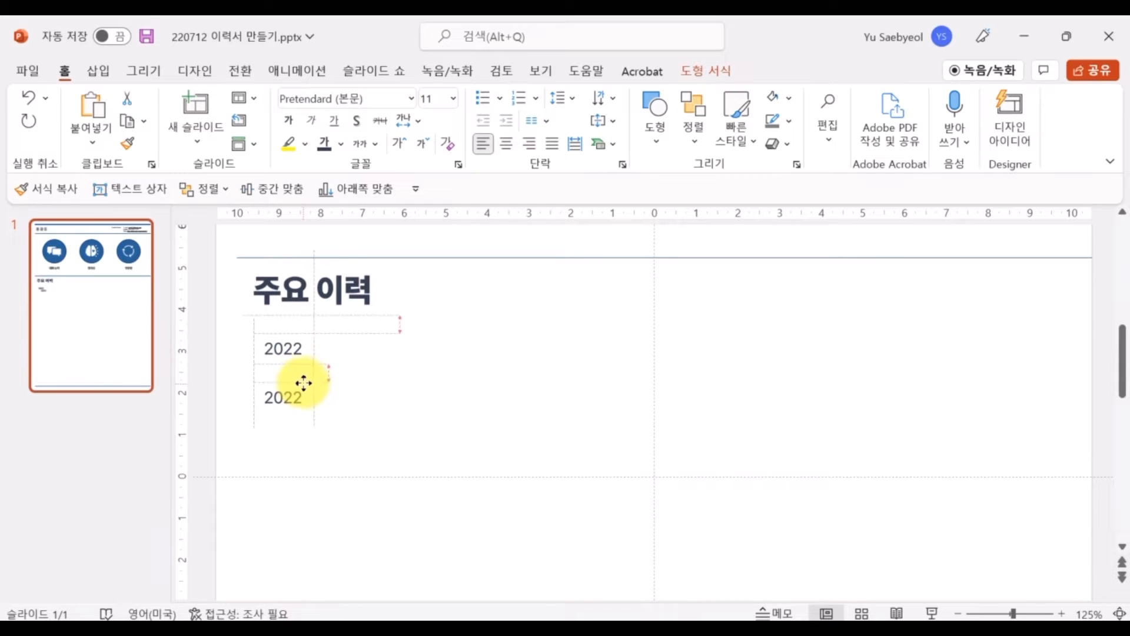
key("ctrl+d")
key("ctrl+d")
double_click(304, 406)
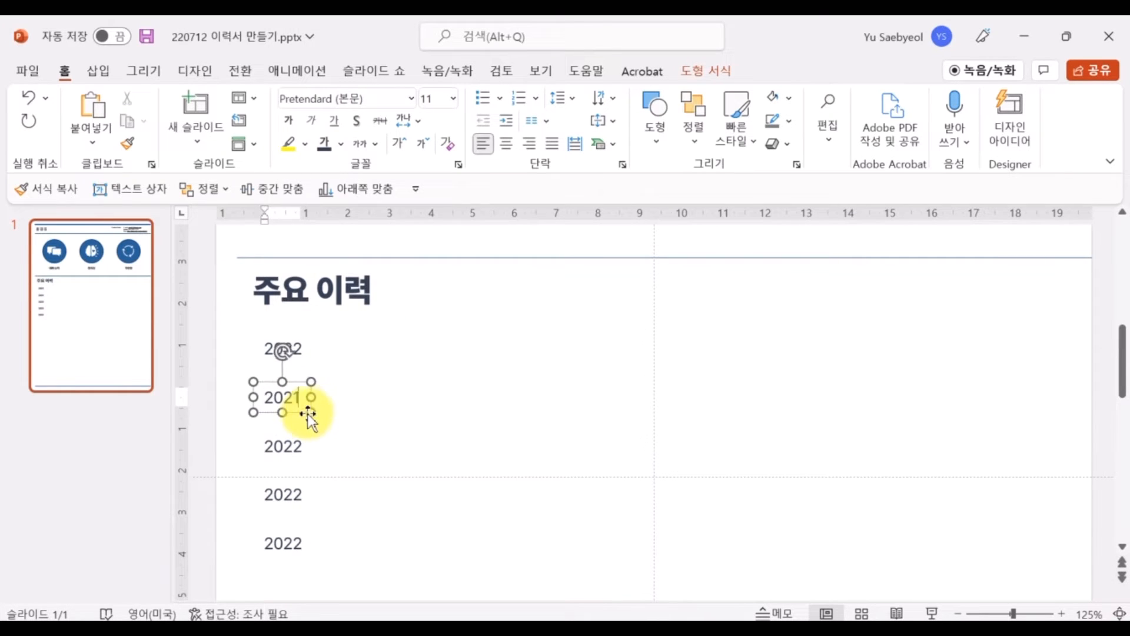
left_click(294, 441)
double_click(287, 494)
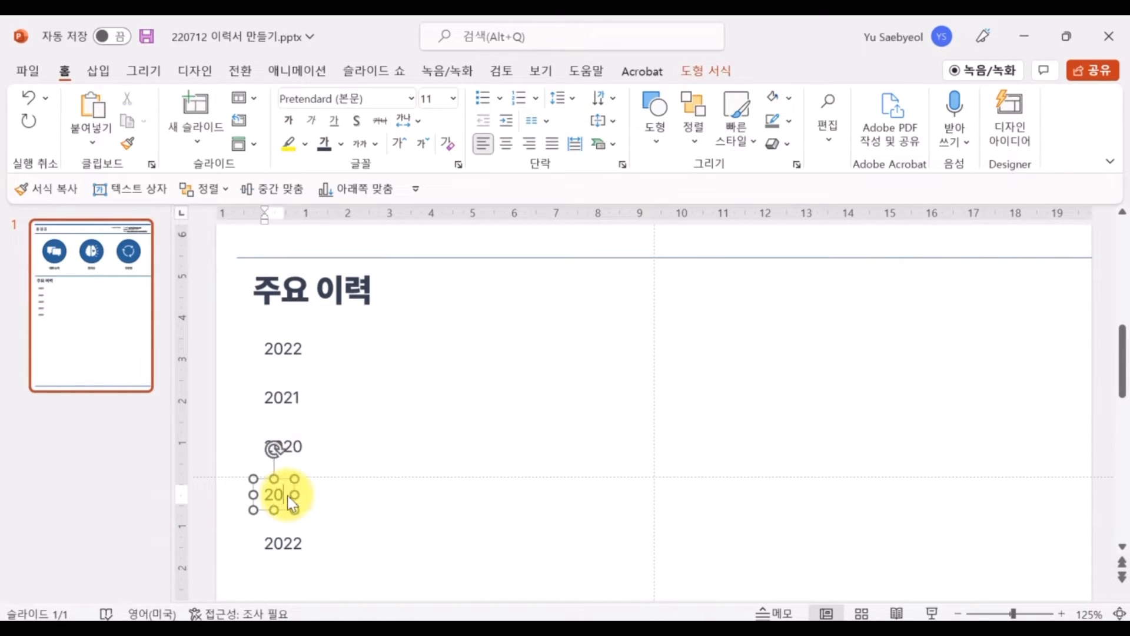
type("2019")
double_click(296, 543)
Place a copy beside 2022 reading <새별의 심플한 PPT 디자인 노하우> (RHK) 출간
left_click(292, 336)
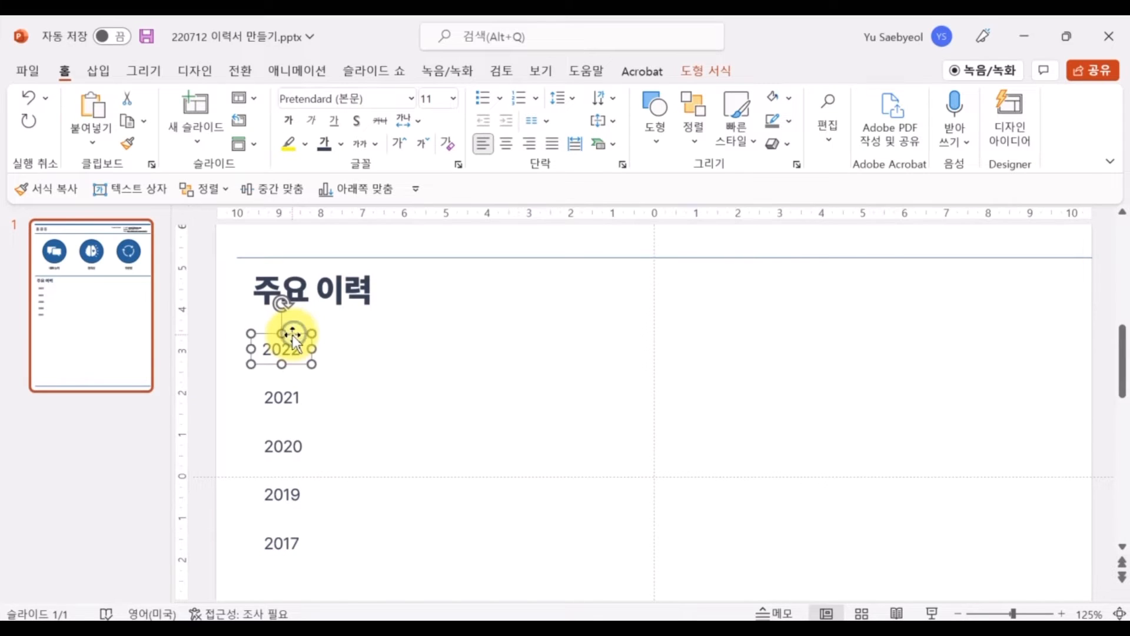
key("ctrl+d")
left_click_drag(323, 354, 374, 336)
double_click(357, 352)
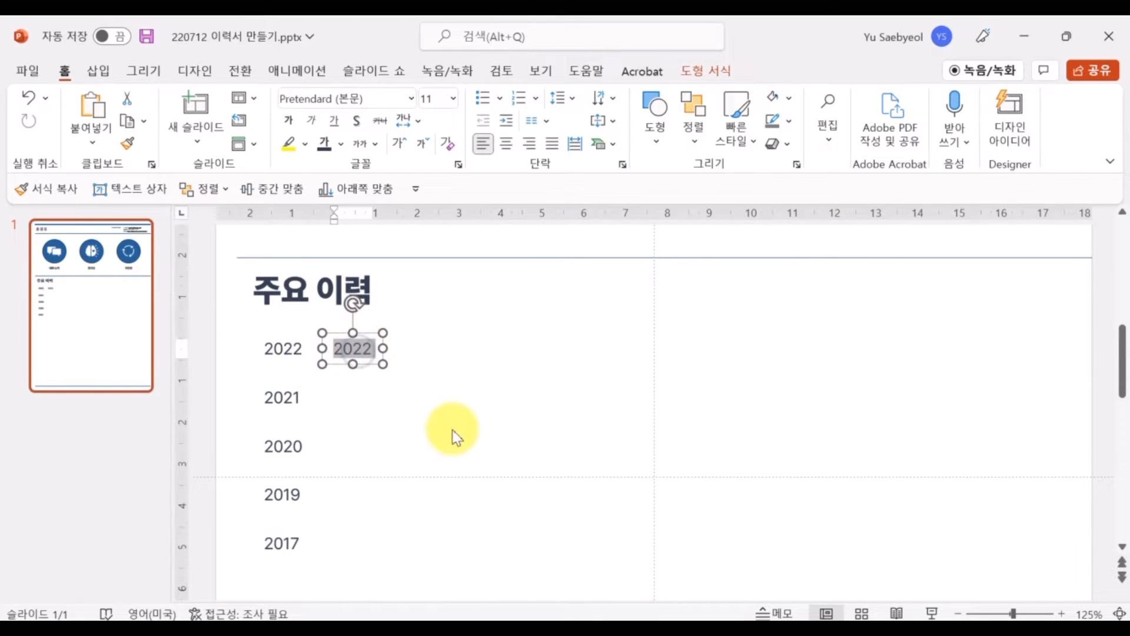
type("샙")
key("BackSpace")
key("BackSpace")
key("BackSpace")
type("<새별의 심플한 PPT 디자인 노하우> (RHK) 출간")
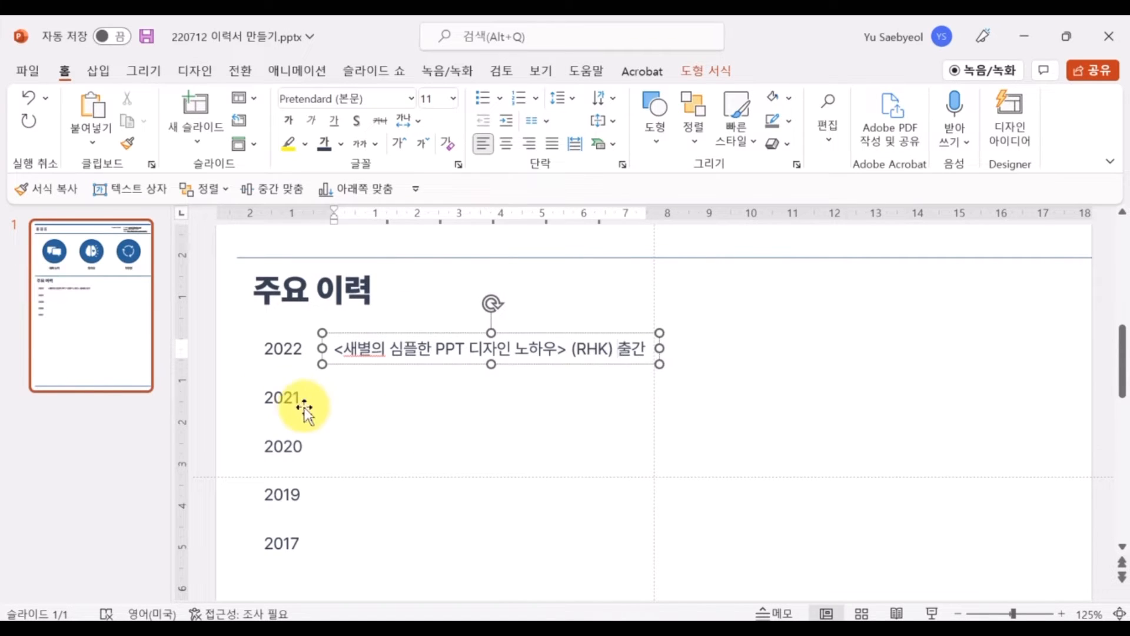
left_click(304, 405)
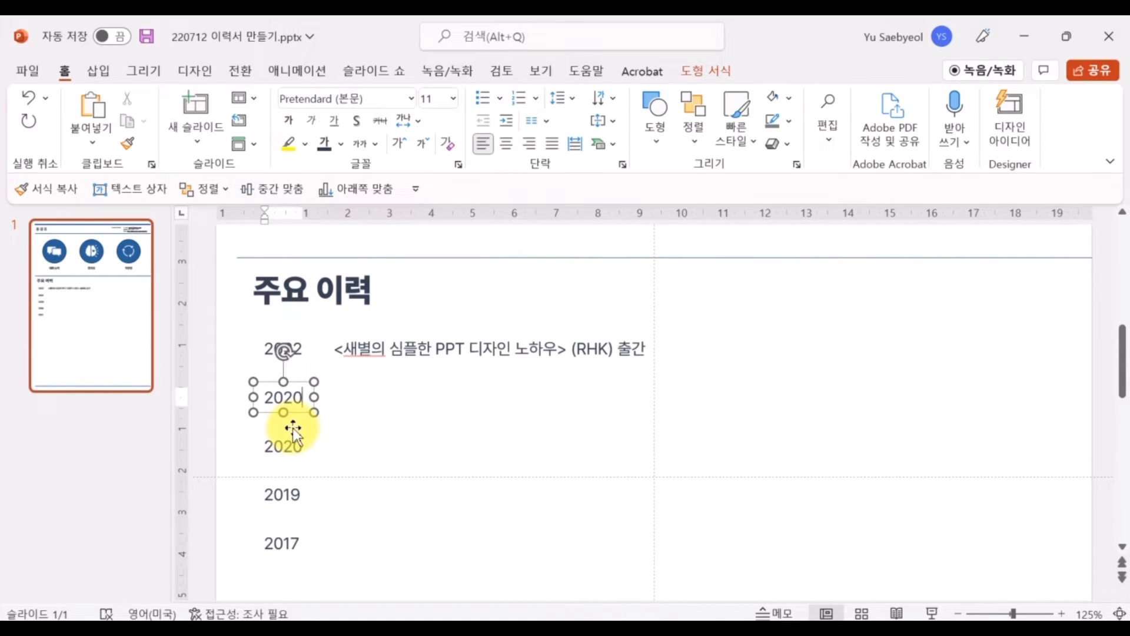
left_click(294, 450)
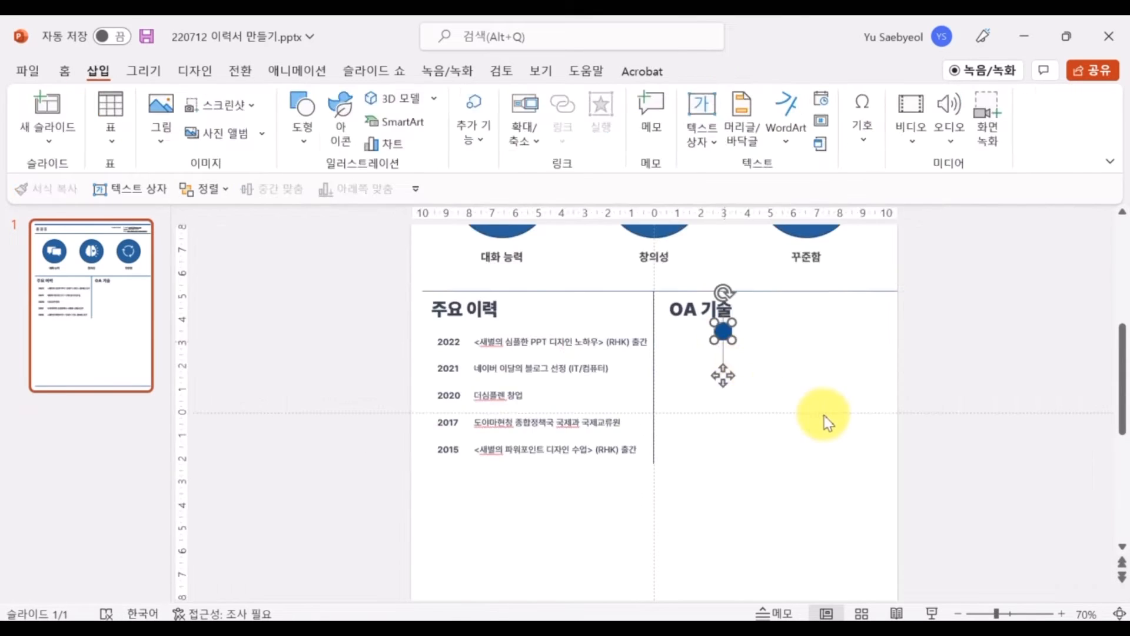
scroll(765, 418, "up", 3)
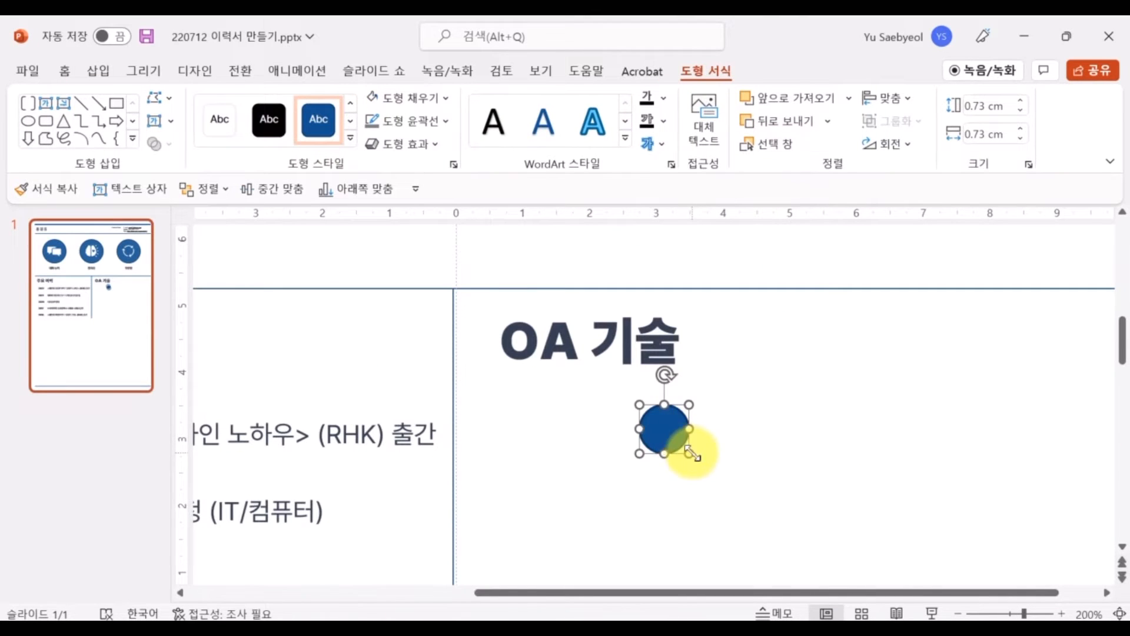
Make ten 0.61 cm outline-free circles, distribute them horizontally, group, resize and position them
left_click_drag(693, 454, 714, 434)
left_click(413, 123)
left_click(447, 315)
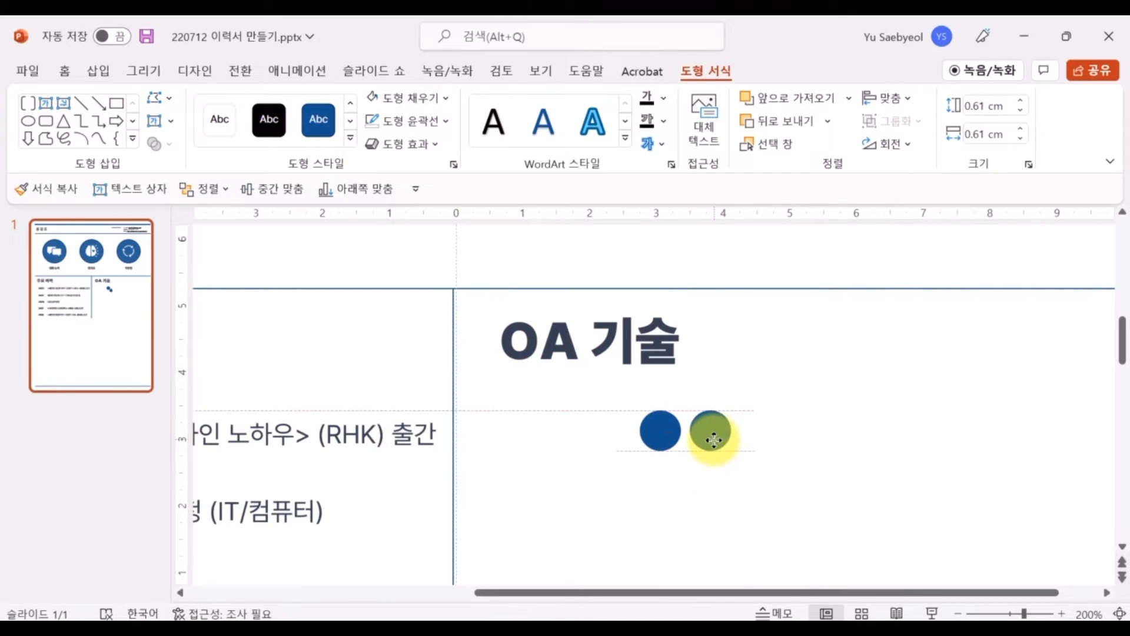
key("ctrl+d")
key("ctrl+d")
key("ctrl+d")
key("ctrl+d")
key("ctrl+d")
key("ctrl+d")
key("ctrl+d")
key("ctrl+d")
left_click_drag(530, 475, 1089, 339)
left_click(690, 148)
left_click(750, 431)
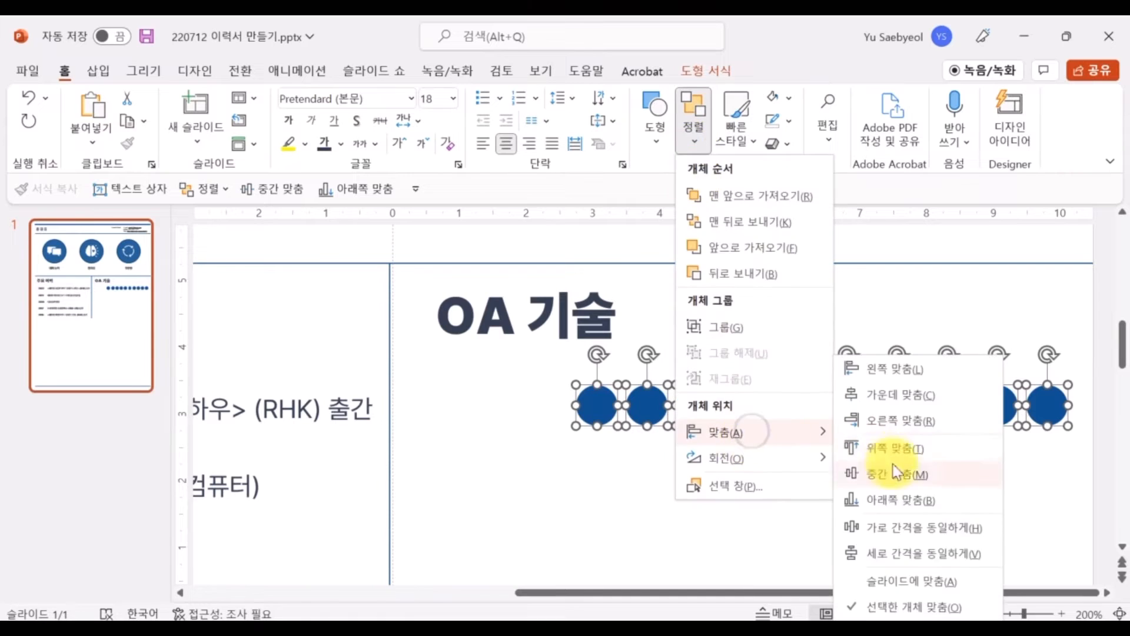
left_click(911, 523)
key("ctrl+g")
left_click_drag(1070, 428, 897, 415)
left_click_drag(703, 406, 800, 408)
left_click(776, 473)
Duplicate the publication entry text box and move the copy under the OA 기술 heading
left_click(342, 403)
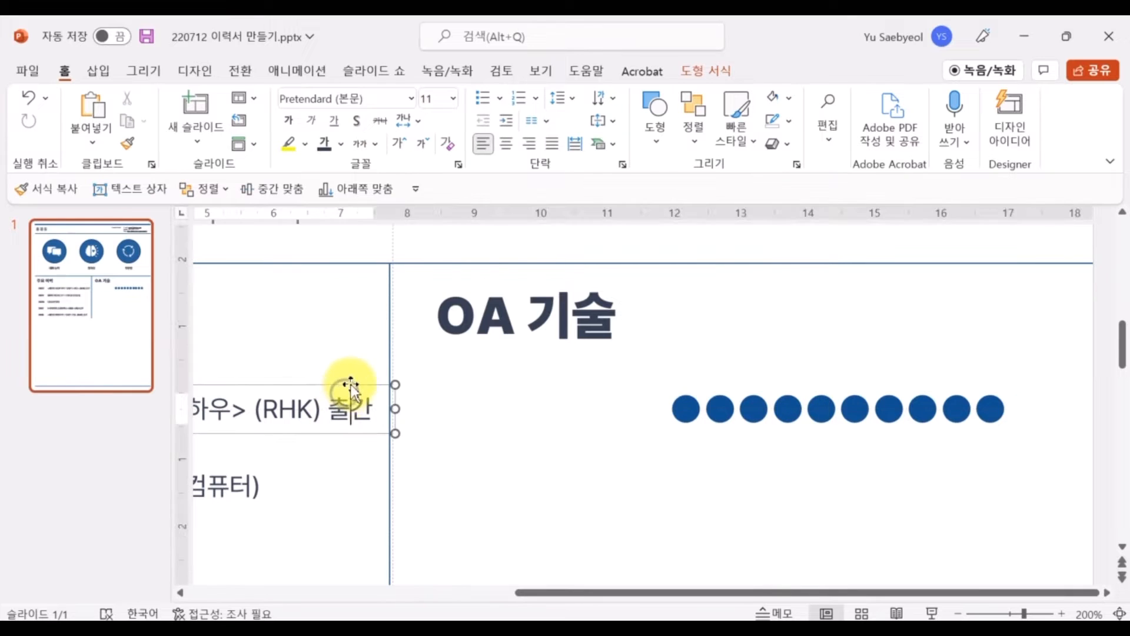
left_click(348, 385)
key("ctrl+d")
left_click_drag(396, 386, 906, 367)
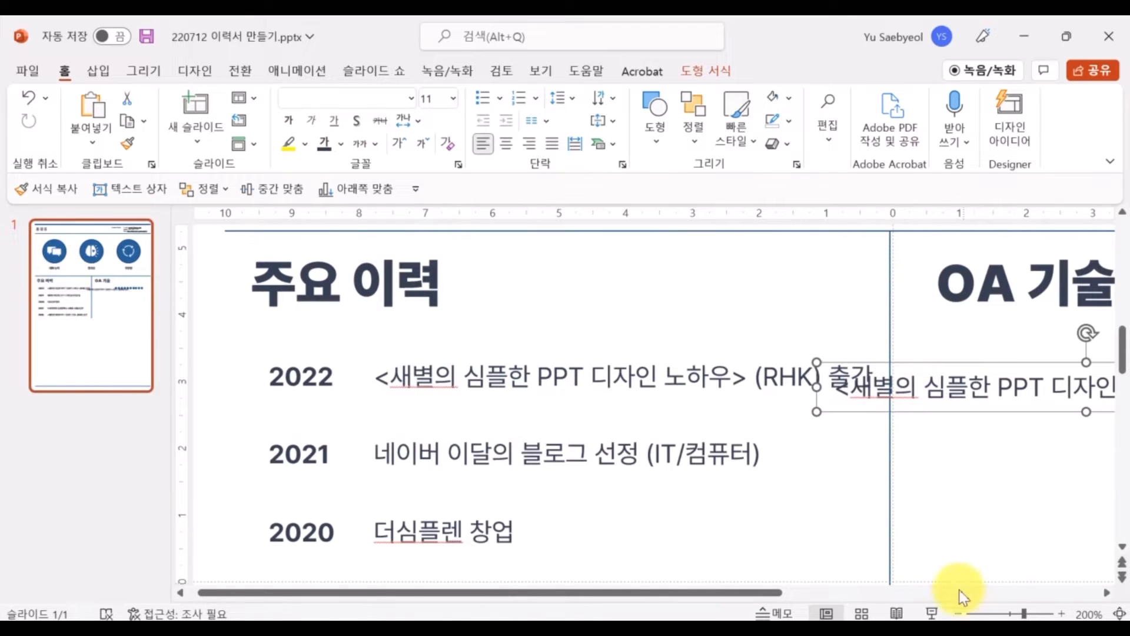
left_click(958, 613)
left_click_drag(497, 383, 591, 369)
Change the copied text to bold Excel and middle-align it with the dots row
left_click(589, 391)
key("ctrl+a")
type("ㄸ")
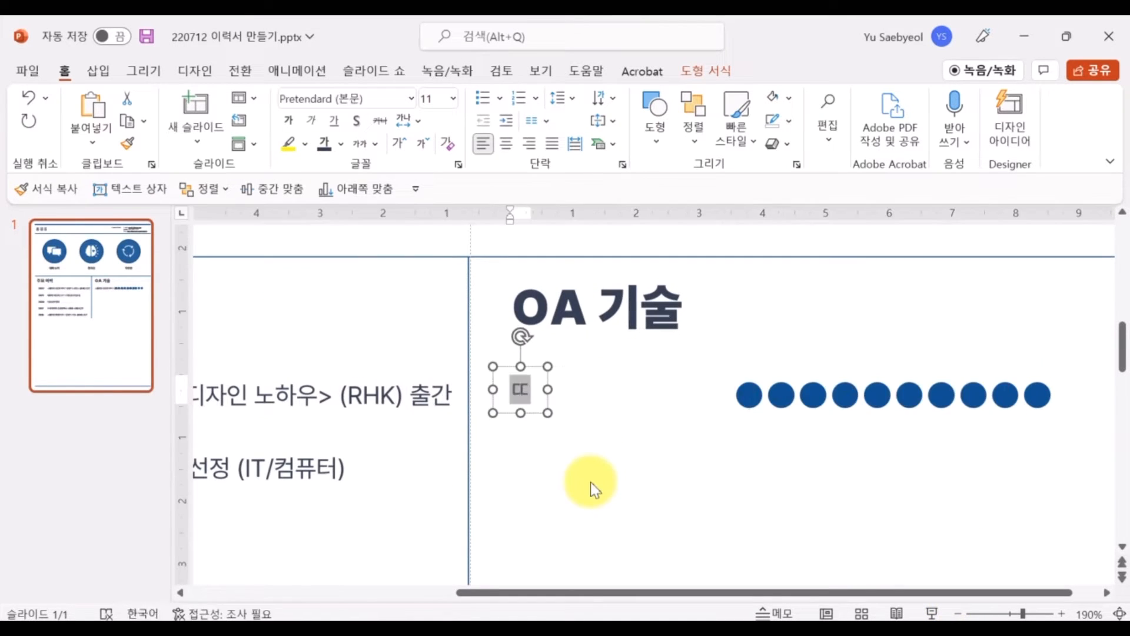
key("Hangul")
key("BackSpace")
type("Excel")
key("ctrl+a")
key("ctrl+b")
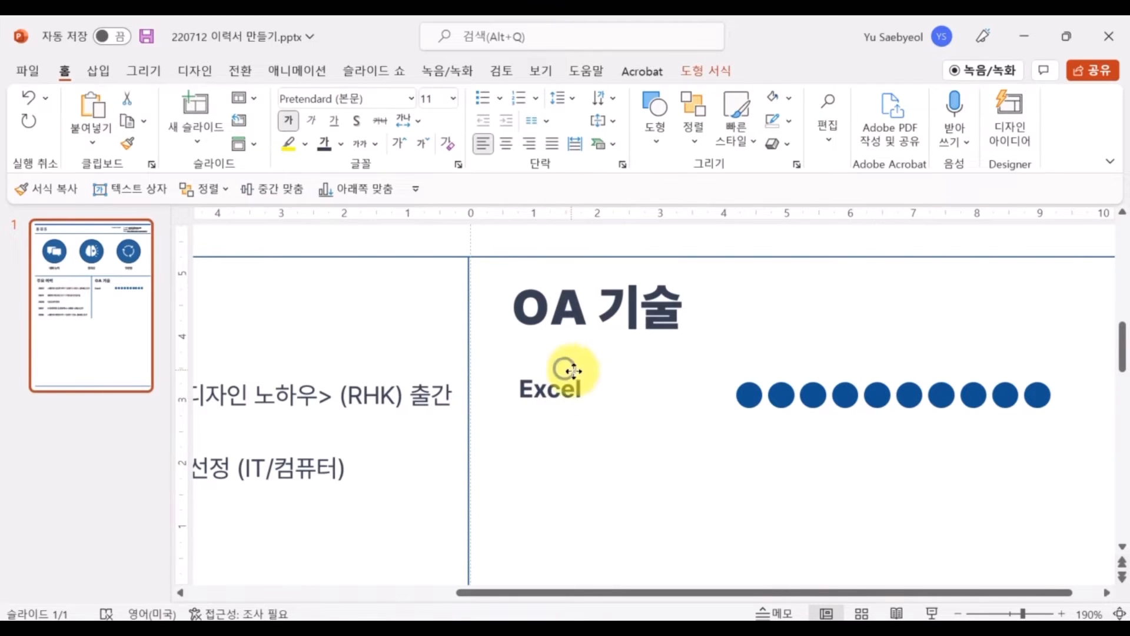
left_click(568, 371)
left_click(749, 395, "shift")
left_click(693, 117)
mouse_move(757, 429)
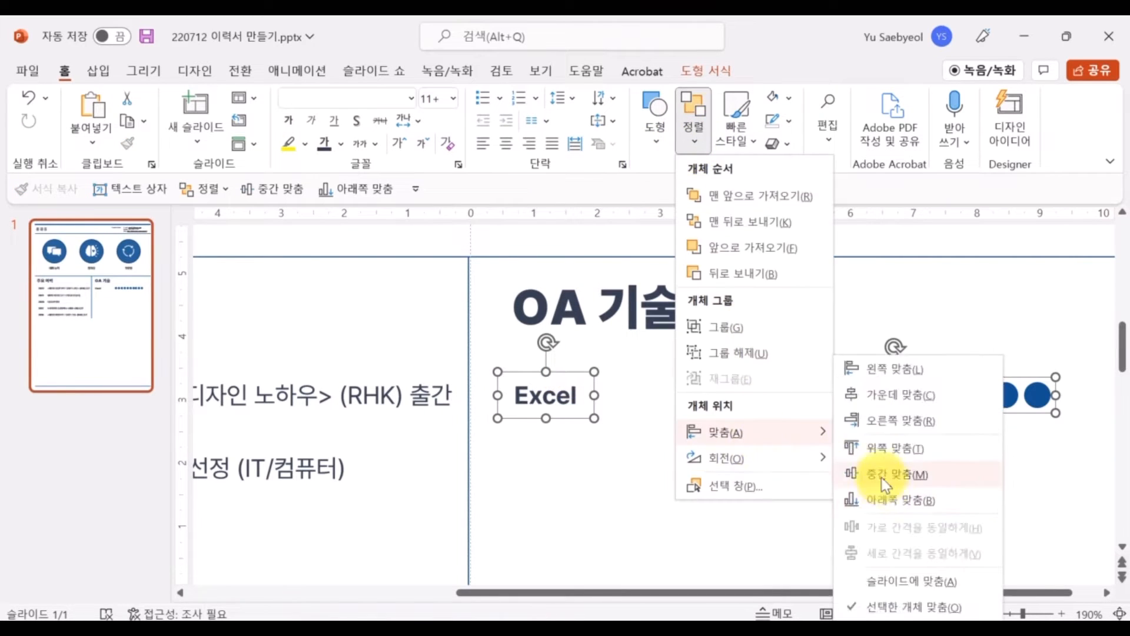
left_click(870, 474)
Position the dots beside Excel and copy the label-and-dots row down into five rows
left_click(783, 403)
left_click_drag(783, 403, 760, 401)
left_click(486, 463)
left_click(644, 497)
left_click_drag(487, 484, 996, 304)
left_click_drag(720, 398, 719, 445)
key("F4")
key("F4")
key("F4")
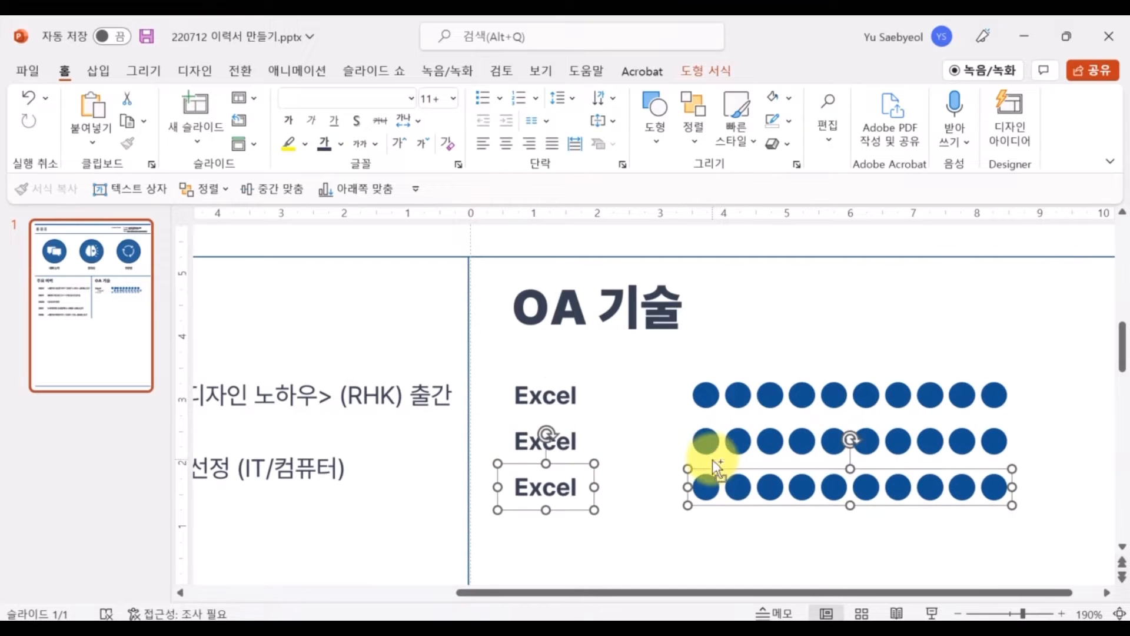
Rename the copied row labels to PowerPoint, Word, Photoshop and Illustrator
scroll(716, 459, "up", 2)
double_click(510, 333)
type("PowerPoint")
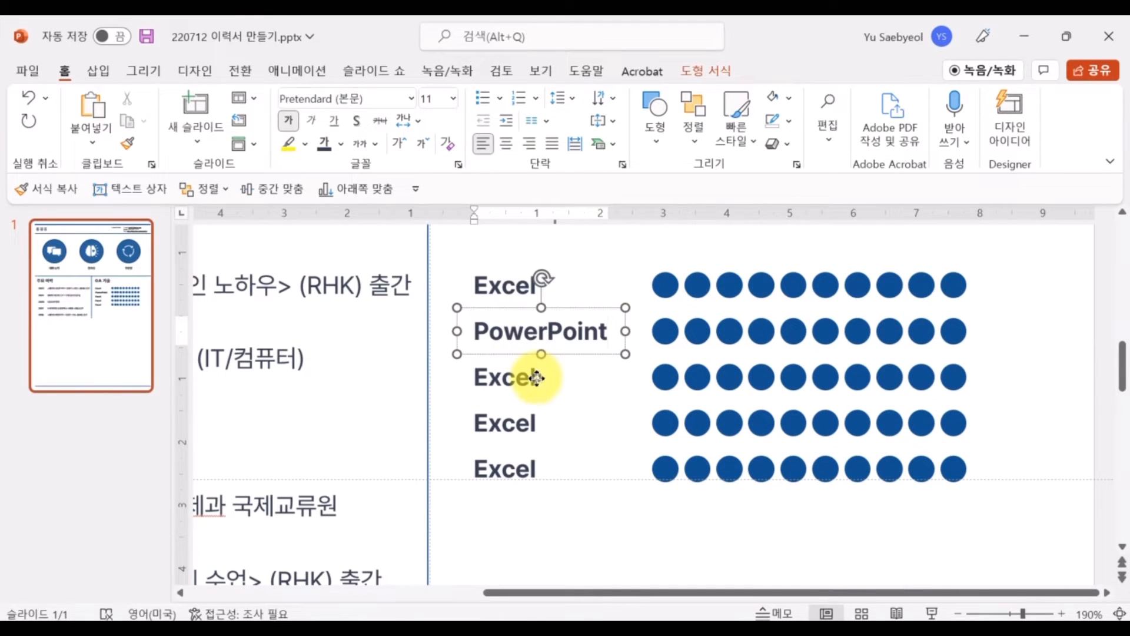
double_click(537, 377)
type("Q")
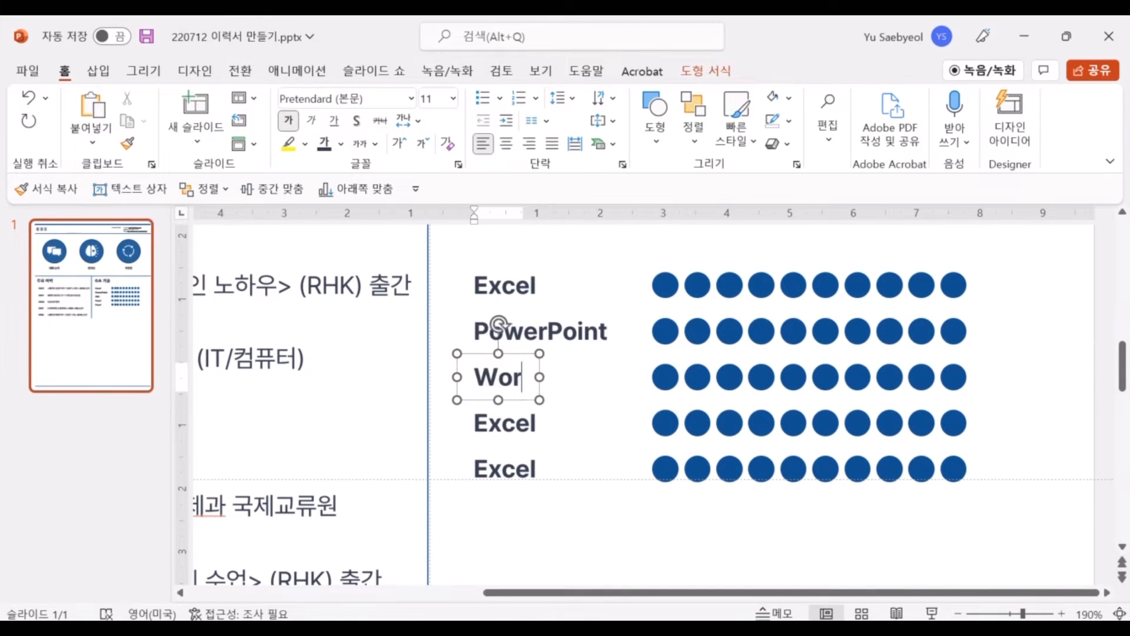
double_click(489, 437)
type("Photoshop")
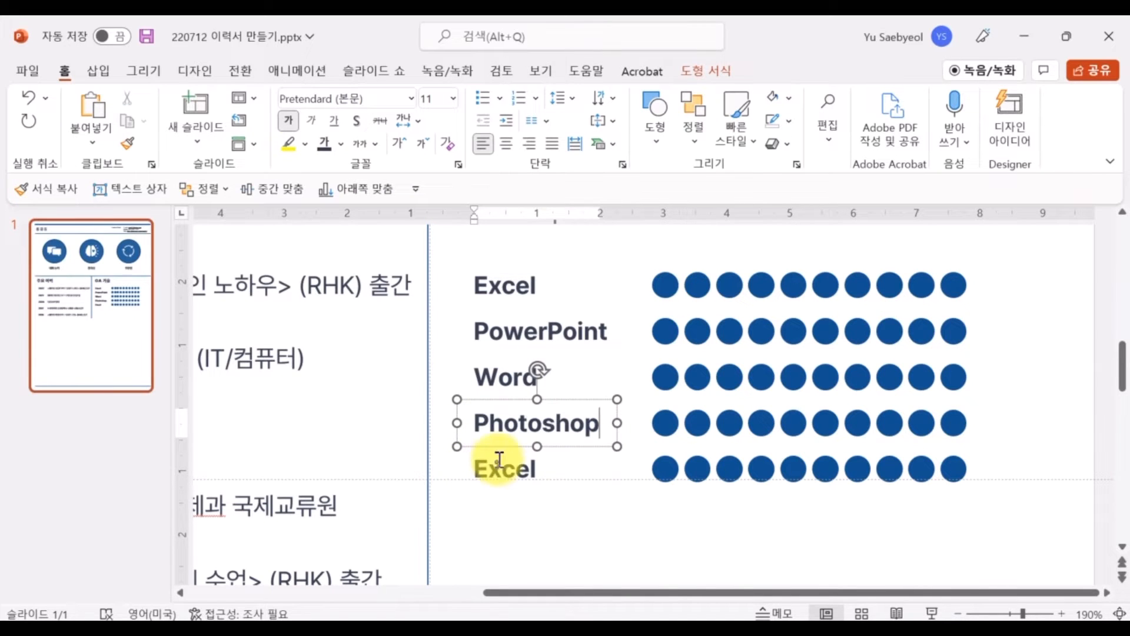
double_click(499, 462)
type("Illustrator")
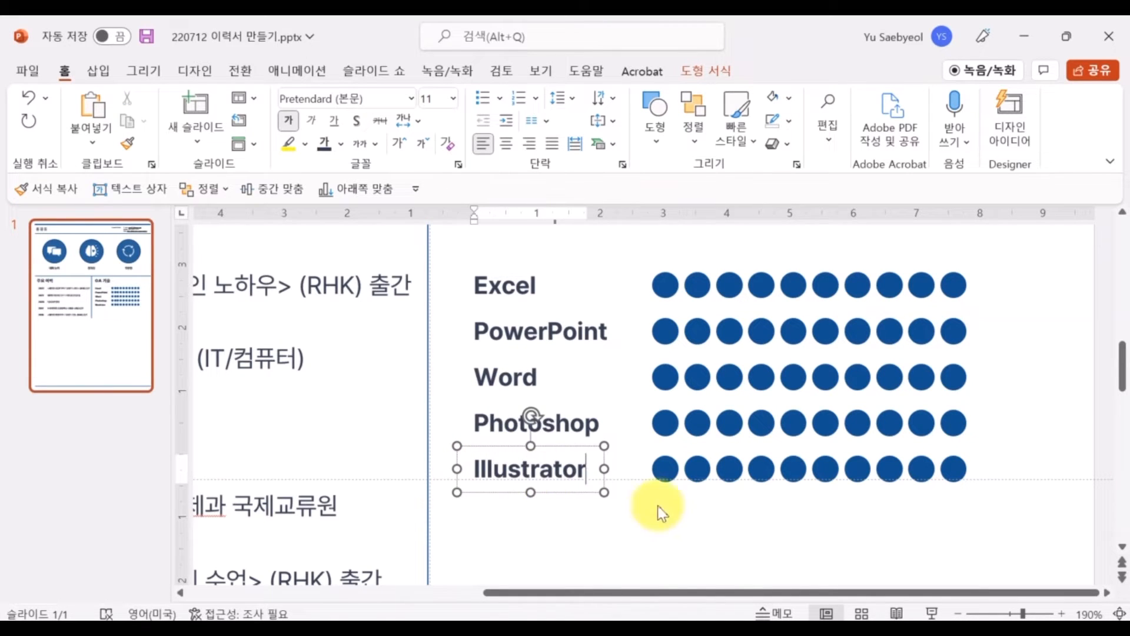
left_click(658, 506)
left_click_drag(1006, 504, 644, 254)
Fill the last three Excel circles light grey, leaving seven filled
left_click(1017, 315)
left_click(955, 288)
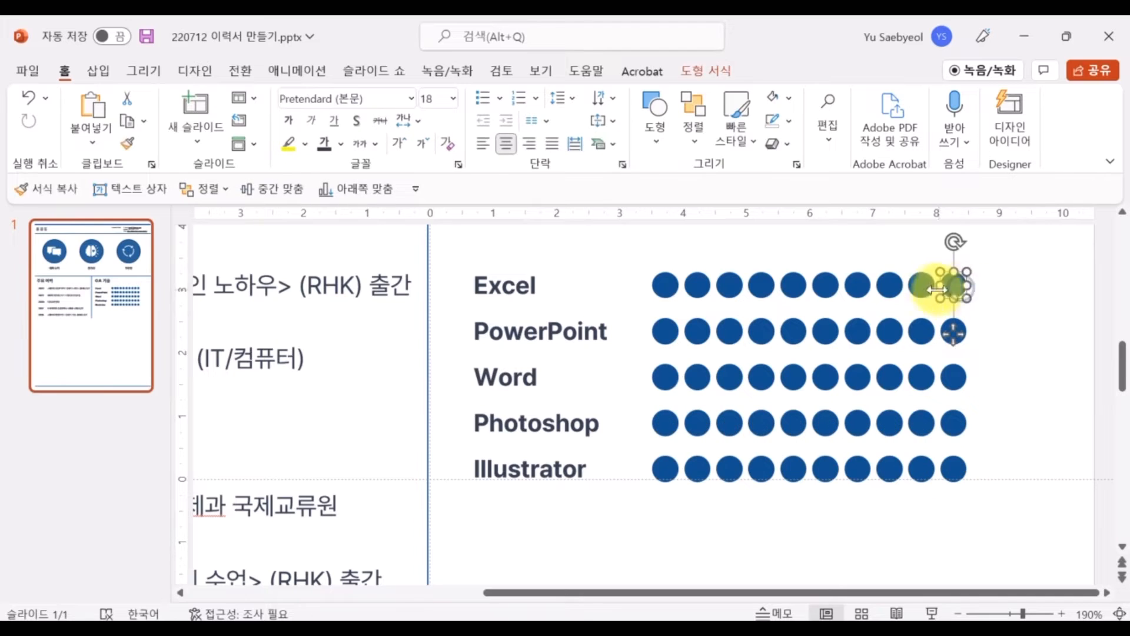
left_click(922, 287, "shift")
left_click(898, 288, "shift")
left_click(708, 73)
left_click(439, 99)
left_click(372, 166)
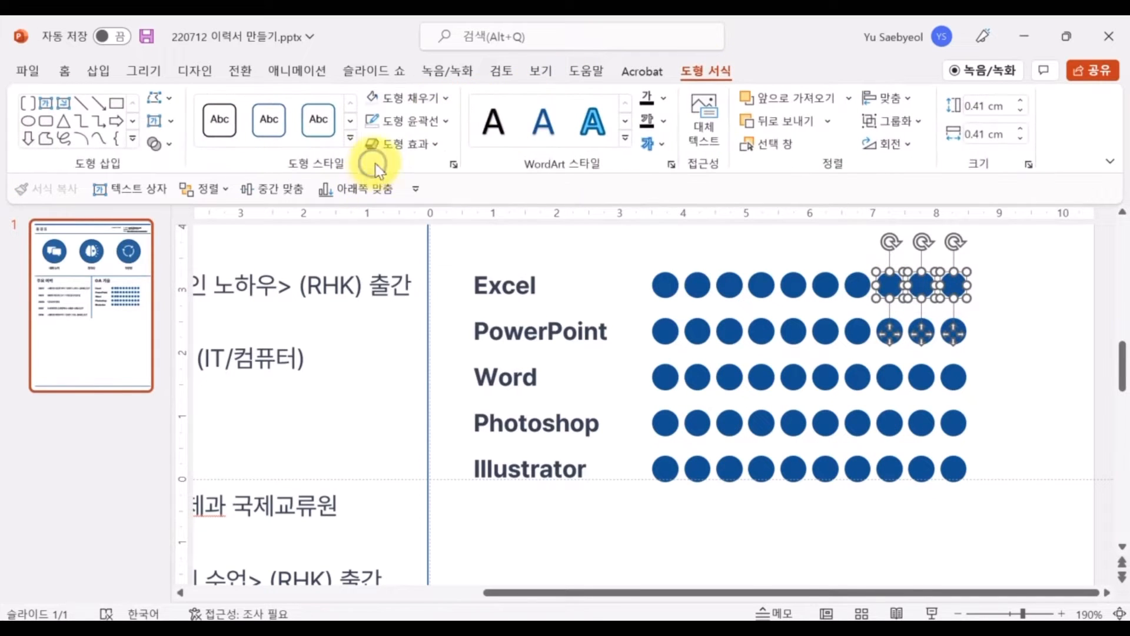
left_click(412, 99)
left_click(371, 168)
Grey out Word's last circle and Illustrator's last three circles, then zoom out
left_click_drag(997, 393, 921, 354)
left_click(710, 71)
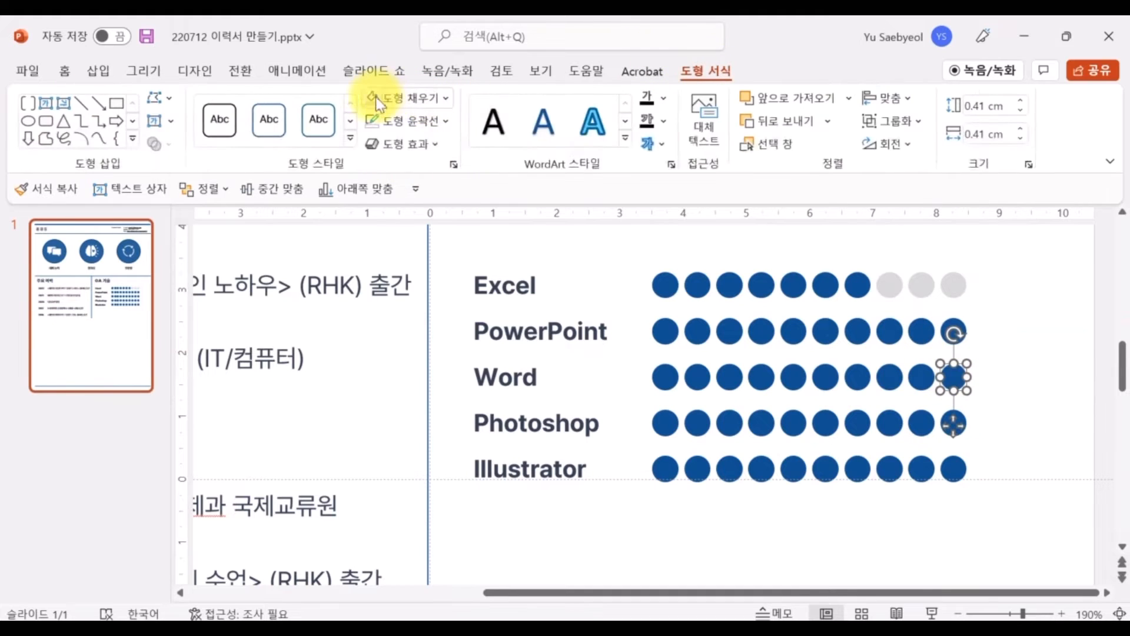
left_click_drag(1004, 510, 847, 444)
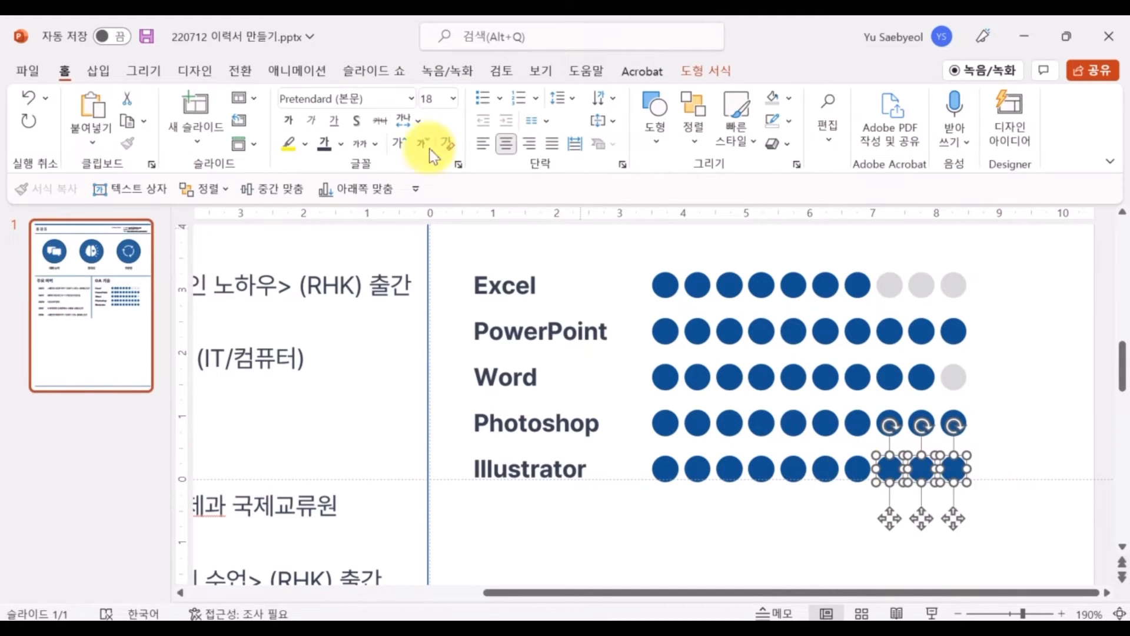
left_click(378, 96)
left_click(717, 518)
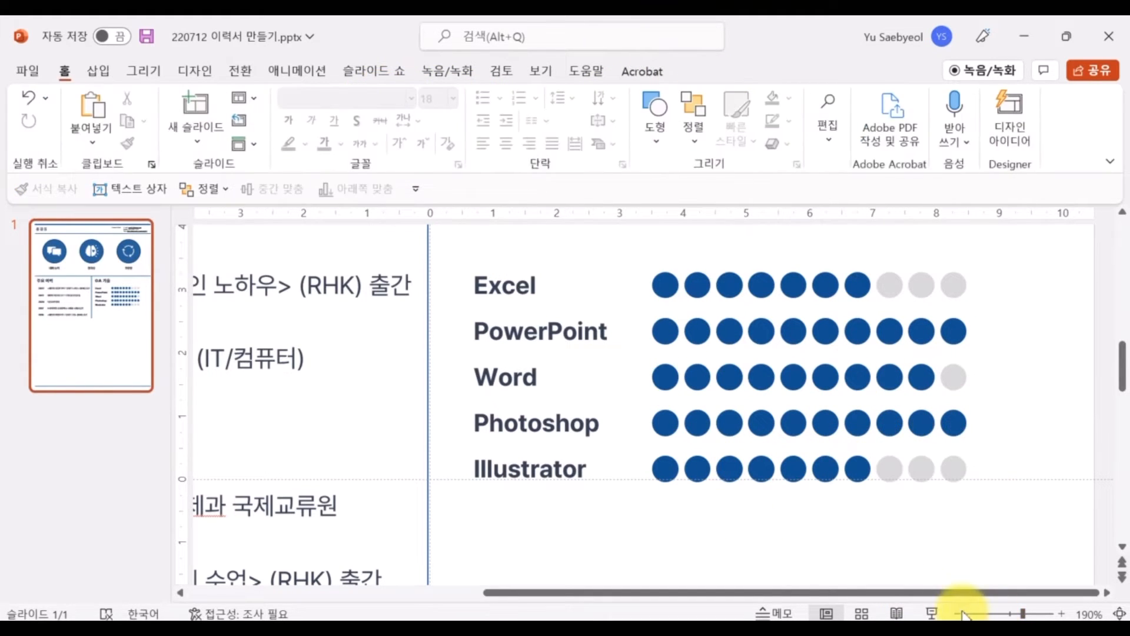
left_click(960, 613)
left_click(961, 613)
left_click(960, 613)
left_click(960, 612)
left_click(960, 613)
left_click(961, 613)
left_click(960, 613)
left_click(961, 612)
left_click(960, 613)
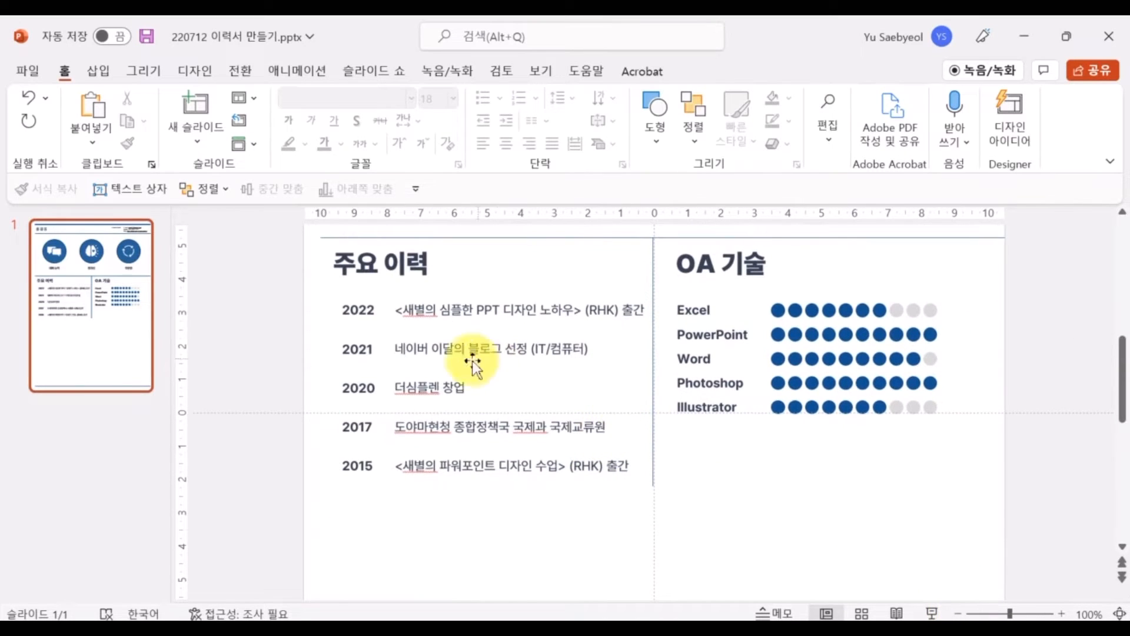
Move the 2021–2015 timeline rows up and group the 2017 and 2015 rows' year and description boxes
left_click_drag(321, 338, 648, 549)
left_click_drag(399, 365, 427, 317)
left_click(406, 517)
left_click_drag(310, 283, 658, 321)
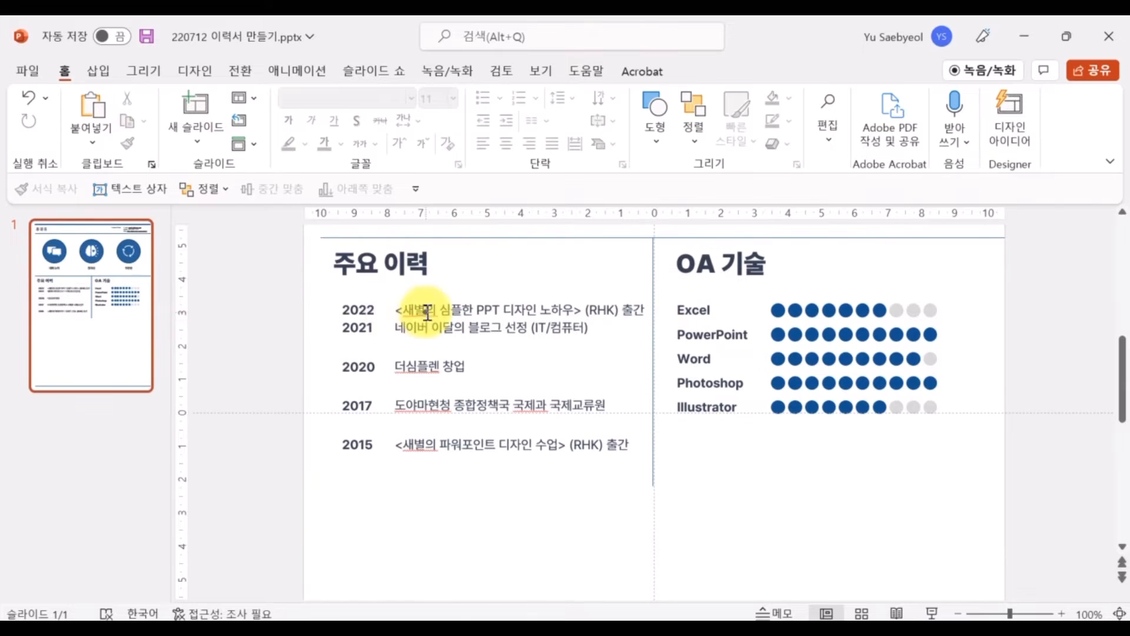
left_click(422, 310)
left_click(337, 327)
left_click(352, 366)
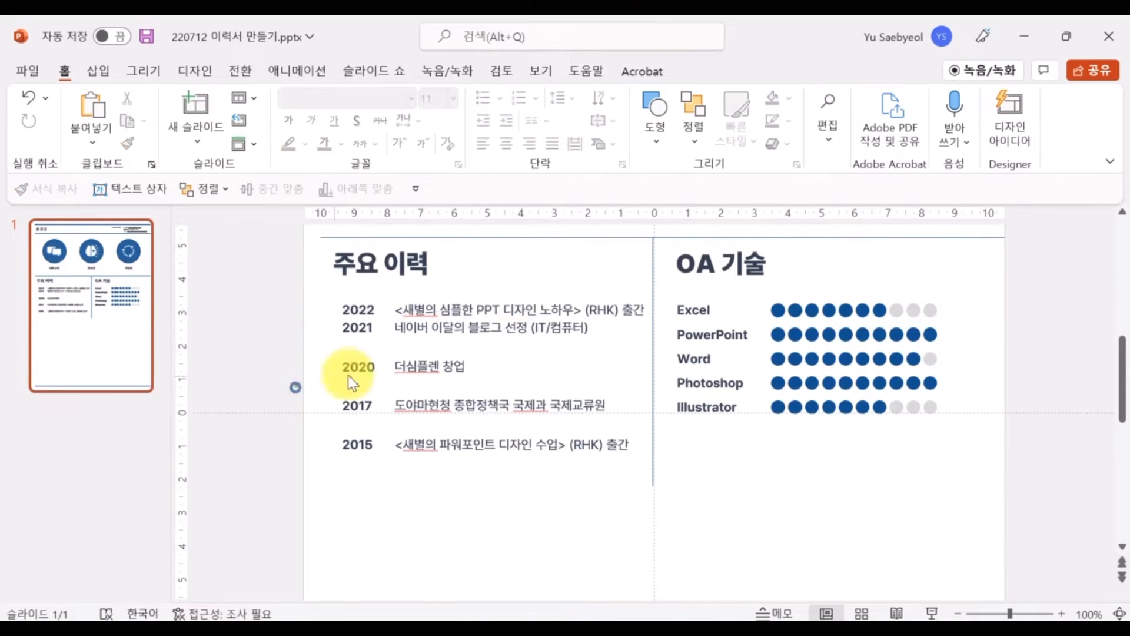
left_click(483, 399)
left_click(355, 405, "shift")
key("ctrl+g")
left_click(328, 462)
left_click(506, 436, "shift")
key("ctrl+g")
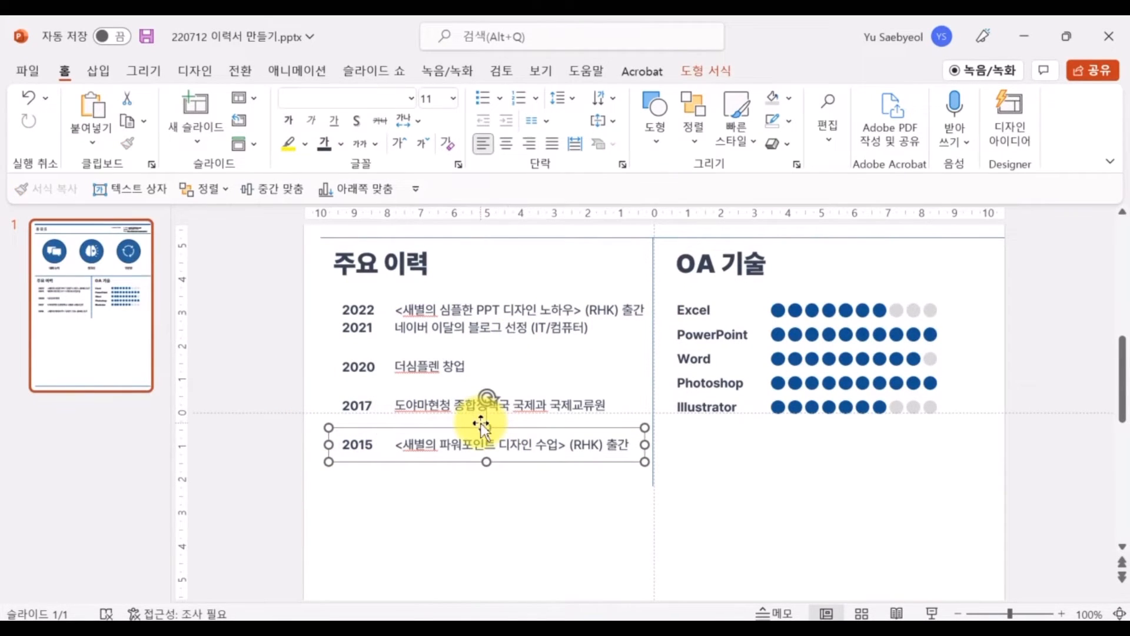
Distribute the five timeline rows, 2022 through 2015, evenly in the vertical direction
left_click_drag(444, 428, 445, 415)
left_click(435, 403, "shift")
left_click(419, 366, "shift")
left_click(446, 328, "shift")
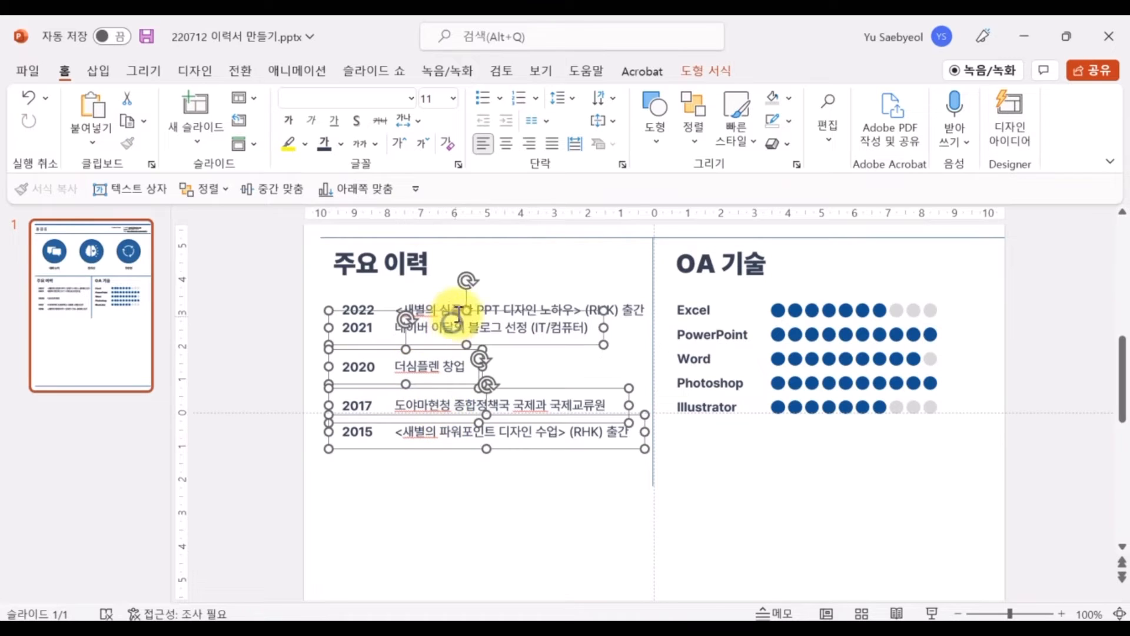
left_click(465, 303, "shift")
left_click(698, 144)
mouse_move(791, 447)
left_click(898, 579)
left_click(826, 523)
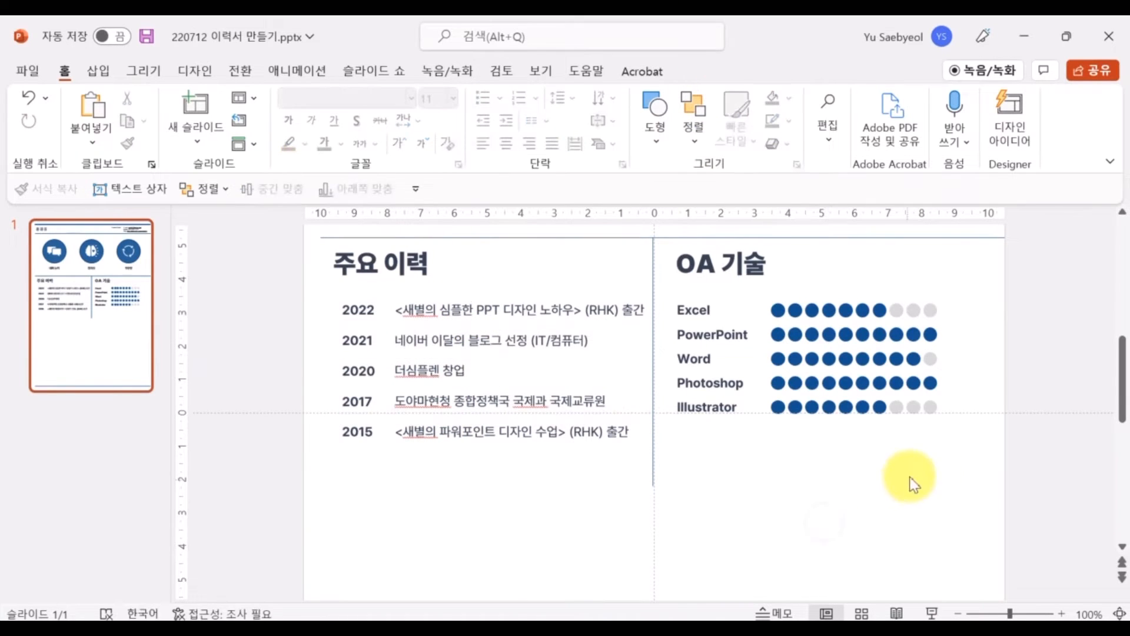
Group the OA skill labels and dots and nudge the block slightly down
left_click_drag(994, 469, 670, 287)
key("ctrl+g")
left_click_drag(839, 292, 844, 301)
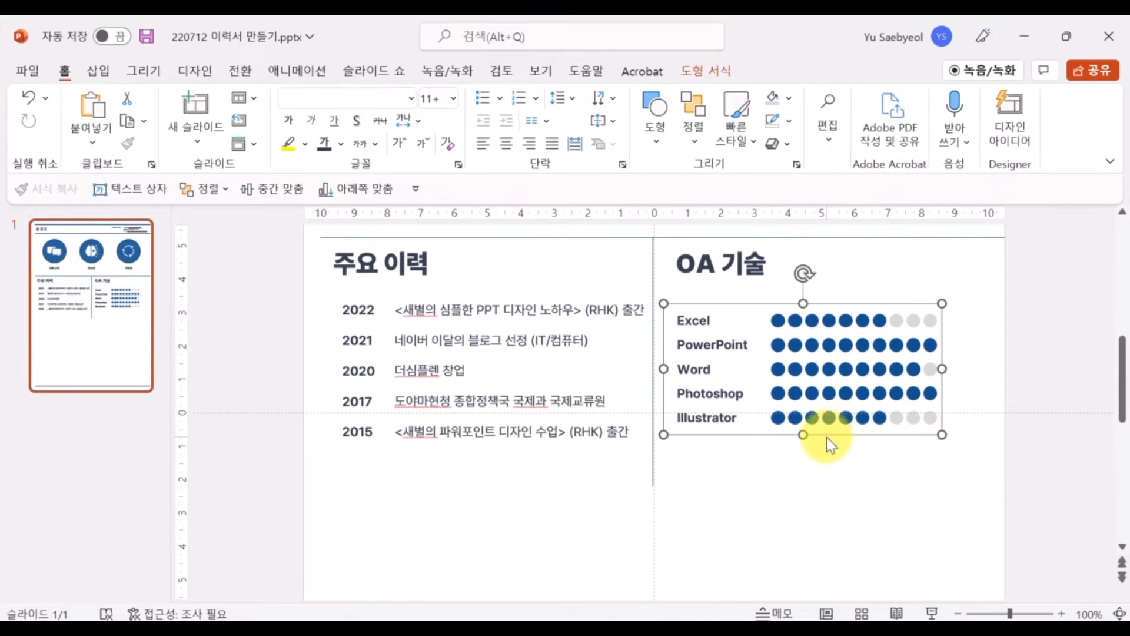
left_click(775, 503)
left_click(453, 309)
left_click(301, 281)
left_click_drag(301, 280, 655, 495)
left_click(652, 448)
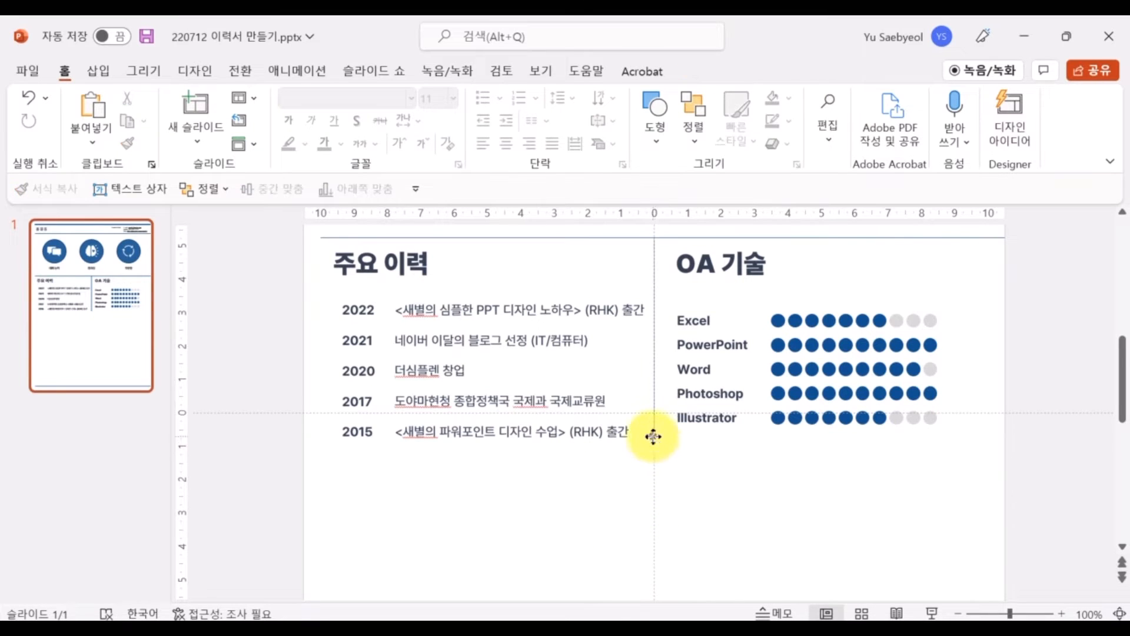
left_click(750, 535)
Draw a blue rectangle square at the slide's bottom-right corner, just above the divider
scroll(750, 535, "up", 2)
scroll(860, 505, "up", 2)
scroll(860, 504, "down", 6)
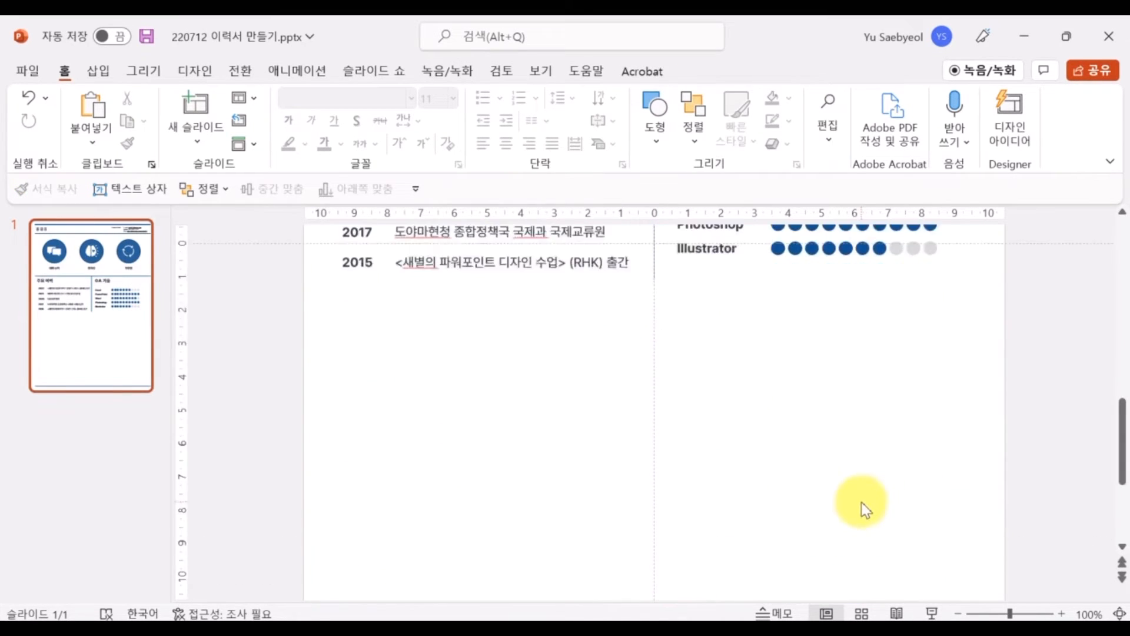
left_click(98, 71)
left_click(303, 115)
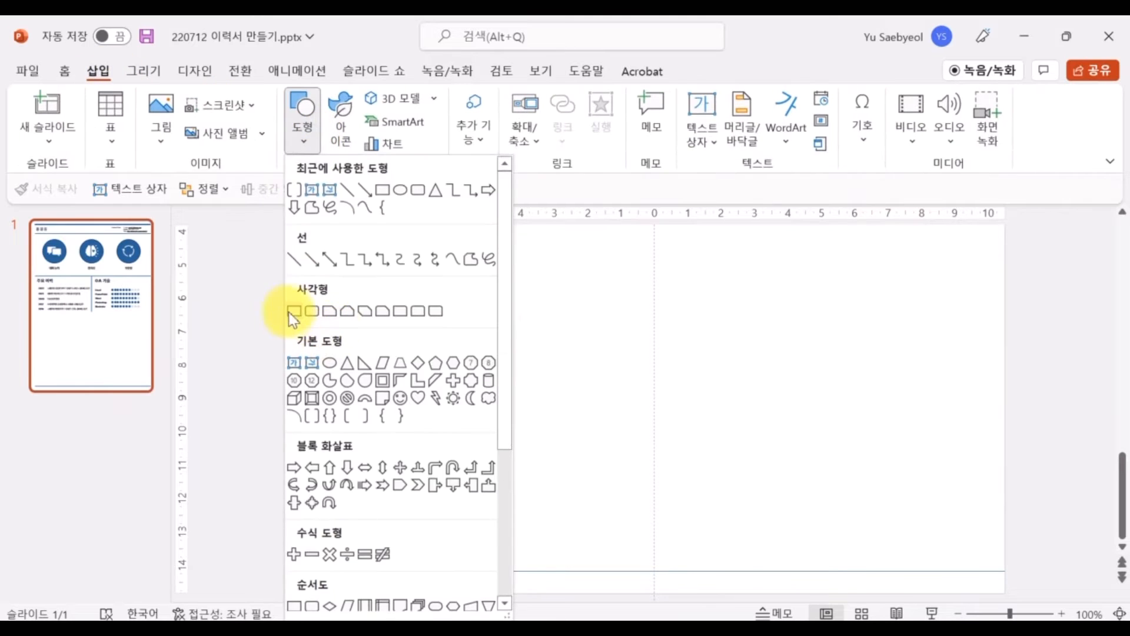
left_click(301, 312)
left_click_drag(886, 446, 990, 544)
left_click_drag(967, 536, 961, 536)
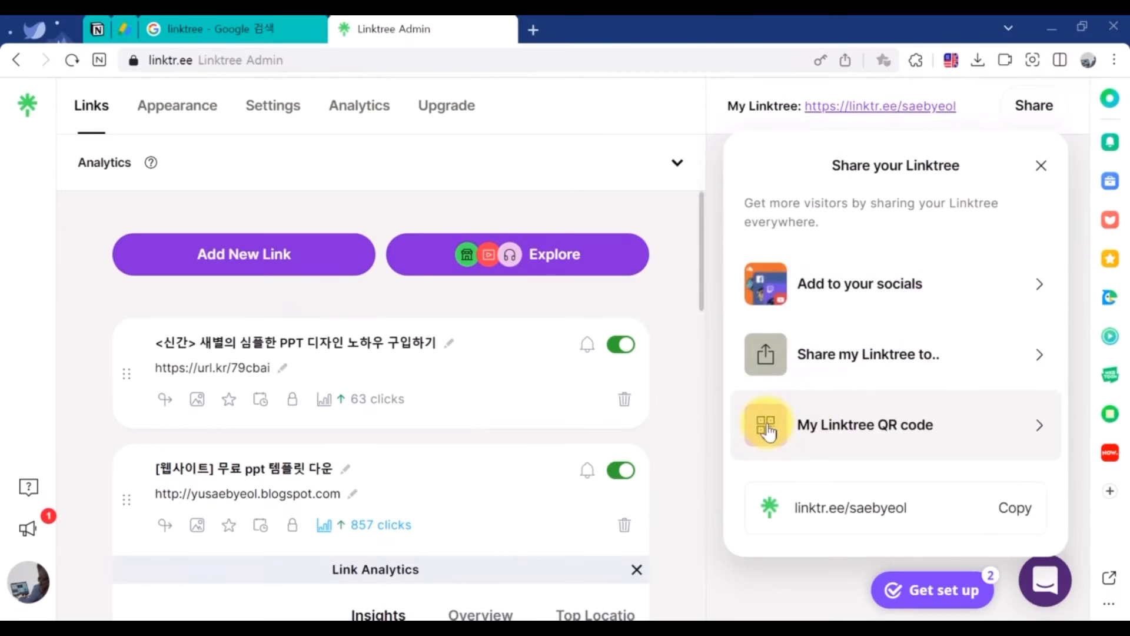
Download the Linktree QR code as a PNG and select it in the Downloads folder
left_click(762, 421)
left_click(1039, 512)
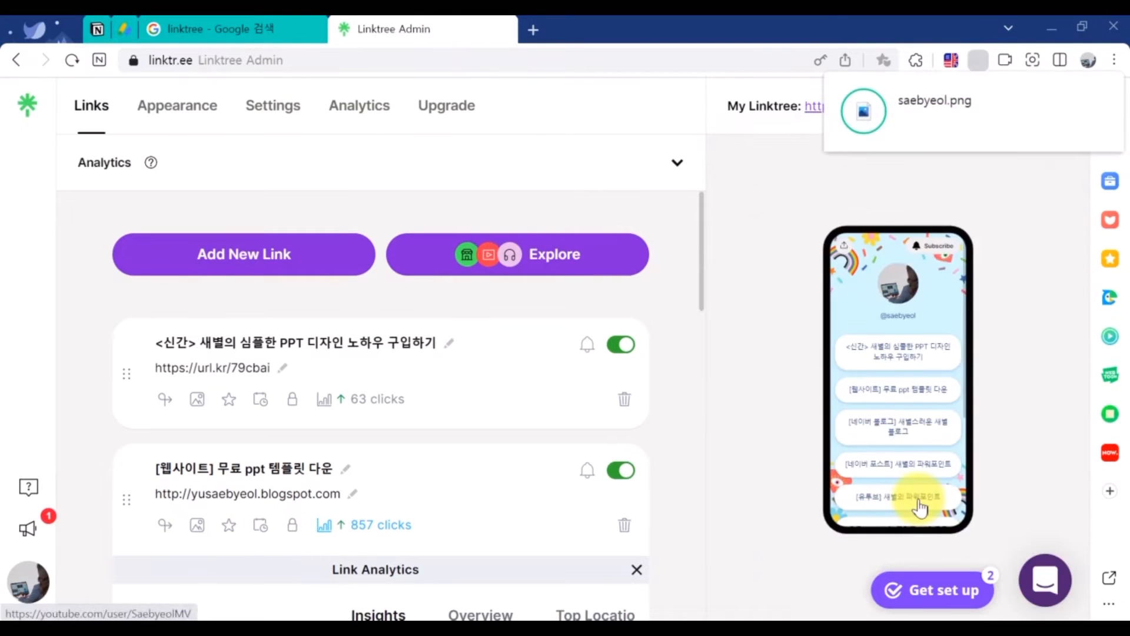
left_click(289, 631)
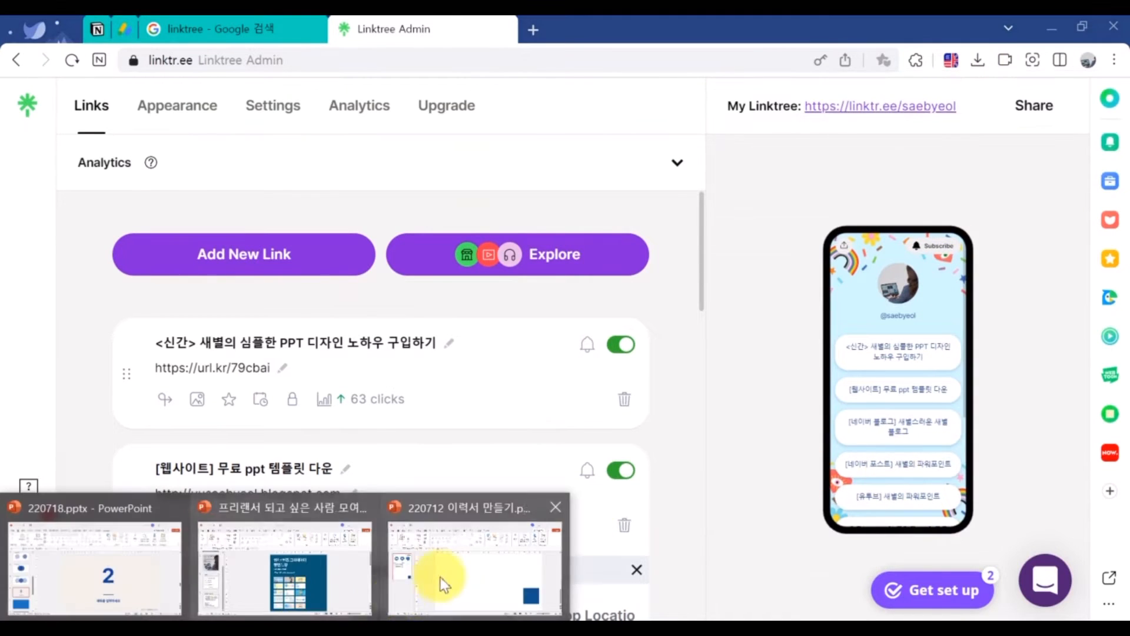
left_click(440, 577)
left_click(186, 631)
left_click(285, 568)
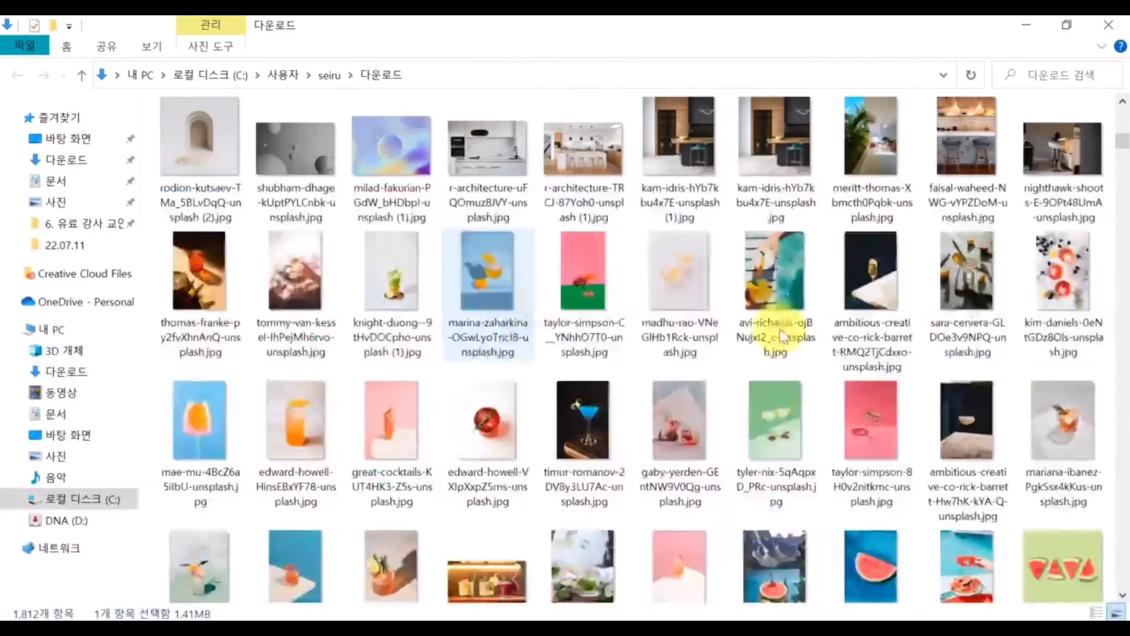
scroll(781, 328, "up", 5)
left_click(197, 176)
Paste the QR code image into the resume, shrink it, and place it over the blue square
key("ctrl+c")
left_click(1026, 25)
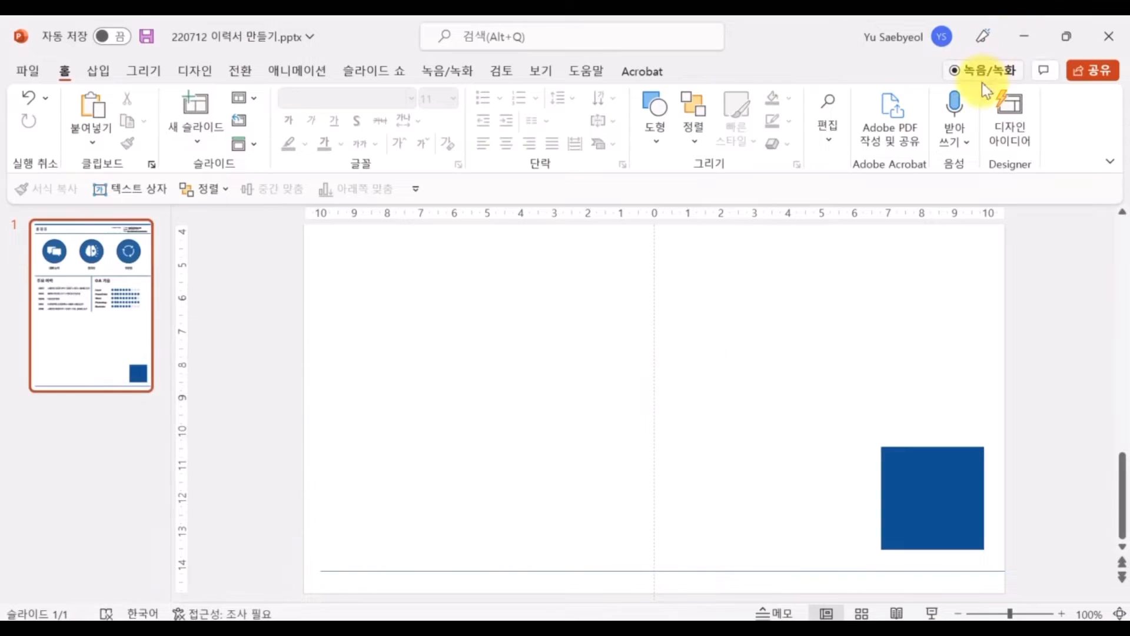
key("ctrl+v")
left_click(958, 613)
left_click(958, 613)
left_click(958, 613)
left_click(958, 614)
left_click(958, 614)
left_click(958, 613)
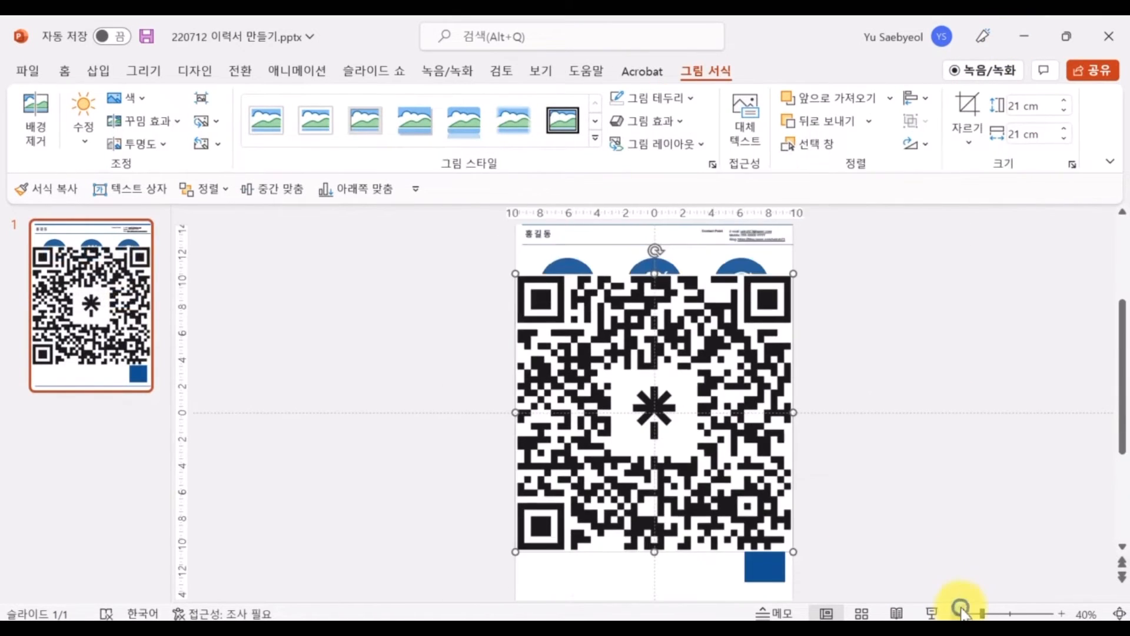
left_click_drag(515, 273, 758, 518)
left_click_drag(778, 527, 764, 567)
scroll(740, 459, "up", 6)
left_click_drag(942, 486, 960, 495)
Fill the square white with a light grey outline and centre the QR code on it
left_click(936, 457)
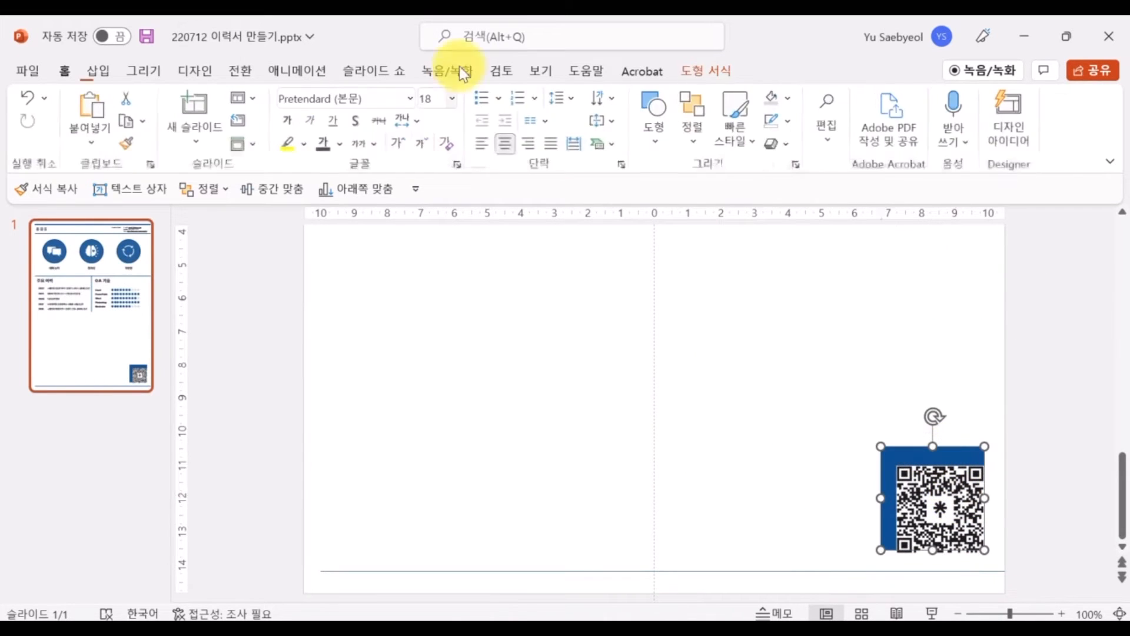
left_click(705, 71)
left_click(393, 97)
left_click(370, 143)
left_click(408, 120)
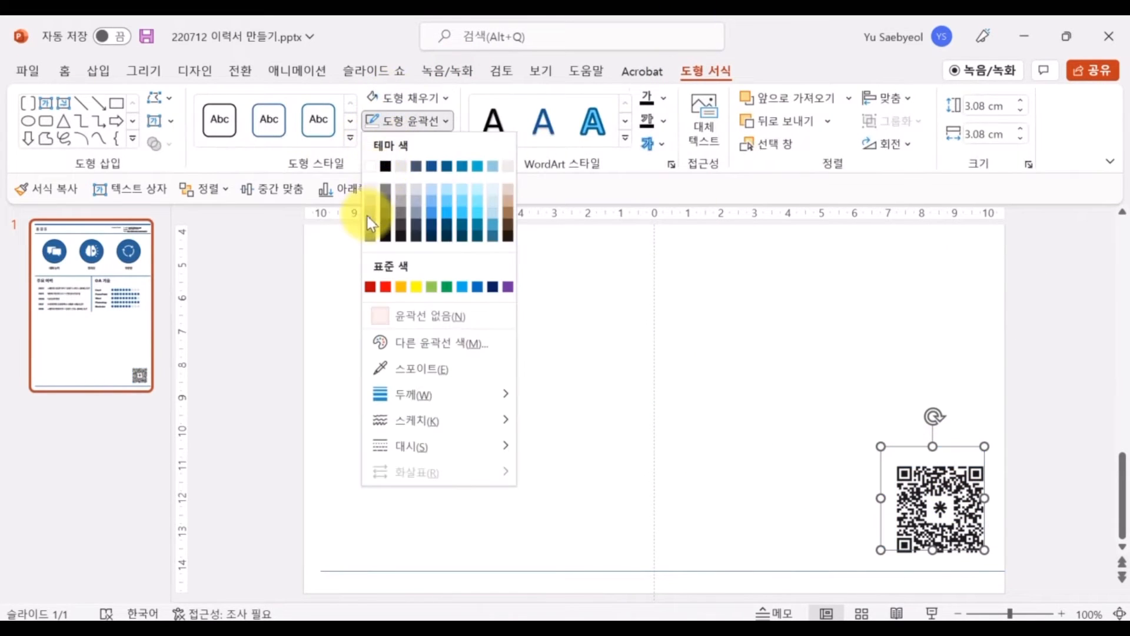
left_click(368, 216)
left_click(407, 121)
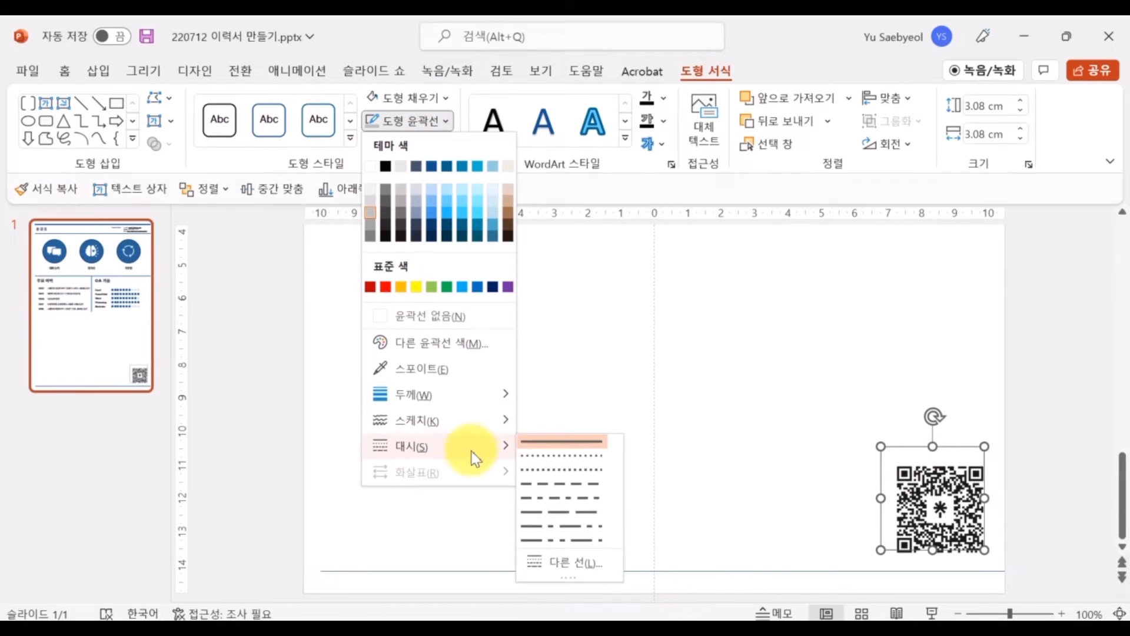
left_click(909, 499)
left_click_drag(925, 511, 916, 497)
Group the QR code with its white square and shrink the group into the bottom-right corner
left_click(1015, 521)
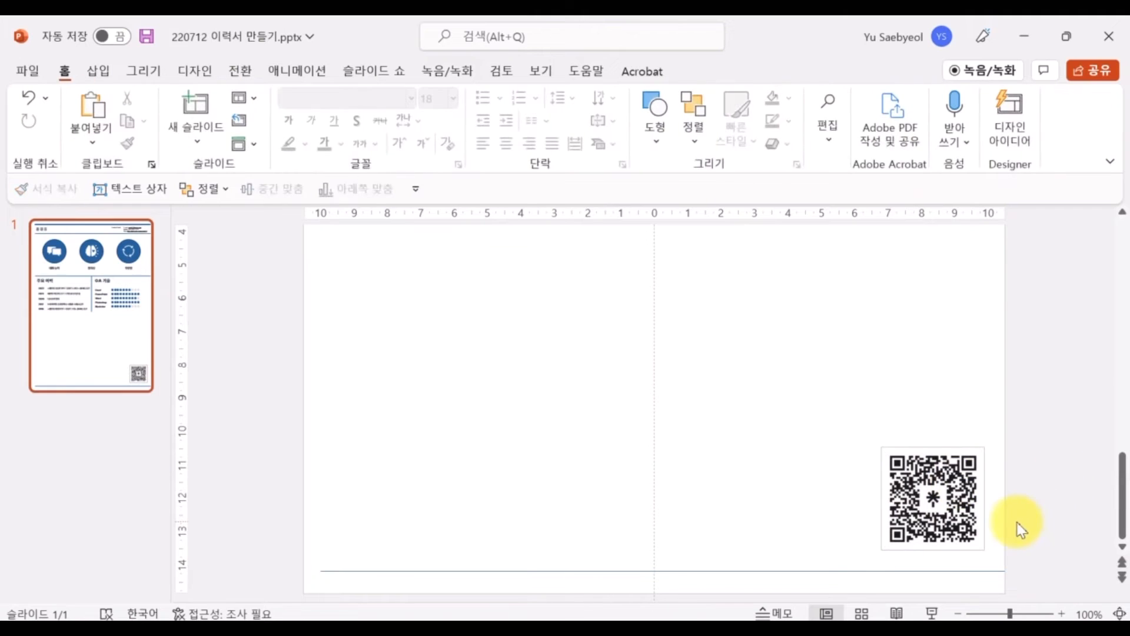
left_click_drag(835, 426, 998, 559)
key("ctrl+g")
left_click_drag(881, 446, 950, 517)
left_click(911, 483)
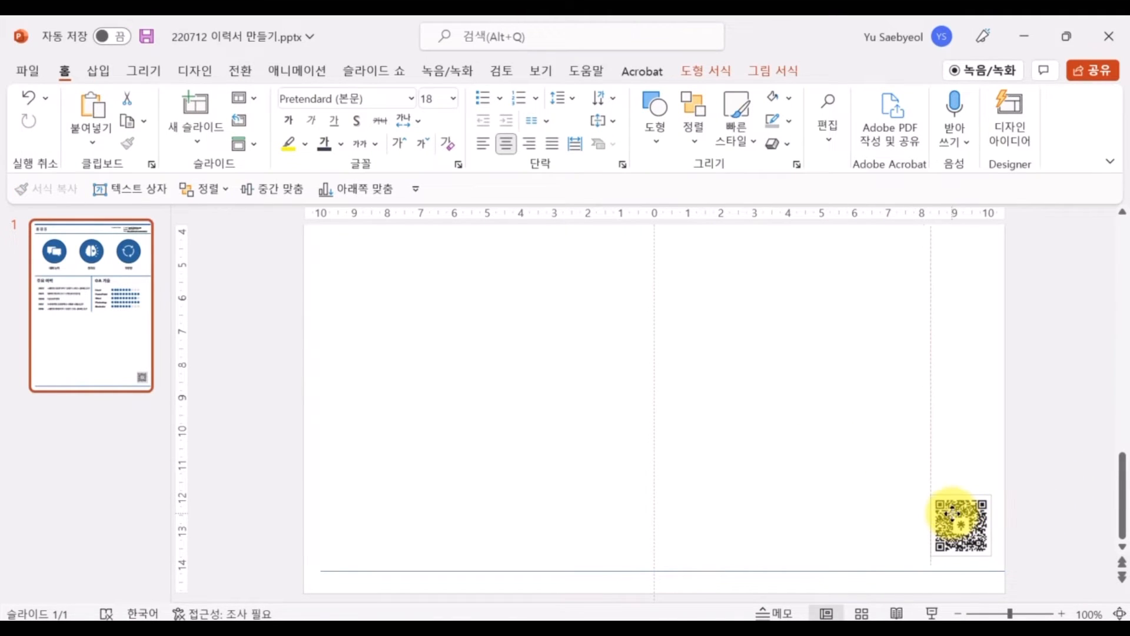
left_click(803, 403)
Correct the 2017 entry from 도야마현청 to 도야마현
scroll(815, 465, "up", 5)
scroll(816, 465, "up", 2)
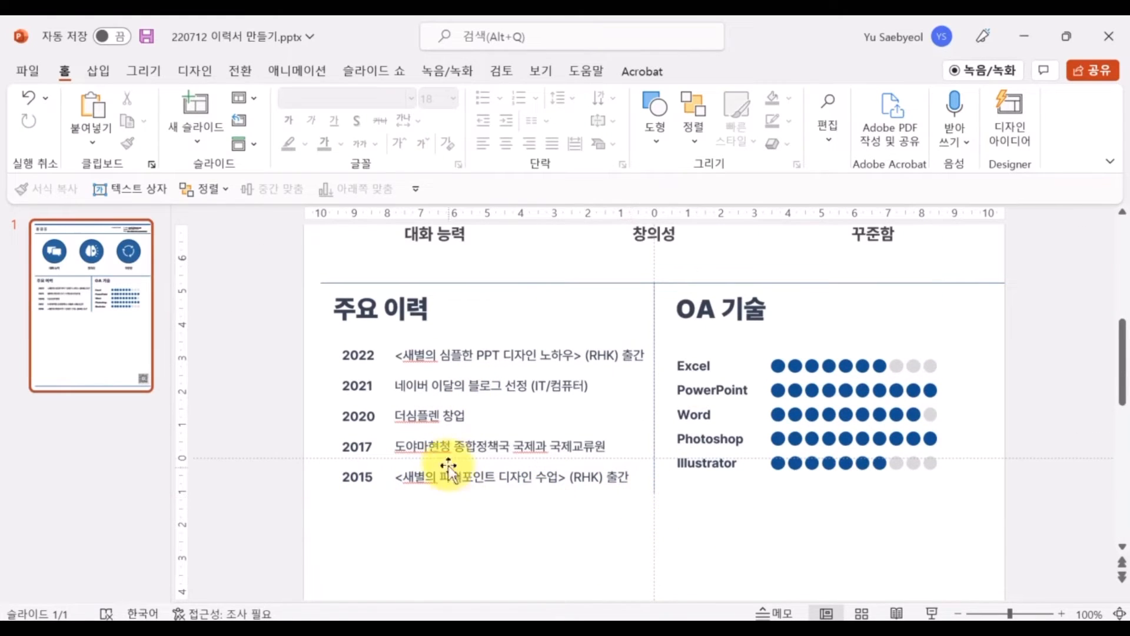
left_click(449, 446)
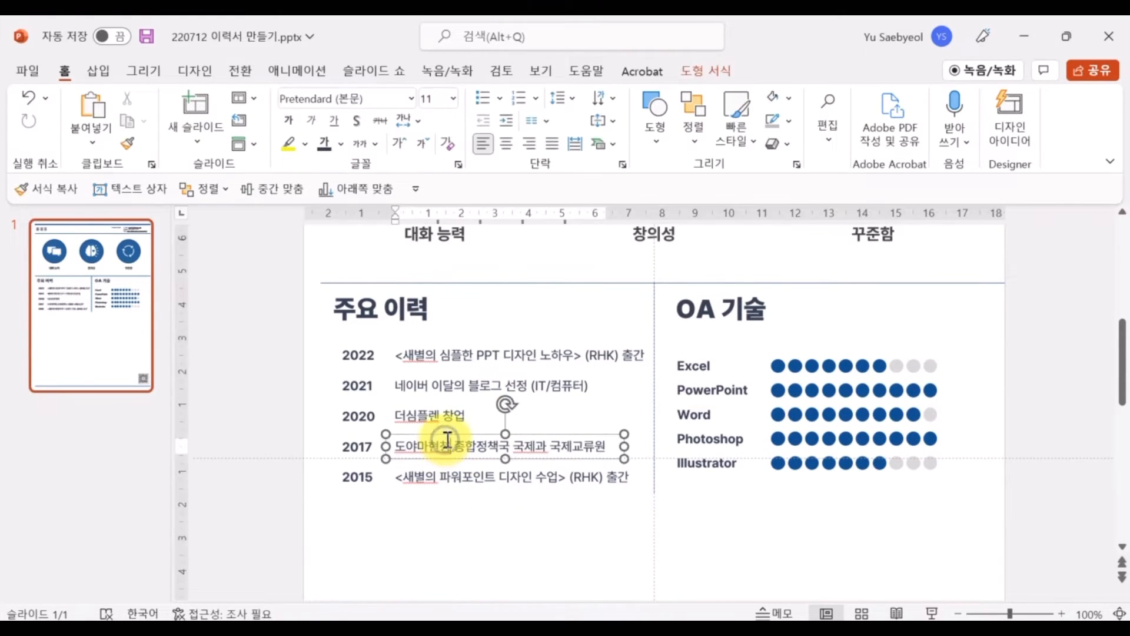
key("BackSpace")
left_click(453, 516)
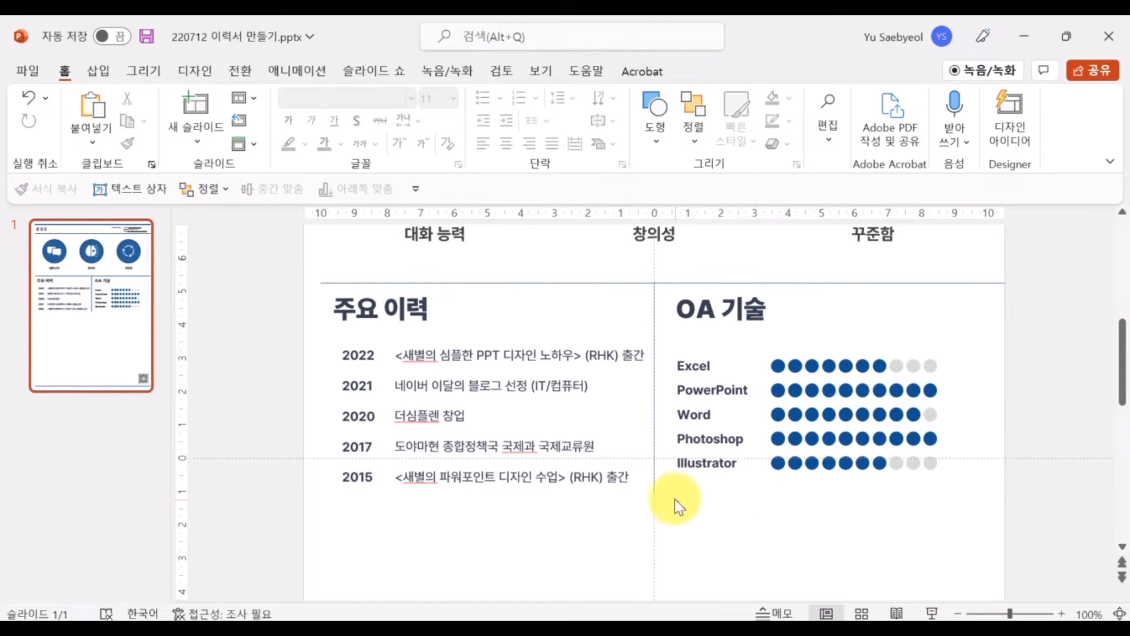
Move the OA skills block slightly up, then ungroup it
left_click_drag(674, 499, 945, 318)
left_click_drag(666, 341, 958, 518)
key("ctrl+g")
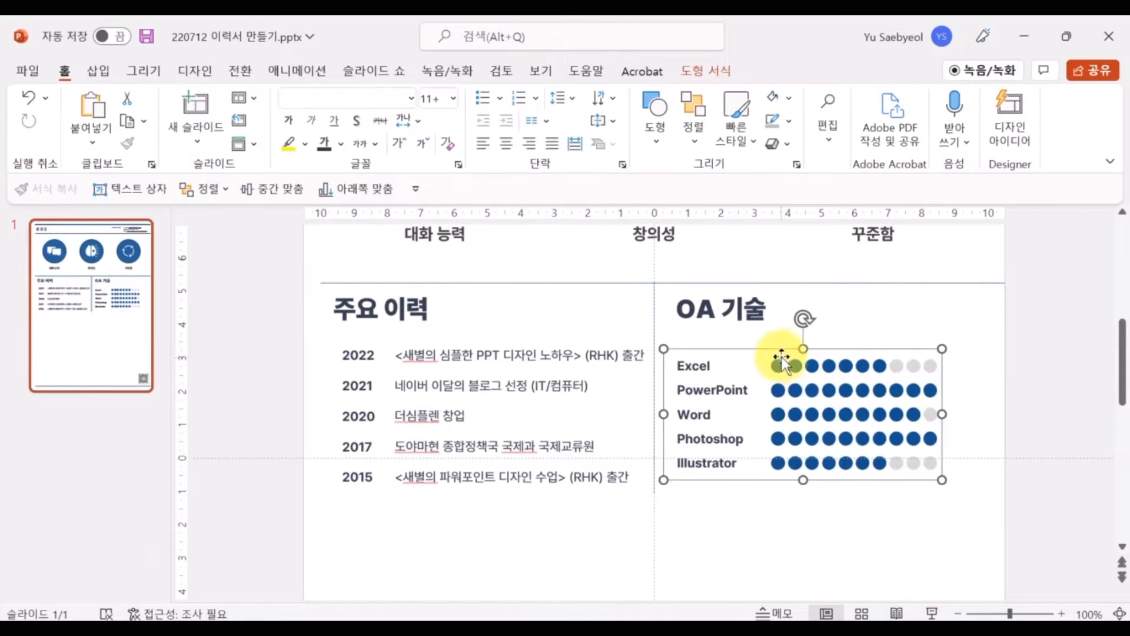
left_click_drag(782, 350, 783, 339)
key("ctrl+shift+g")
left_click(762, 494)
Duplicate the Illustrator skill row below itself and rename the copy Premiere Pro
left_click_drag(668, 483, 959, 433)
key("ctrl+d")
mouse_move(728, 451)
left_mouse_down()
mouse_move(731, 472)
mouse_move(724, 465)
left_mouse_up()
double_click(724, 475)
type("Premiere Pro")
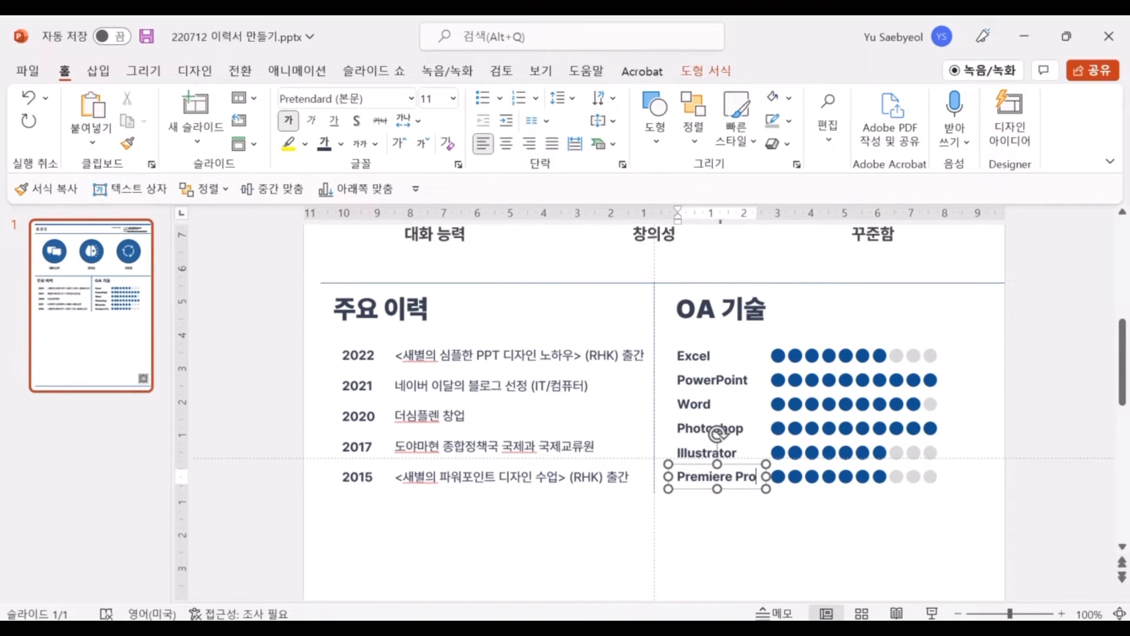
left_click(890, 516)
Fill two of the Premiere Pro circles light grey so five dots remain blue
left_click_drag(856, 458, 853, 458)
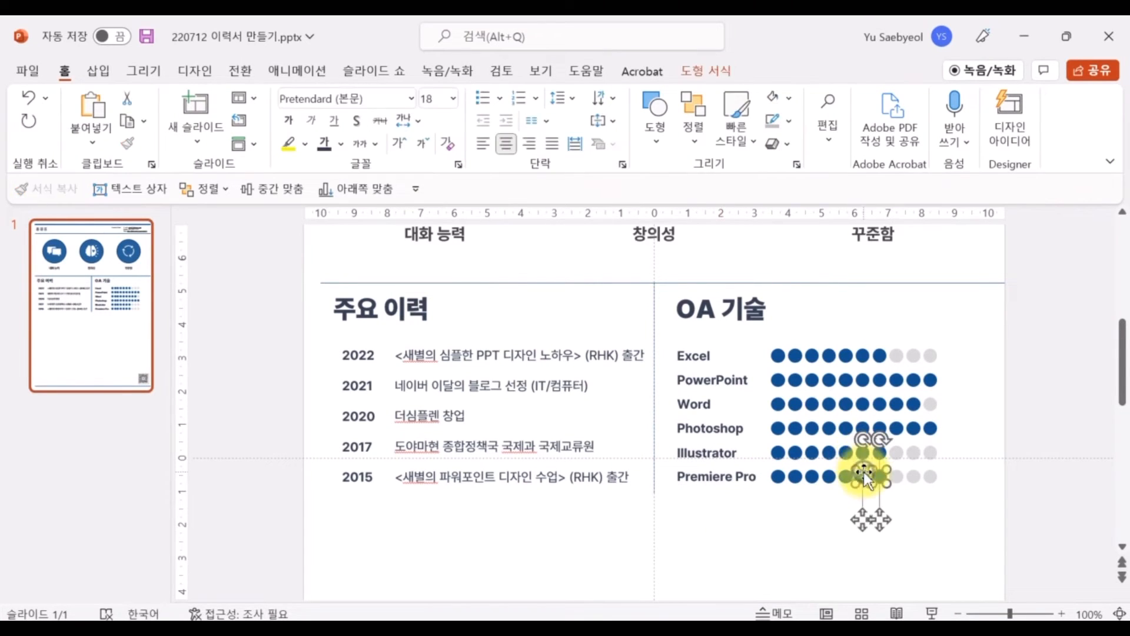
left_click(719, 70)
left_click(412, 99)
left_click(383, 157)
left_click(823, 545)
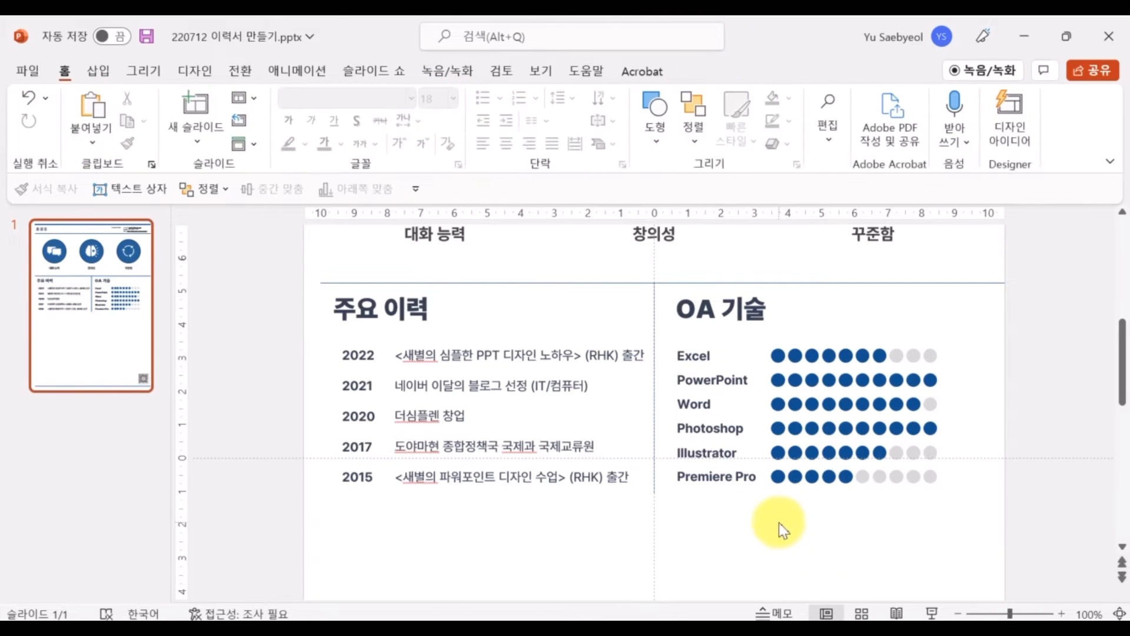
left_click(433, 300)
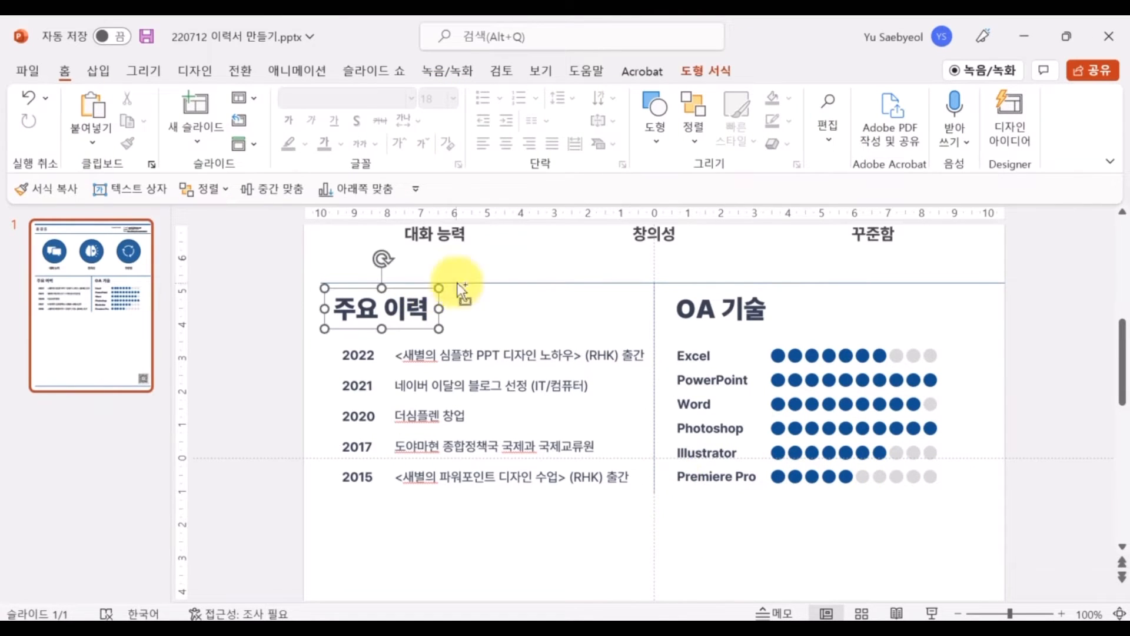
Copy the top divider line below the 2015 row and extend the vertical column divider to it
left_click(505, 285)
left_click_drag(505, 285, 485, 494)
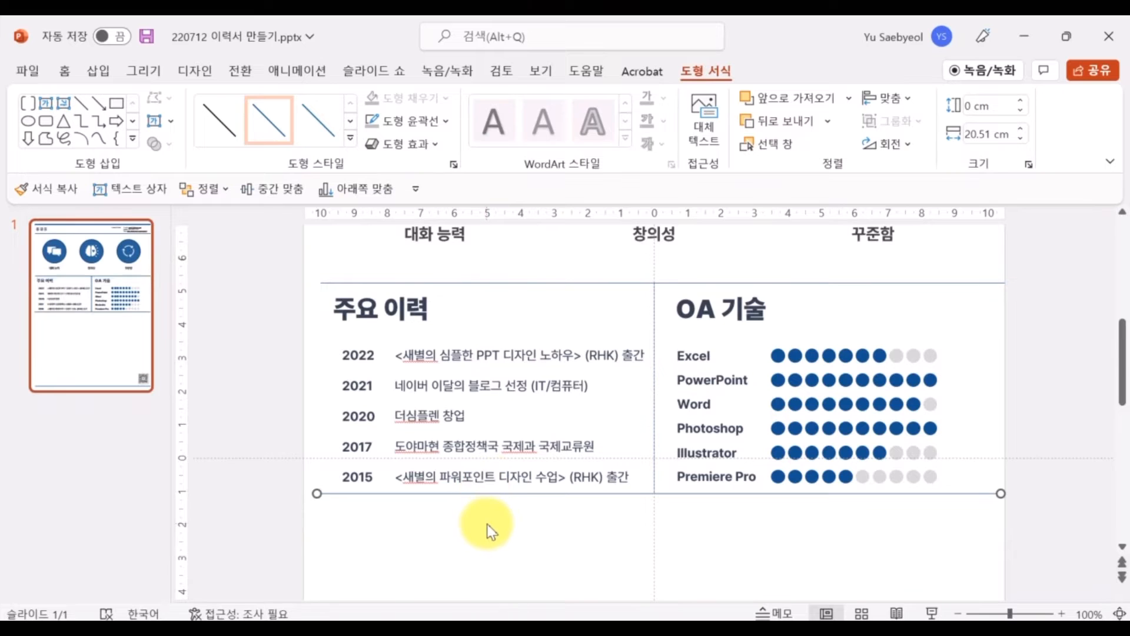
key("Down")
key("Down")
key("Down")
key("Down")
key("Down")
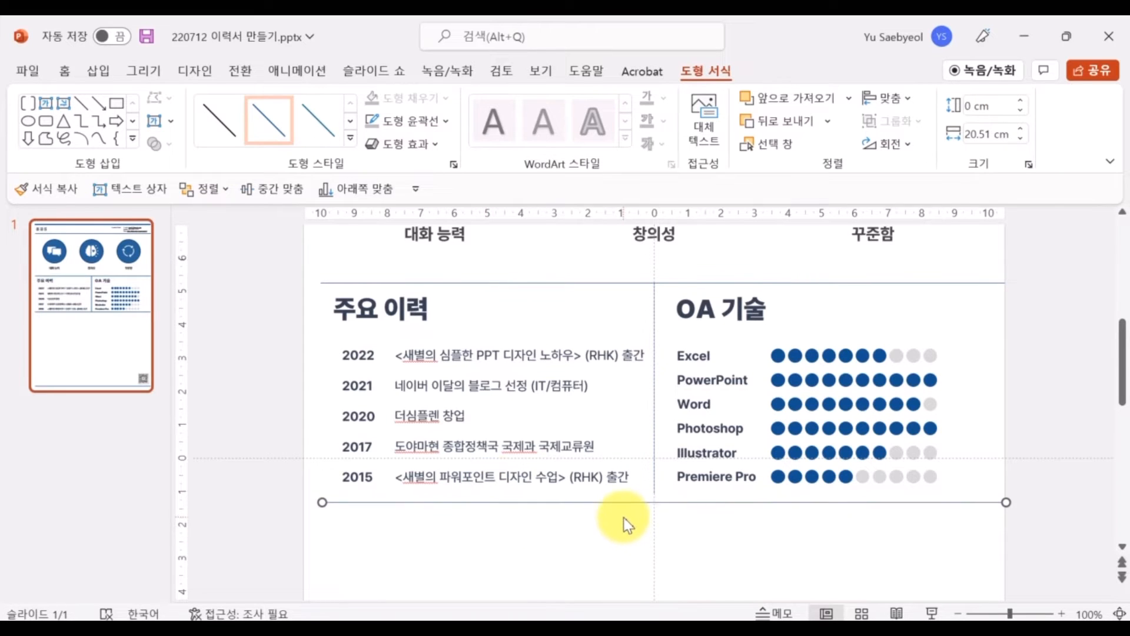
left_click(654, 489)
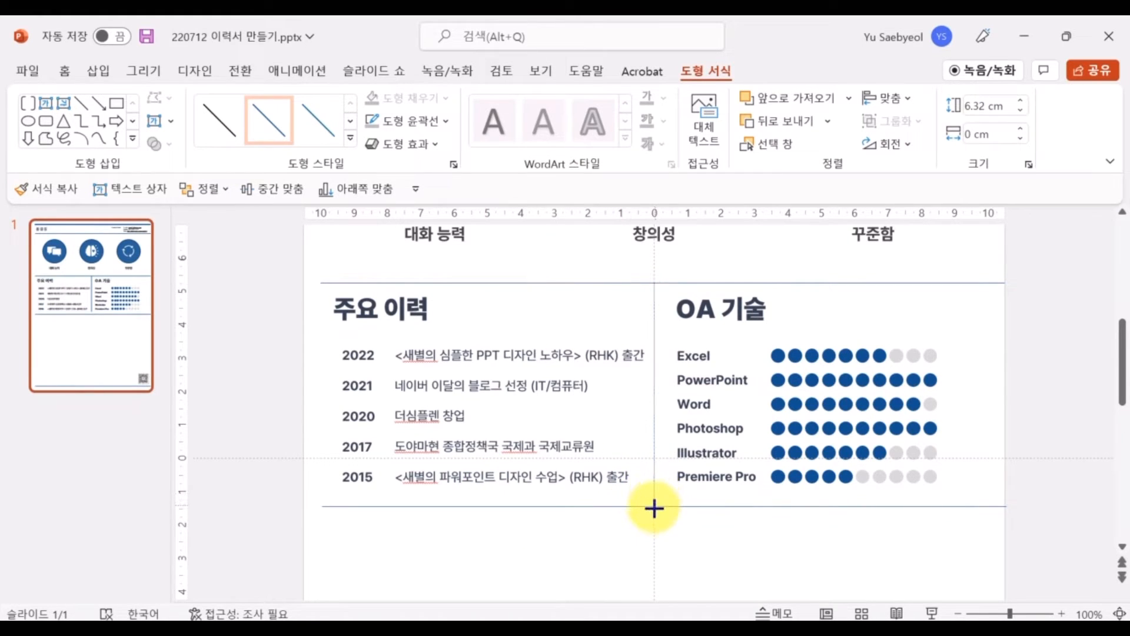
left_click_drag(654, 507, 654, 506)
left_click(665, 528)
left_click(655, 506)
scroll(700, 517, "up", 10)
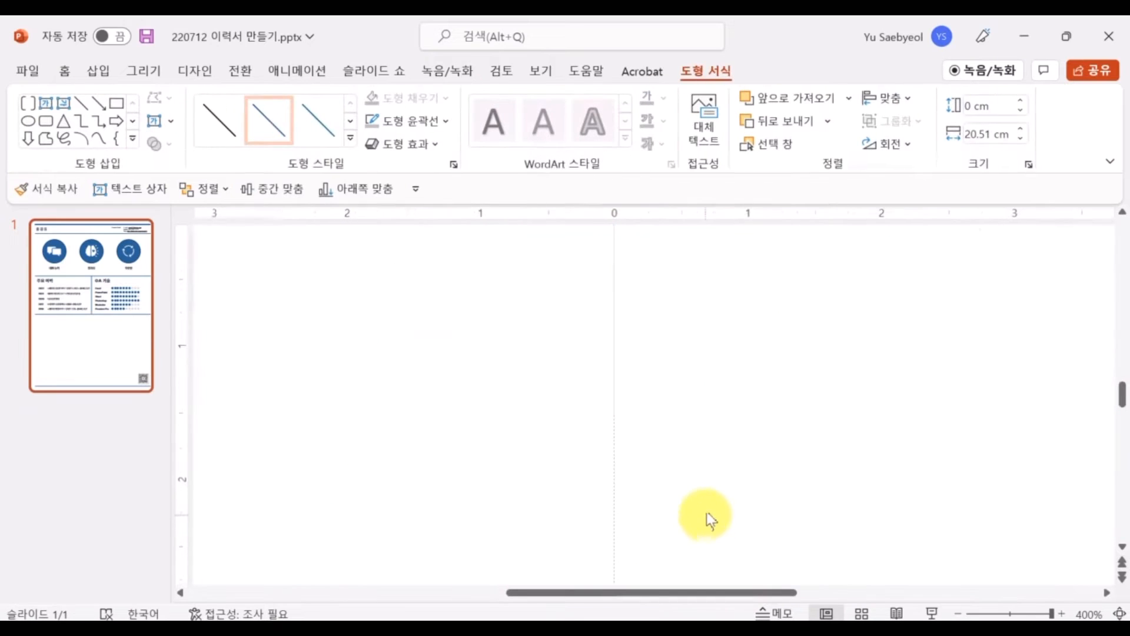
scroll(681, 453, "down", 10)
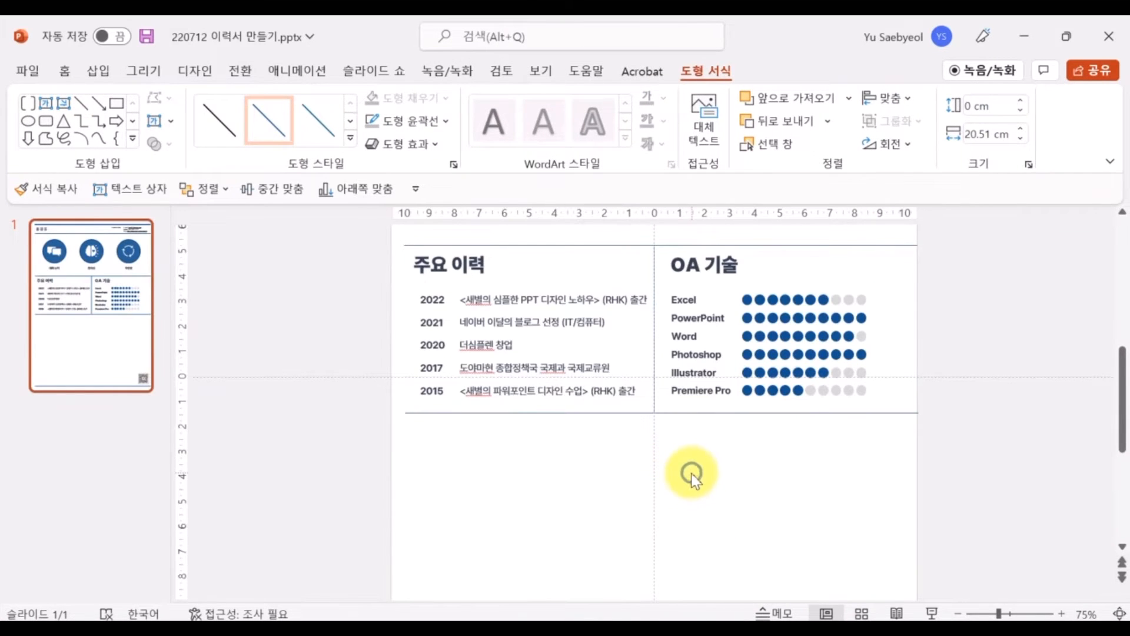
scroll(688, 468, "up", 3)
Copy the 주요 이력 heading box down below the new divider line
left_click(473, 328)
left_click_drag(476, 327, 495, 512)
left_click(496, 524)
scroll(496, 529, "down", 6)
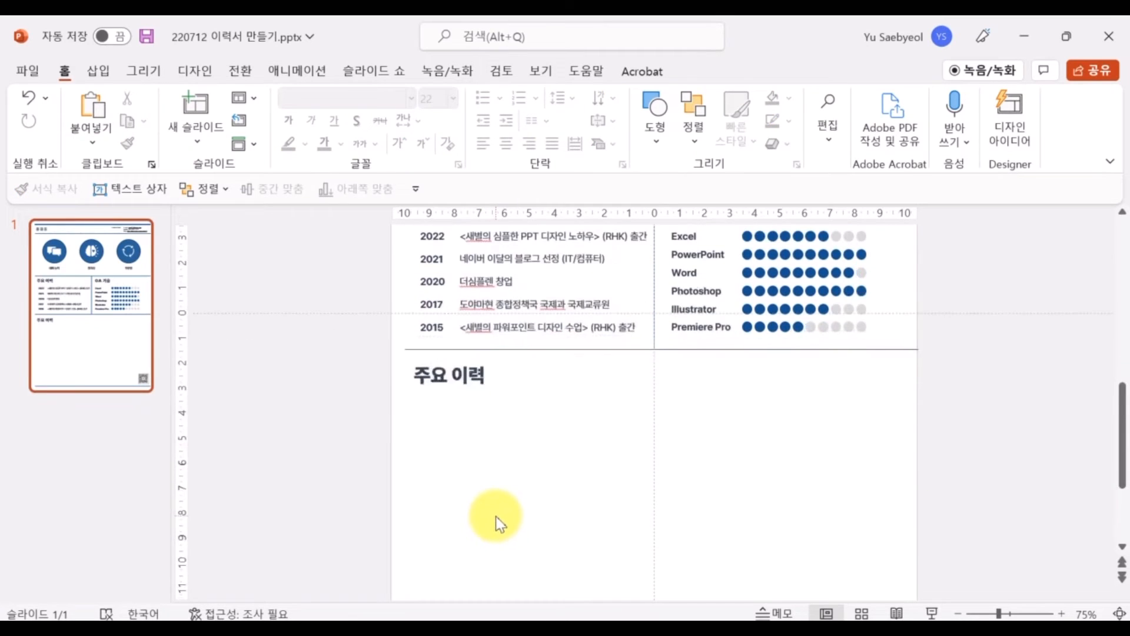
left_click(462, 377)
scroll(492, 476, "down", 2)
Retype the copied heading as 대외활동/교육이수 and reduce its font size
type("교육")
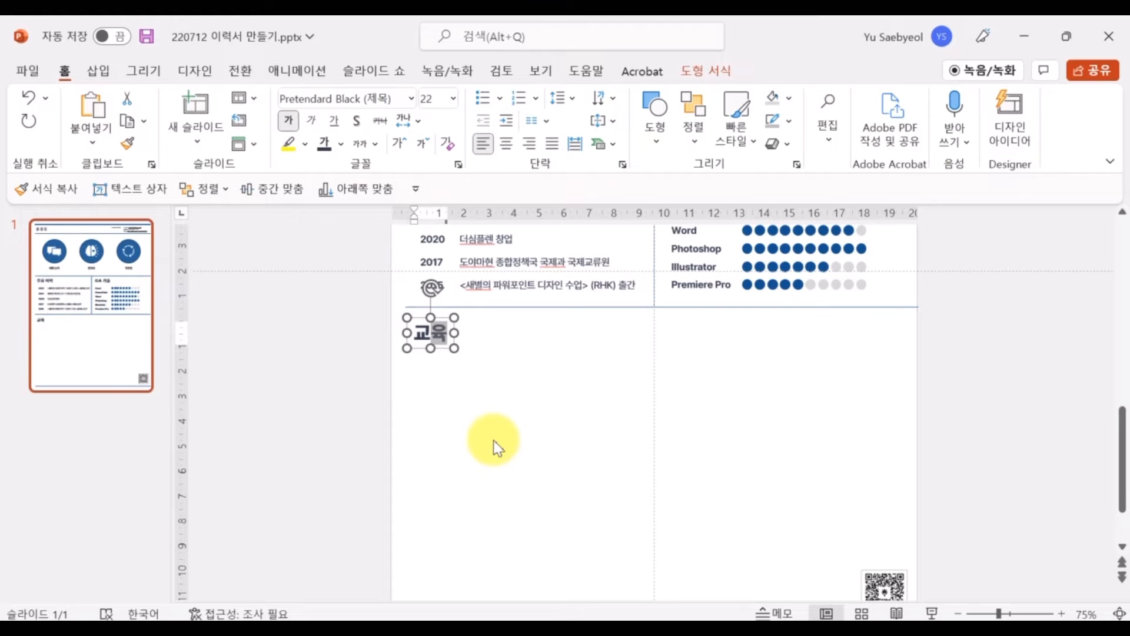
key("BackSpace")
key("BackSpace")
type("대외활동/교육")
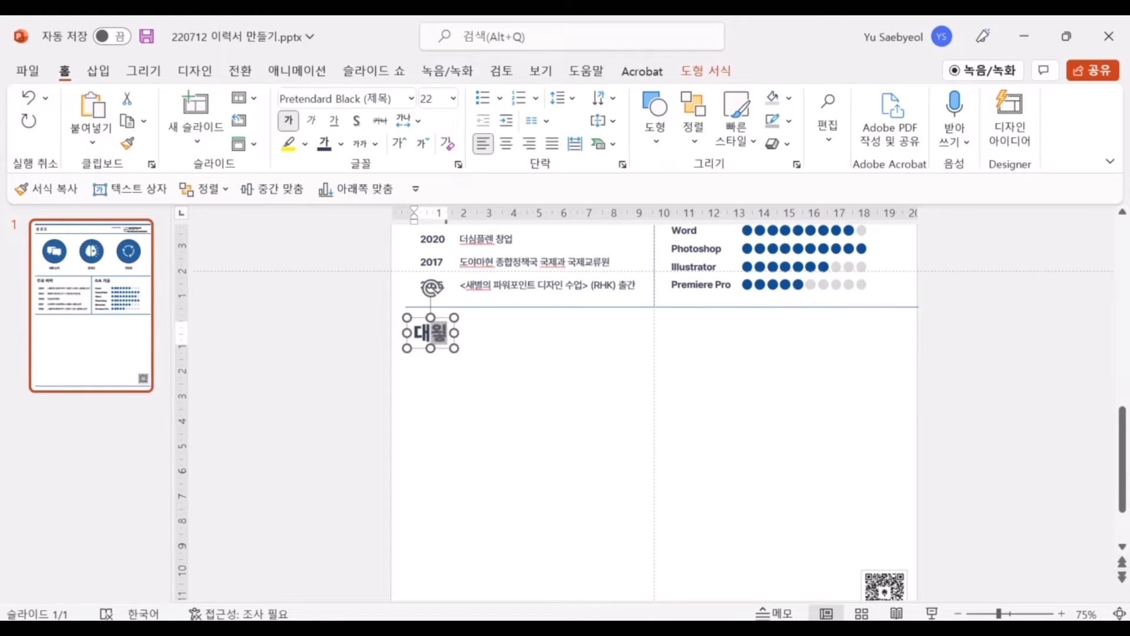
type("이수")
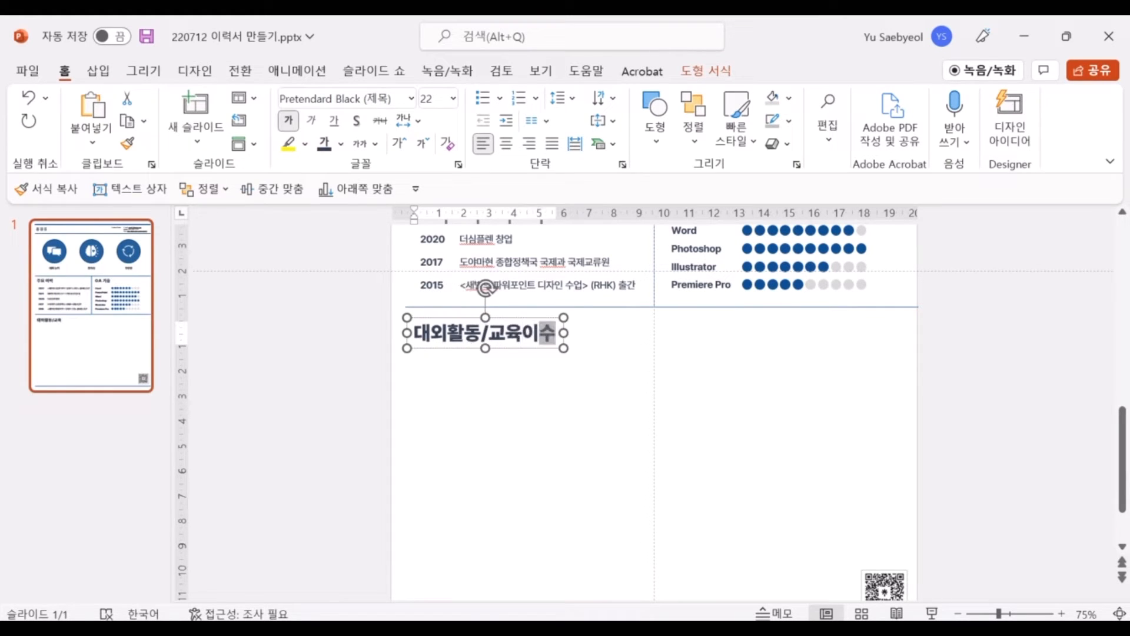
key("ctrl+a")
key("ctrl+shift+comma")
key("ctrl+shift+comma")
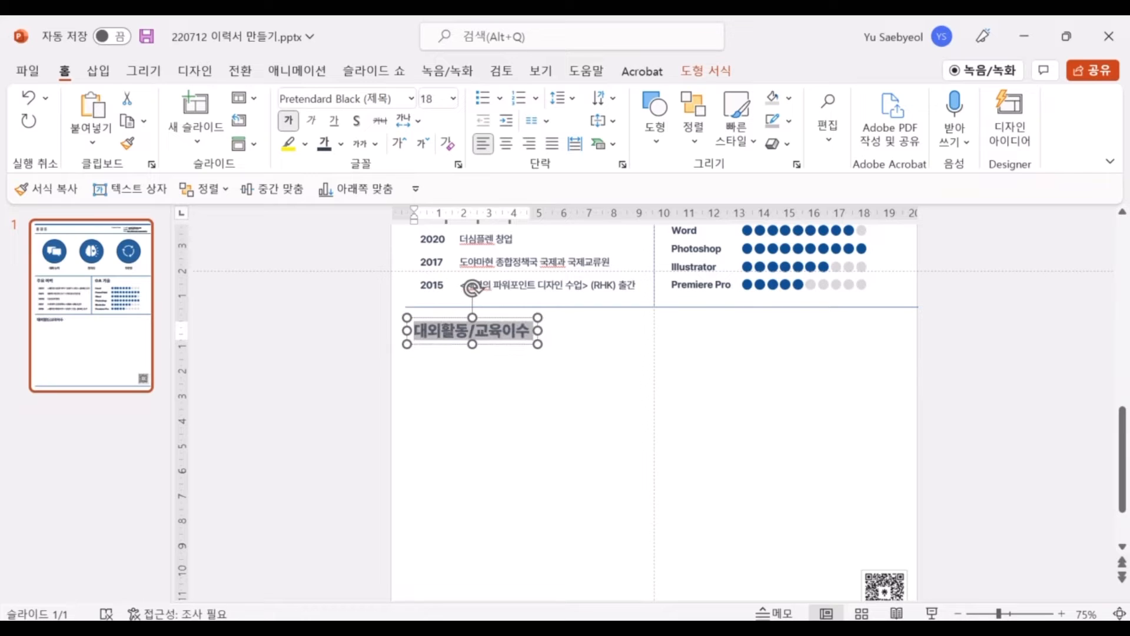
left_click(507, 324)
left_click_drag(505, 318, 774, 319)
key("ctrl+z")
Duplicate the heading into the right column and rename it 수상 내역
key("ctrl+d")
key("F2")
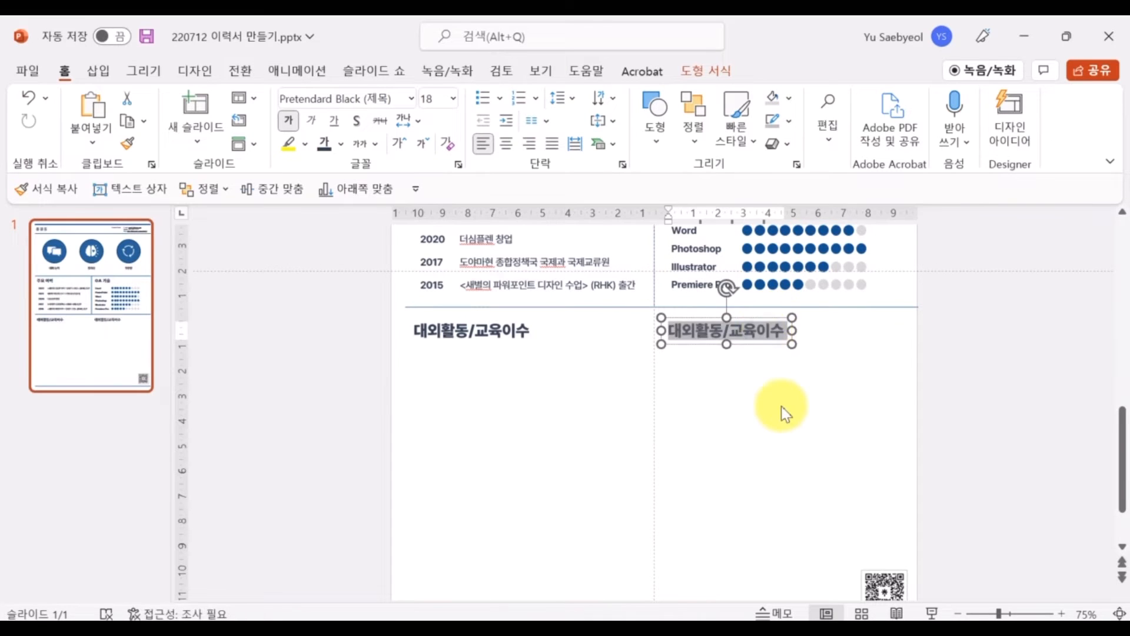
type("수상 경험")
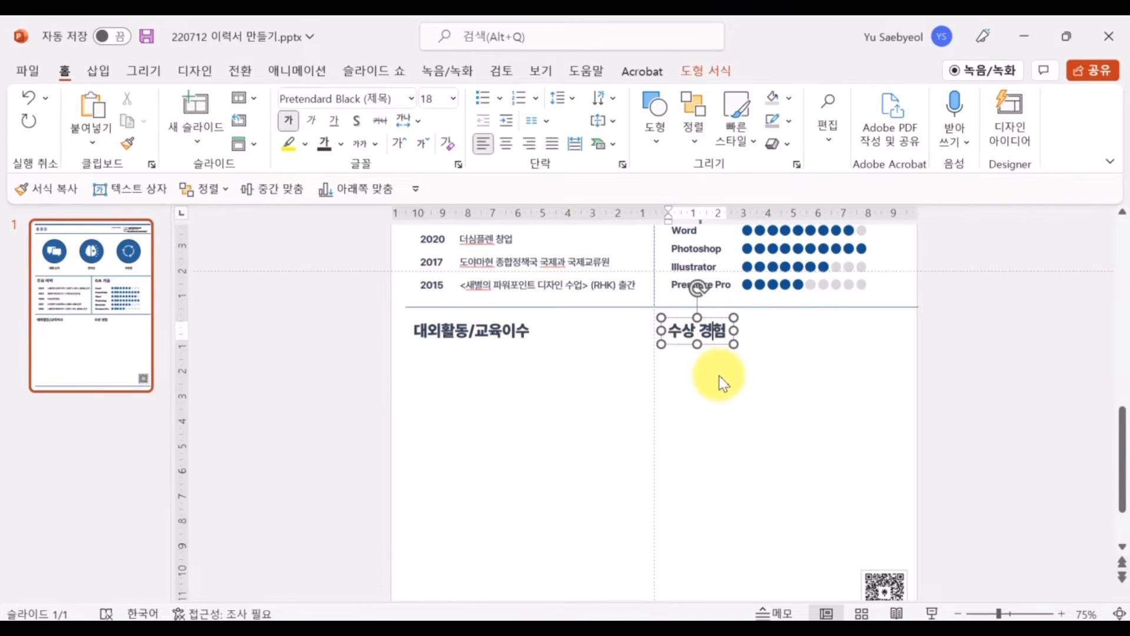
key("BackSpace")
key("BackSpace")
type("내역")
left_click(713, 409)
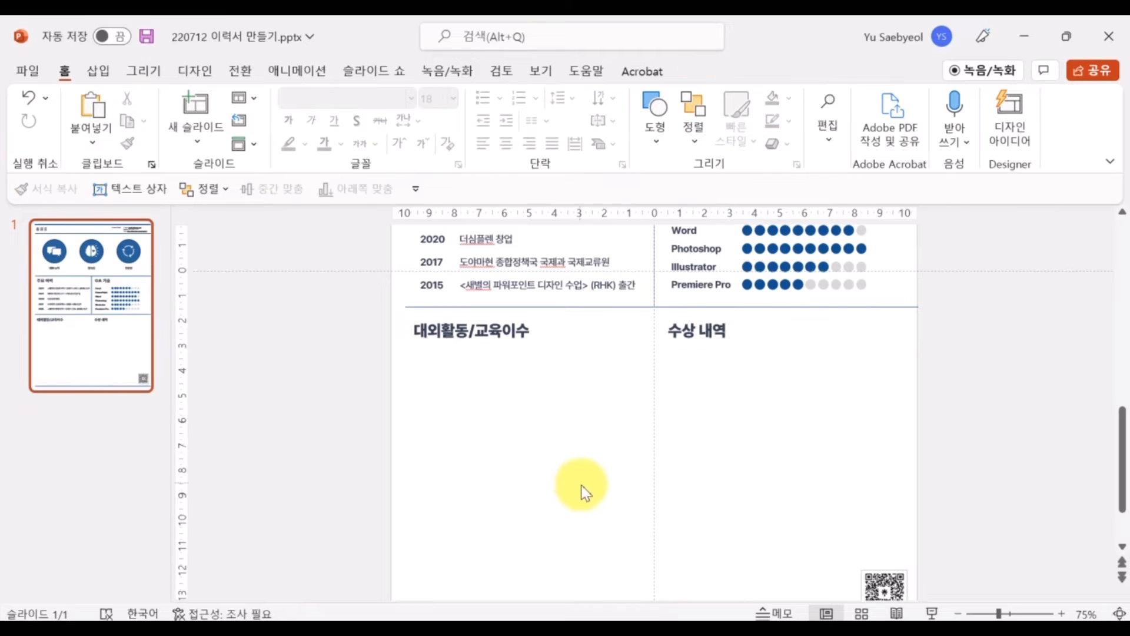
Drag the lower divider line further down the slide
scroll(581, 485, "down", 1)
left_click_drag(590, 287, 591, 539)
scroll(588, 533, "down", 1)
left_click(578, 545)
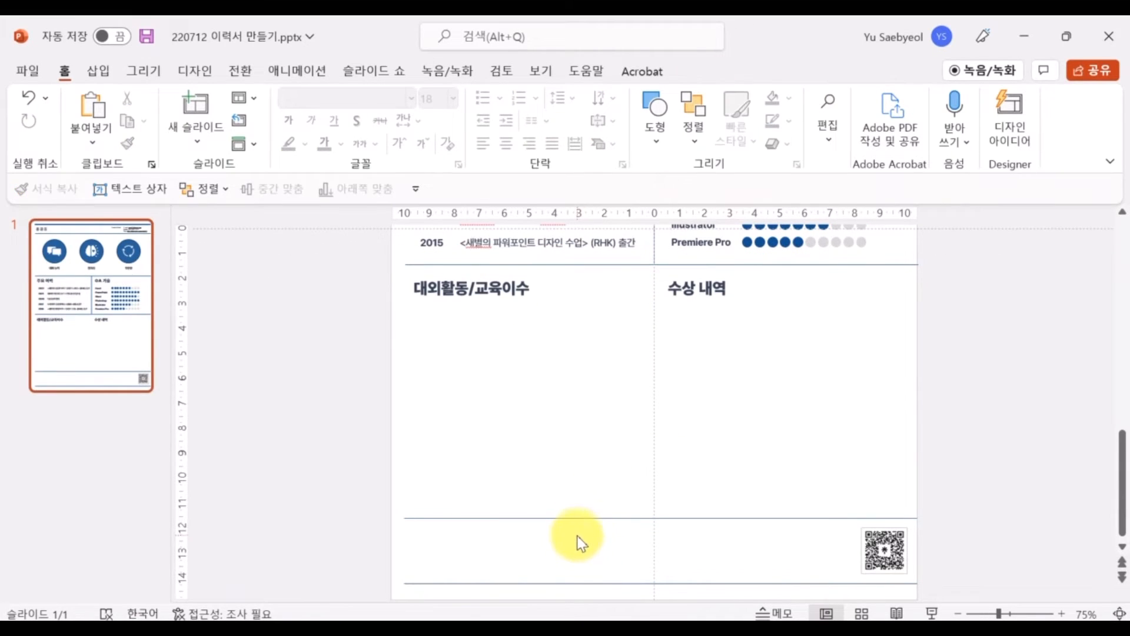
left_click(478, 284)
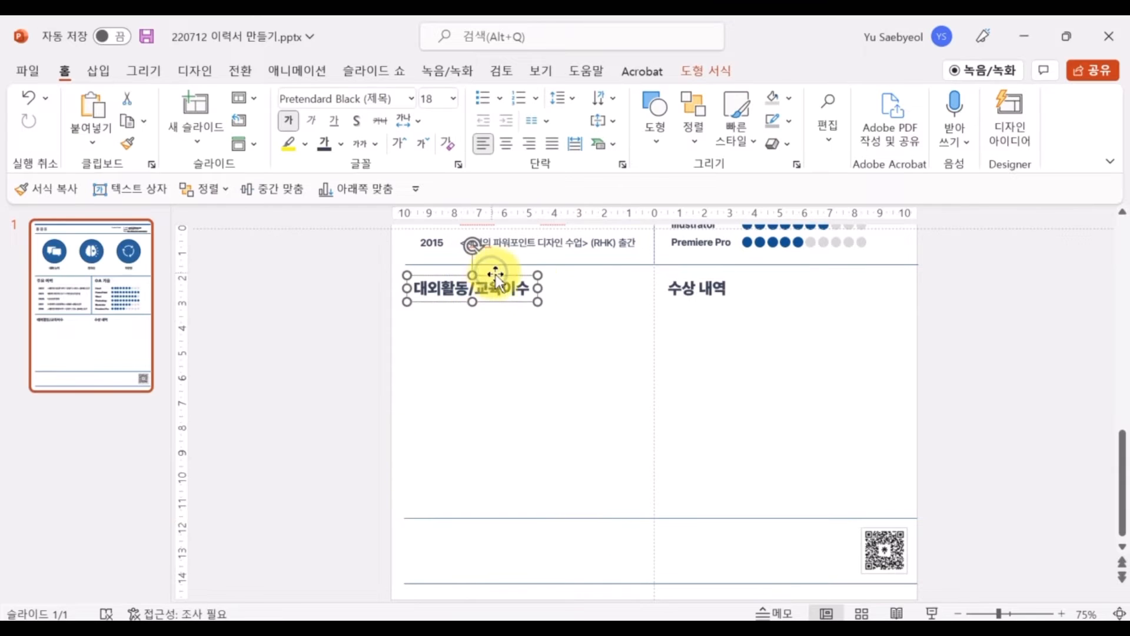
Copy a section heading down to the slide bottom and rename it 모토
left_click_drag(492, 273, 523, 523)
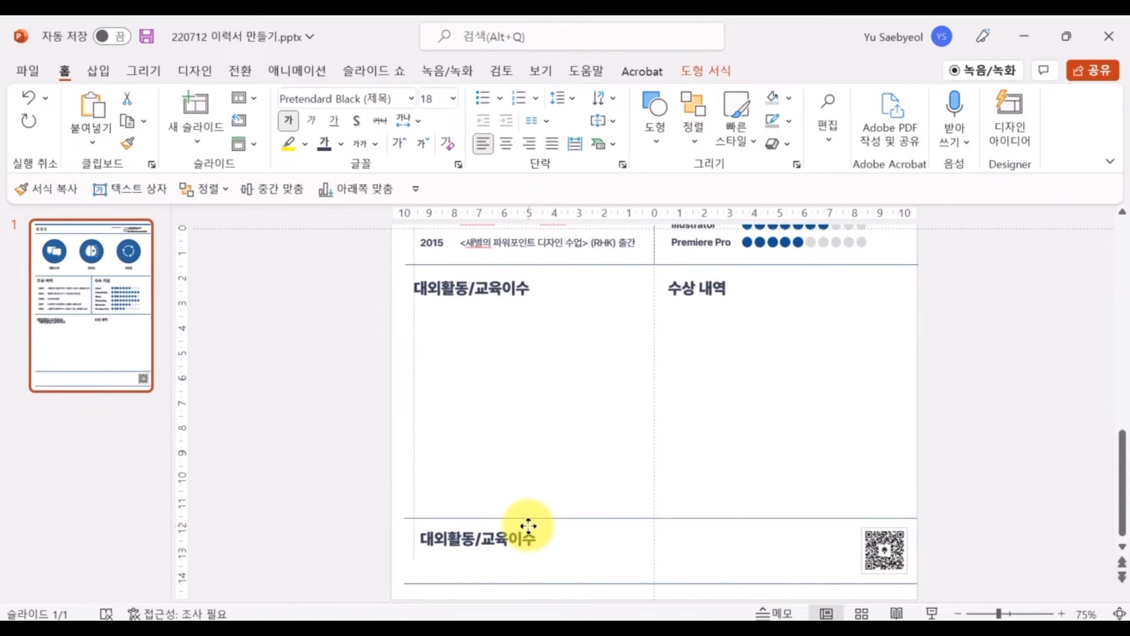
type("포부")
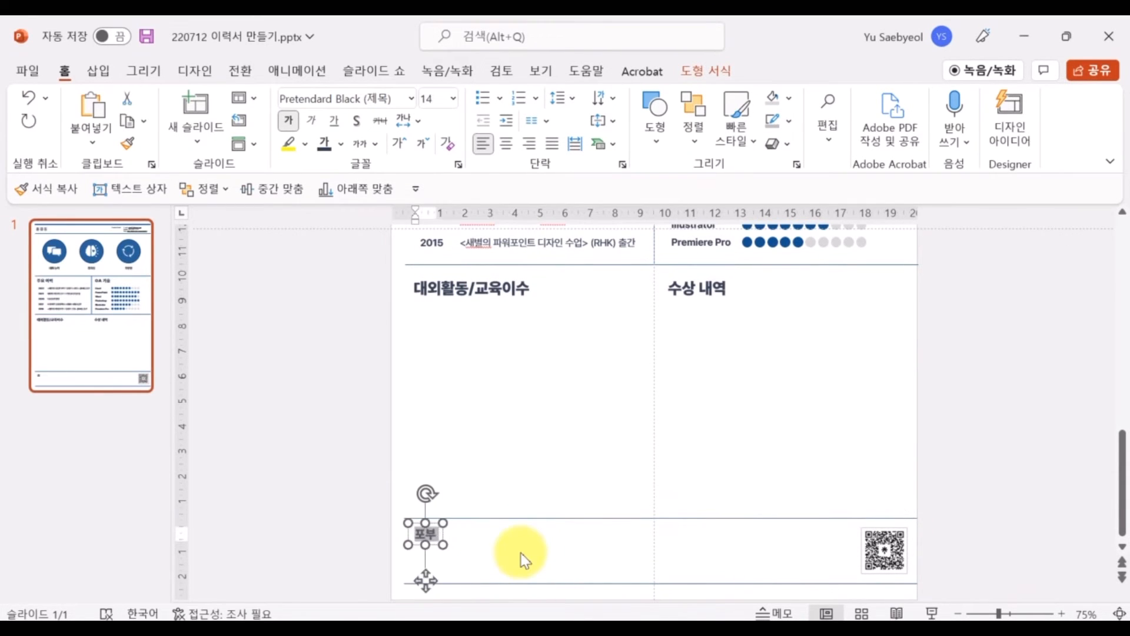
key("BackSpace")
type("신념/모토")
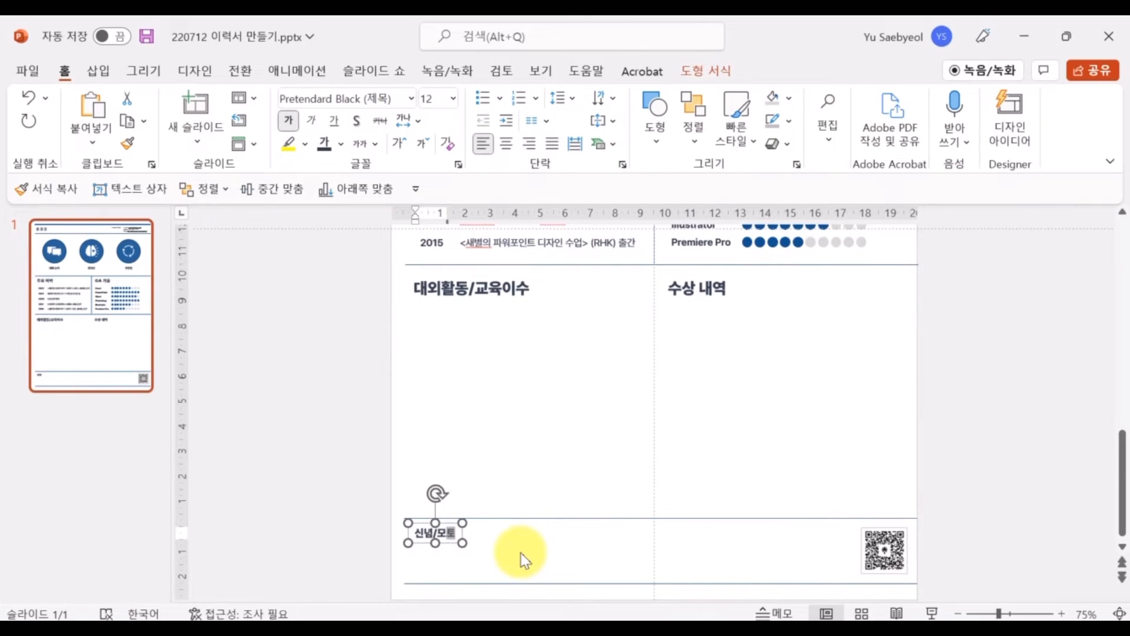
key("BackSpace")
key("BackSpace")
key("BackSpace")
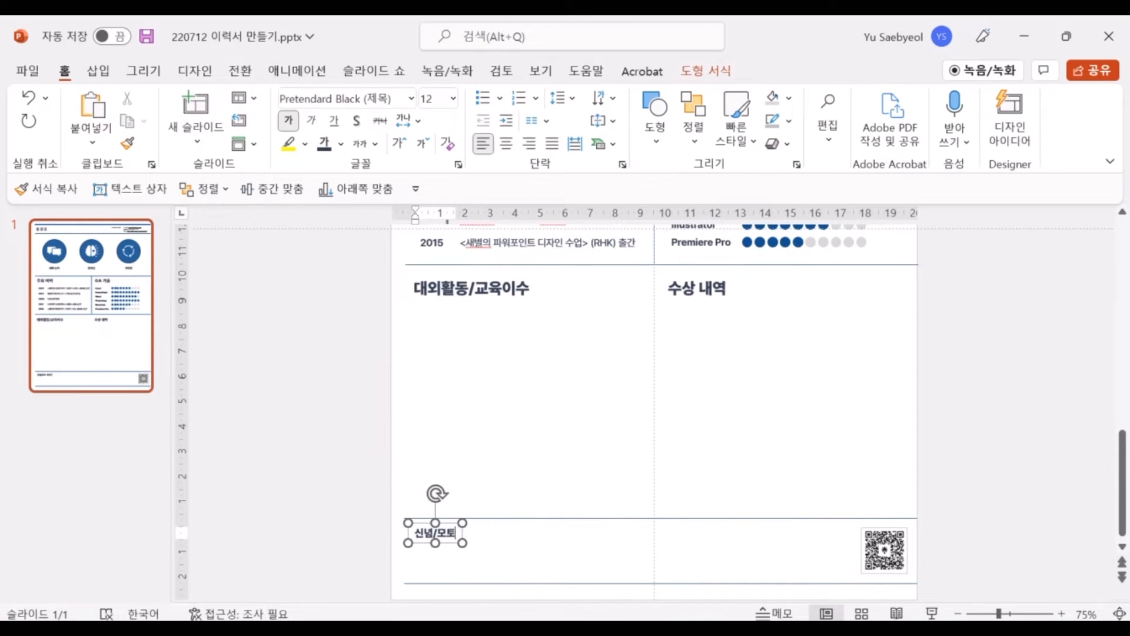
left_click(336, 507)
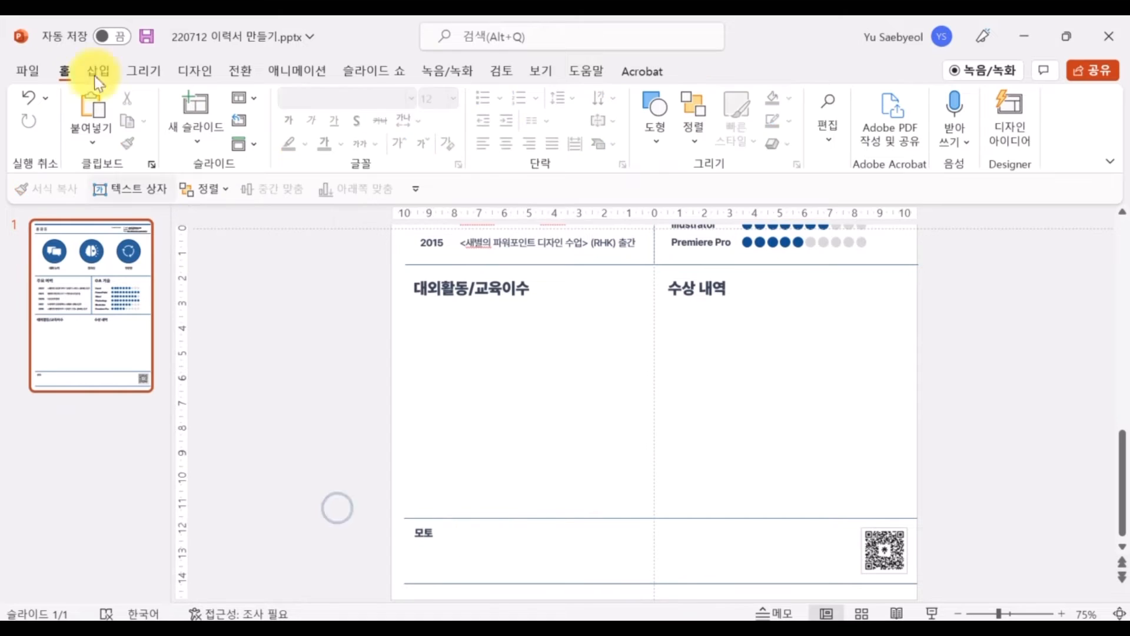
Add a quote text box reading '간단하게 만들어라. 기억하게 만들어라. 재미있게 만들어라. 시선을 끌게 만들어라' plus an author line
left_click(98, 70)
left_click(701, 126)
left_click(323, 492)
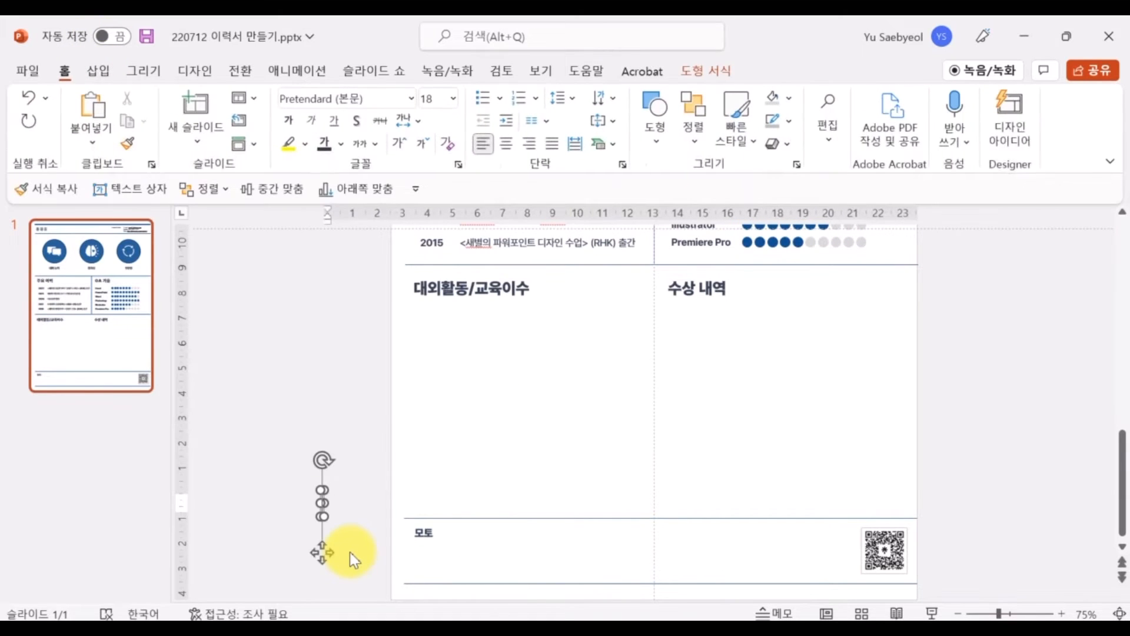
type("\"\"")
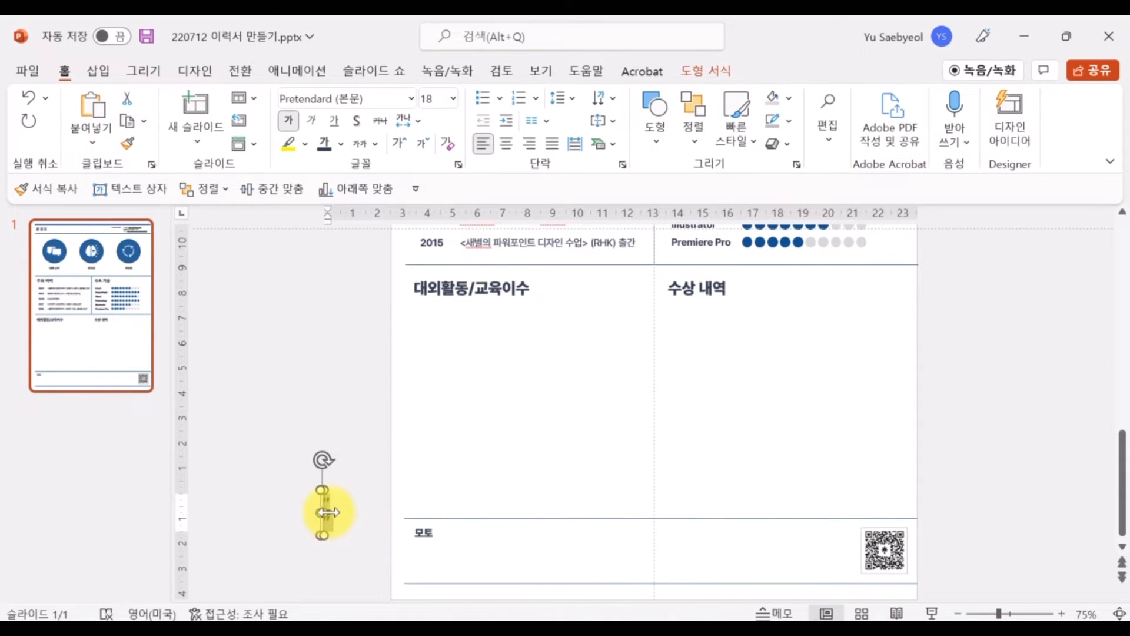
left_click_drag(329, 513, 448, 511)
left_click(335, 501)
type("간단하게 만들ㅇ”")
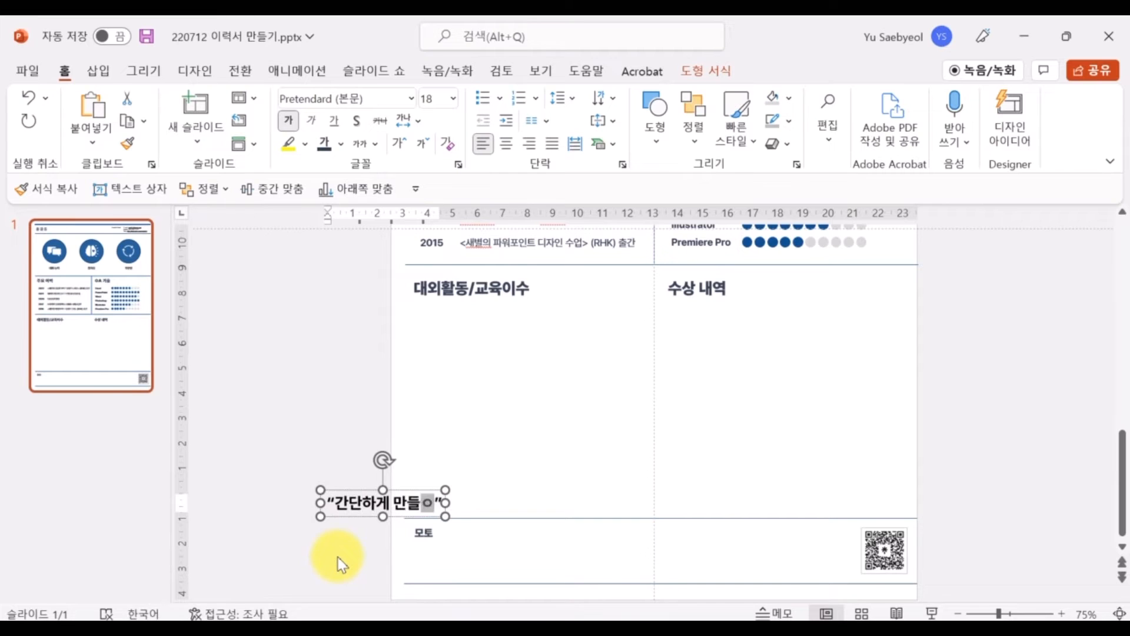
type("어라. 기억하게 만들어라.")
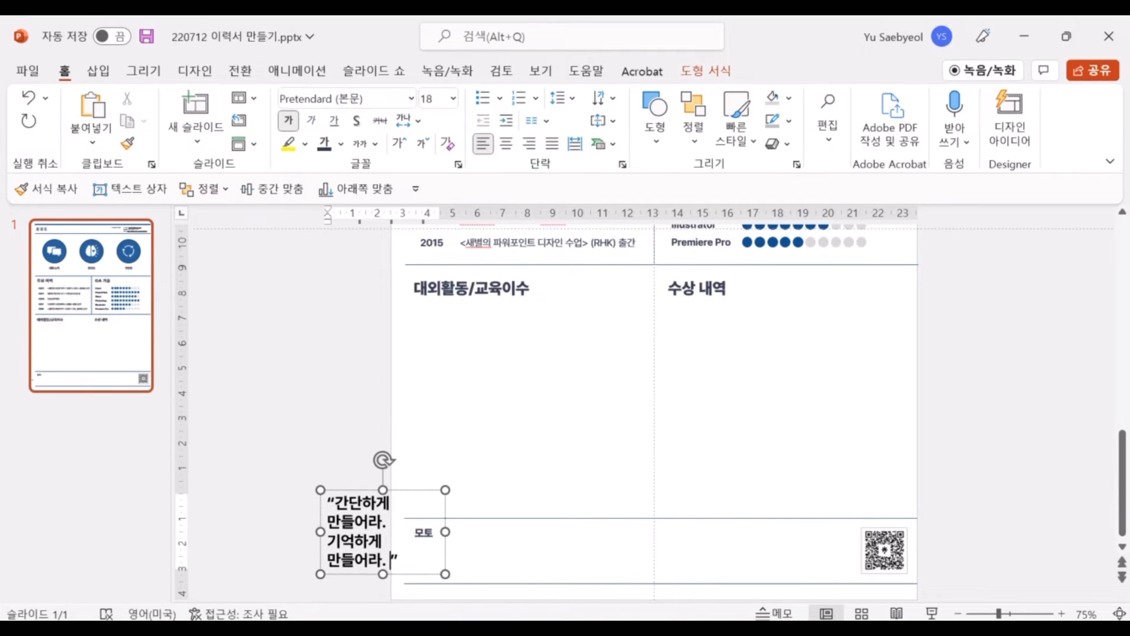
left_click_drag(445, 531, 766, 526)
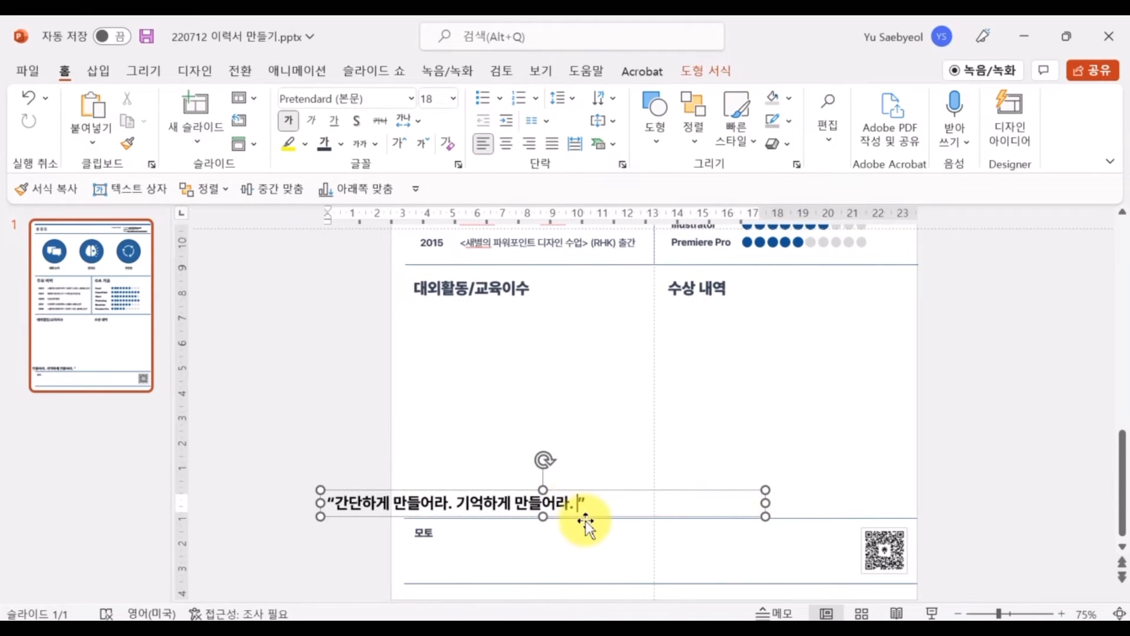
type(". 재미있게 만들어라")
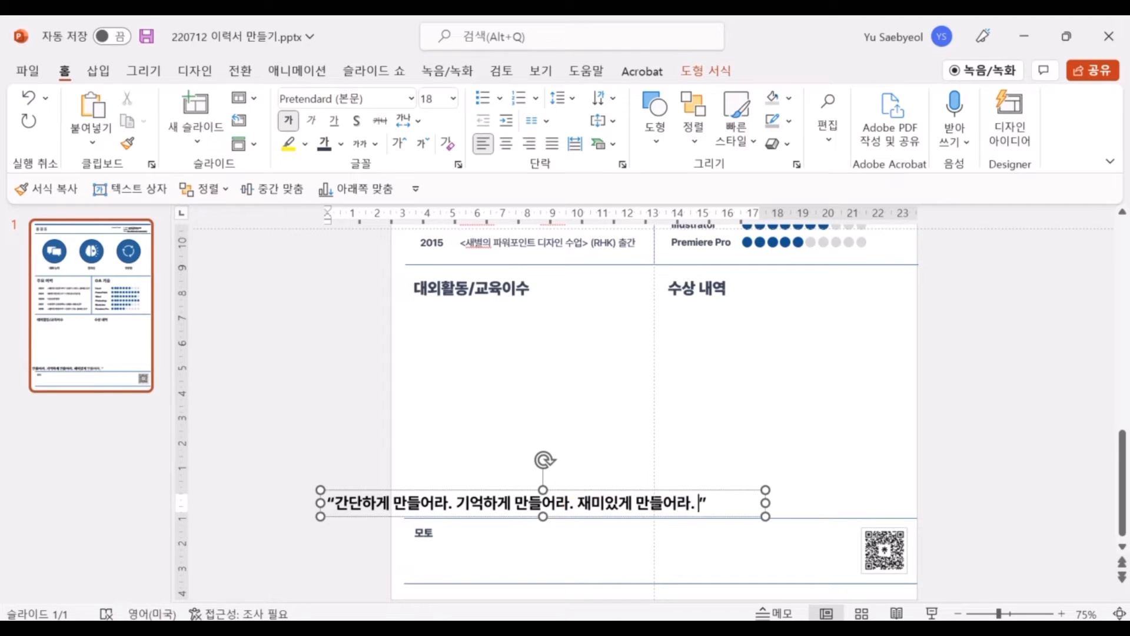
type(". ")
type("시선을")
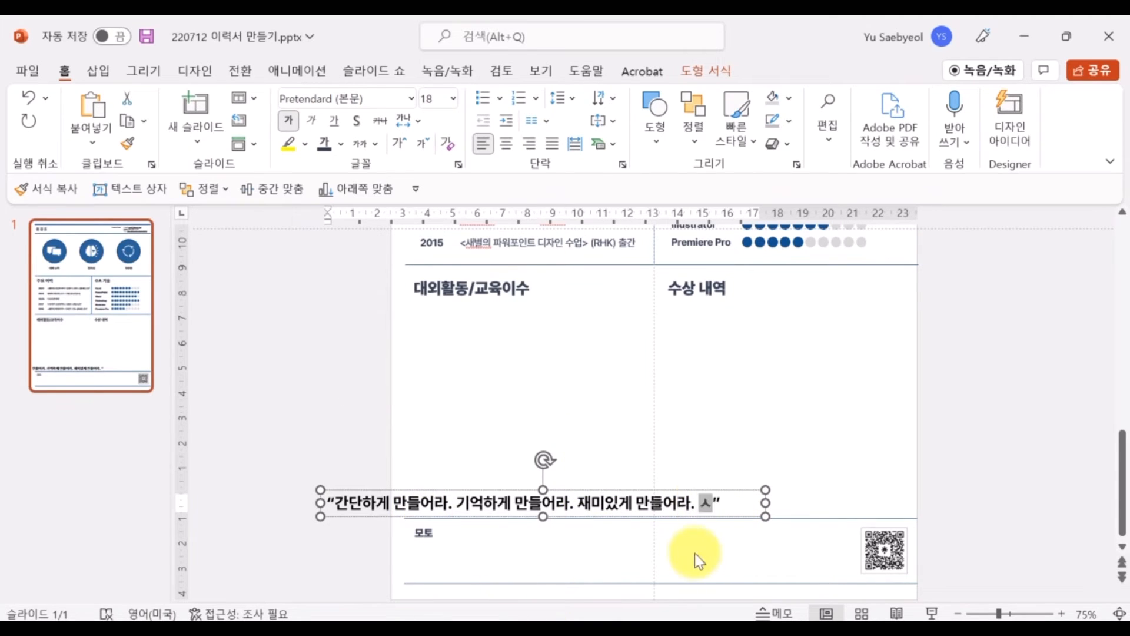
type(" 끌게 만드")
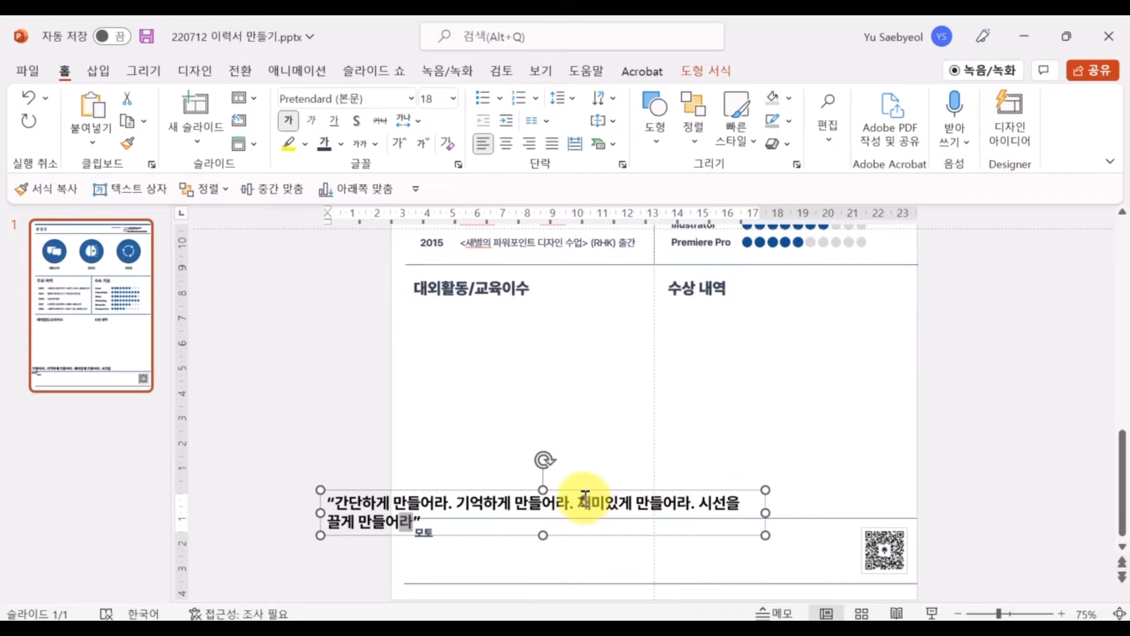
left_click_drag(766, 512, 887, 512)
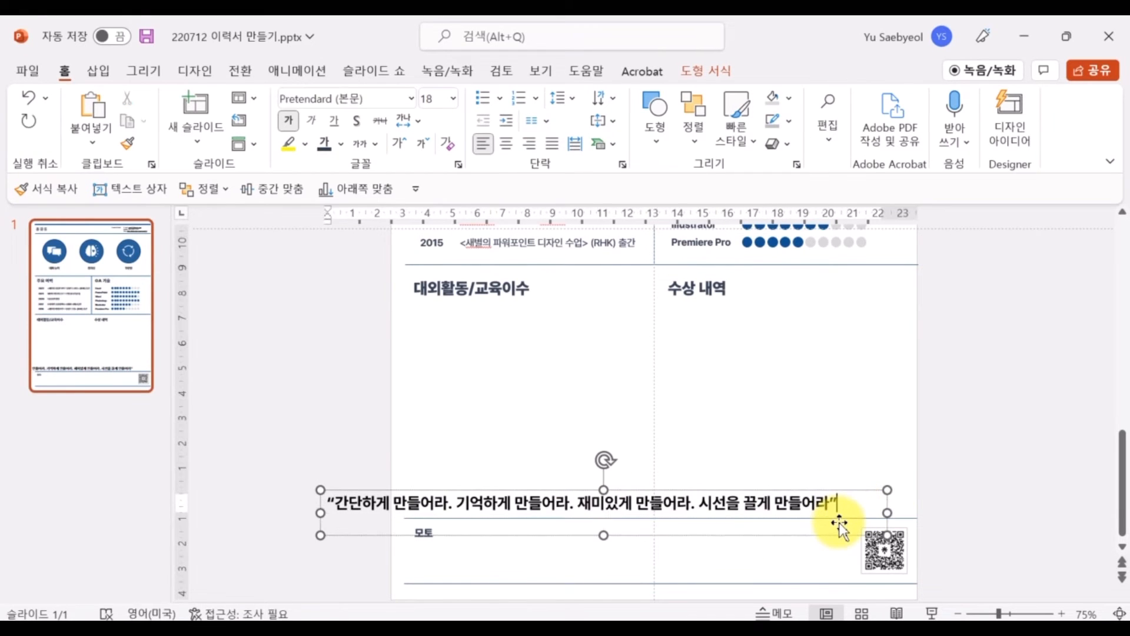
type("레오 버넷")
Reduce the quote's font size, place it beside the 모토 label, and shrink the author line
key("ctrl+a")
key("ctrl+shift+comma")
key("ctrl+shift+comma")
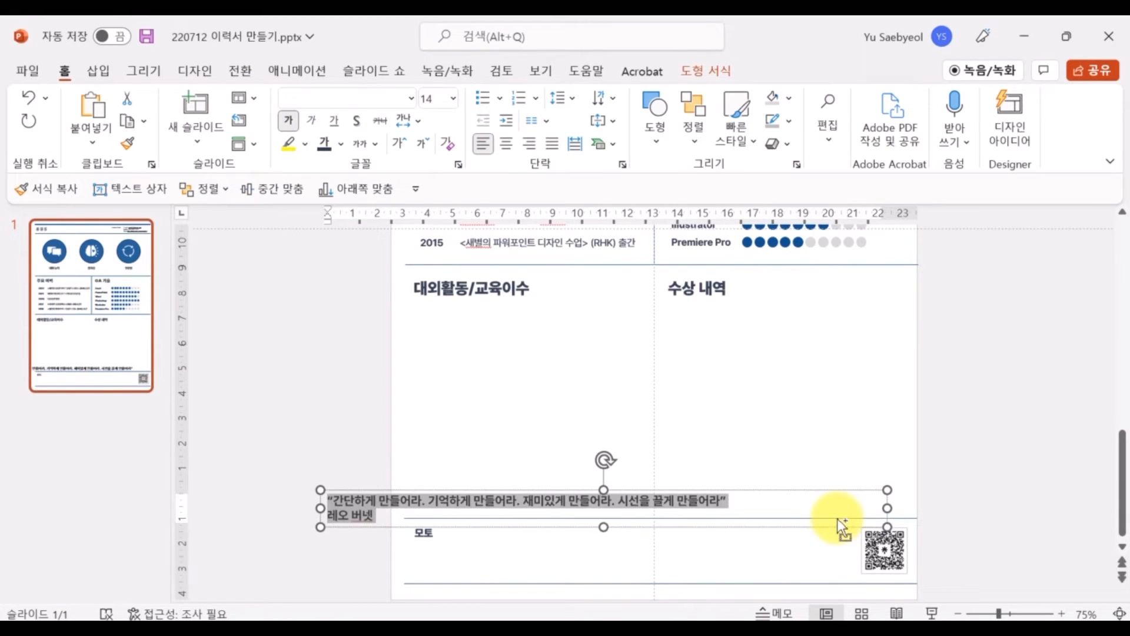
left_click_drag(687, 491, 803, 527)
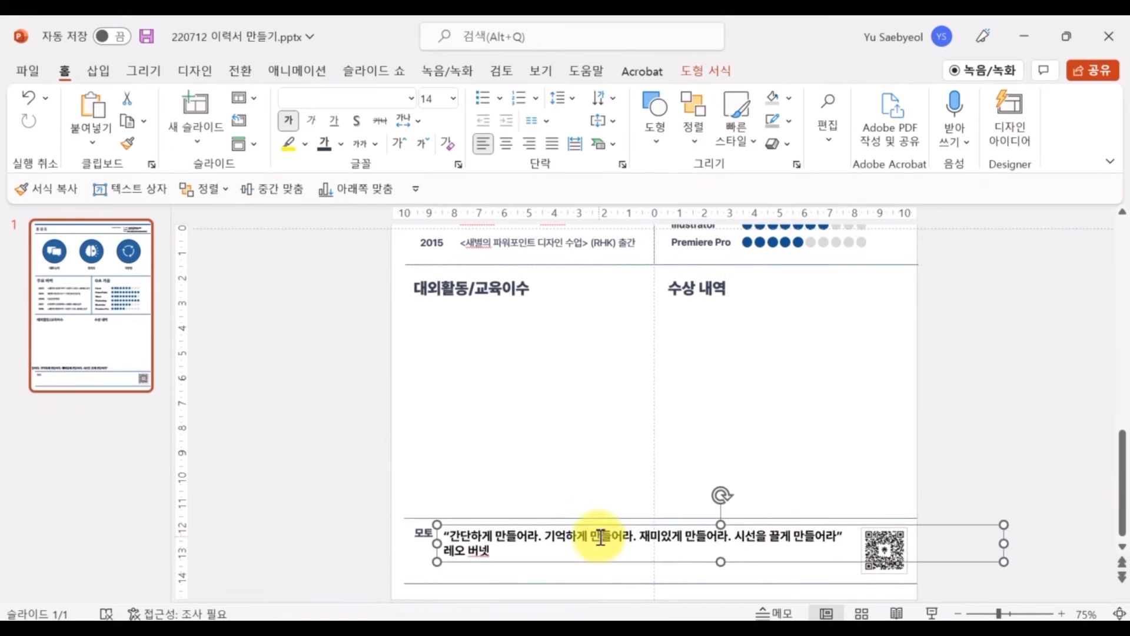
left_click_drag(538, 553, 442, 559)
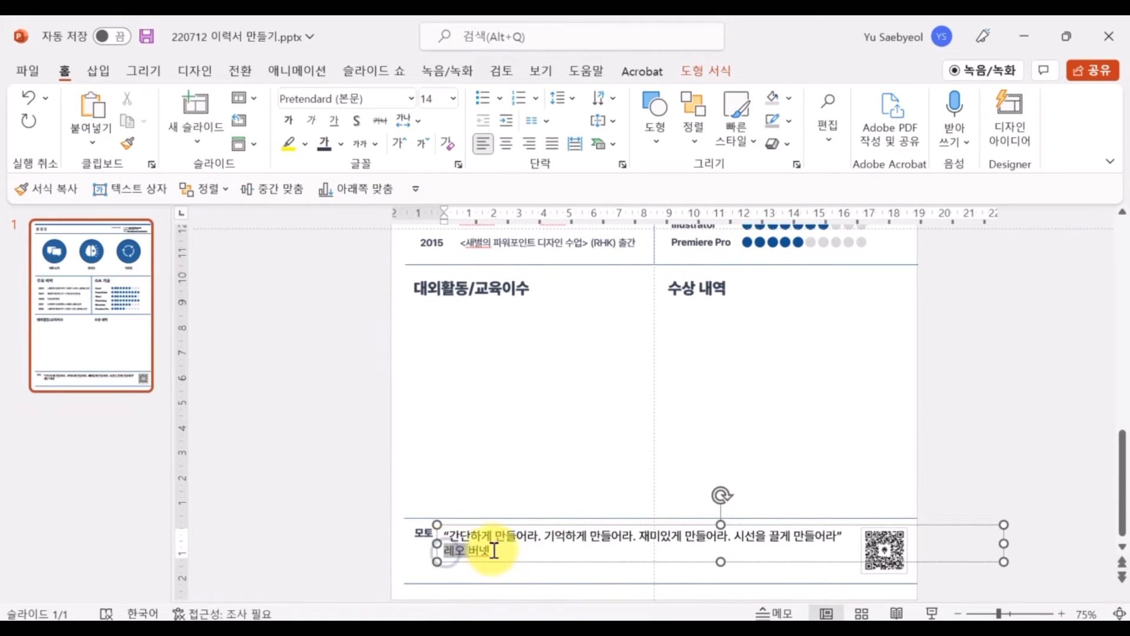
key("ctrl+shift+comma")
key("ctrl+shift+comma")
key("ctrl+shift+comma")
Set the whole quote's line spacing to Multiple
key("ctrl+a")
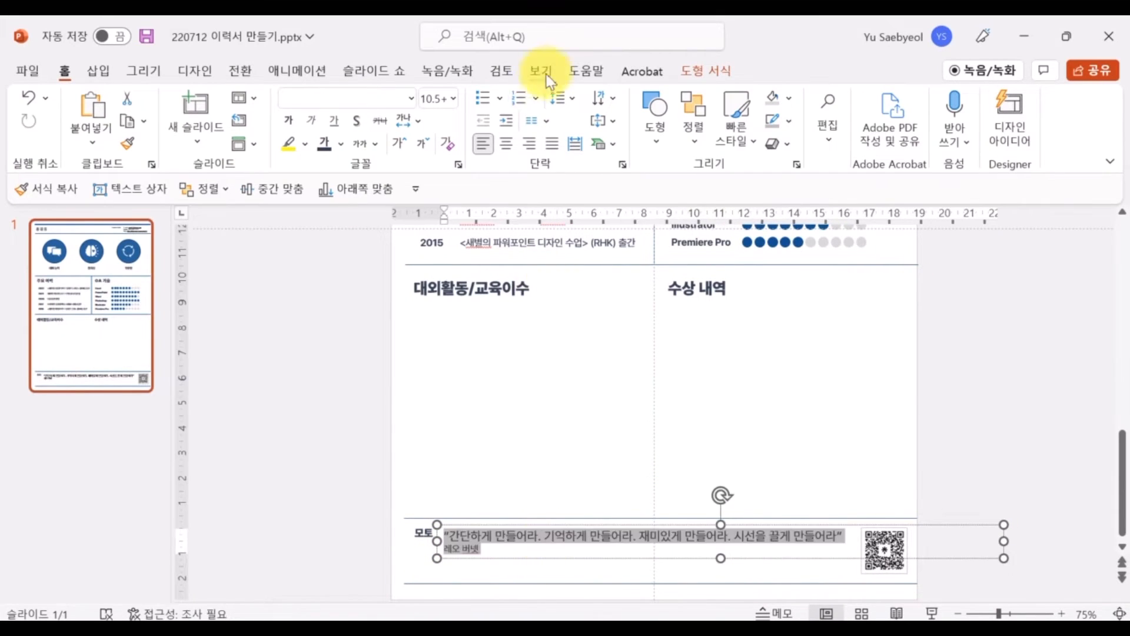
left_click(563, 98)
left_click(622, 247)
left_click(612, 377)
left_click(649, 436)
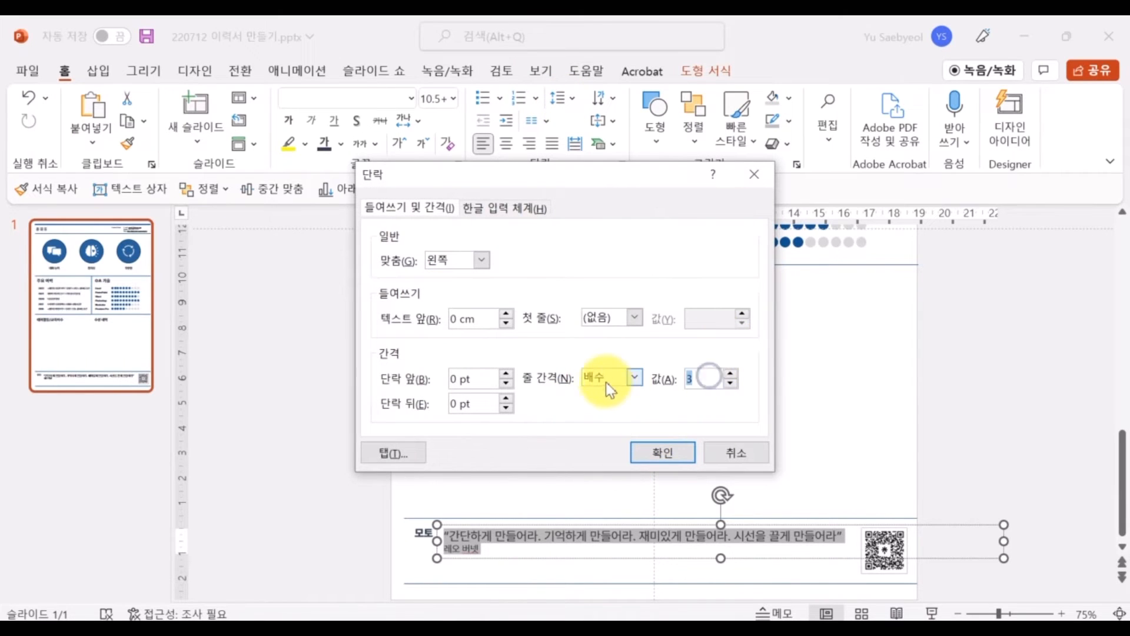
key("Return")
Put a dash before the author's name
left_click(455, 557)
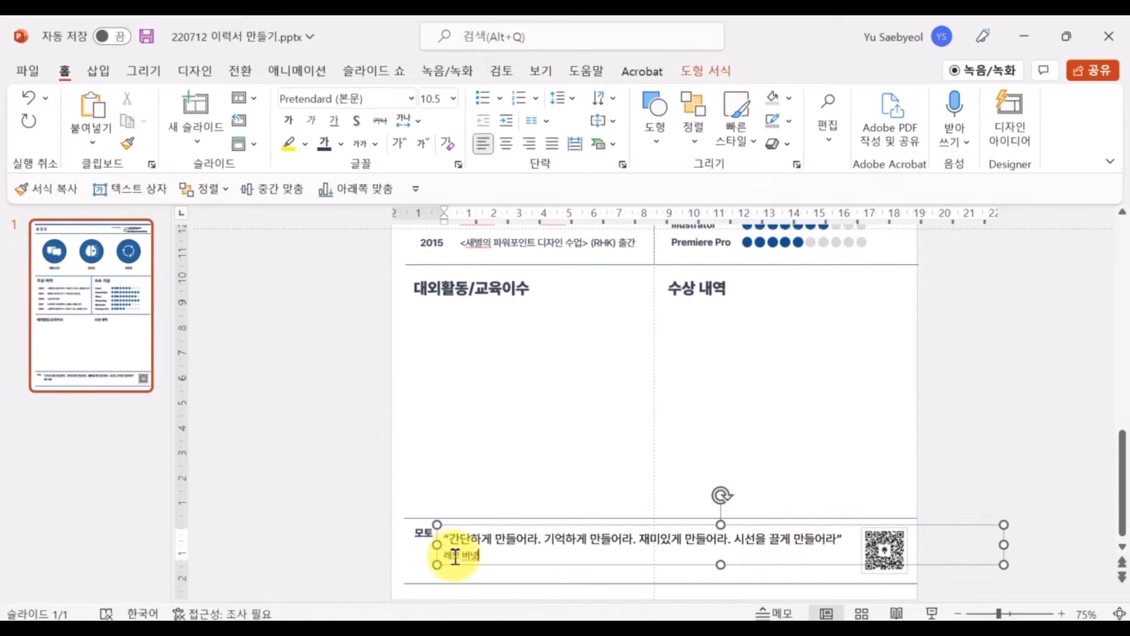
type("-")
double_click(525, 550)
left_click(832, 547)
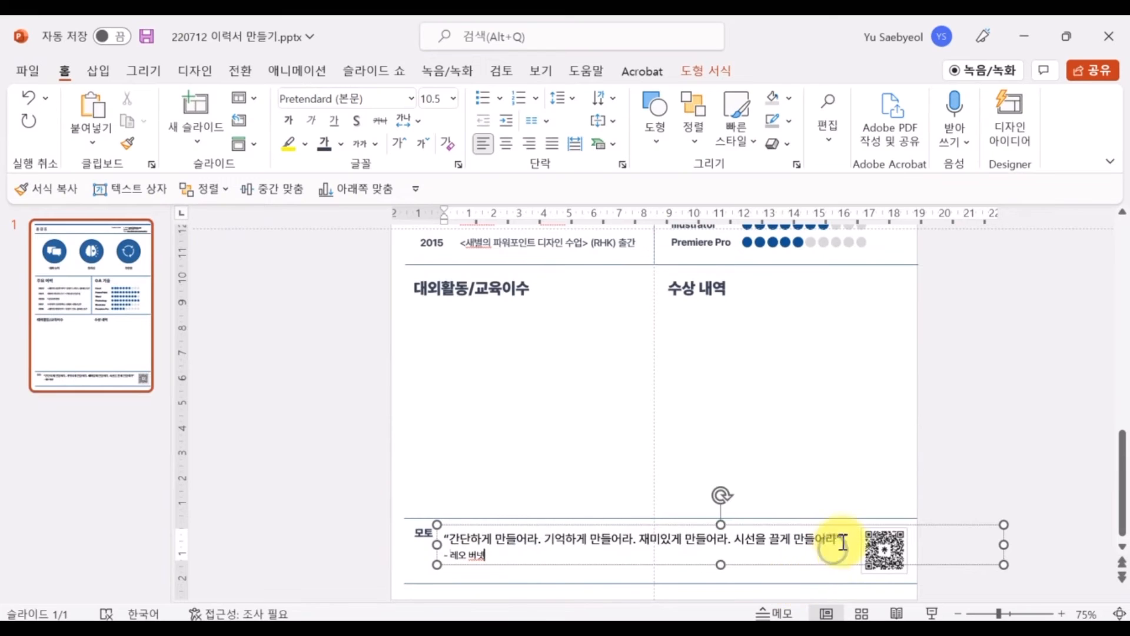
left_click_drag(446, 537, 842, 542)
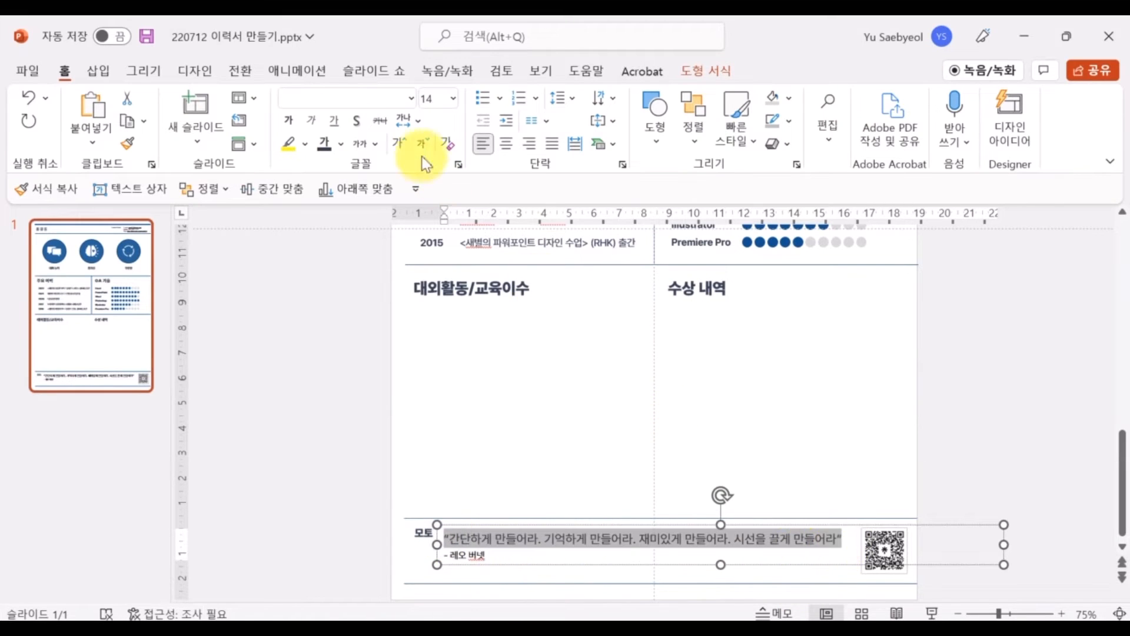
Narrow the quote box so it clears the QR code
left_click_drag(1003, 543, 854, 542)
left_click(503, 531)
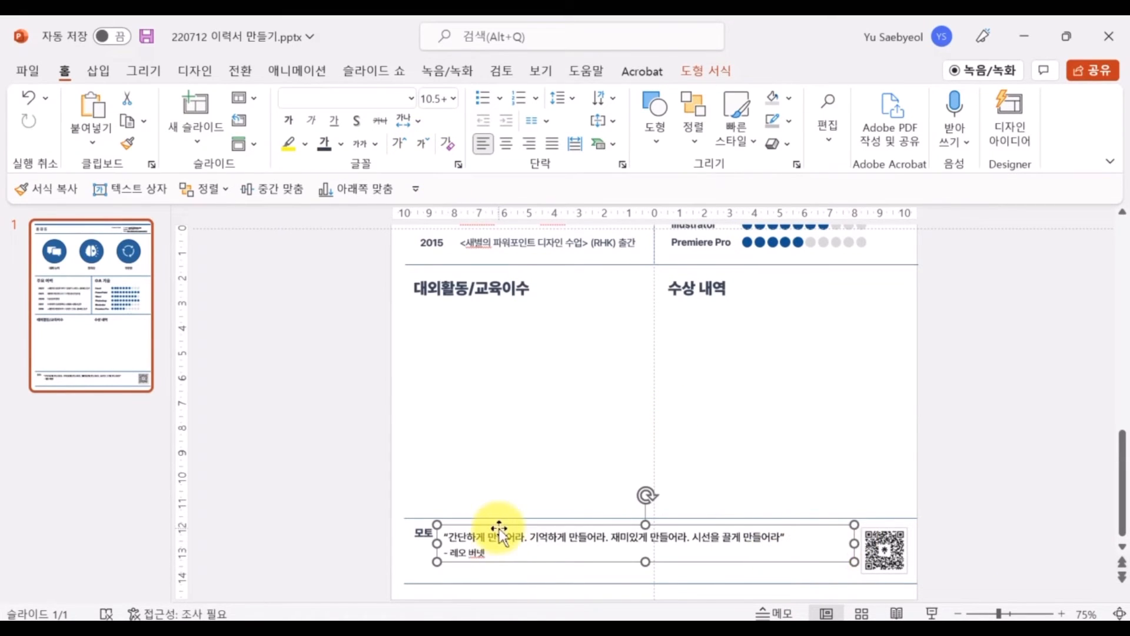
left_click(351, 527)
left_click(355, 514)
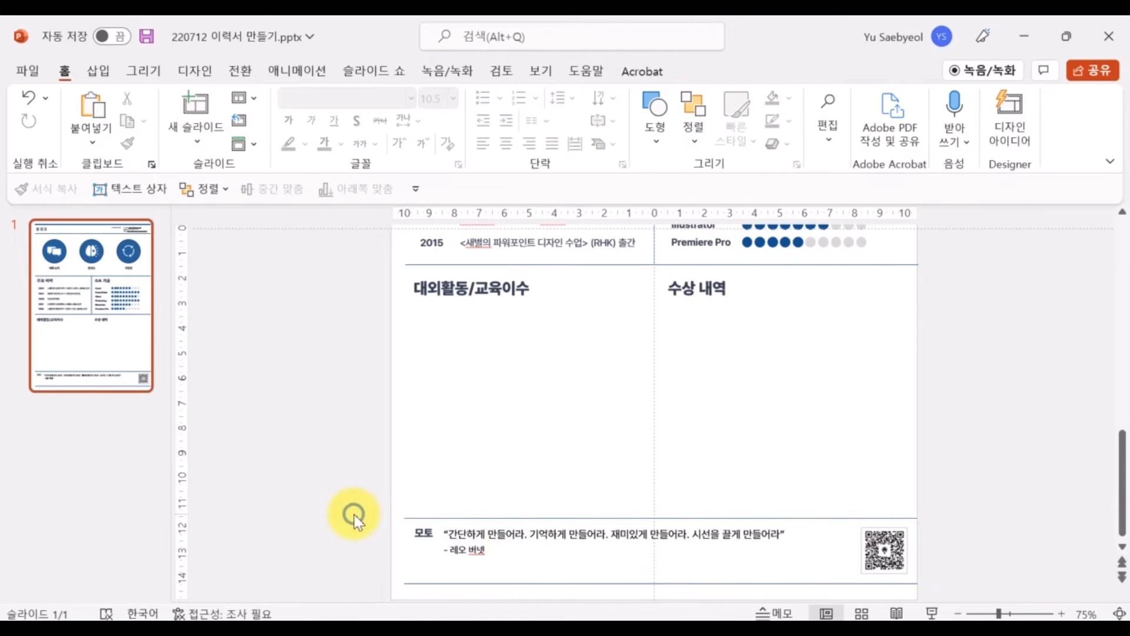
scroll(365, 422, "up", 5)
scroll(357, 423, "down", 3)
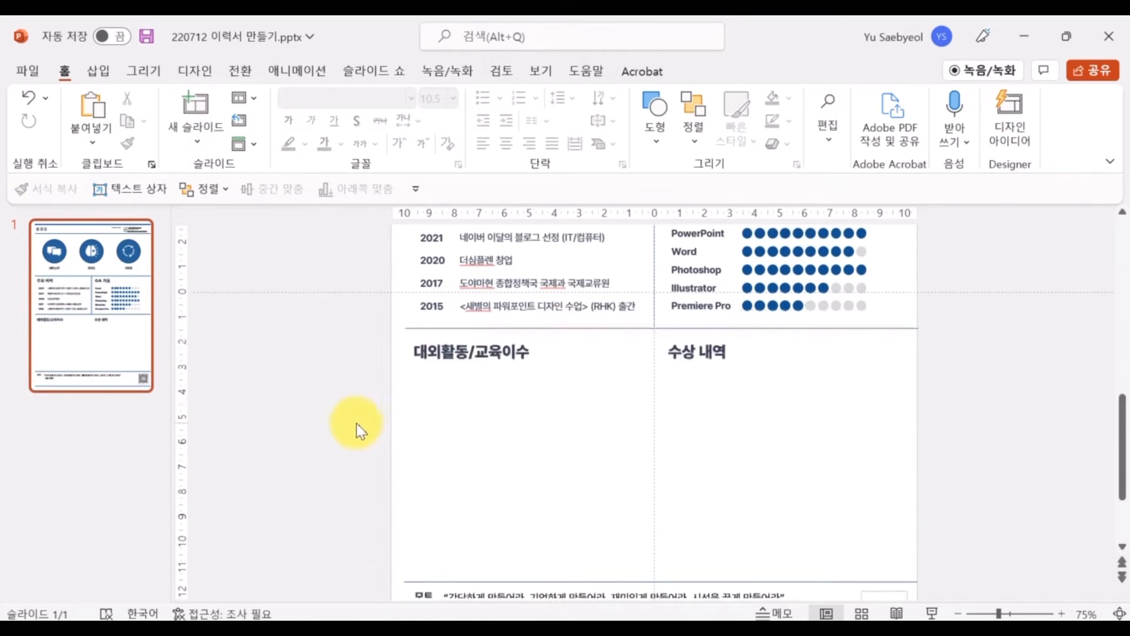
Draw a straight divider line across the left column
left_click(99, 71)
left_click(302, 118)
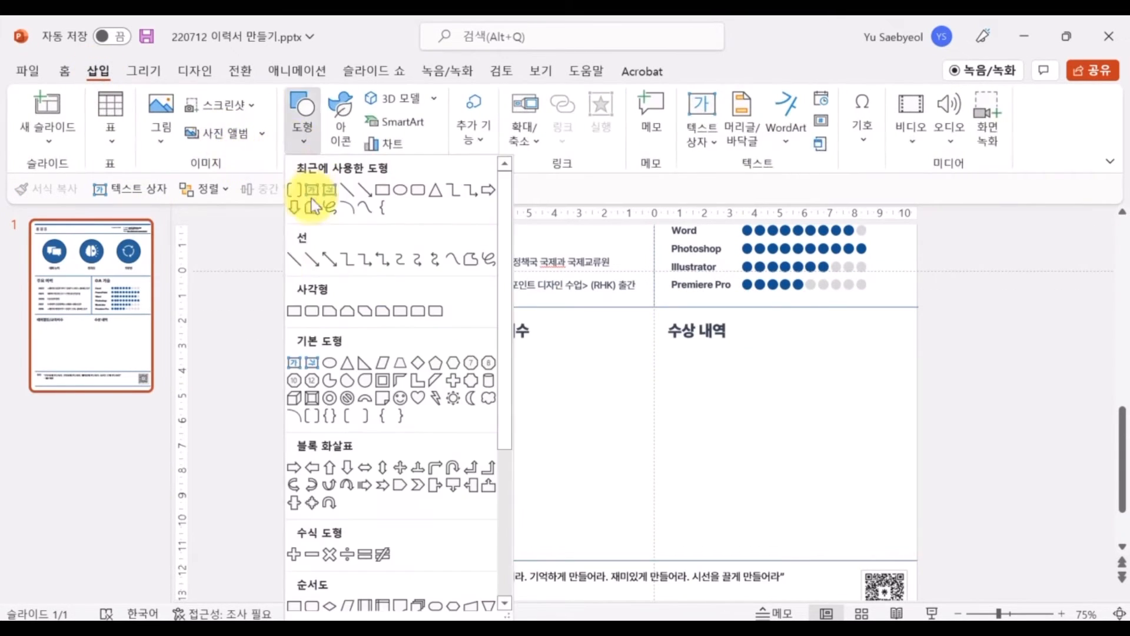
left_click(292, 259)
left_click_drag(414, 454, 654, 505)
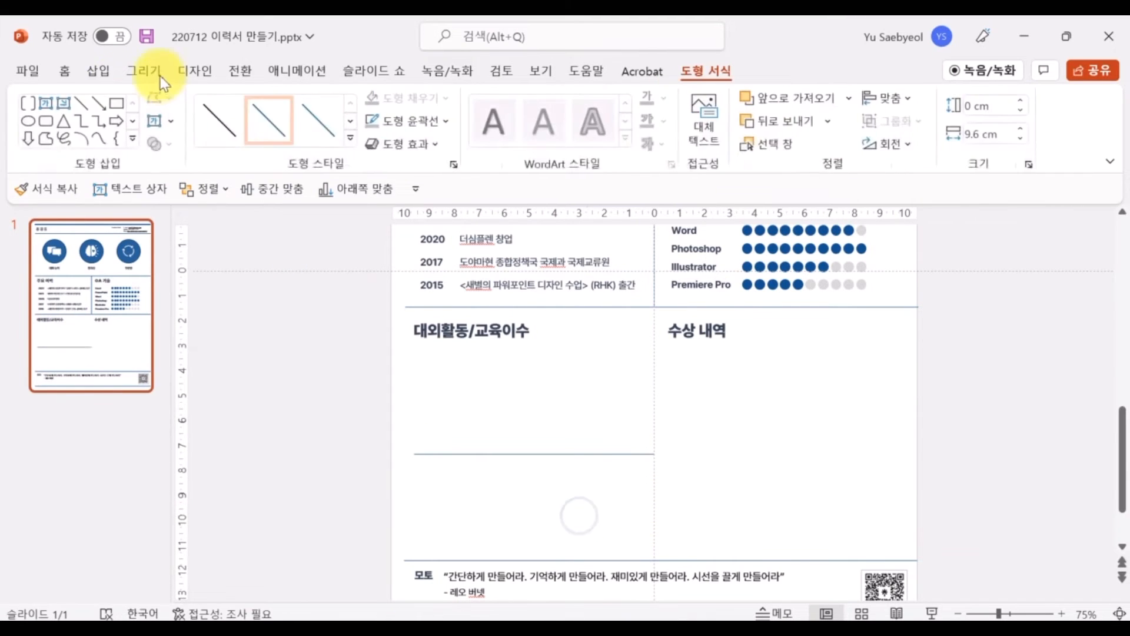
Draw a light grey 2.49 cm circle under the 수상 내역 heading
left_click(99, 72)
left_click(302, 118)
left_click(312, 362)
left_click_drag(675, 357, 748, 429)
left_click(406, 97)
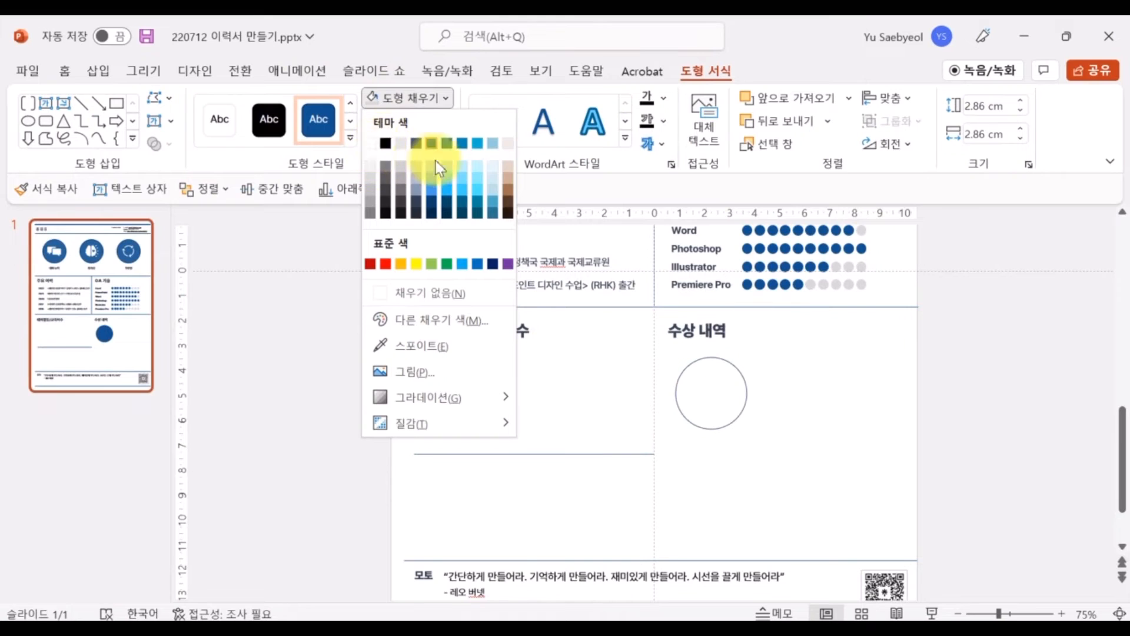
left_click(371, 171)
left_click_drag(748, 429, 738, 420)
left_click_drag(705, 374, 717, 463)
Duplicate the circle into a stack of three, align them left, group and slightly shrink them
key("ctrl+d")
left_click(711, 470, "shift")
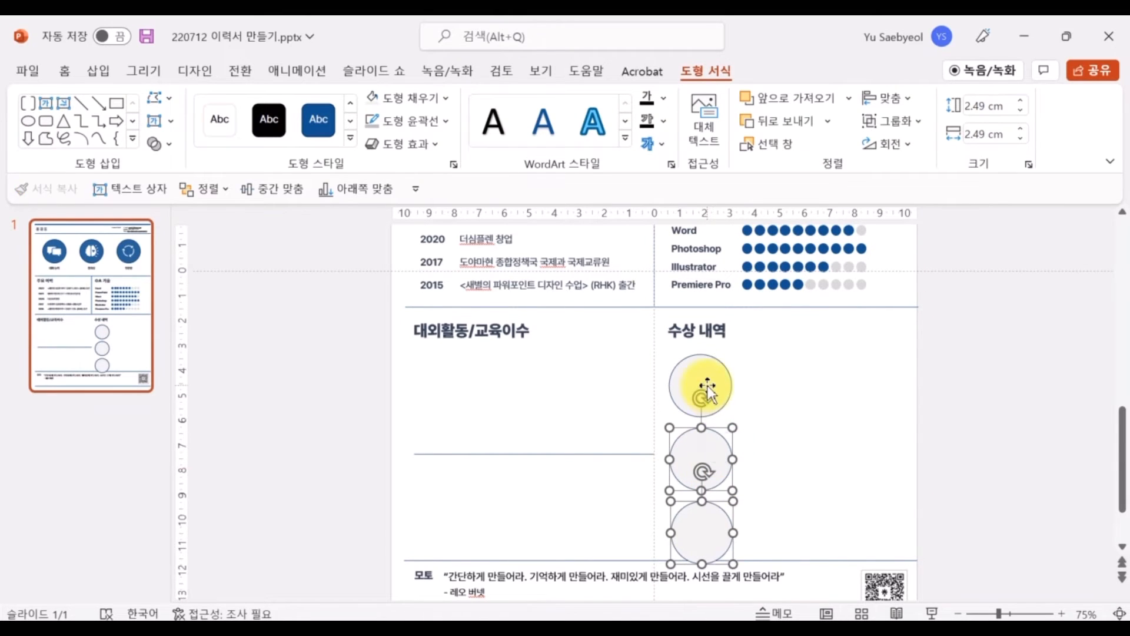
left_click(706, 384, "shift")
left_click(885, 98)
left_click(920, 128)
key("ctrl+g")
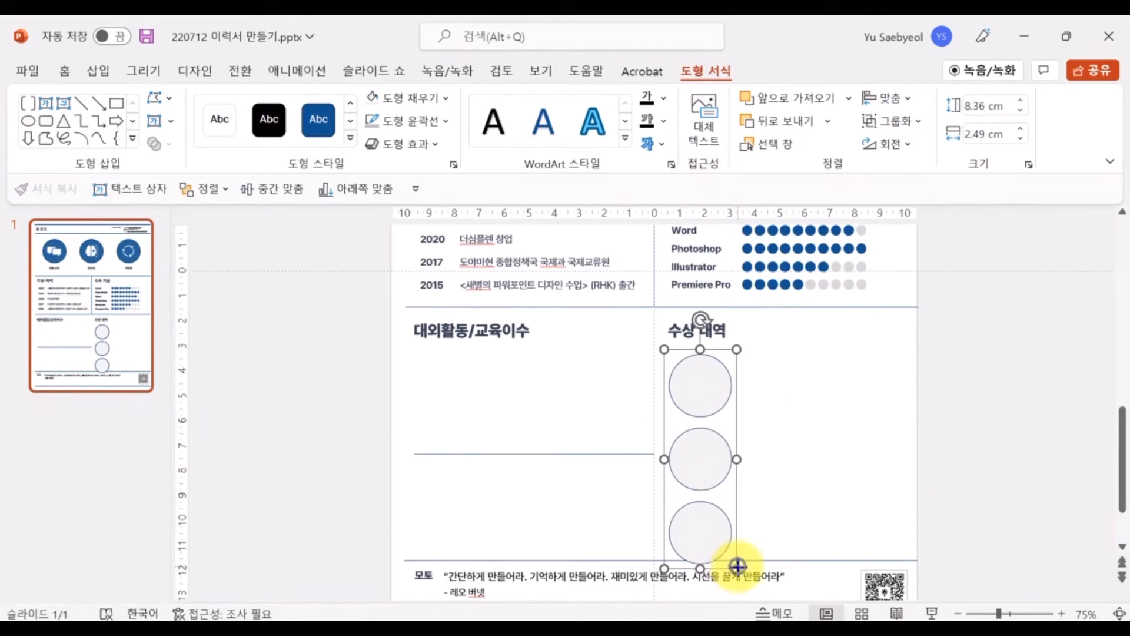
left_click_drag(738, 566, 724, 514)
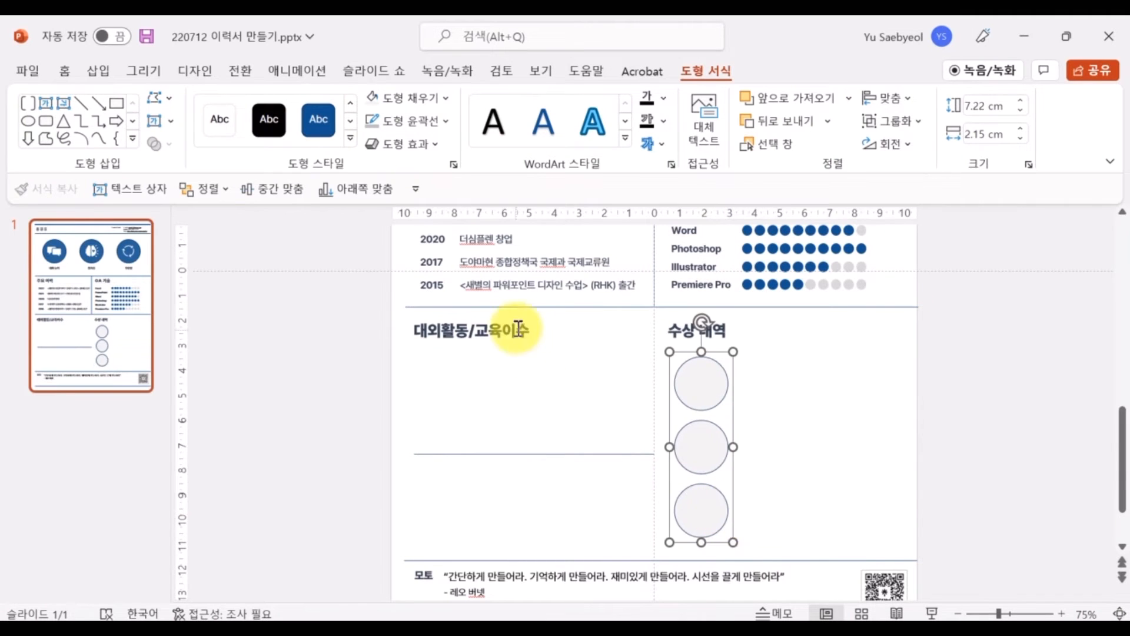
Copy the 대외활동/교육이수 heading below the divider and rename it 외국어/자격증
left_click_drag(514, 328, 525, 459)
key("F2")
type("외국어/자격증")
left_click(532, 497)
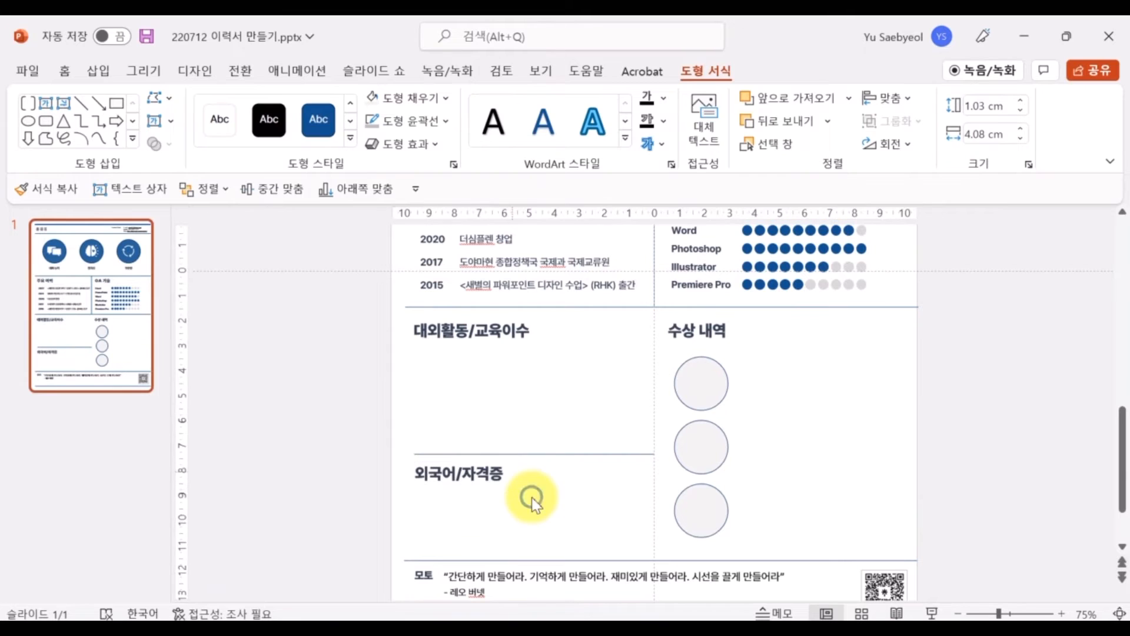
Duplicate the 2015 row into a 2014 entry '네이버 소프트웨어 멤버십 예비과정'
scroll(525, 352, "up", 1)
left_click(427, 346)
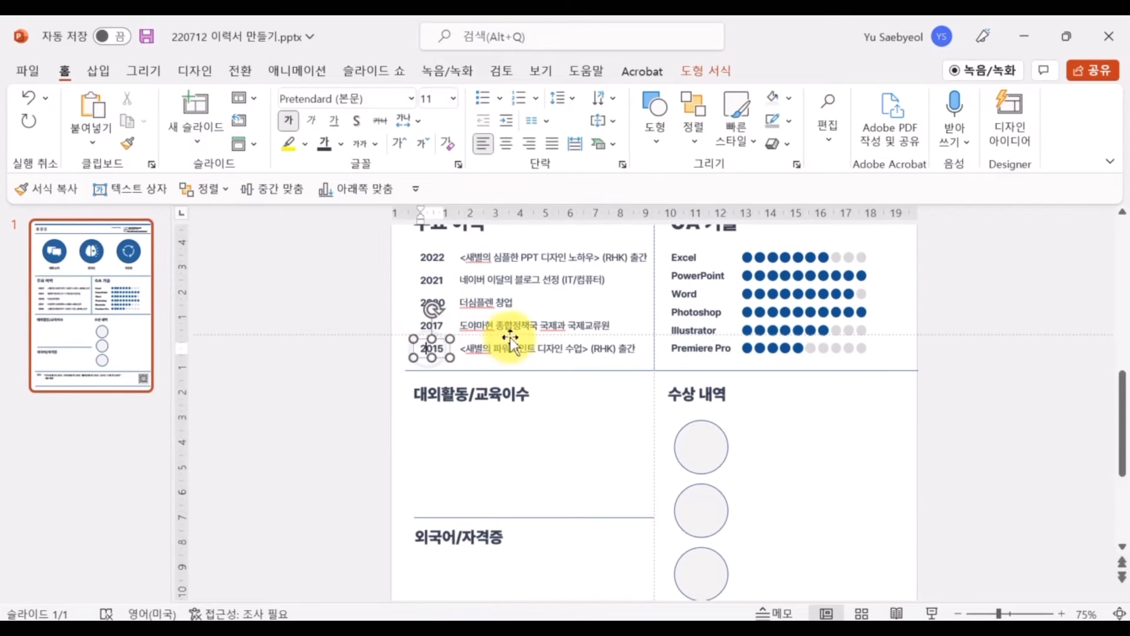
left_click(512, 341, "shift")
key("ctrl+d")
left_click_drag(637, 346, 630, 425)
left_click(433, 425)
key("ctrl+a")
type("2014")
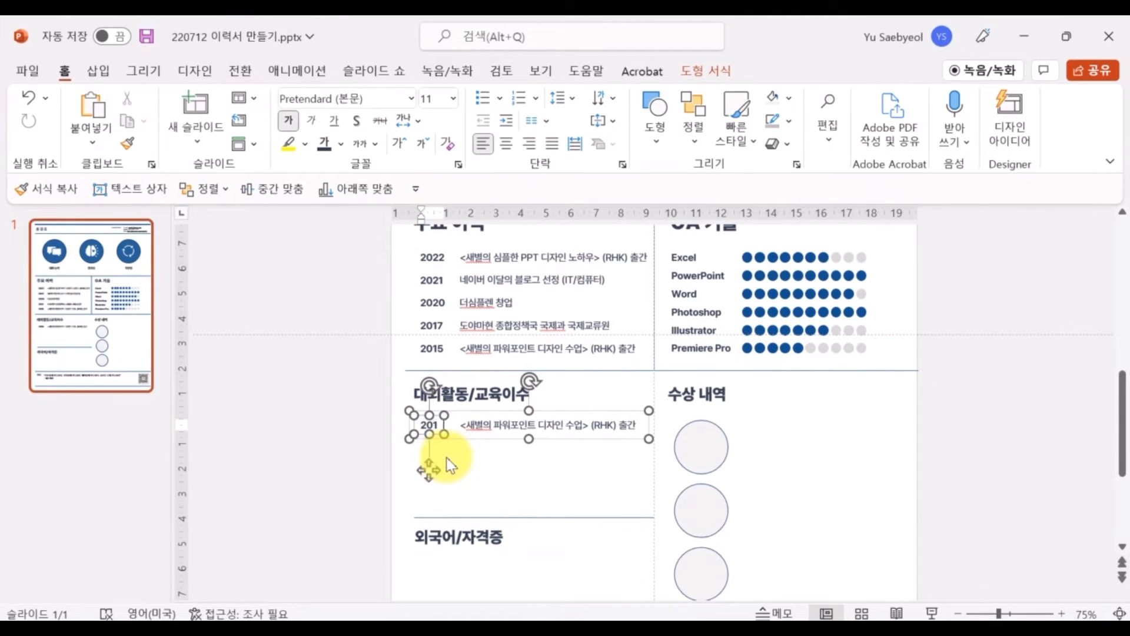
left_click(508, 425)
key("ctrl+a")
type("네이버 소프트웨어 멤버십 예비과정")
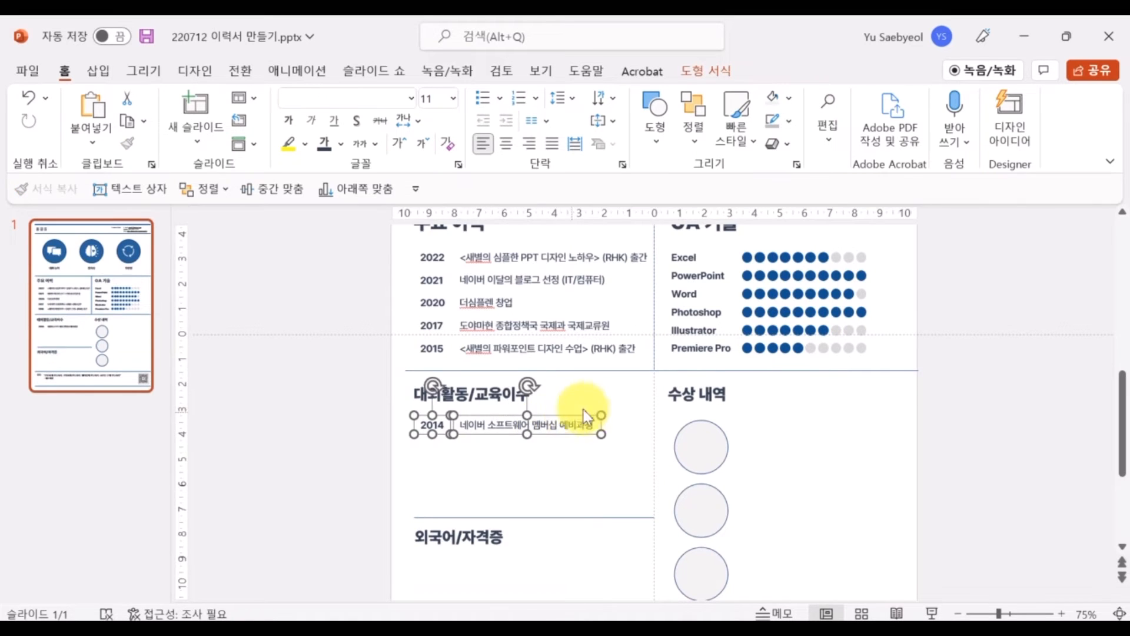
Copy the row three more times and change the first copy to year 2018 with a new description
left_click_drag(583, 409, 593, 438)
key("F4")
key("F4")
left_click(324, 422)
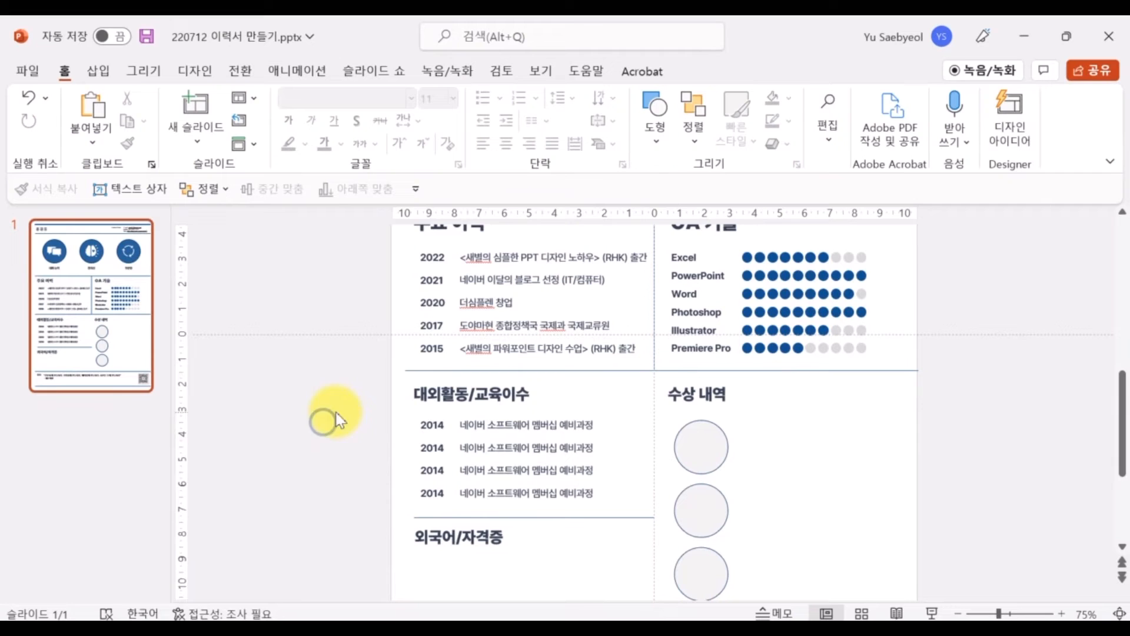
left_click(442, 424)
key("BackSpace")
type("8")
triple_click(562, 426)
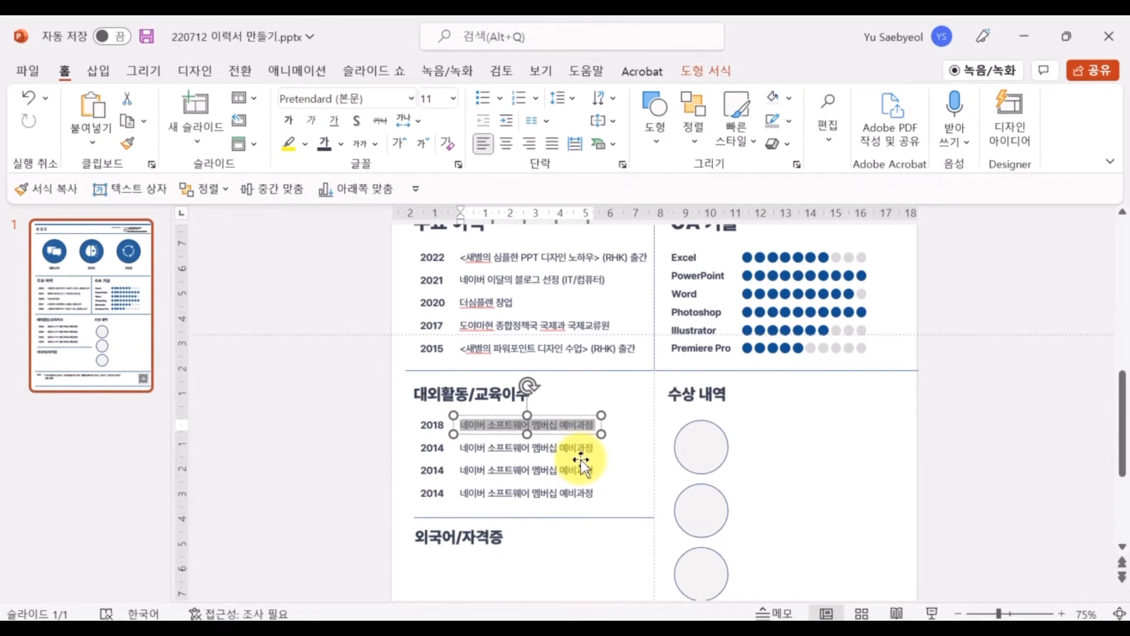
type("한국ㅇ")
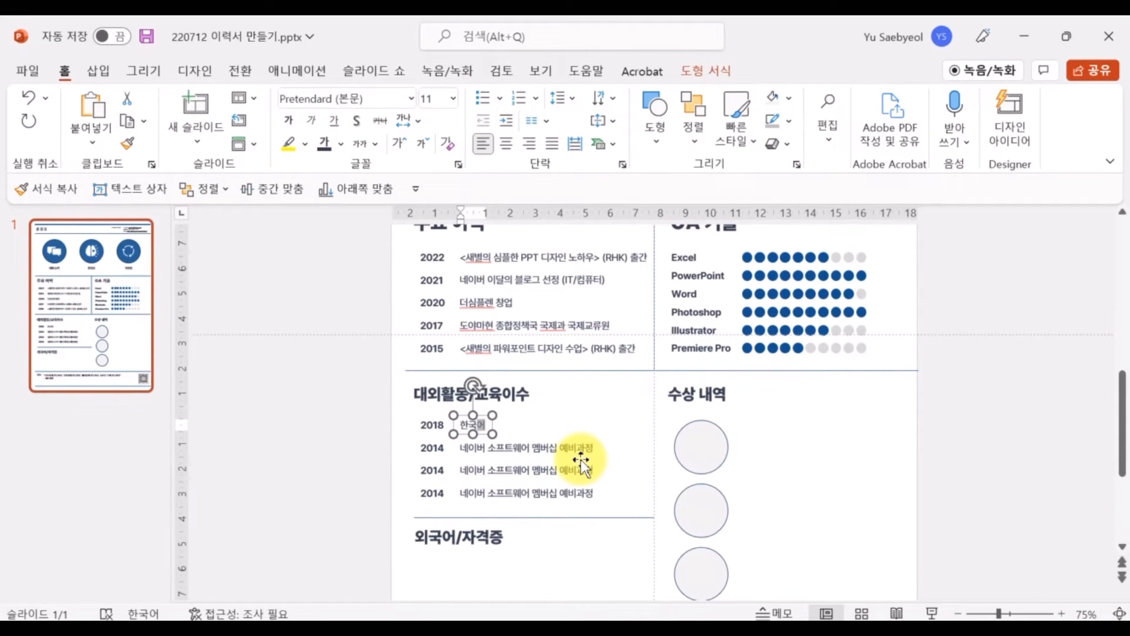
type("어 교원 협")
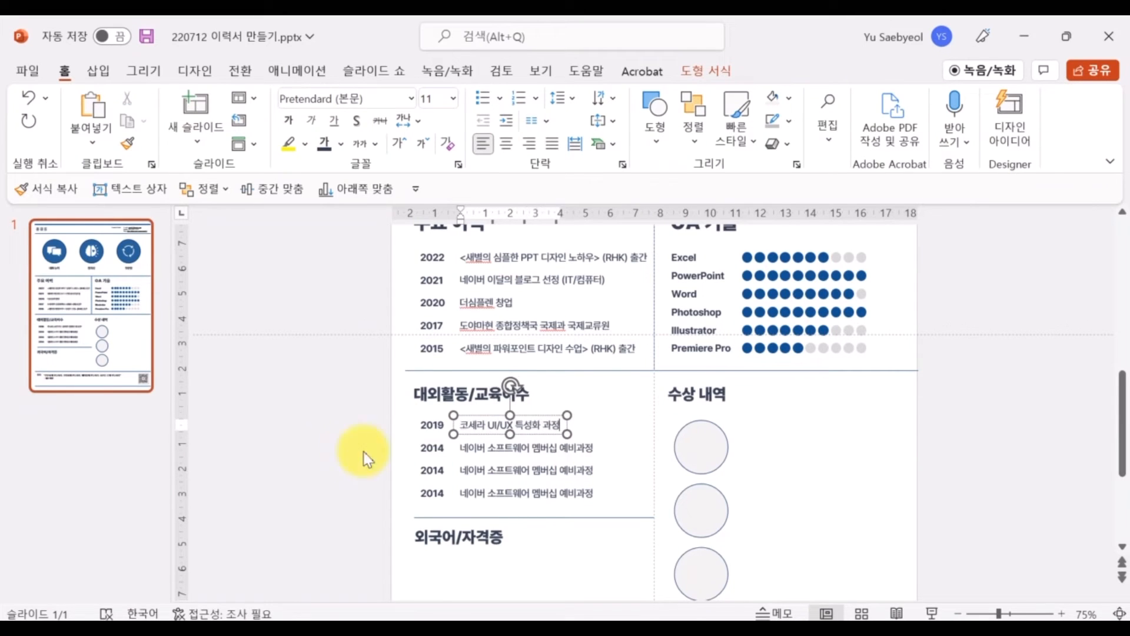
left_click(368, 459)
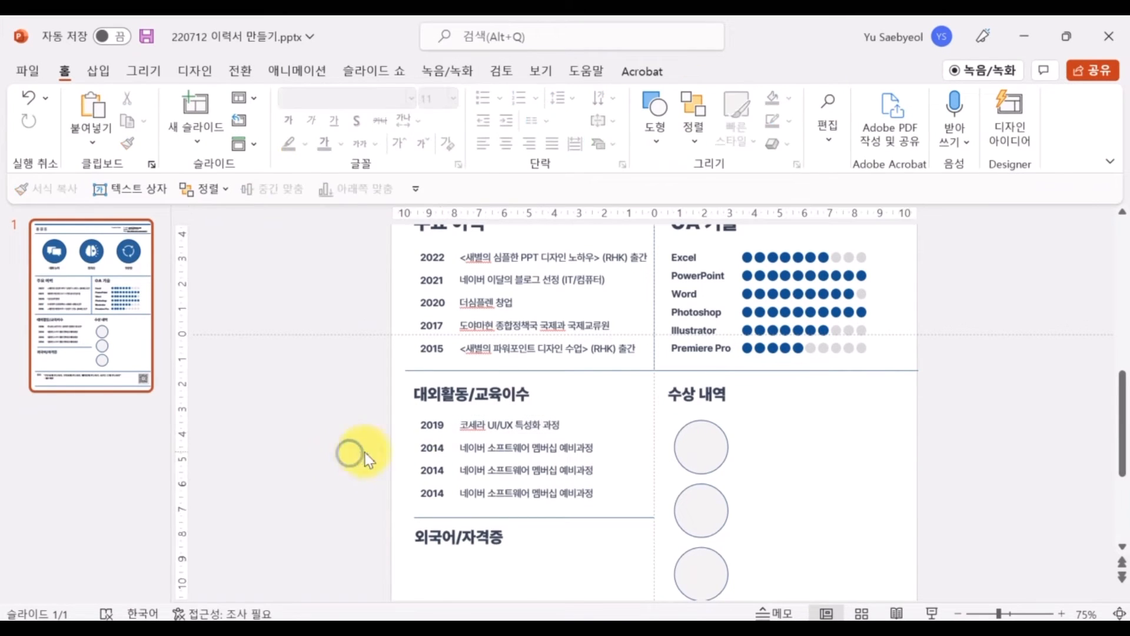
Enter the third row's description beginning '한일/월한 통…'
left_click(433, 448)
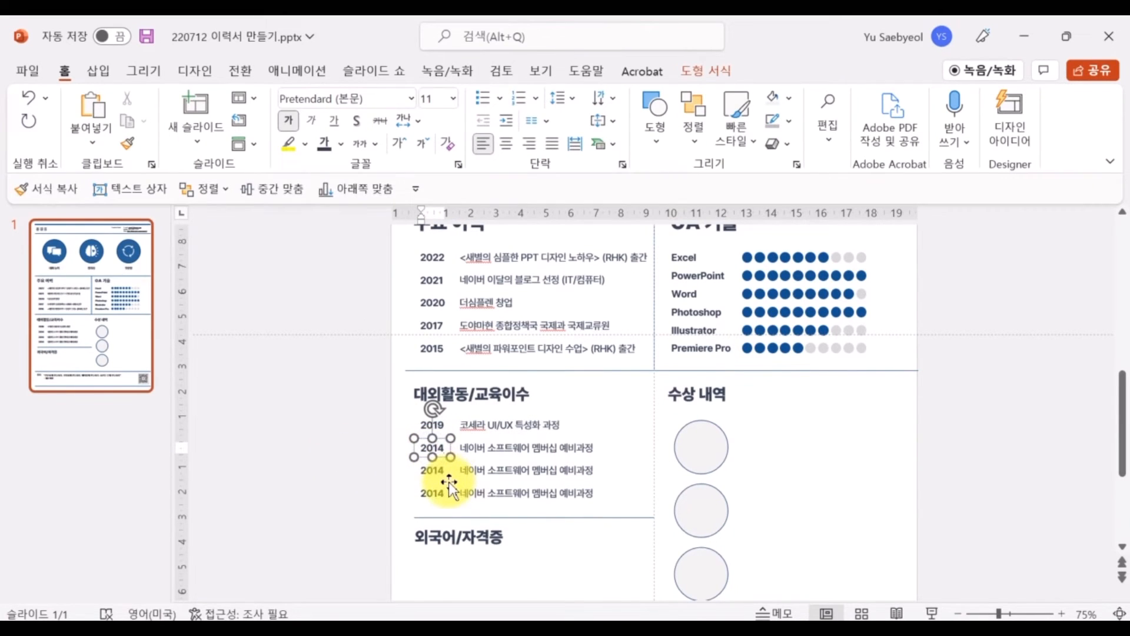
left_click(539, 449)
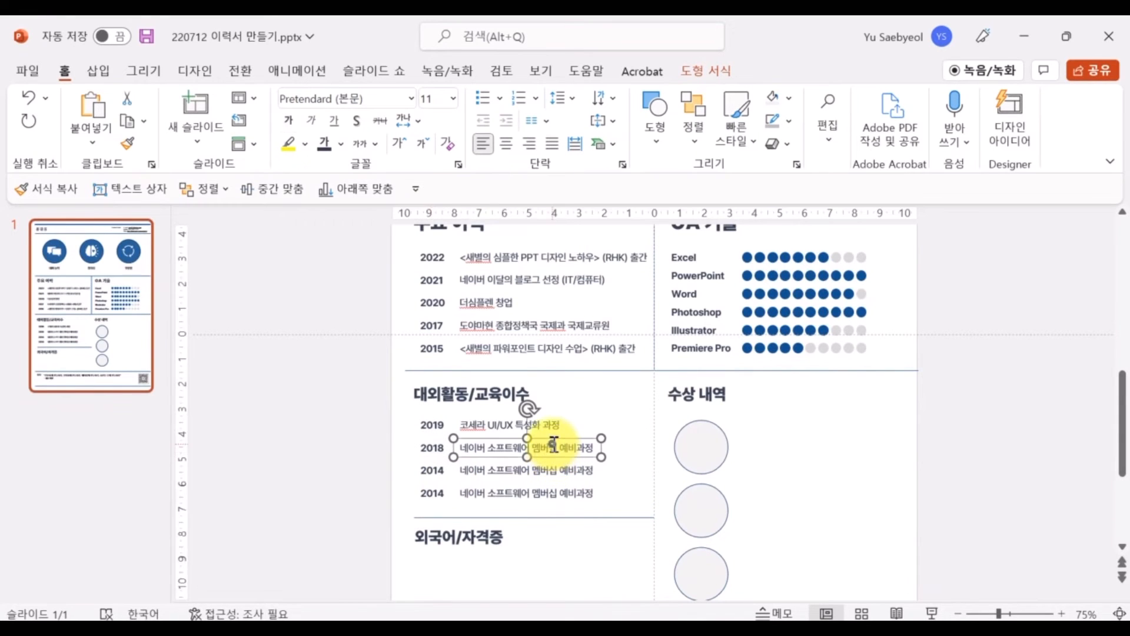
left_click(436, 470)
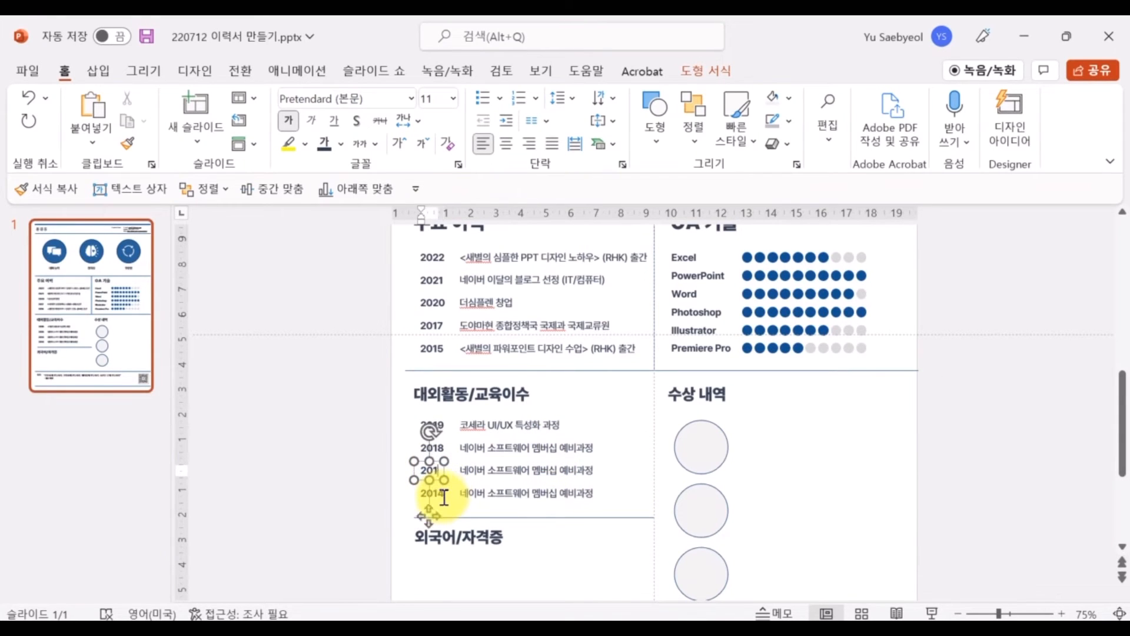
left_click(583, 472)
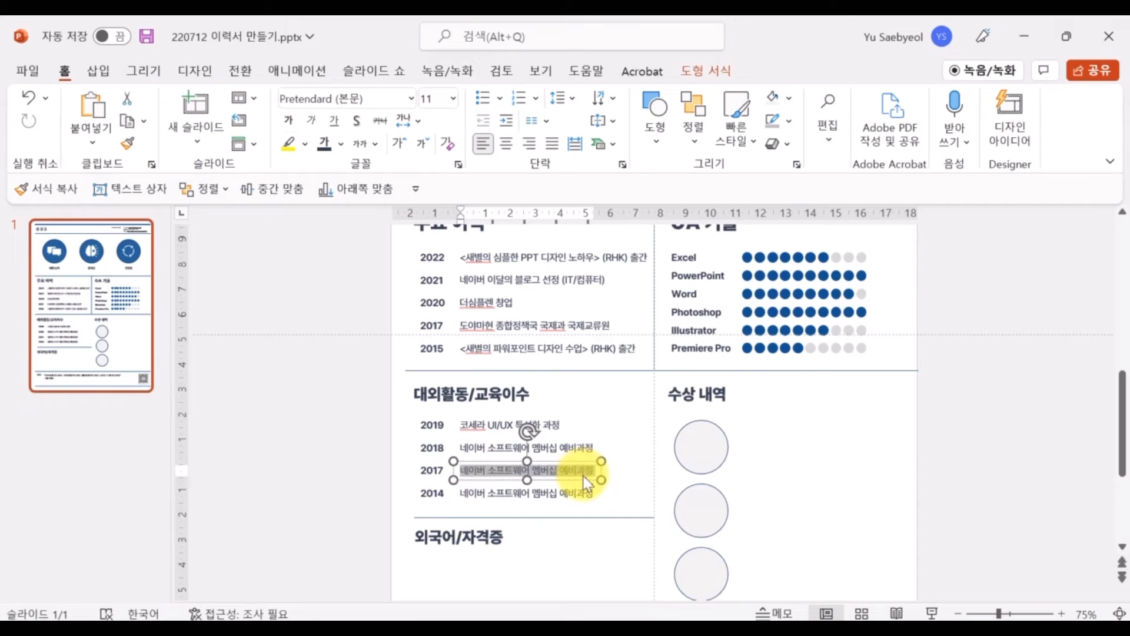
type("한일/")
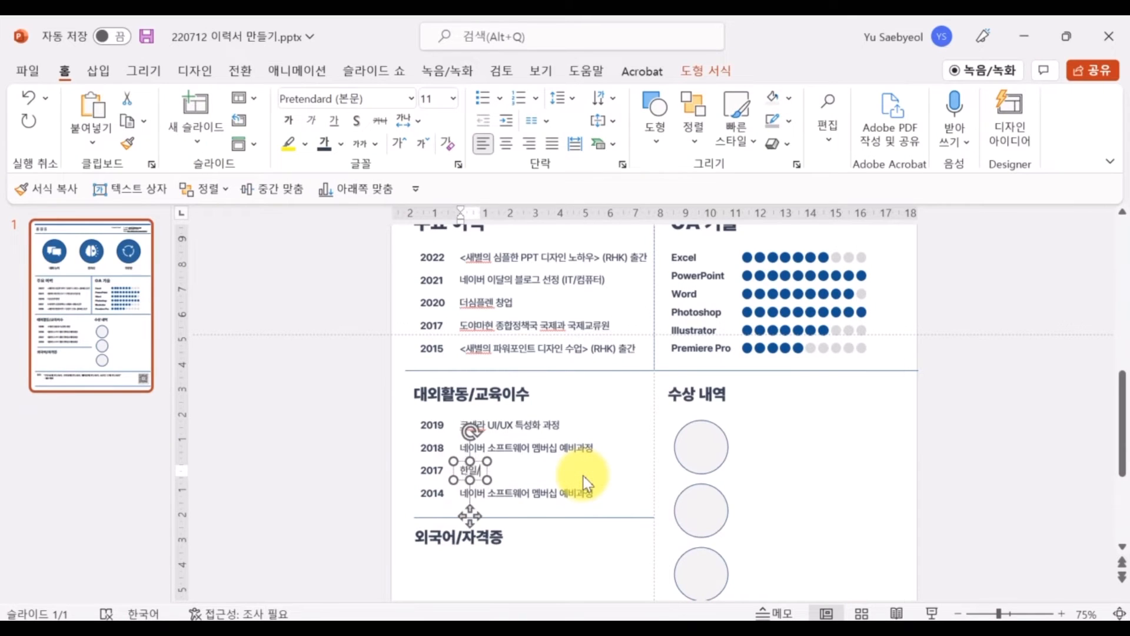
type("월한 통역 및 번역 연수")
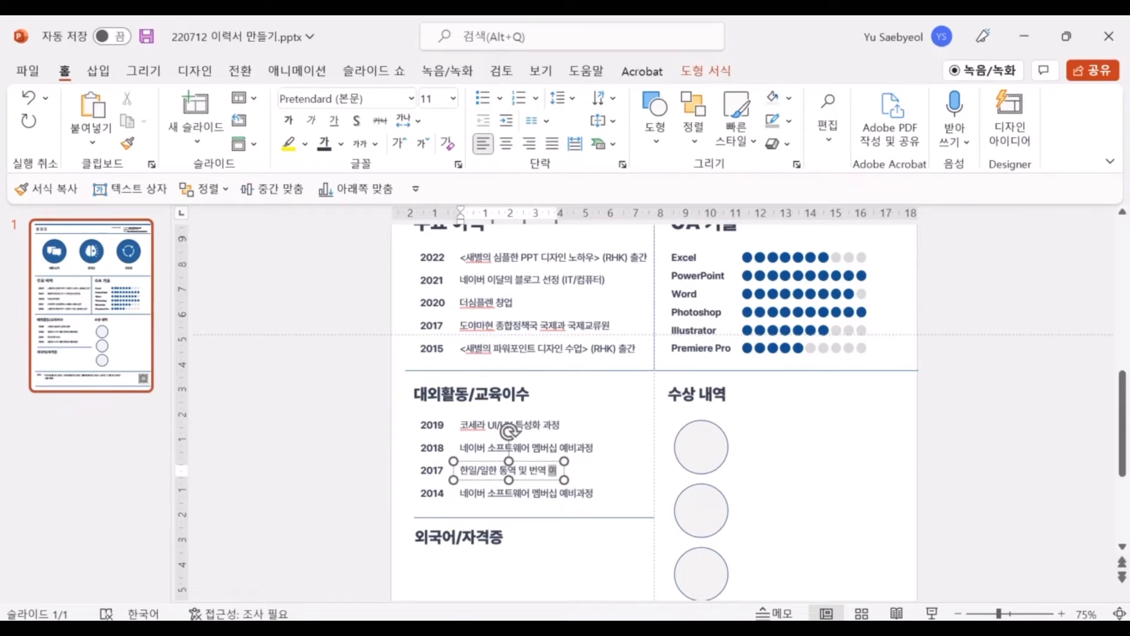
Rewrite the 2018 description as '한국어 교원 양성 과정'
left_click(465, 449)
key("ctrl+a")
type("한국어 교원 예")
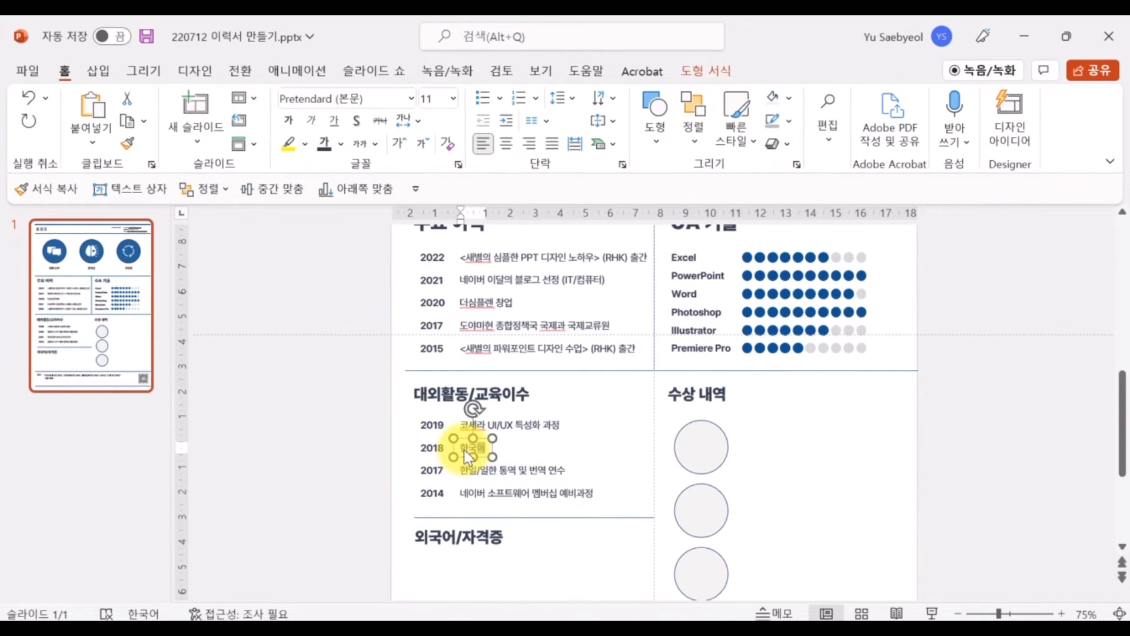
left_click(316, 397)
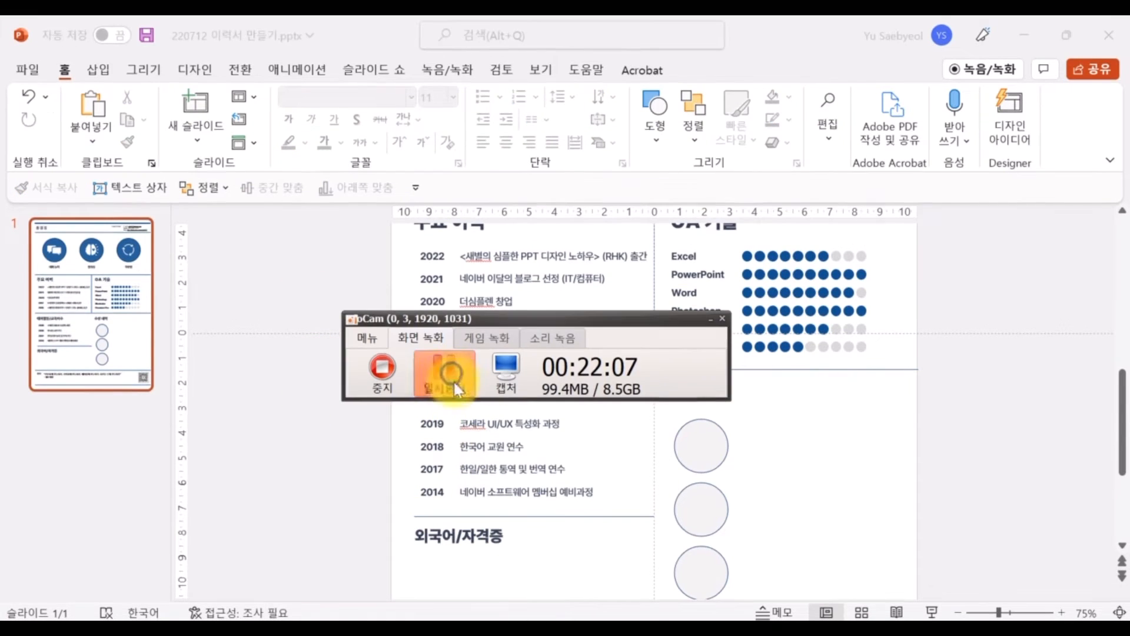
left_click(504, 447)
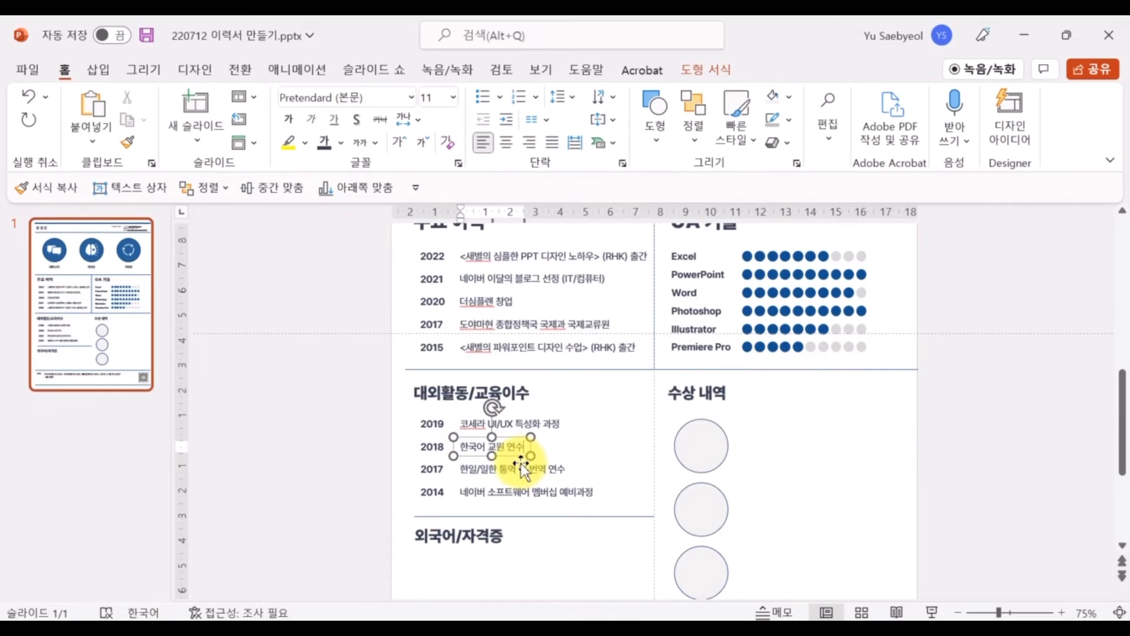
key("BackSpace")
key("BackSpace")
type("양성 과정")
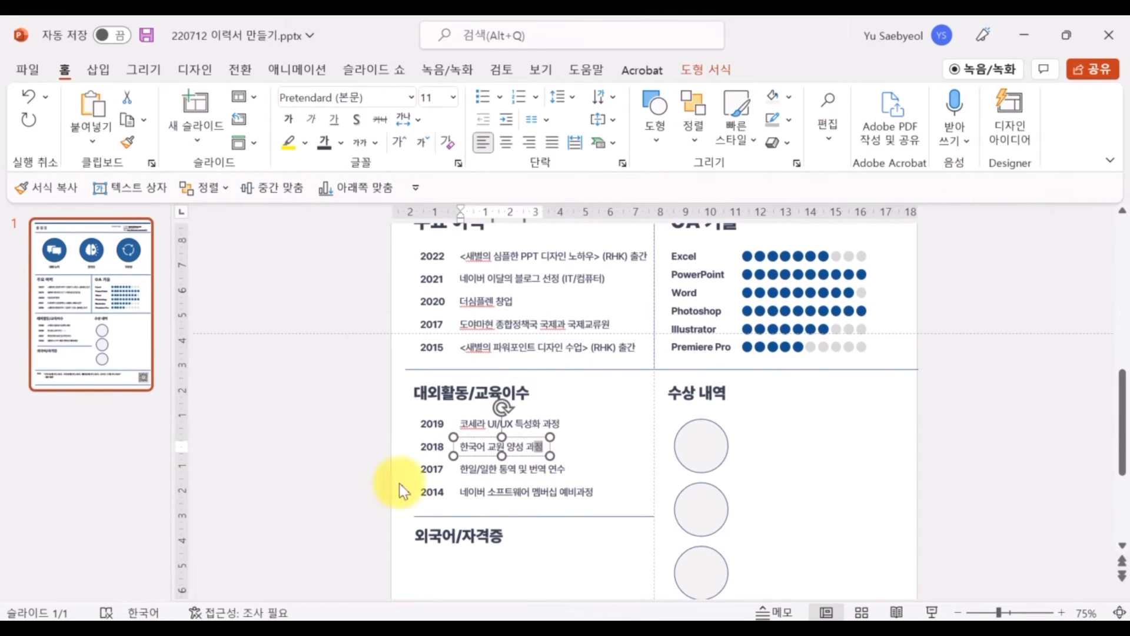
left_click(371, 421)
scroll(324, 484, "down", 1)
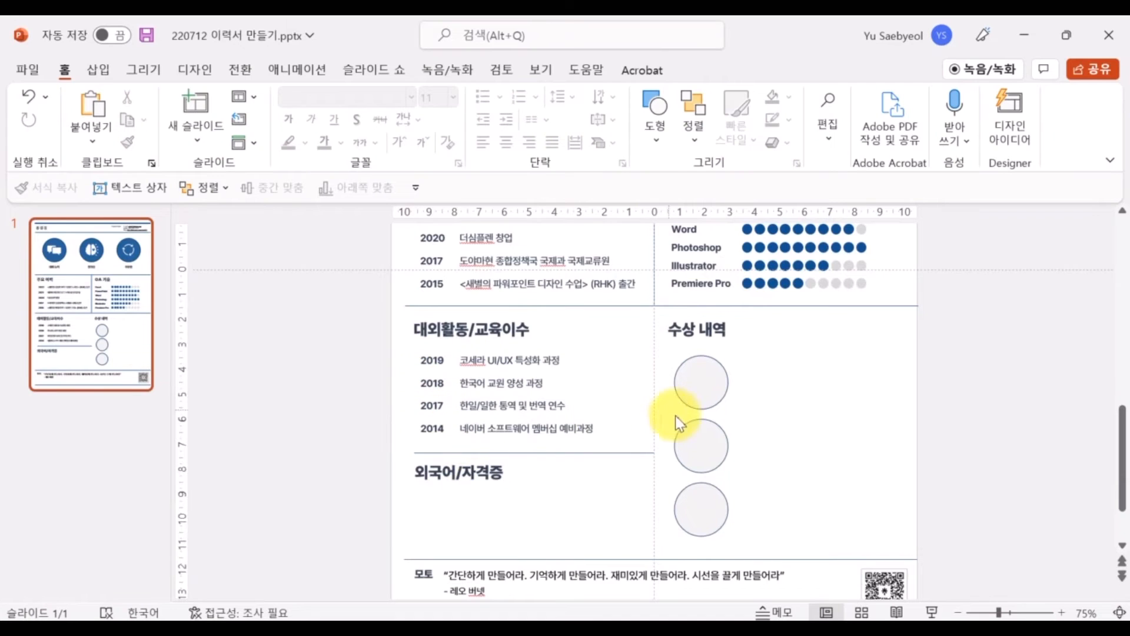
scroll(677, 424, "up", 2)
scroll(677, 439, "down", 1)
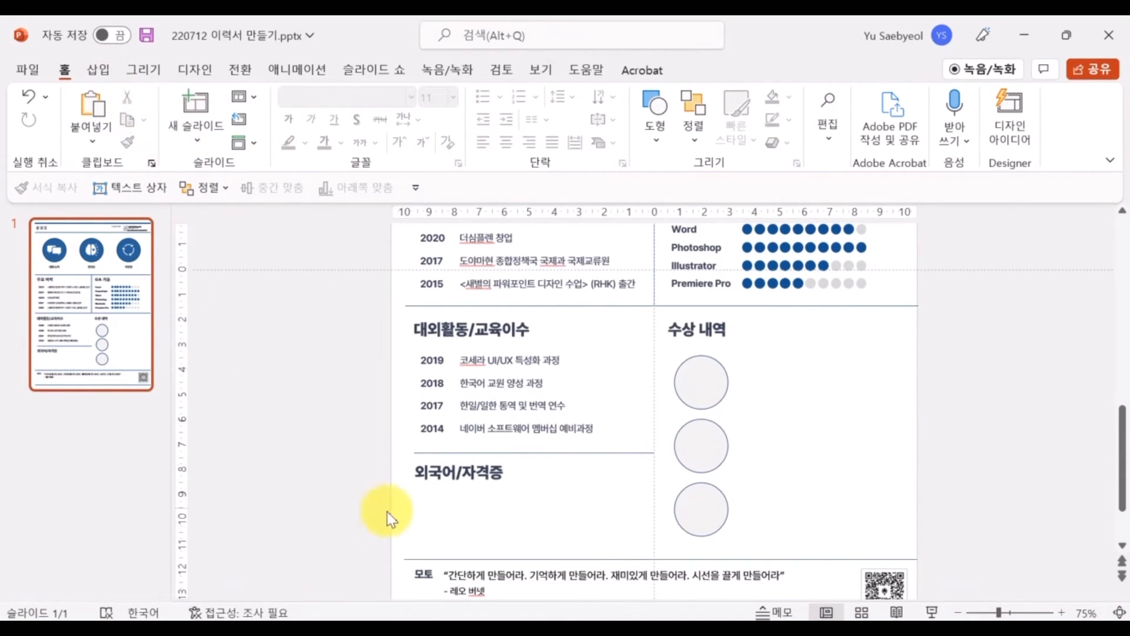
left_click(99, 70)
left_click(341, 144)
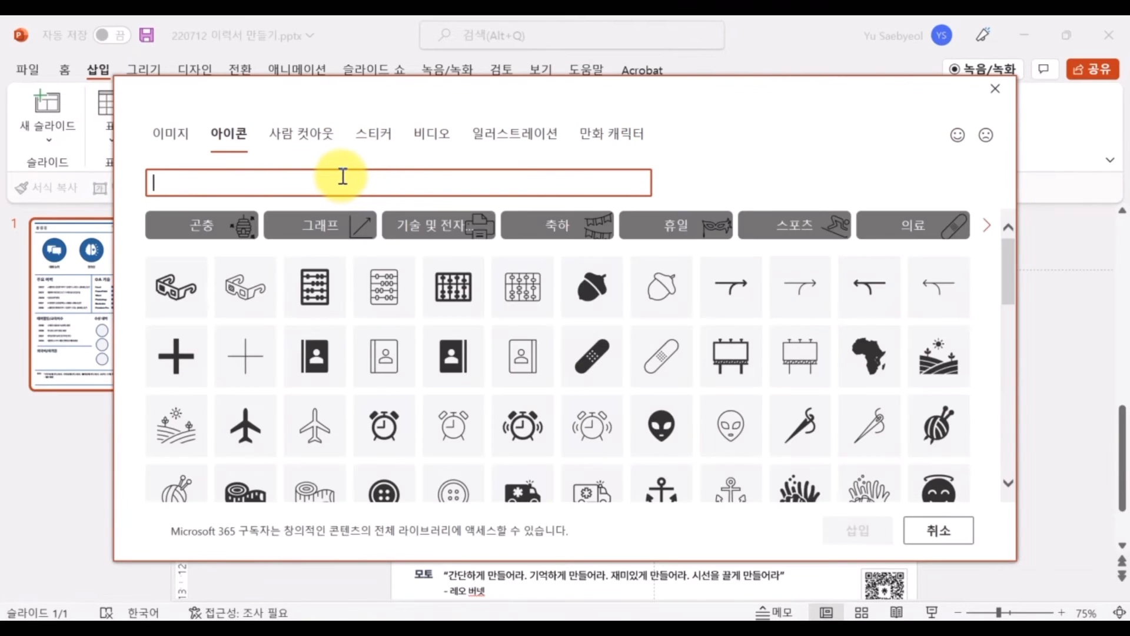
type("ㅅㅔ")
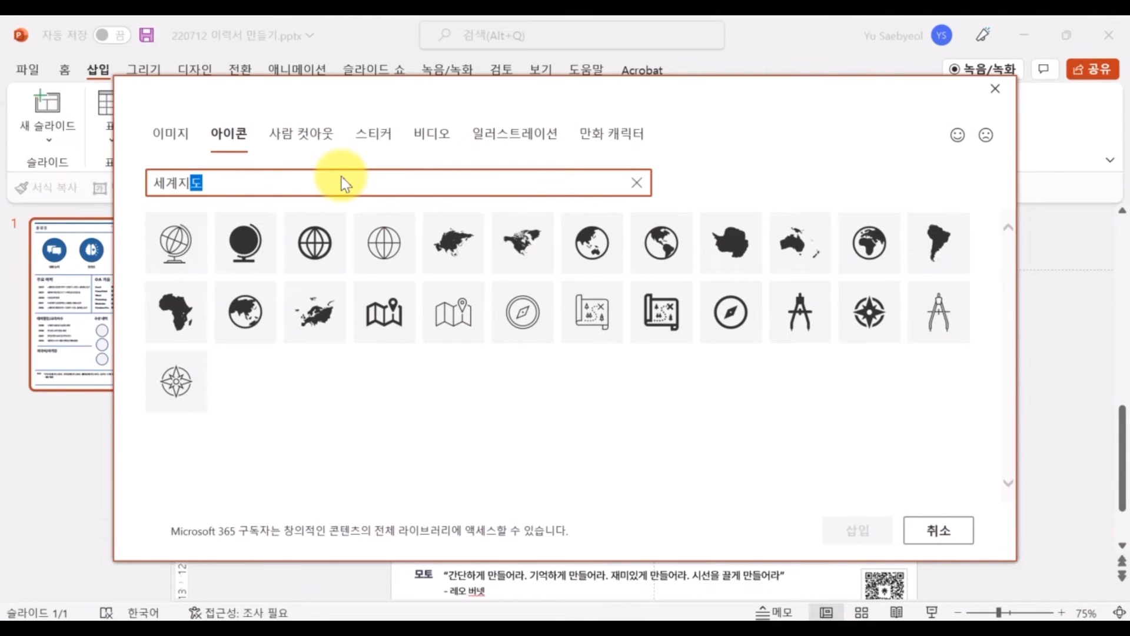
left_click(942, 529)
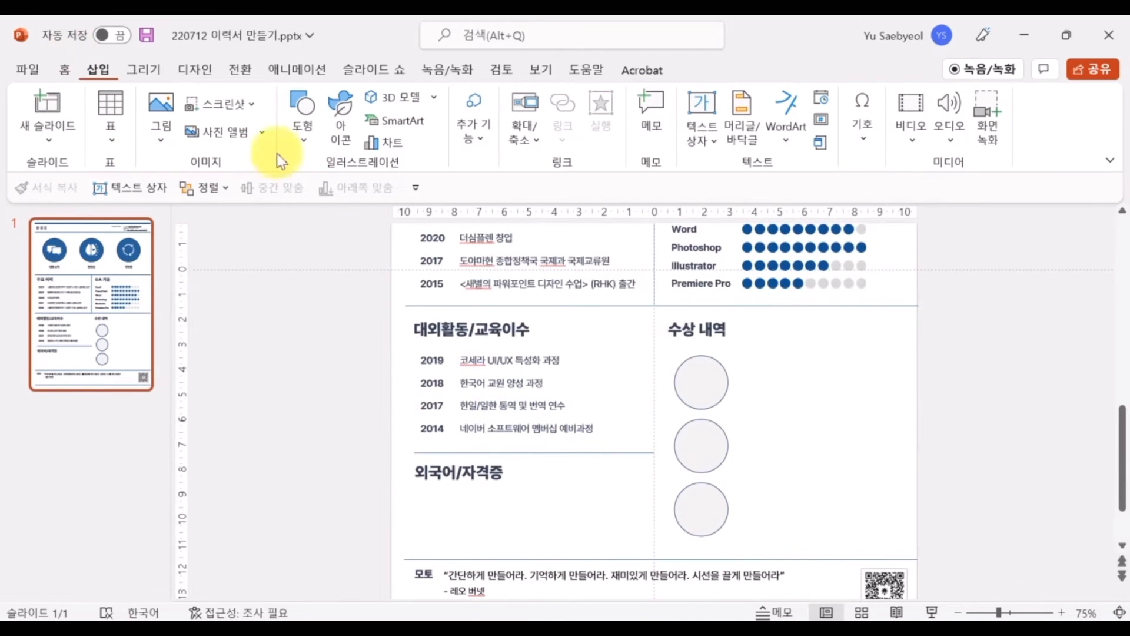
scroll(542, 424, "up", 5)
scroll(643, 467, "down", 5)
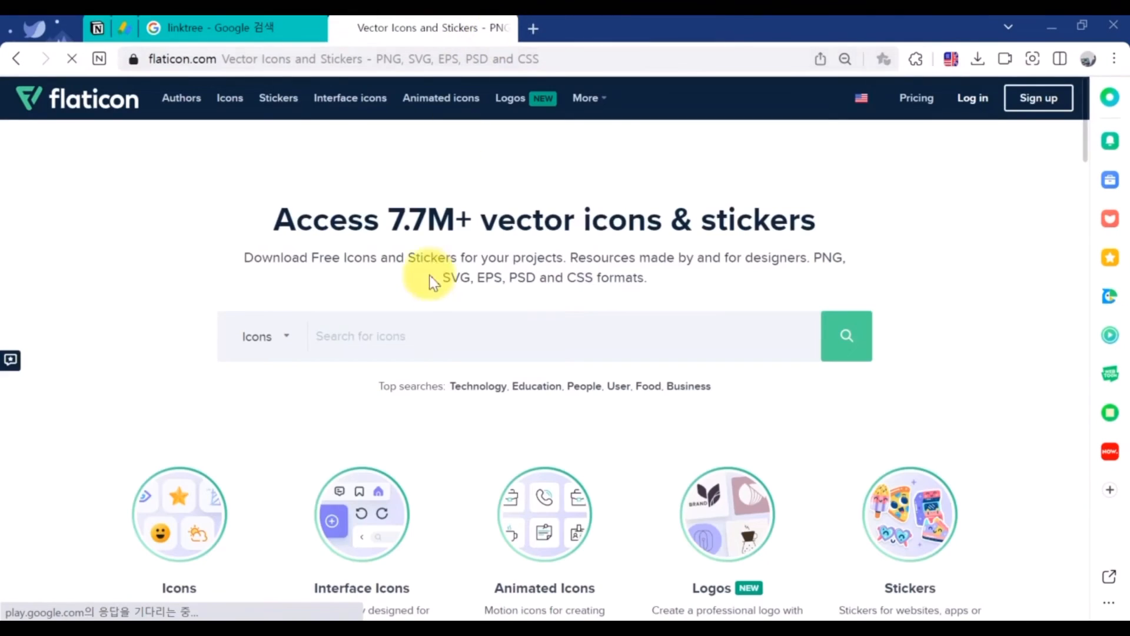
left_click(435, 348)
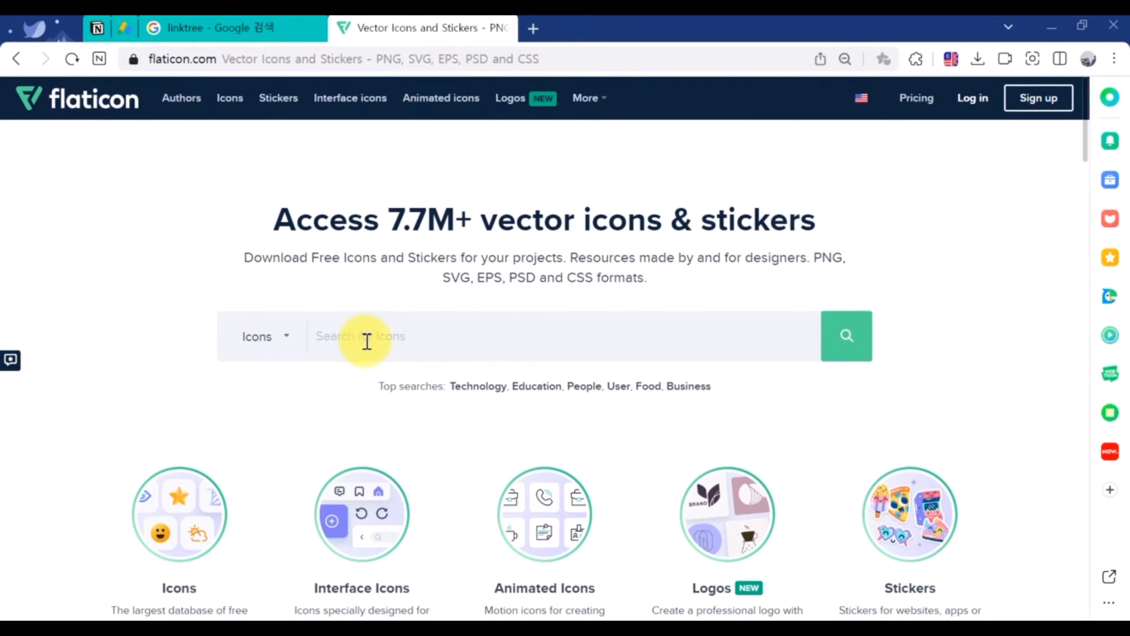
Search Flaticon for 'Prize', download the trophy icon free, and copy its attribution link
type("Prize")
key("Return")
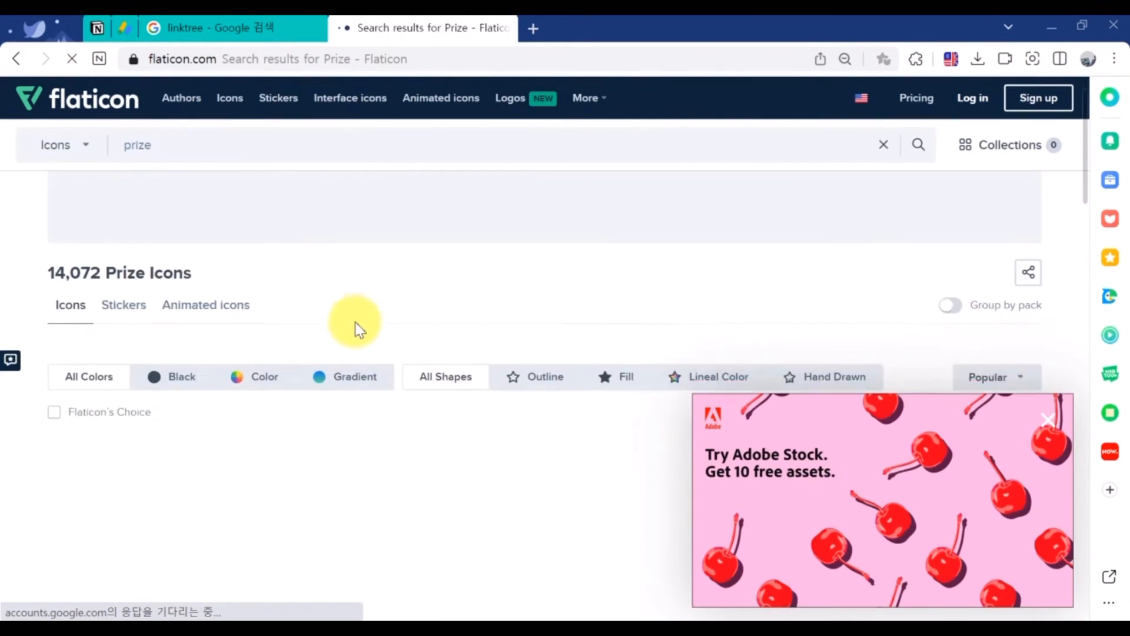
left_click(1057, 421)
left_click(277, 410)
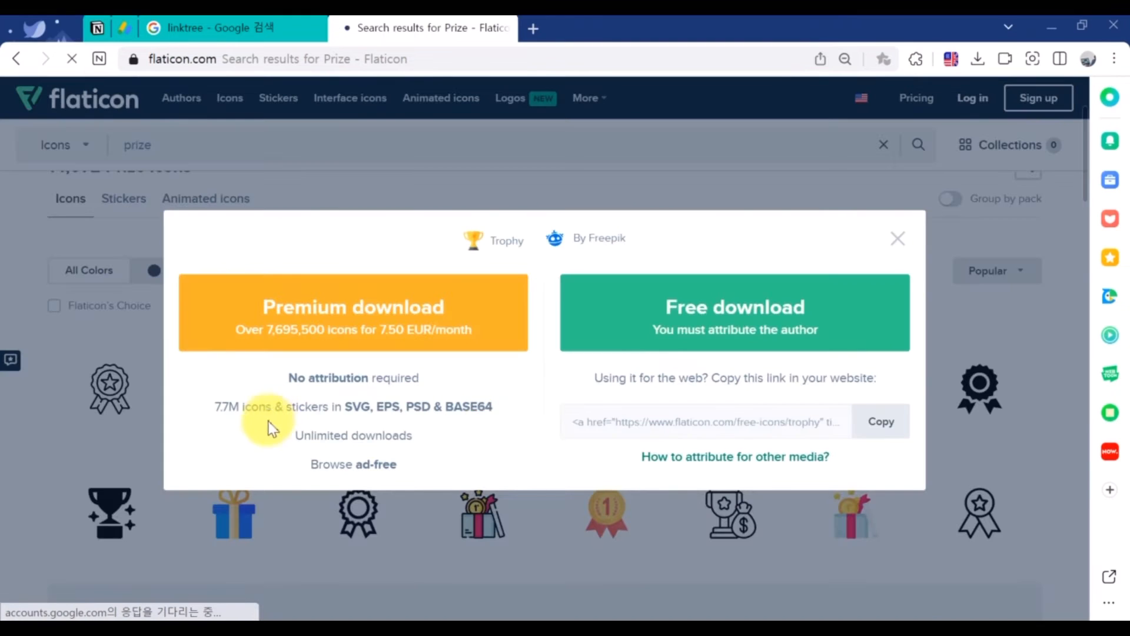
left_click(655, 339)
left_click(881, 421)
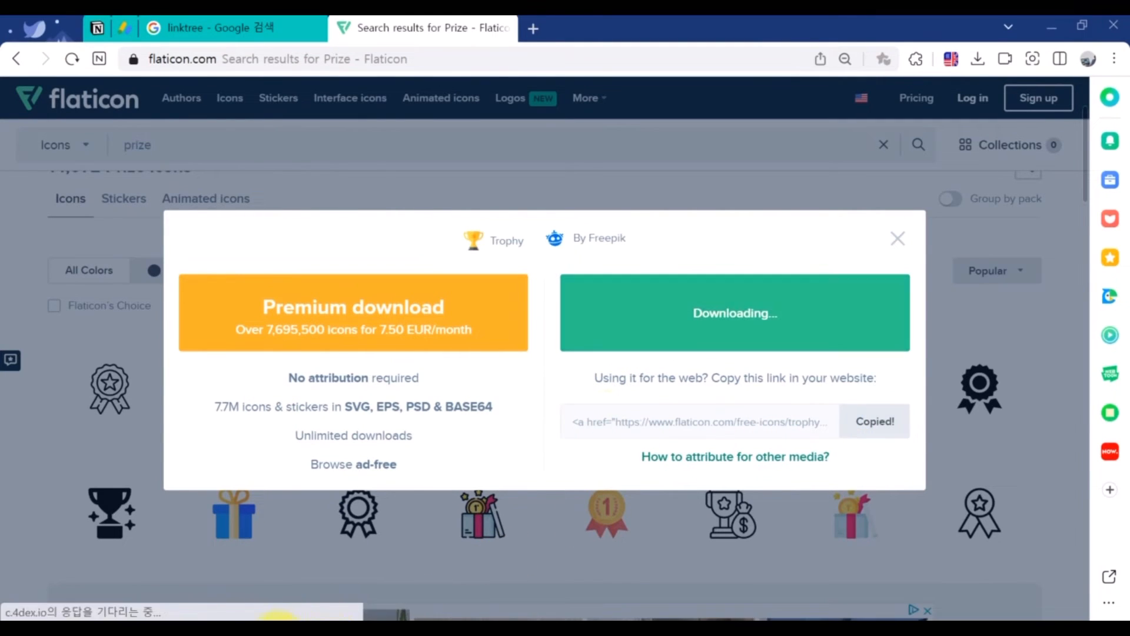
left_click(423, 612)
Insert trophy.png from Downloads and shrink it to about 1.09 cm inside the first award circle
left_click(159, 118)
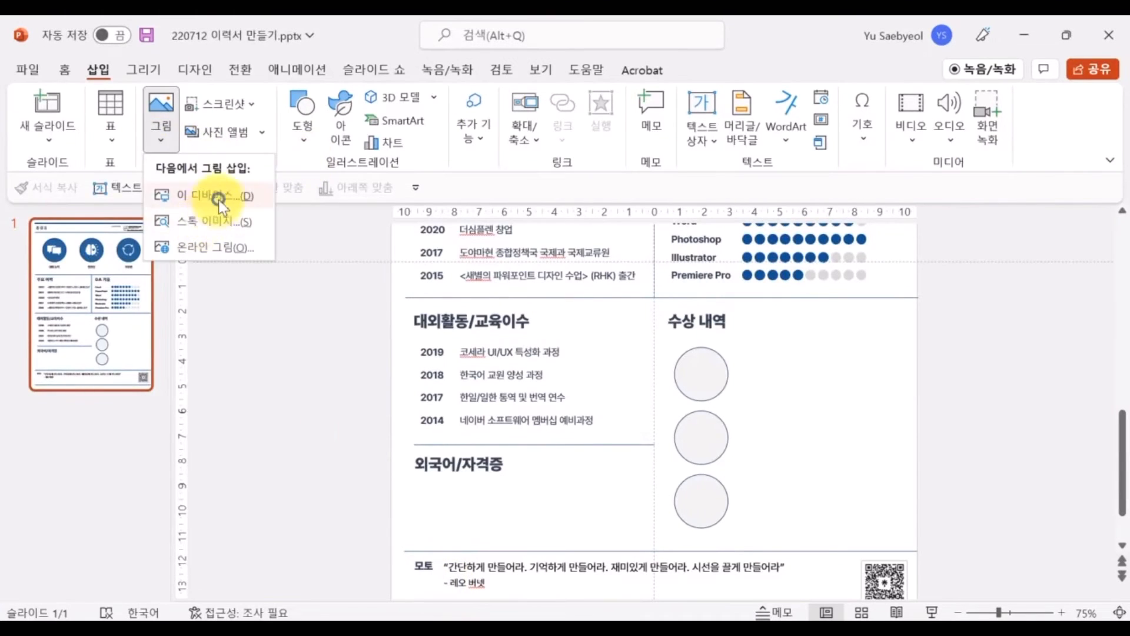
left_click(217, 199)
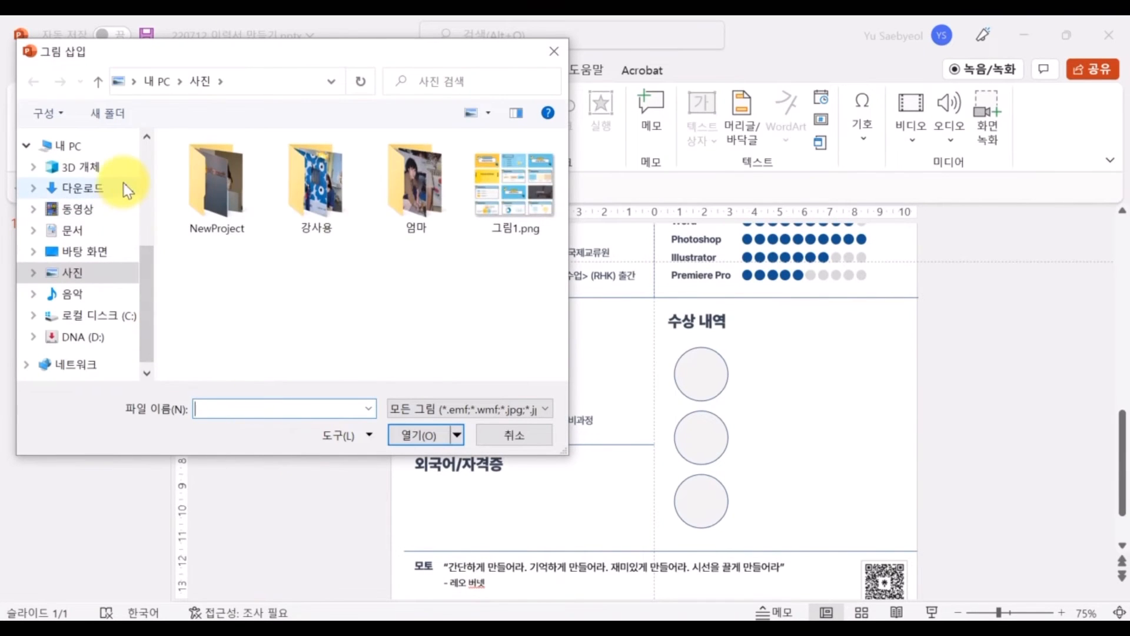
left_click(82, 187)
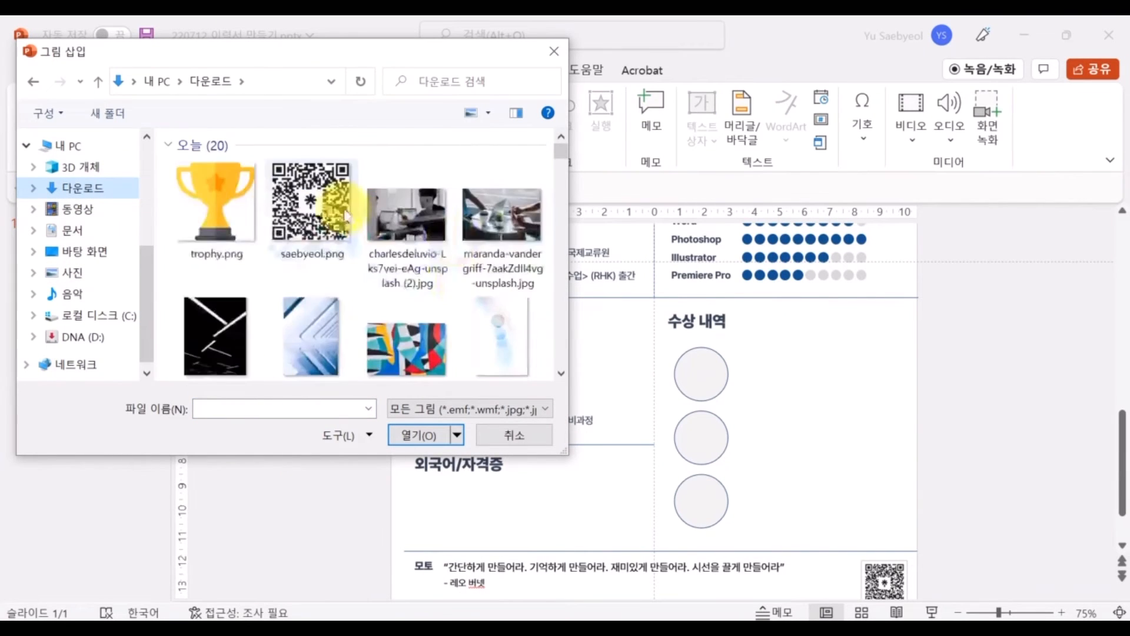
double_click(216, 203)
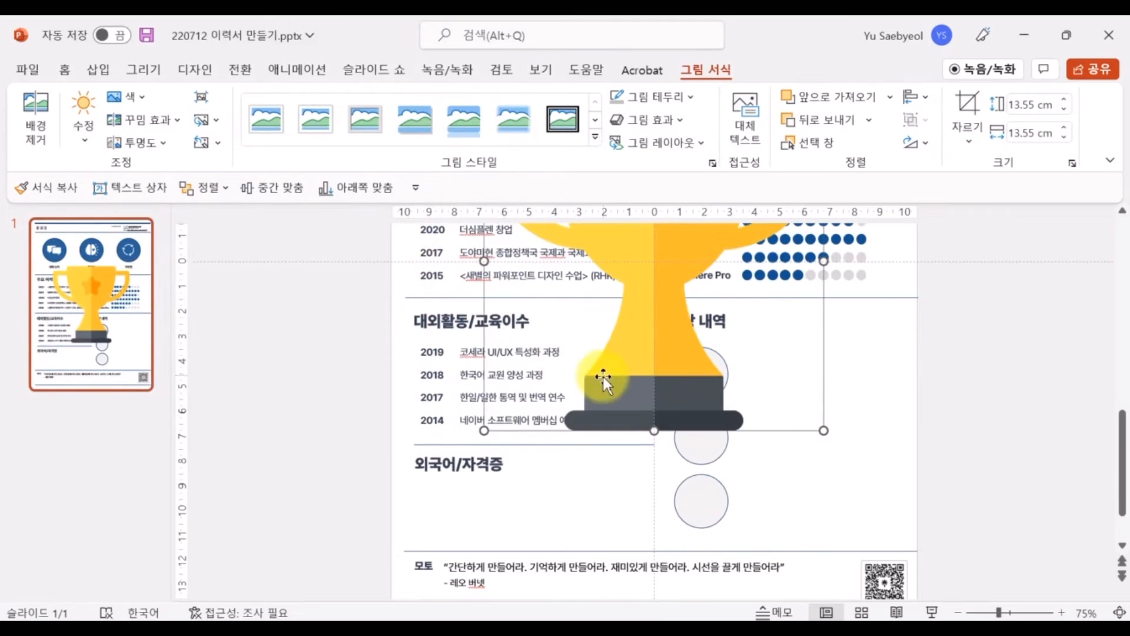
left_click_drag(603, 377, 789, 512)
left_click_drag(1008, 565, 765, 323)
left_click_drag(706, 249, 719, 377)
left_click_drag(782, 451, 700, 374)
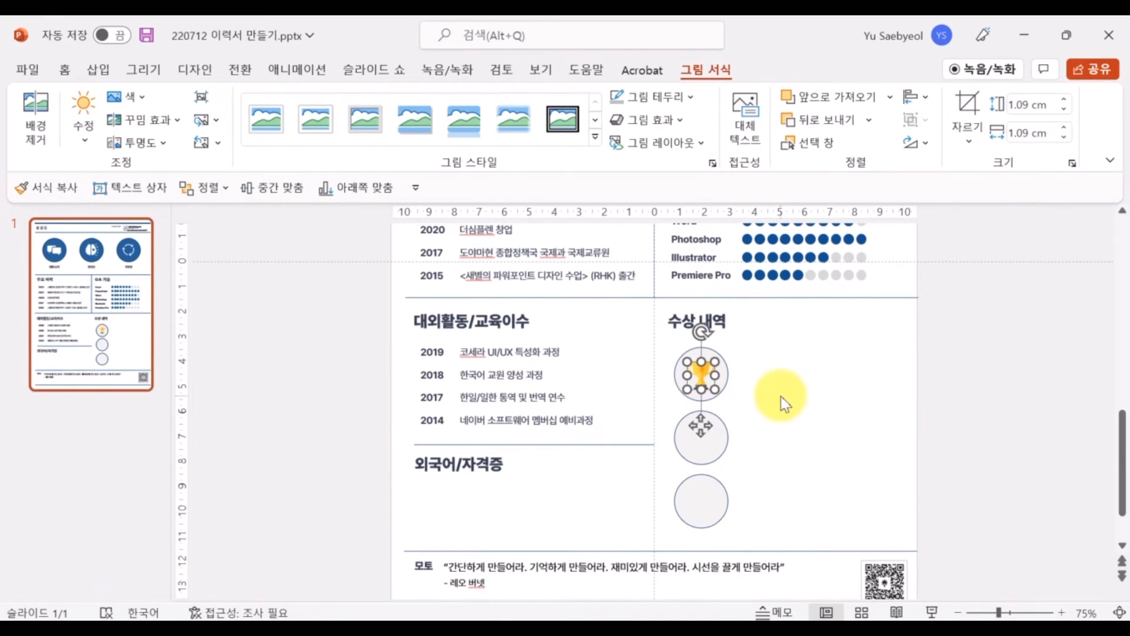
Duplicate the 2019 text box beside the trophy as a 13 pt two-line caption '네이버 포스트 / 10만 팔로워 수상'
left_click(780, 397)
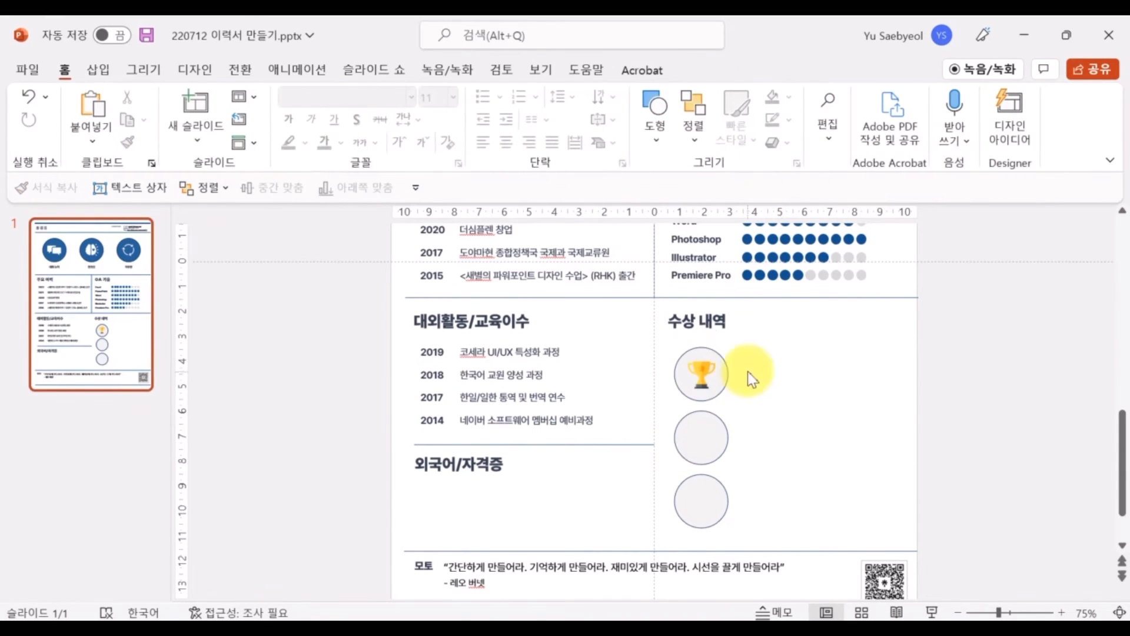
left_click(566, 342)
key("ctrl+d")
left_click_drag(567, 355, 841, 362)
triple_click(835, 375)
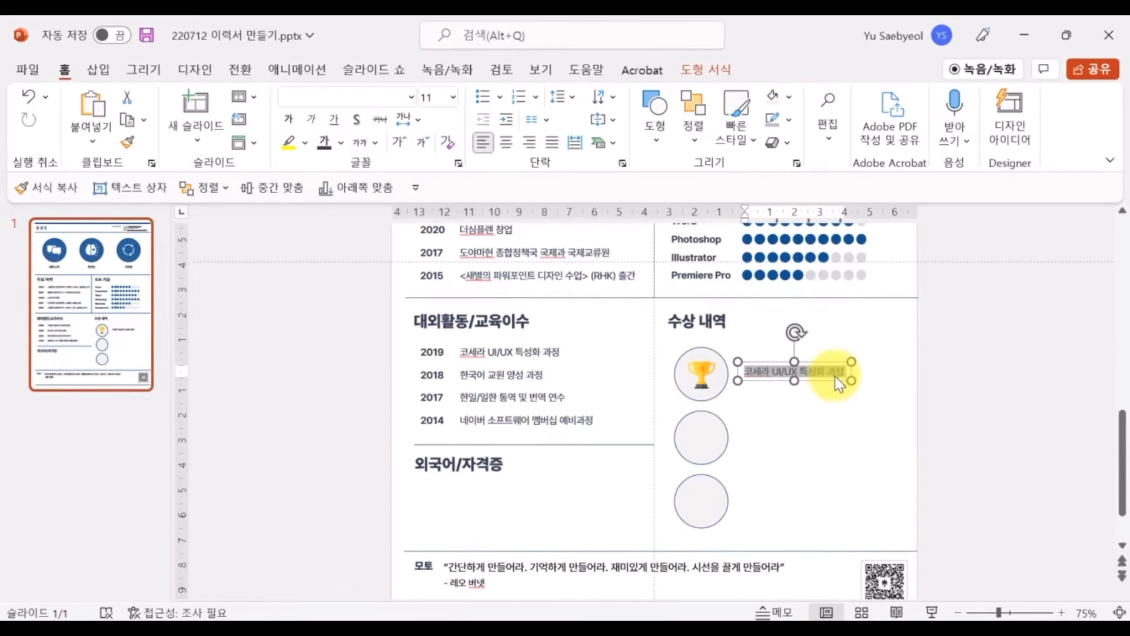
type("네일")
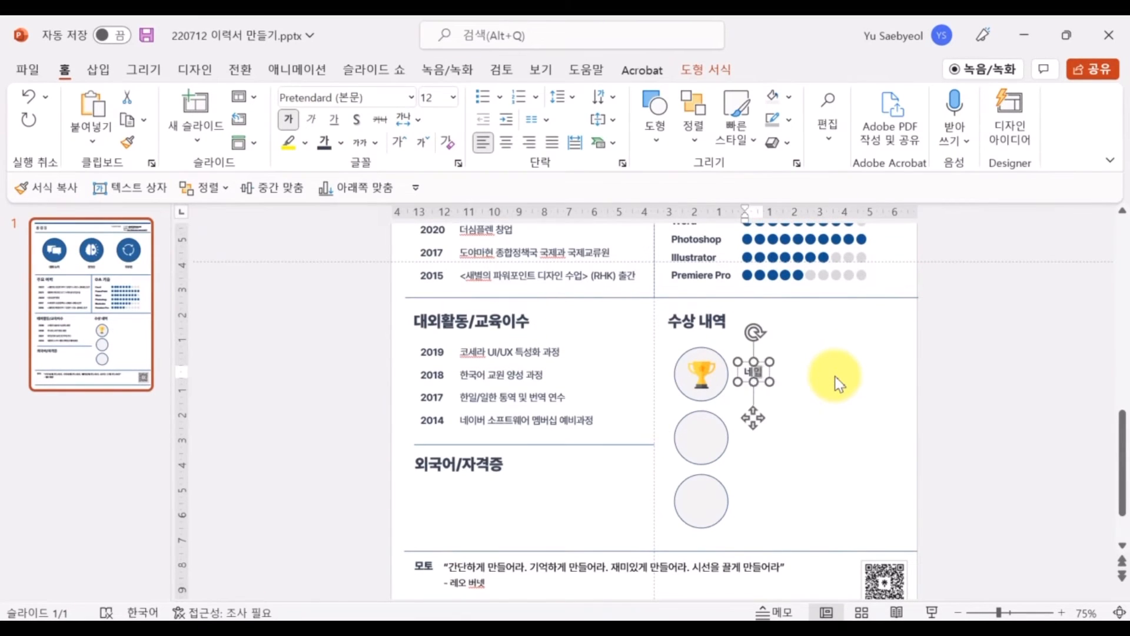
type("버 포스트")
key("Return")
type("10만 팔로")
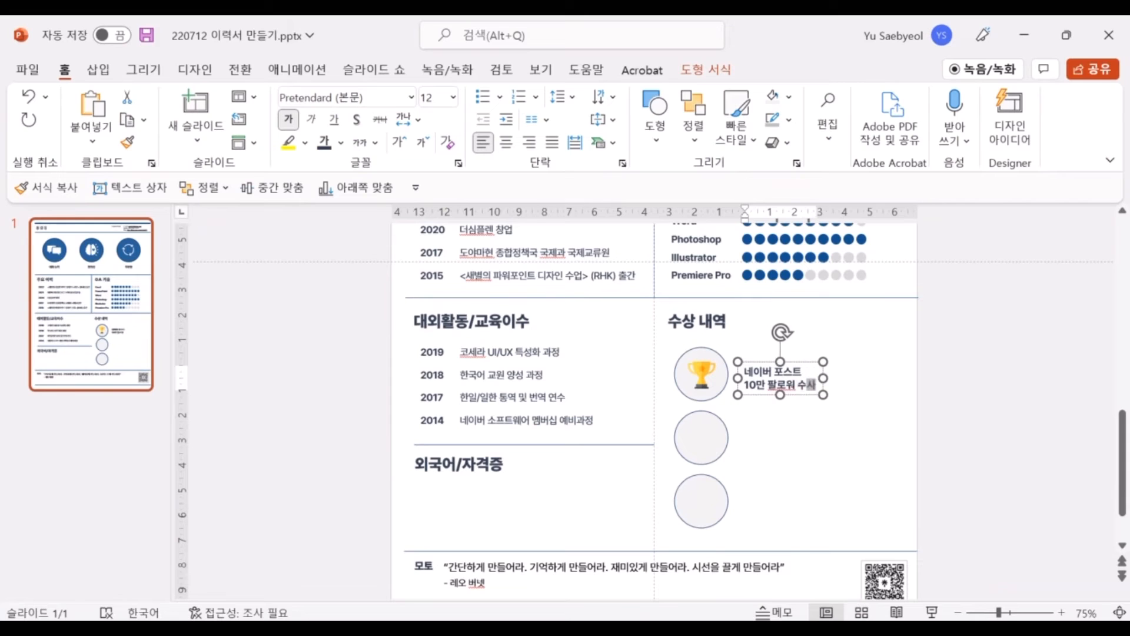
type("워 수상")
key("ctrl+a")
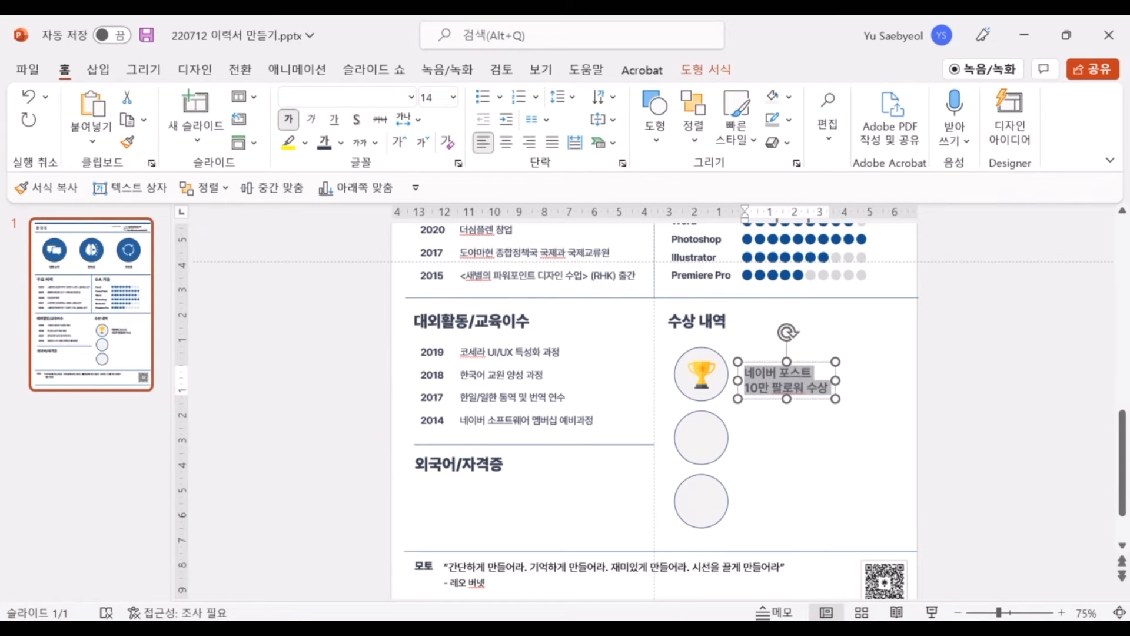
type("13")
key("Return")
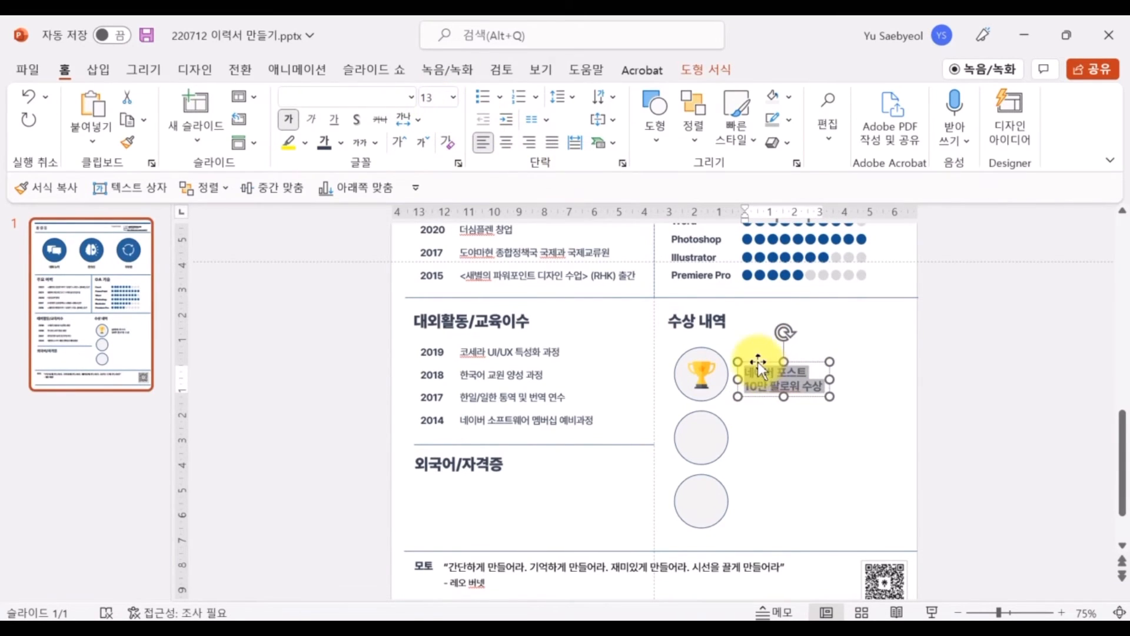
Copy the caption beside the third circle and retype it as '잡코리아 웰던투 비주얼…'
left_click_drag(758, 362, 813, 481)
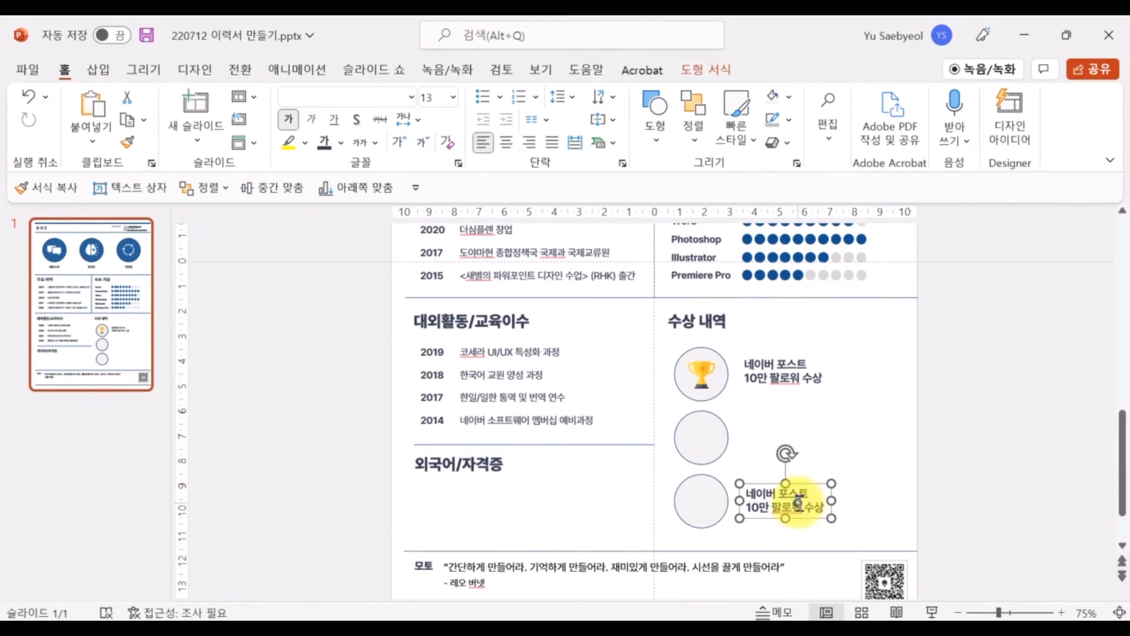
type("잡코리아 웰던투 빛")
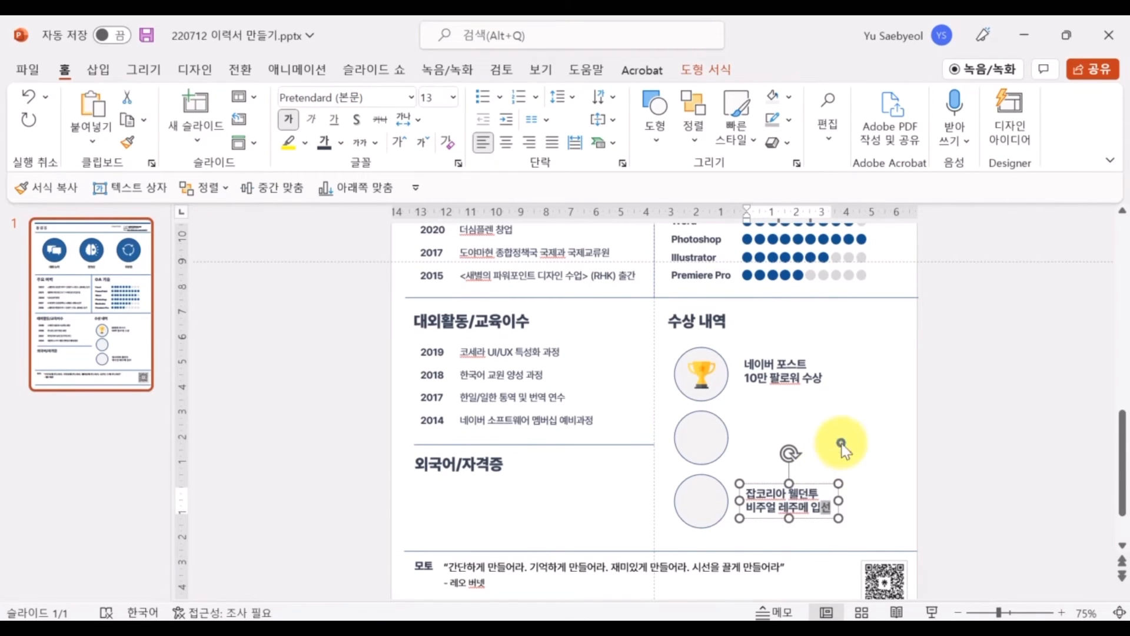
left_click(542, 439)
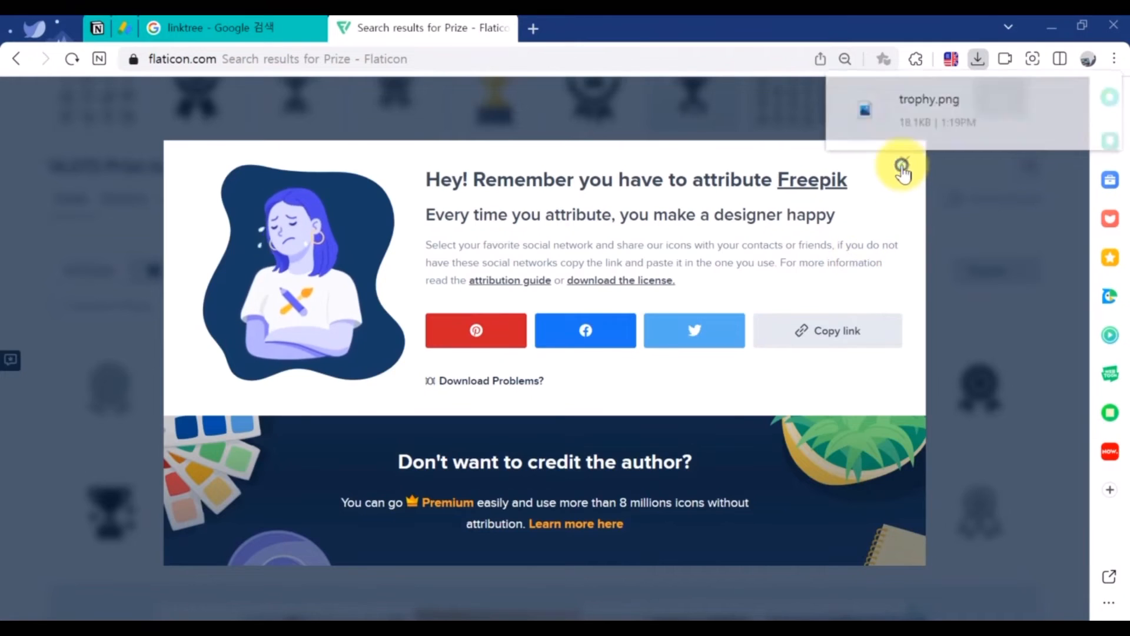
Search Flaticon for 'resume' and free-download a CV icon as a PNG
left_click(901, 165)
scroll(252, 182, "up", 2)
type("resume")
key("Return")
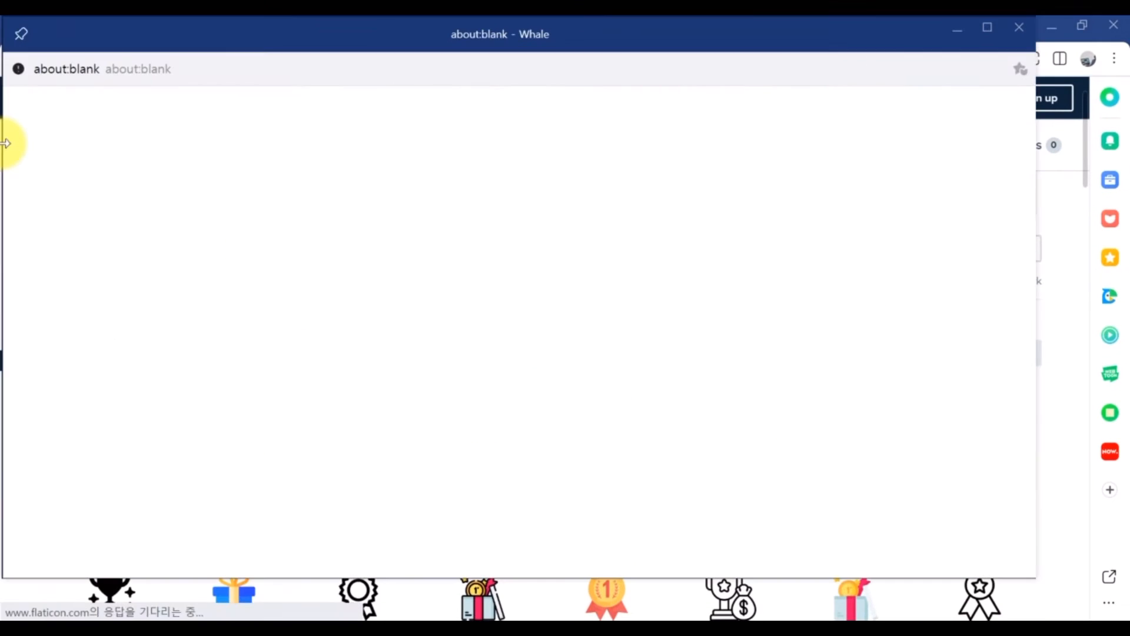
left_click(1018, 27)
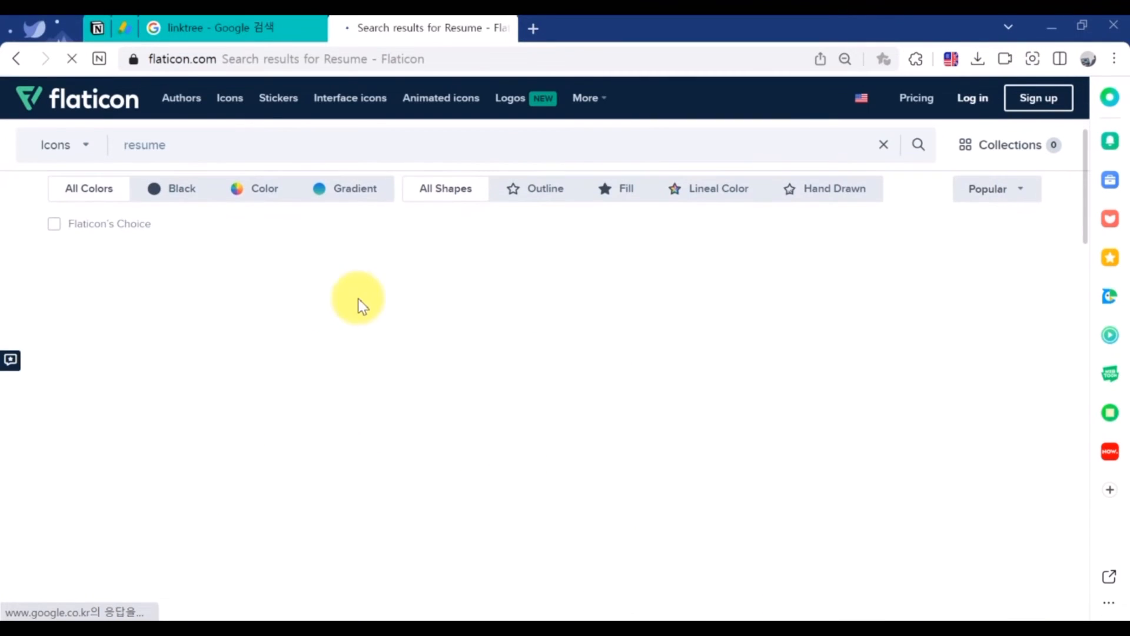
mouse_move(398, 328)
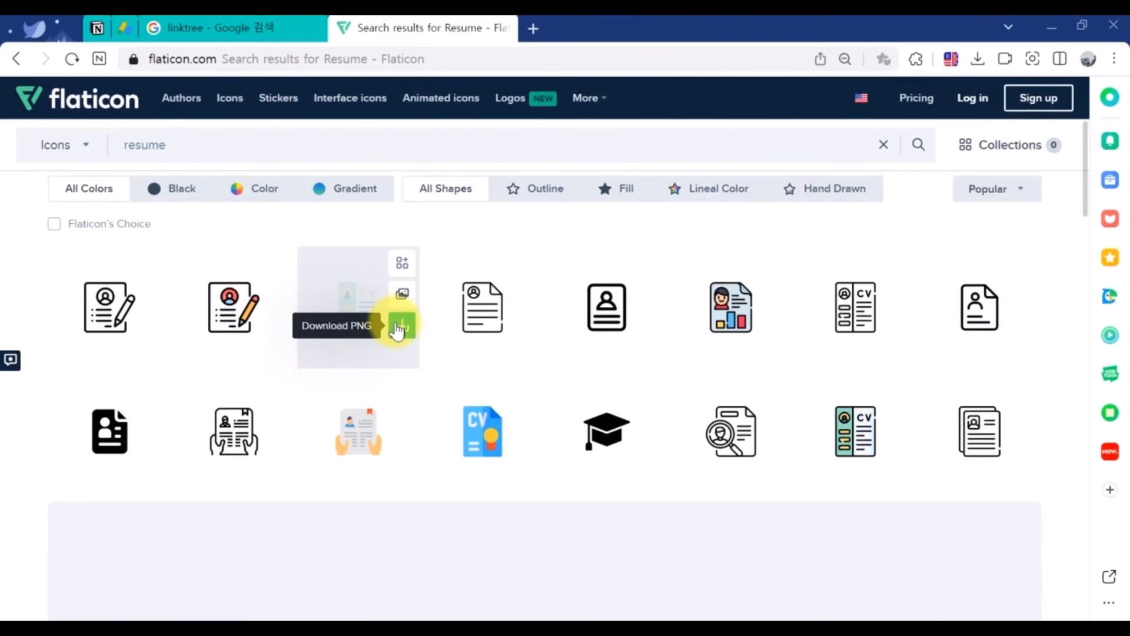
left_click(520, 449)
left_click(663, 323)
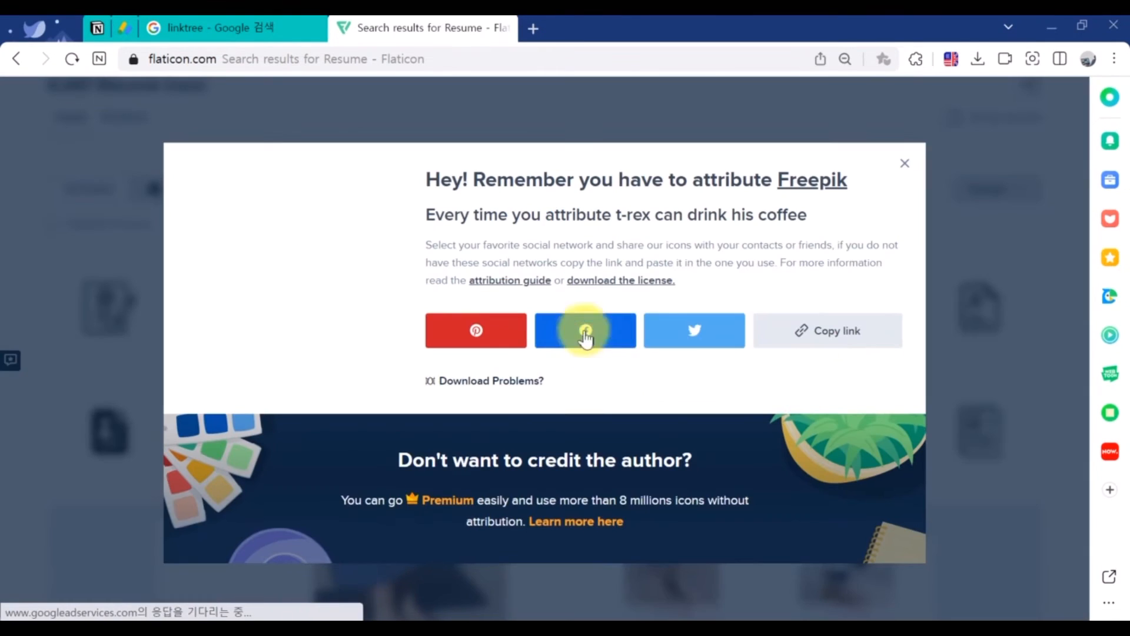
mouse_move(294, 617)
left_click(404, 560)
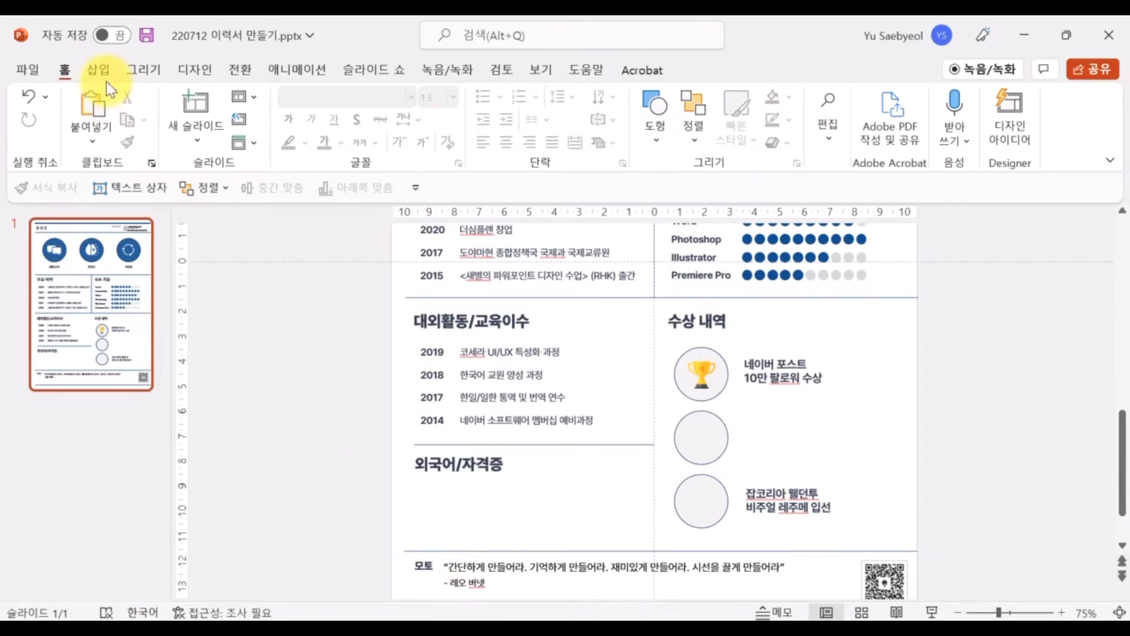
Insert cv.png and shrink it to about 1.26 cm inside the third award circle, matching the trophy icon
left_click(160, 125)
left_click(204, 199)
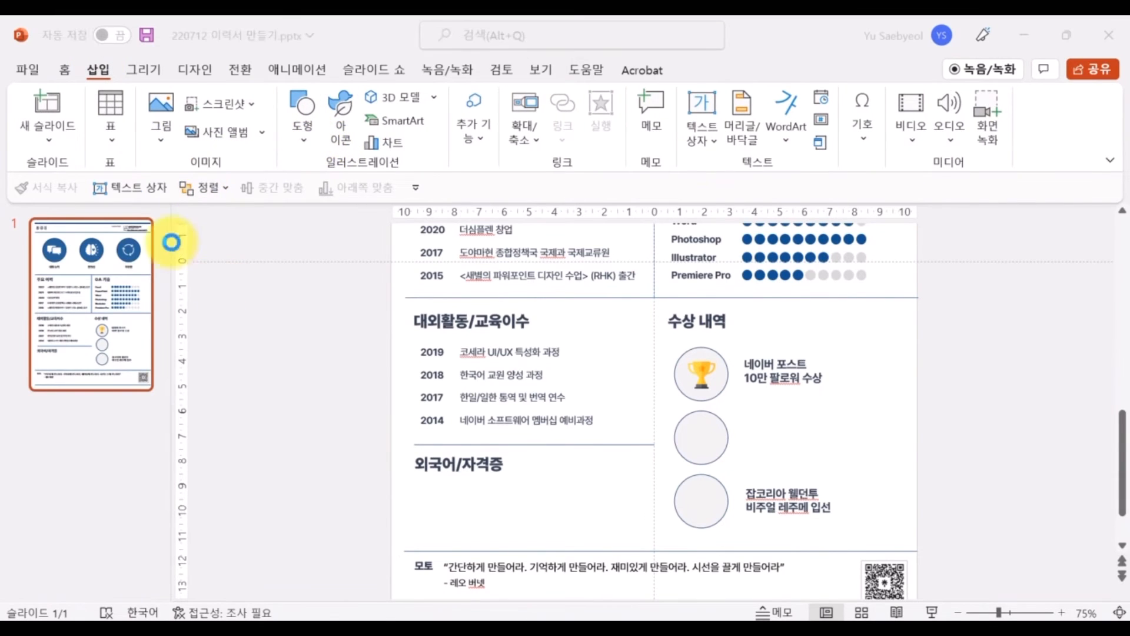
left_click(227, 205)
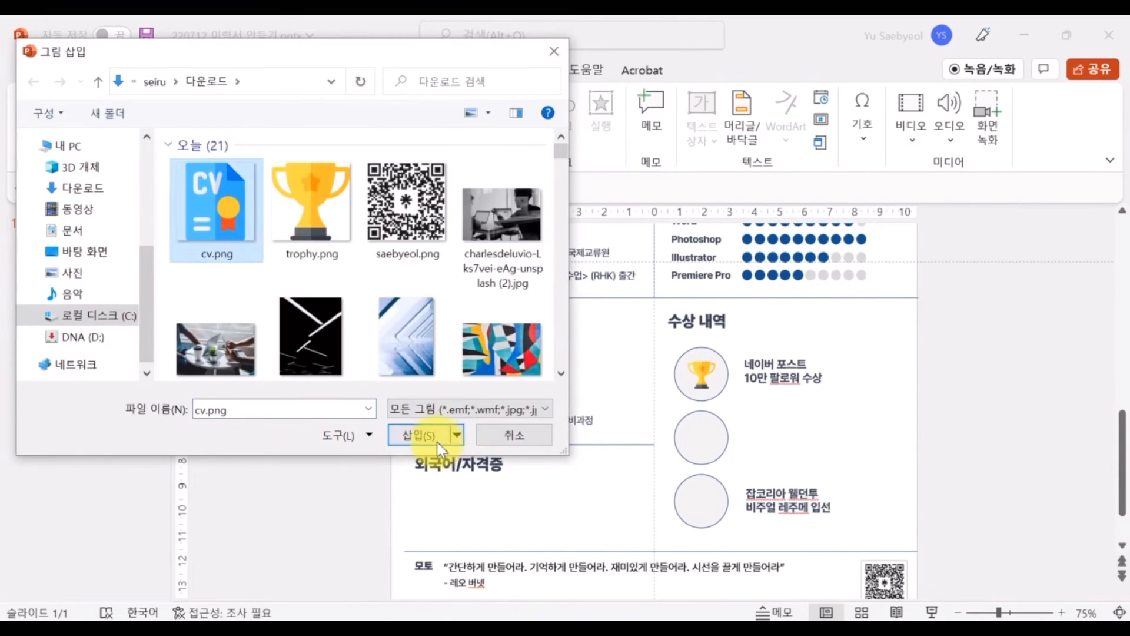
left_click(436, 441)
left_click_drag(824, 431, 750, 543)
left_click_drag(829, 589, 718, 519)
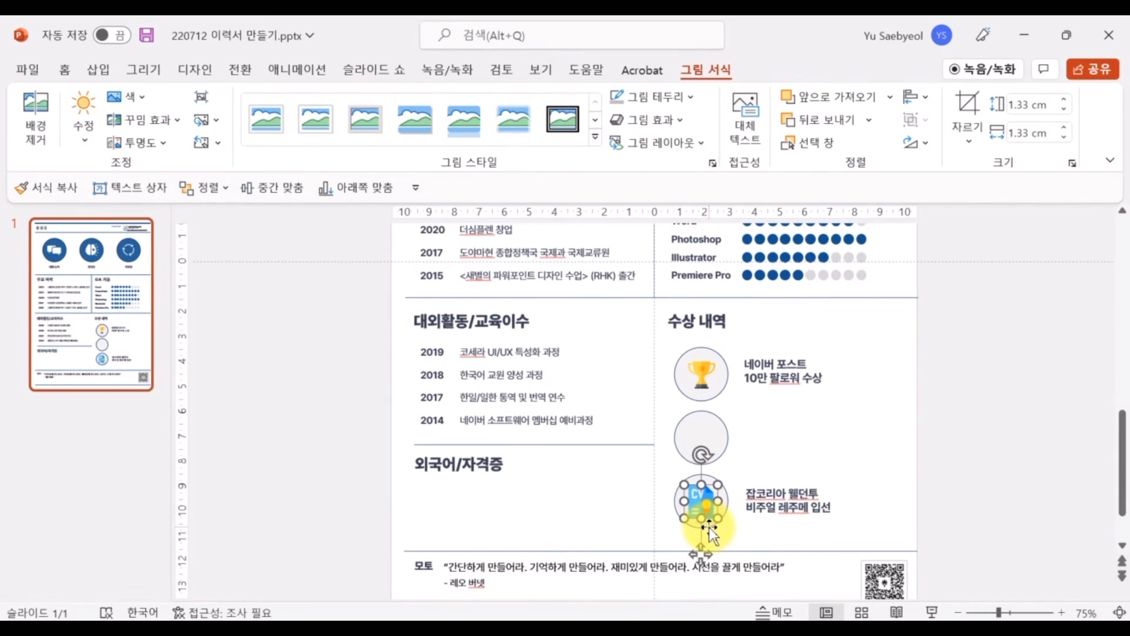
left_click(715, 381)
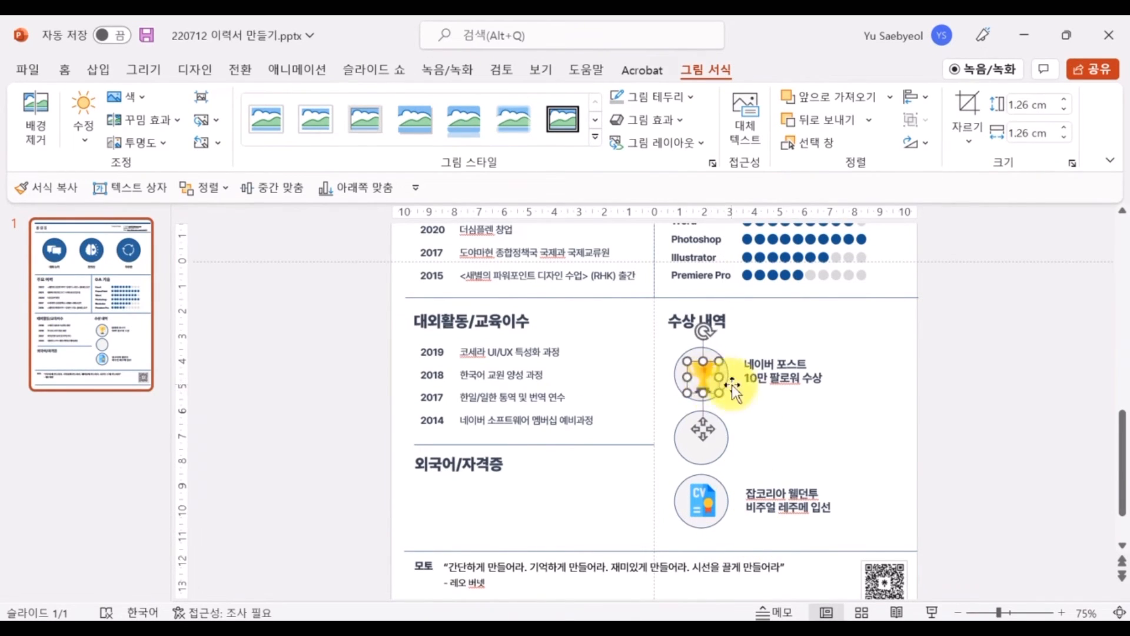
left_click(771, 457)
left_click(711, 436)
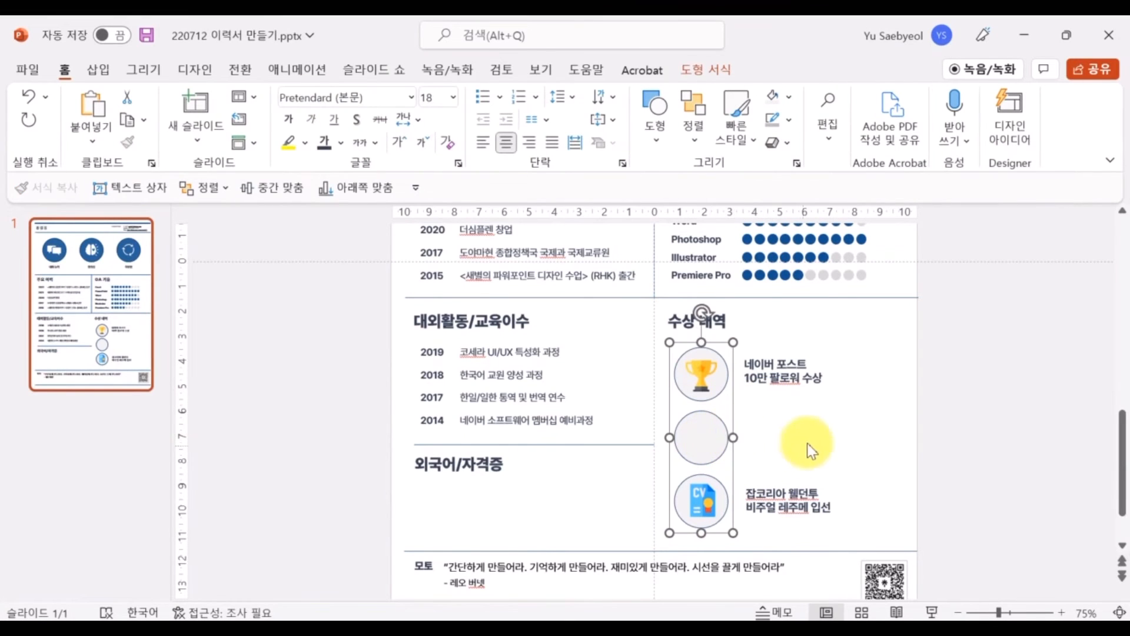
Delete the empty middle award circle and move the CV award up below the trophy award
left_click(724, 435)
key("Delete")
left_click(662, 339)
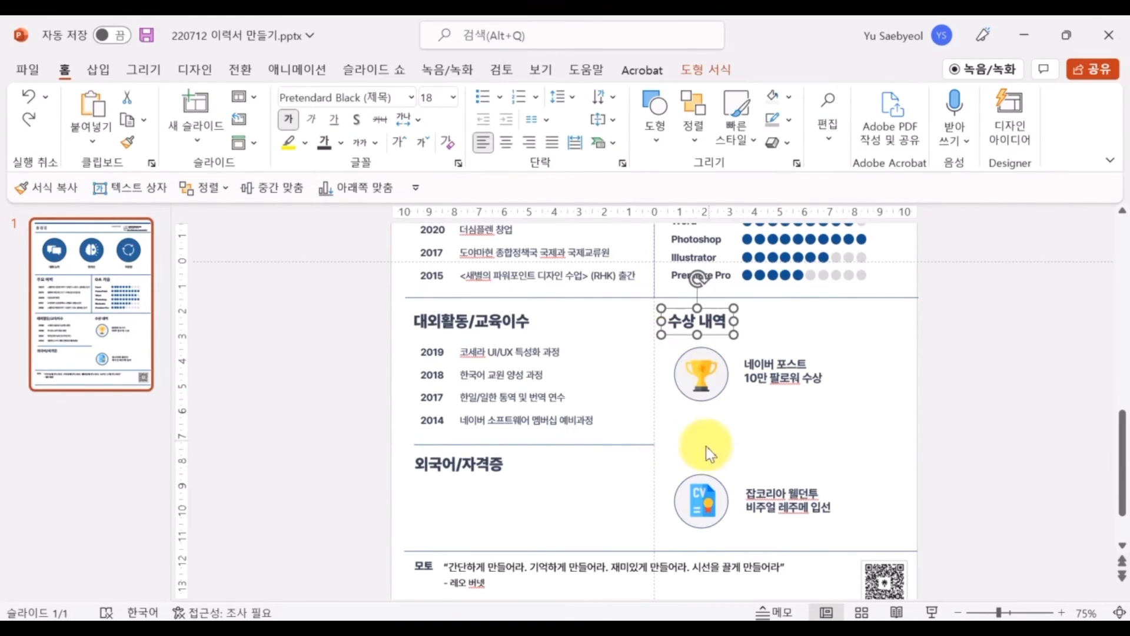
left_click_drag(663, 462, 824, 538)
left_click_drag(785, 463, 780, 405)
Duplicate the left column's divider line and place it below the CV award, stretched to the right edge
left_click(619, 445)
key("ctrl+d")
left_click_drag(527, 456, 761, 486)
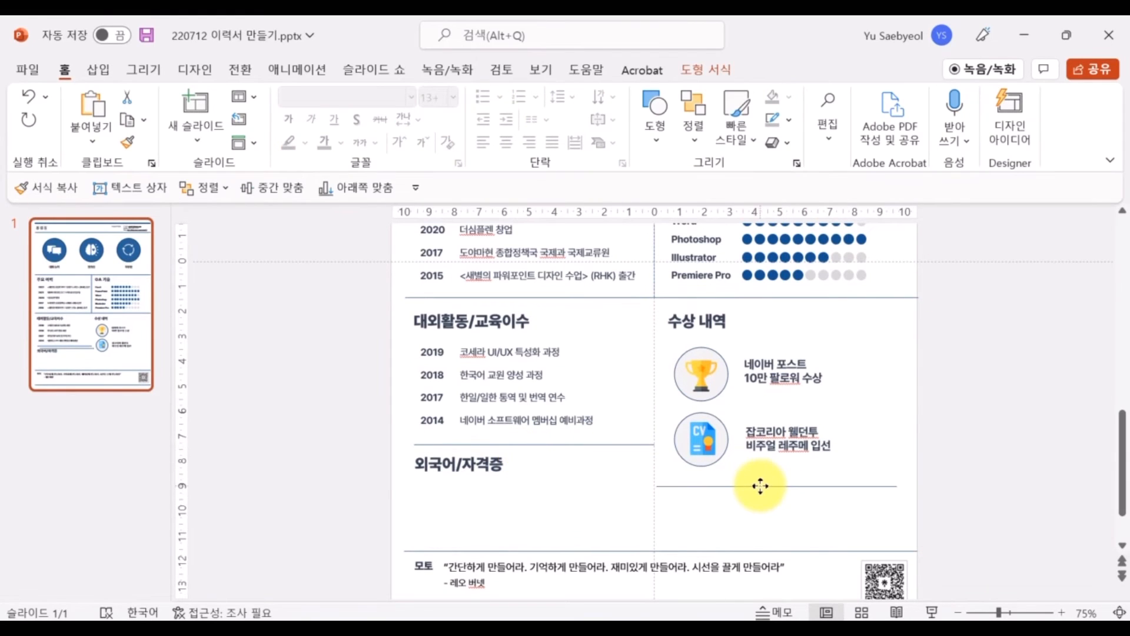
left_click_drag(894, 485, 916, 485)
left_click(936, 510)
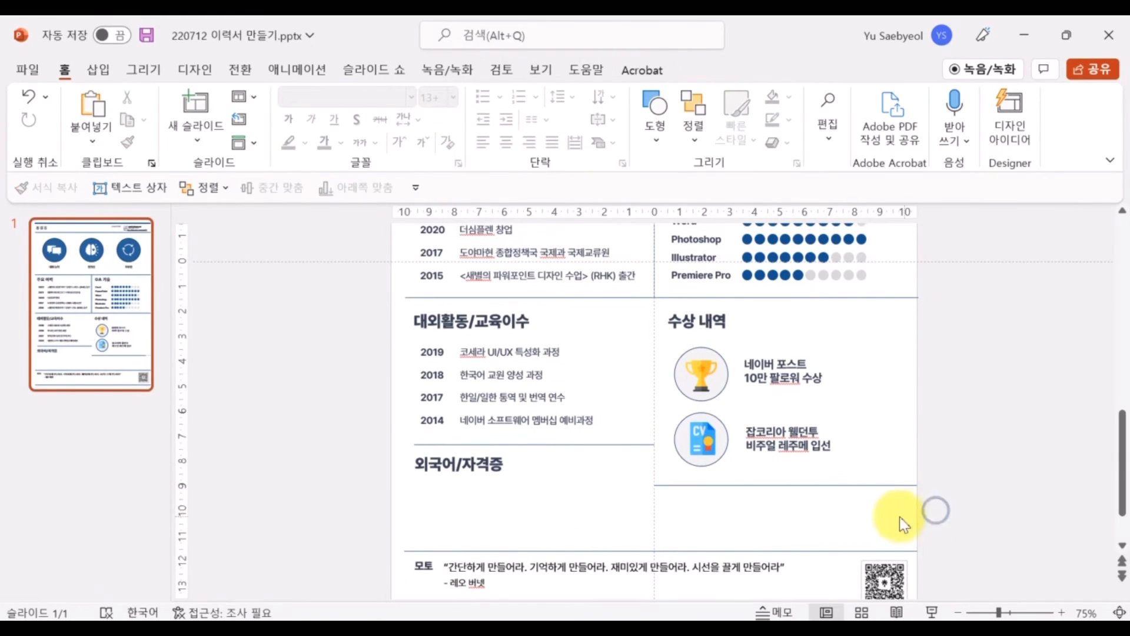
Copy the 외국어/자격증 heading into the right column and reduce its font size
left_click(503, 447)
key("ctrl+d")
left_click_drag(504, 467, 754, 489)
left_click(423, 143)
left_click(422, 142)
left_click(580, 505)
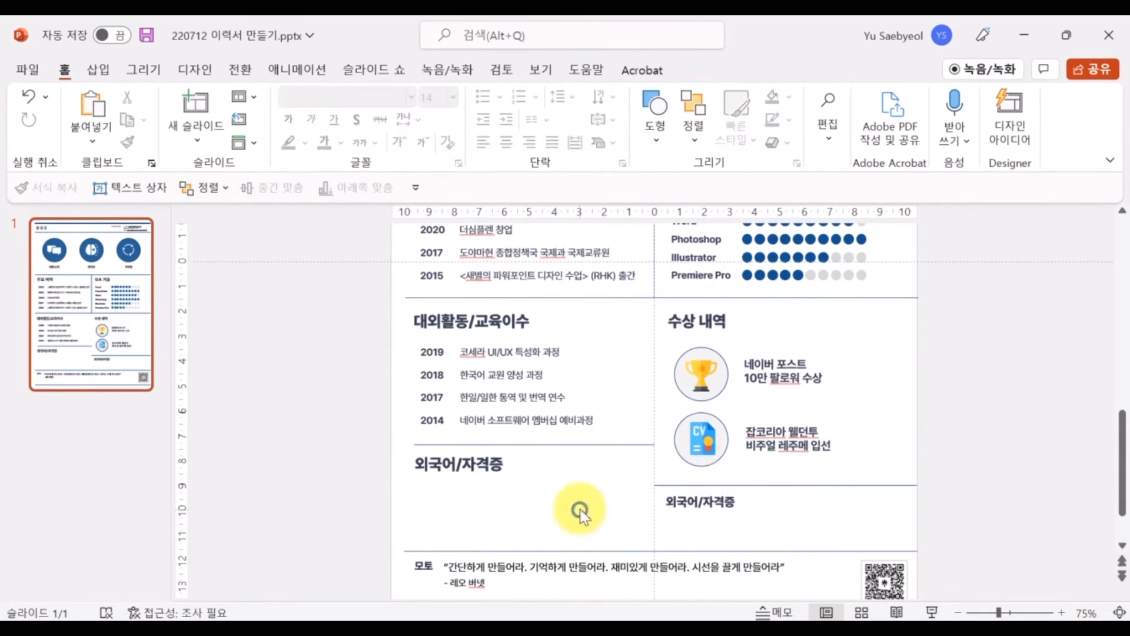
scroll(559, 436, "up", 2)
left_click(548, 337)
Delete the 2017 career row, move 2015 up under 2020, and duplicate it as a new row below
left_click(439, 345)
key("Delete")
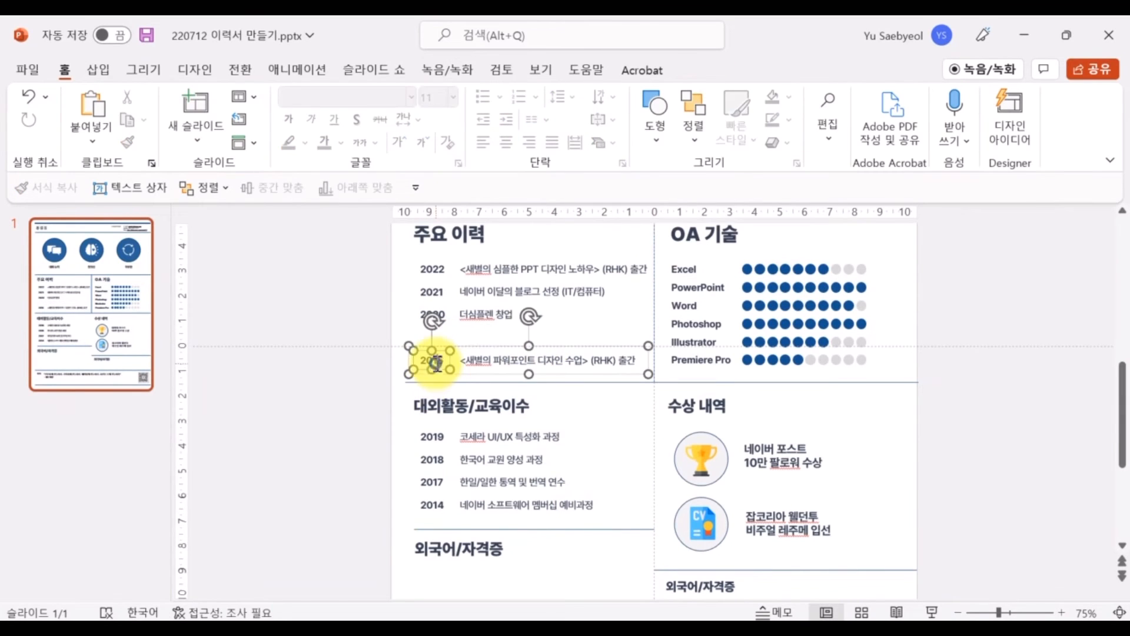
left_click(495, 347)
left_click_drag(495, 347, 475, 327)
key("ctrl+d")
left_click_drag(609, 343, 598, 352)
left_click_drag(349, 252, 457, 372)
Ungroup the first timeline row and left-align all the year labels
left_click(694, 124)
left_click(348, 255)
left_click_drag(348, 255, 488, 403)
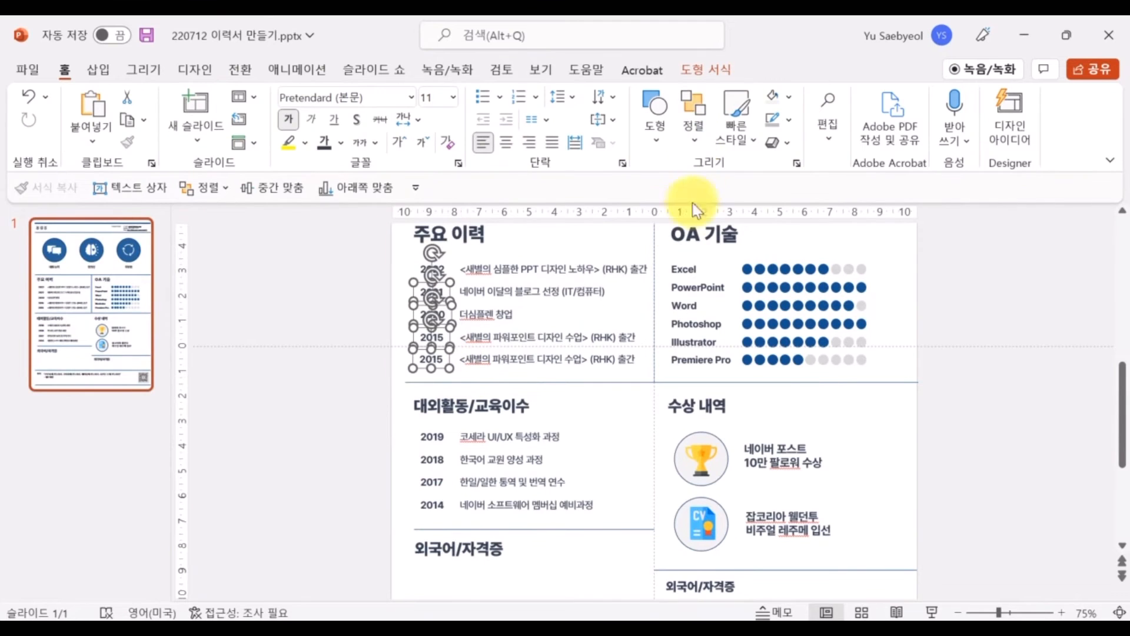
left_click(415, 269, "shift")
key("ctrl+shift+g")
left_click_drag(341, 247, 473, 393)
left_click(690, 143)
mouse_move(804, 432)
left_click(878, 369)
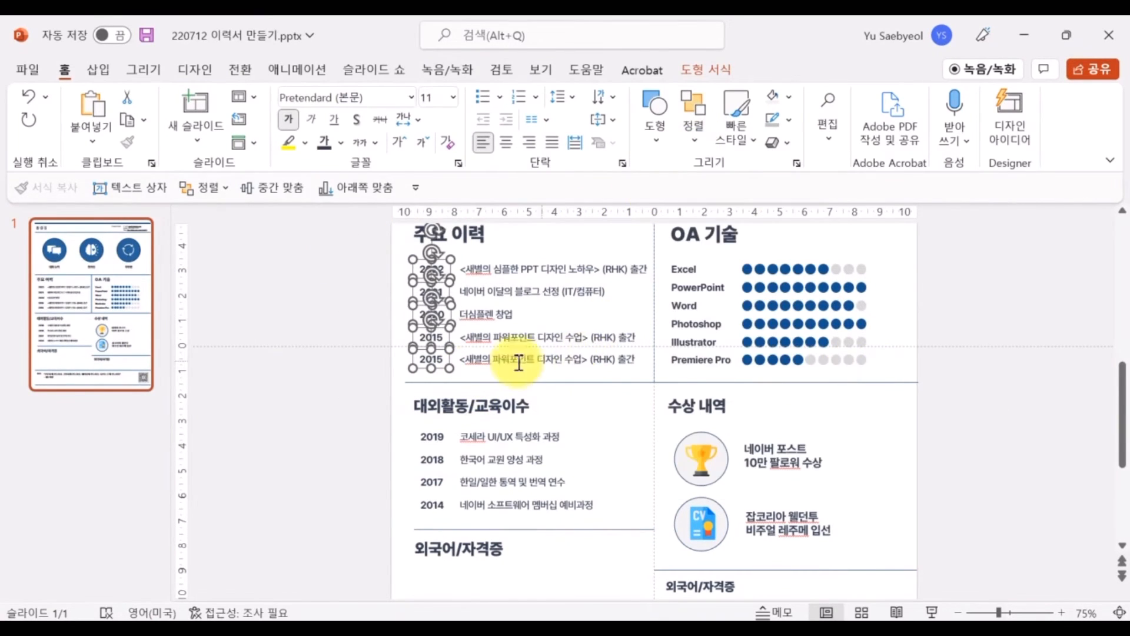
left_click(358, 351)
Distribute the year labels vertically so they are evenly spaced
left_click_drag(369, 246, 458, 377)
left_click(694, 118)
mouse_move(787, 434)
left_click(871, 552)
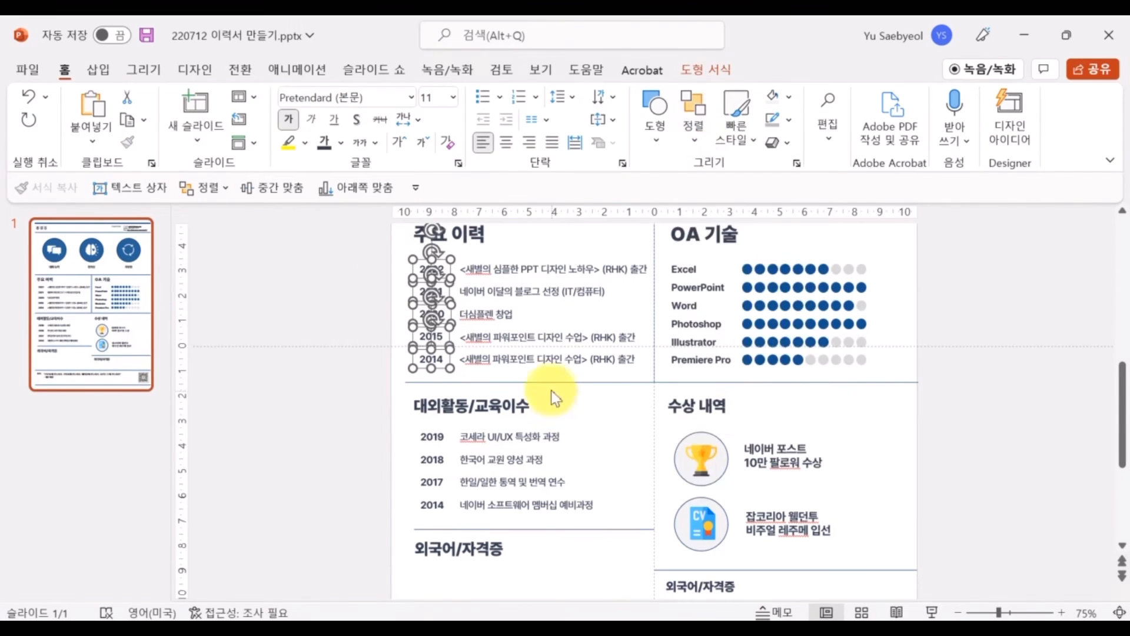
Distribute the 2022–2014 descriptions vertically and left-align them
left_click(536, 359)
left_click(498, 341, "shift")
left_click(487, 312, "shift")
left_click(475, 289, "shift")
left_click(467, 266, "shift")
left_click(693, 124)
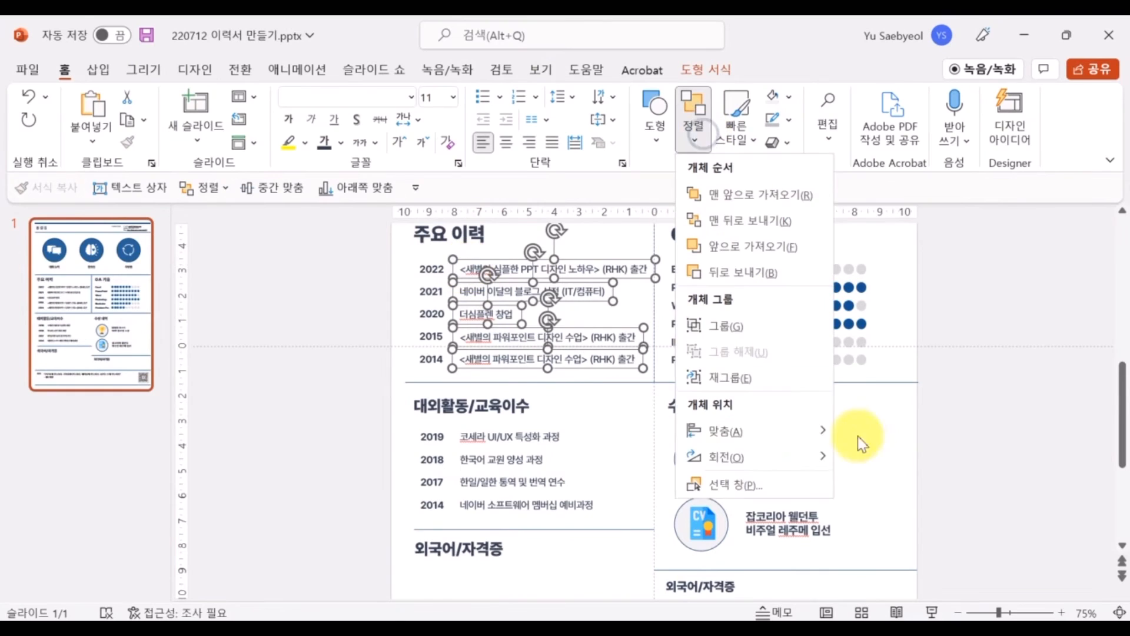
mouse_move(796, 432)
left_click(915, 553)
left_click(694, 128)
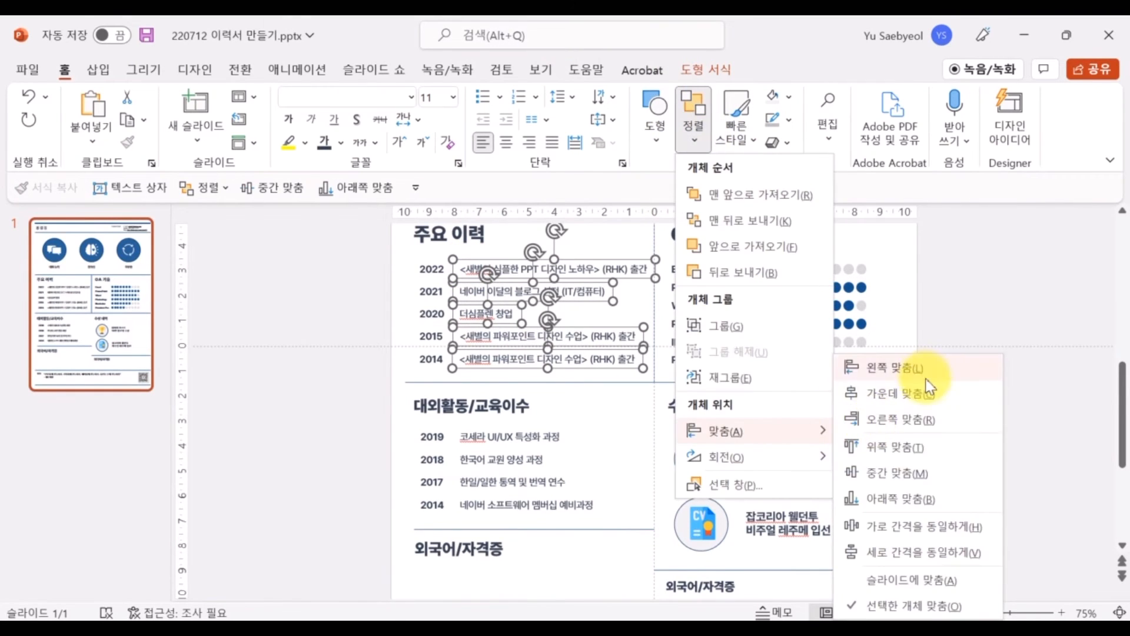
left_click(920, 372)
Change the 2014 description to '<새별의 파워포인트> 네이버 포스트 시작'
triple_click(559, 361)
type("<새별의 피")
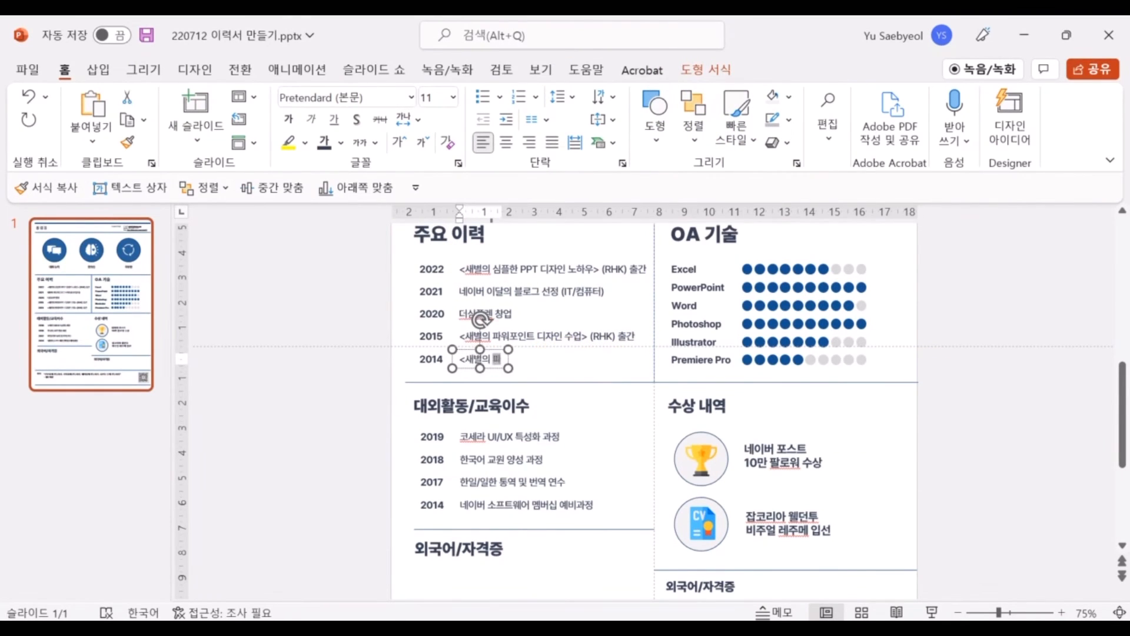
type("워포인트> 네이버 포스트 시험")
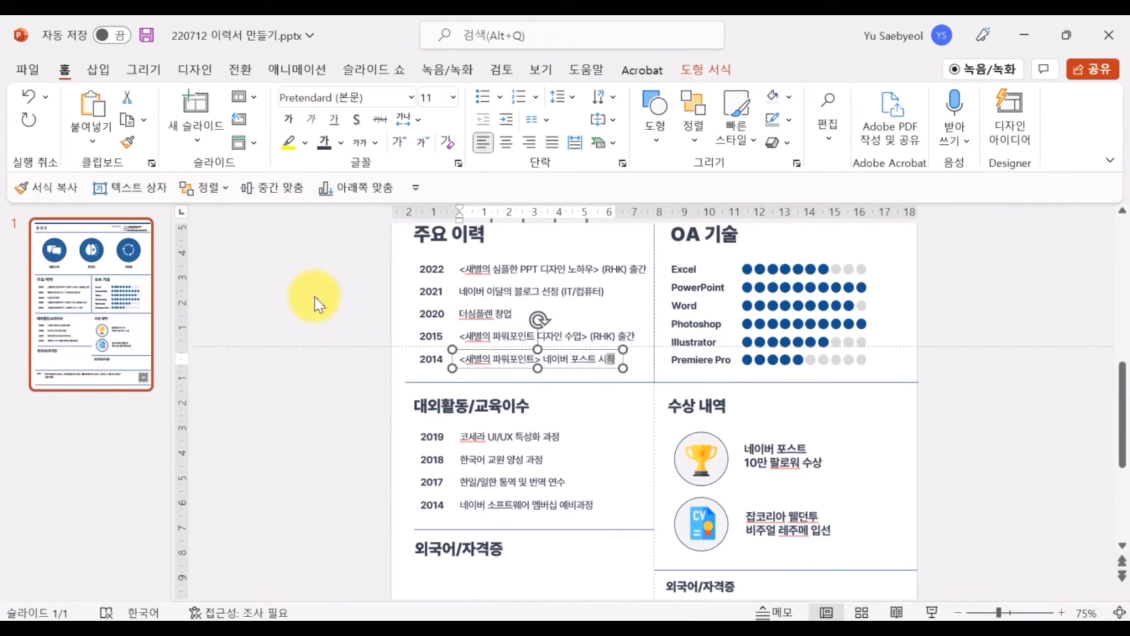
left_click(314, 297)
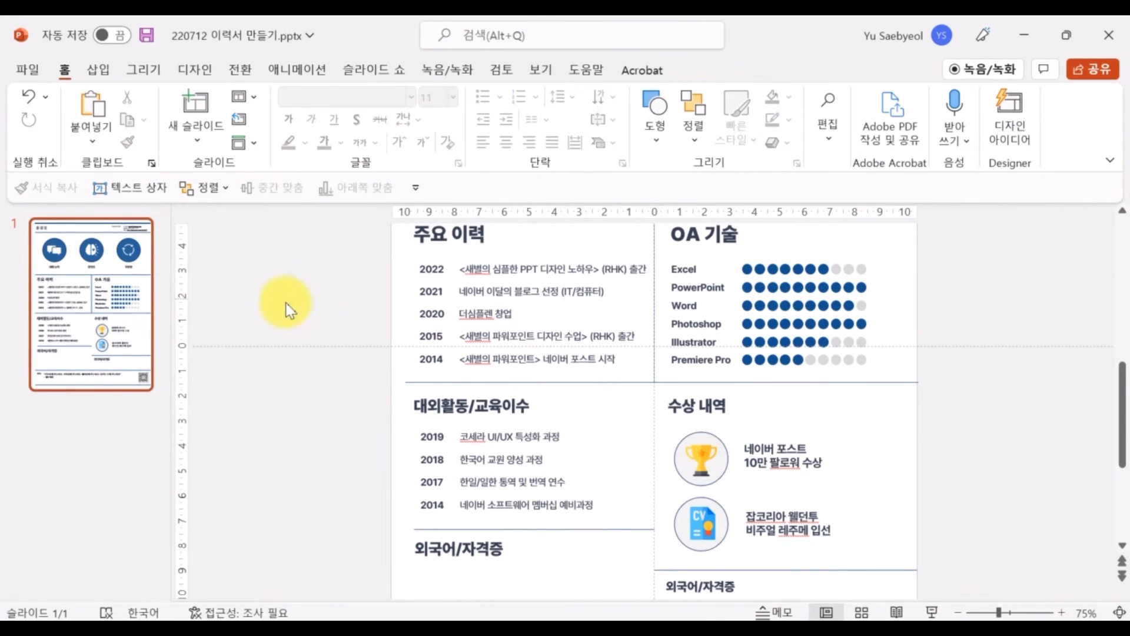
scroll(384, 404, "down", 3)
scroll(384, 404, "down", 1)
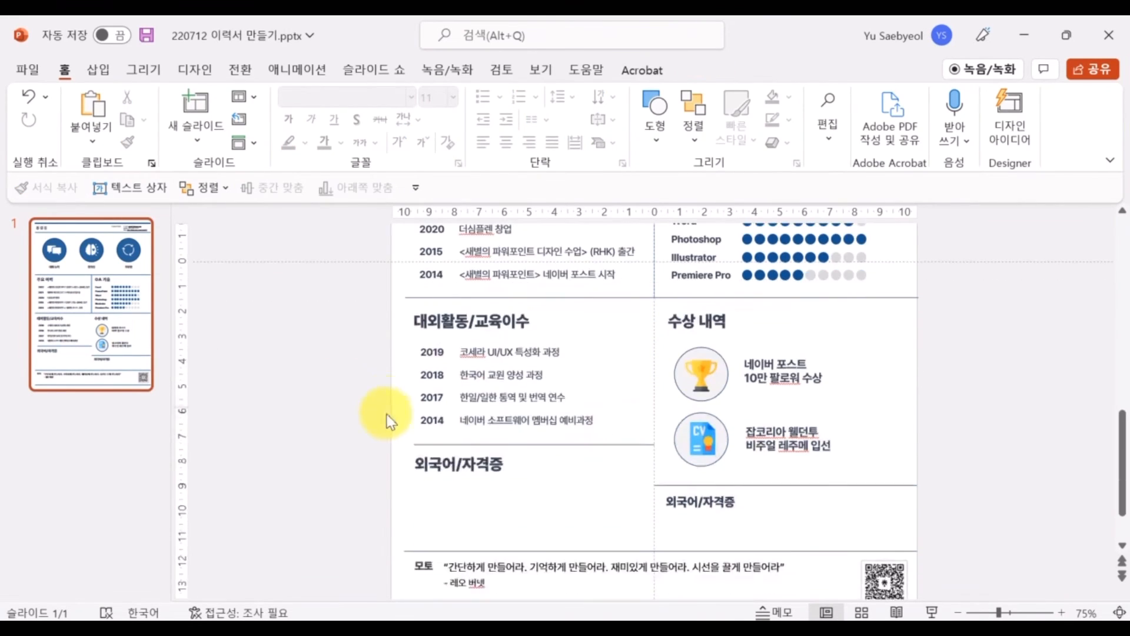
Delete the 2018 and 2017 activity rows, then move the 2014 row and 외국어/자격증 heading up
left_click_drag(386, 358, 612, 421)
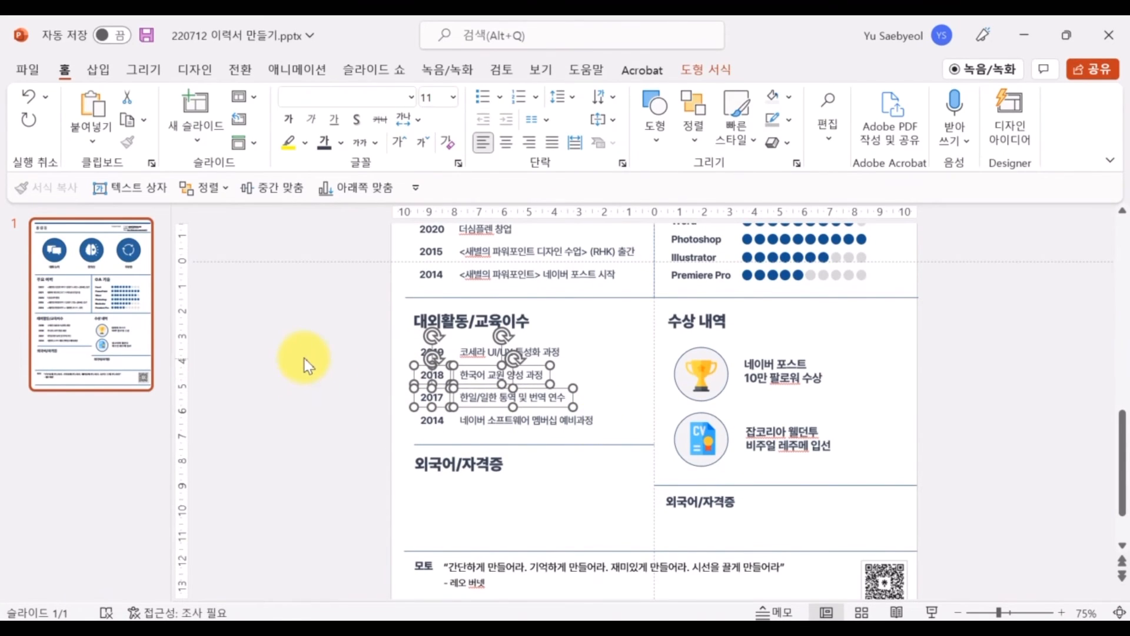
key("Delete")
left_click(431, 421)
left_click(494, 419, "shift")
left_click_drag(494, 415, 498, 367)
left_click(497, 454)
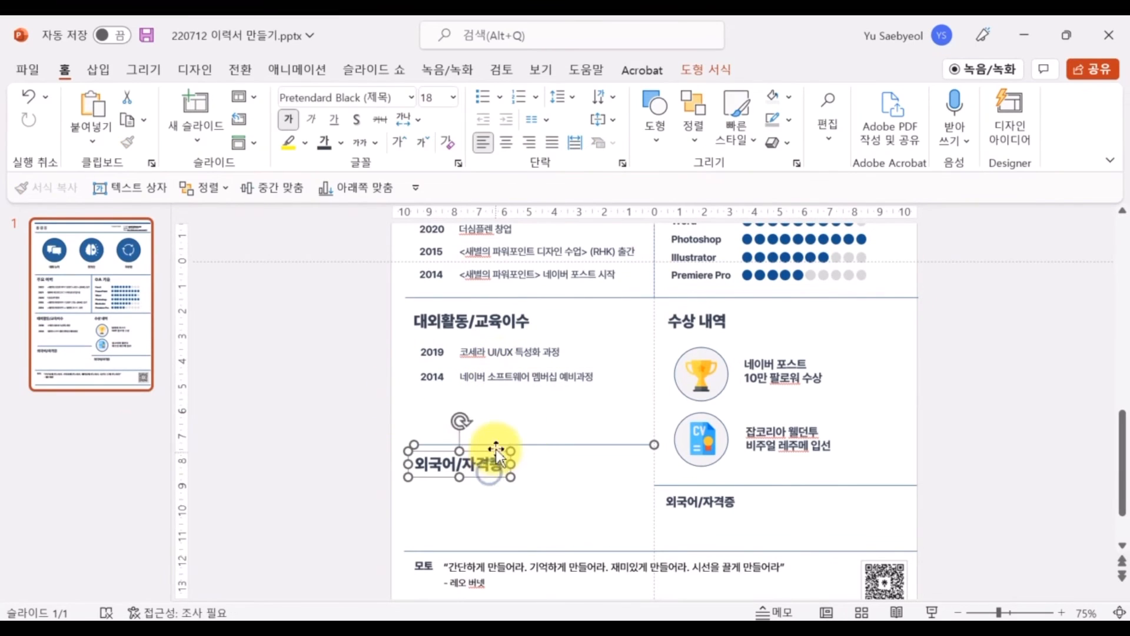
left_click_drag(497, 454, 483, 398)
In the 2019 entry, replace 코세라 with 캘리포니아 디자인 대학교 and 특성화 with 온라인
left_click_drag(486, 353, 429, 355)
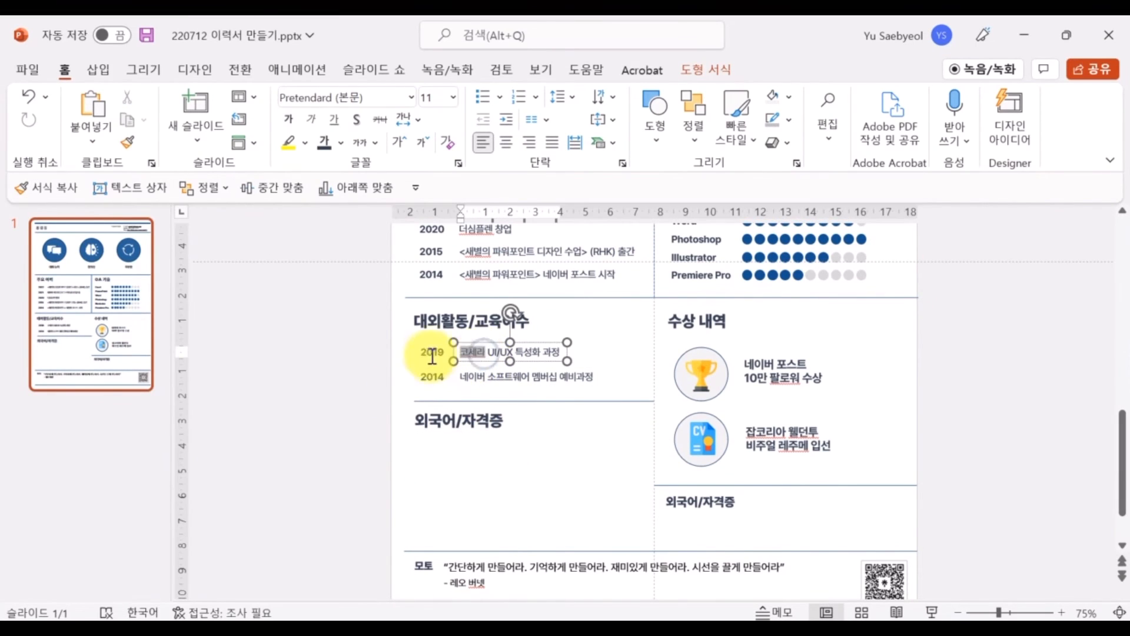
type("캘리포")
type("니아 디자인")
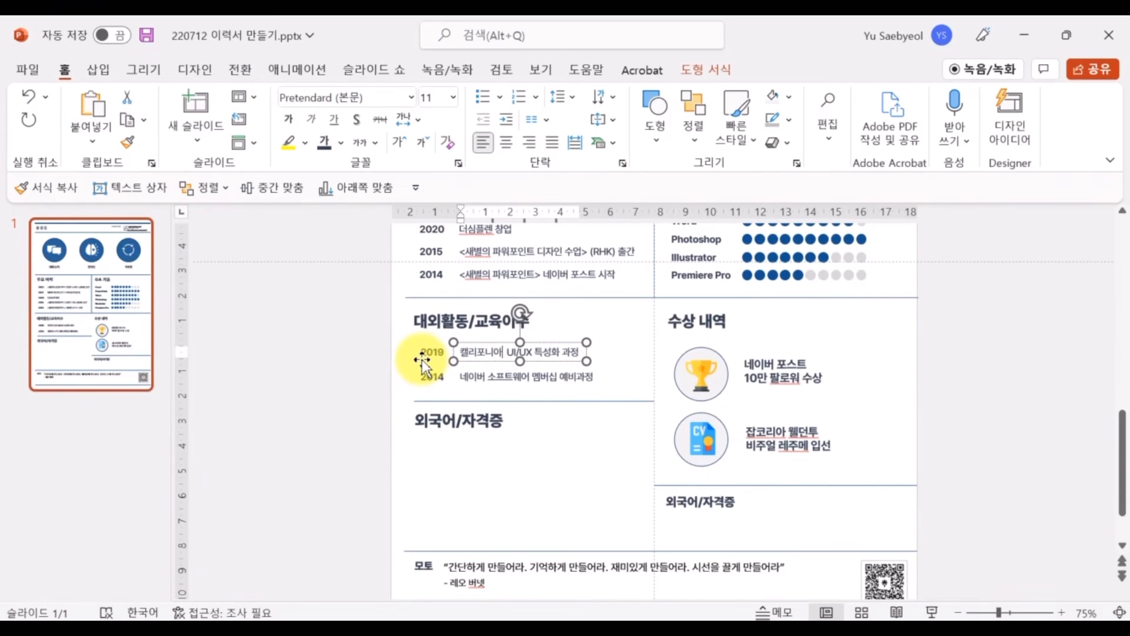
type(" 대하")
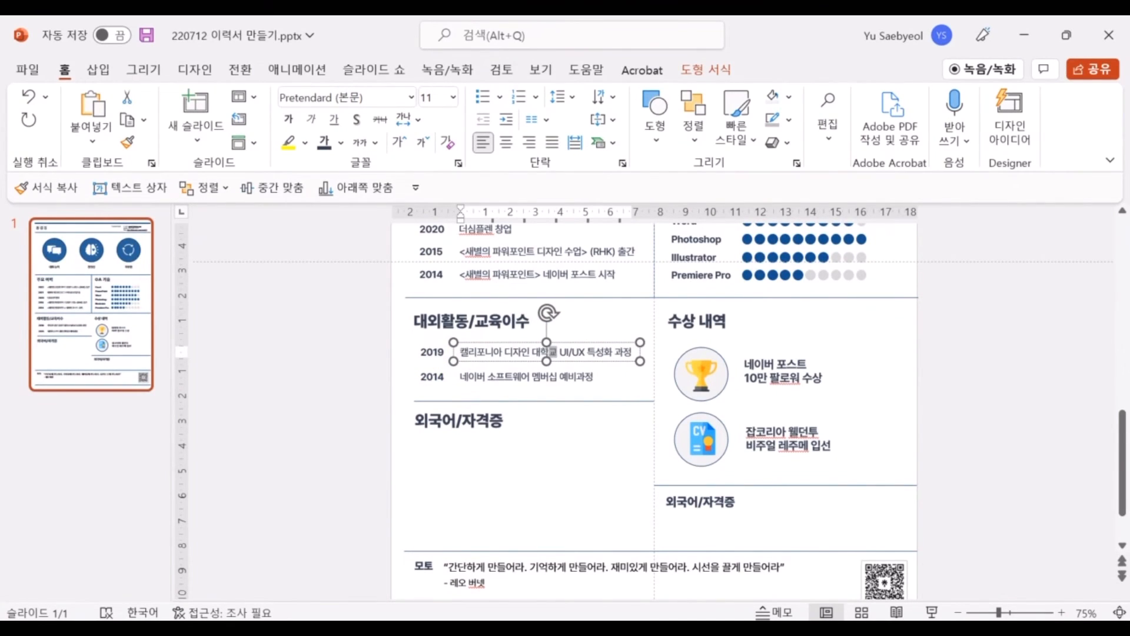
left_click(622, 354)
left_click(271, 380)
left_click(608, 352)
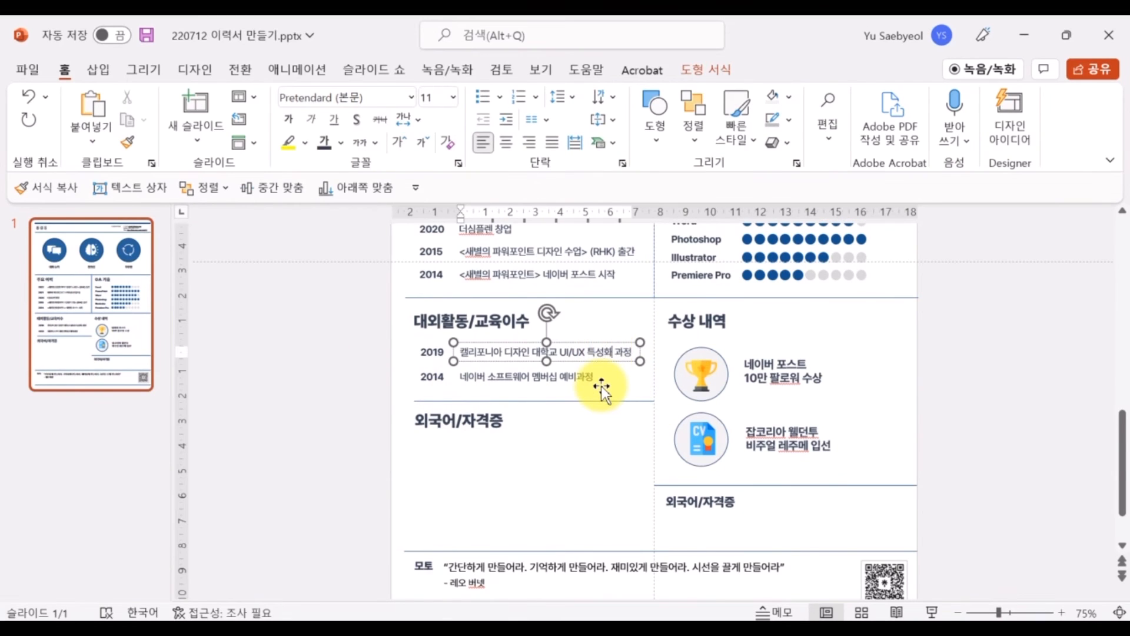
key("BackSpace")
key("BackSpace")
key("BackSpace")
type("온라인")
Paste 캘리포니아 인스티튜트 오브 디 아츠 as the school name and wrap the course onto two lines
left_click_drag(558, 351, 440, 330)
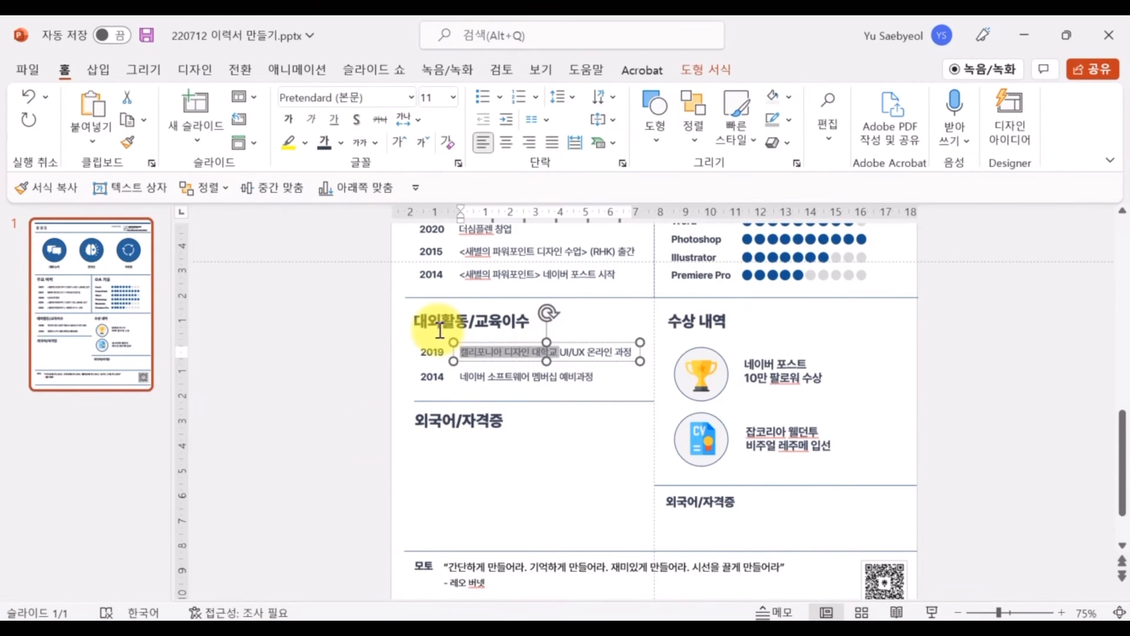
type("캘리포니아 인스티튜트 오브 디 아츠")
key("Return")
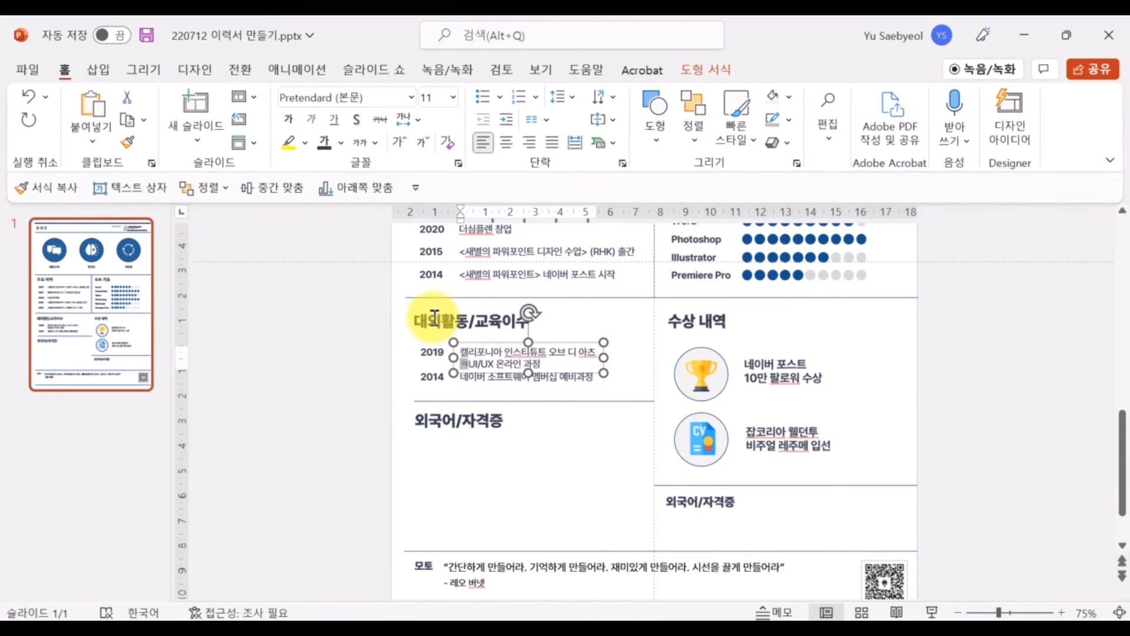
key("BackSpace")
key("Return")
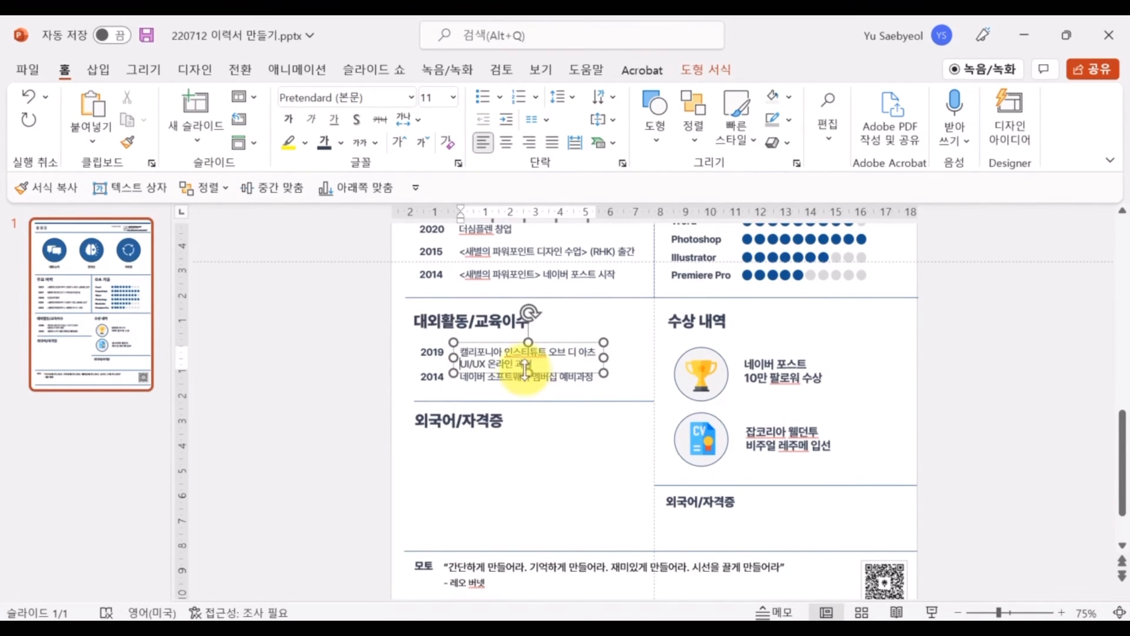
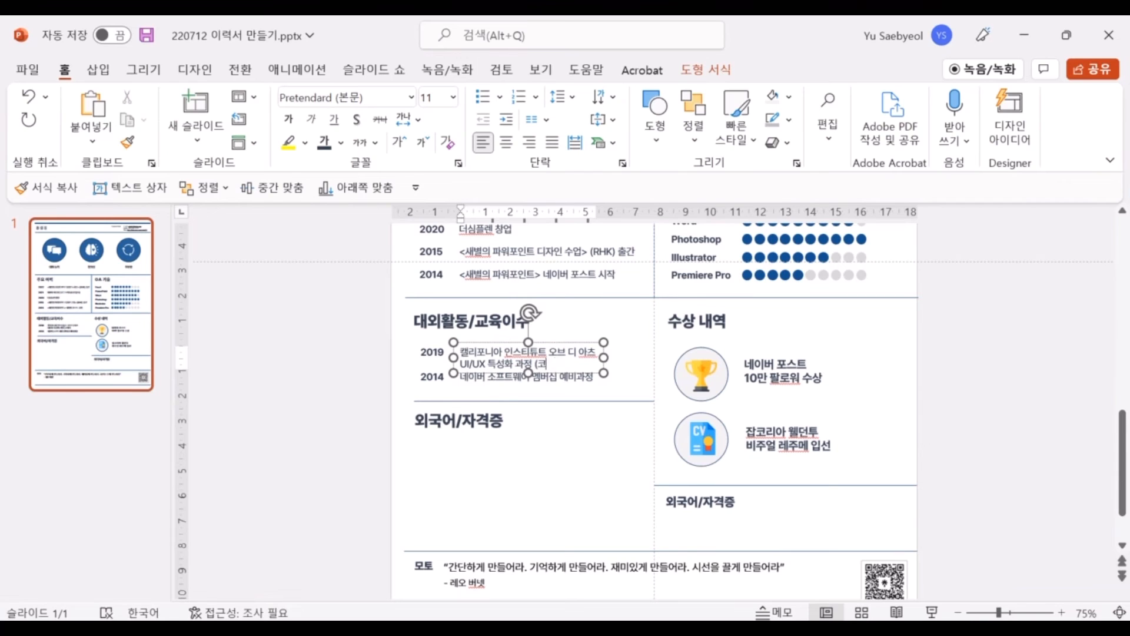
Drag the 2014 entry lower, then adjust the divider line and 외국어/자격증 heading
left_click(473, 377)
left_click(425, 377, "shift")
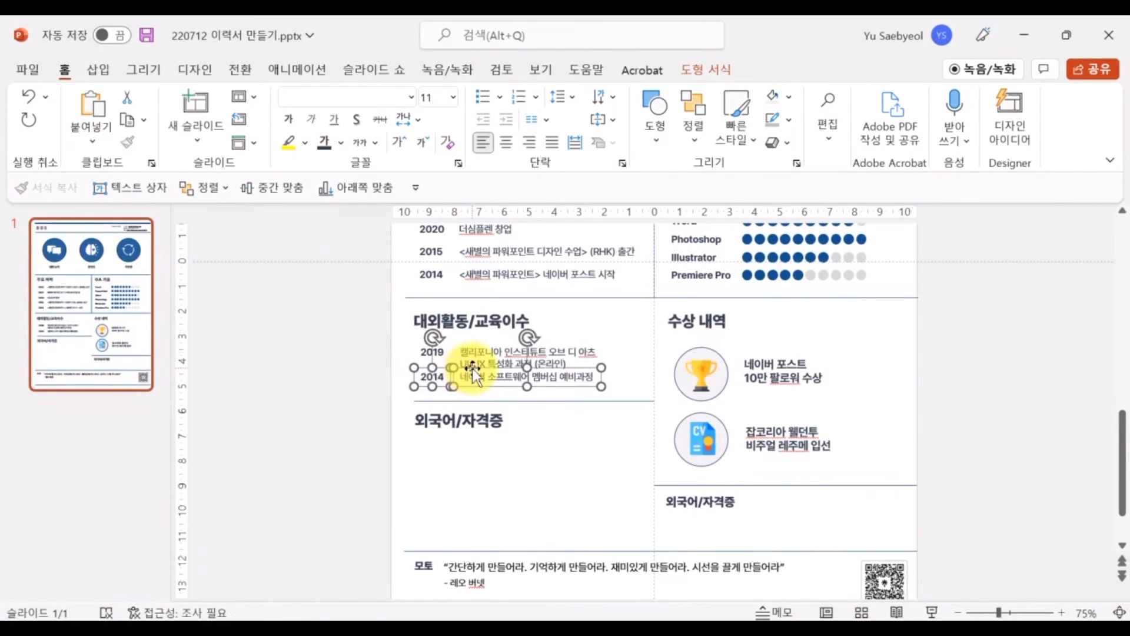
left_click_drag(472, 368, 479, 410)
left_click(638, 402)
left_click(471, 423, "shift")
left_click(380, 424)
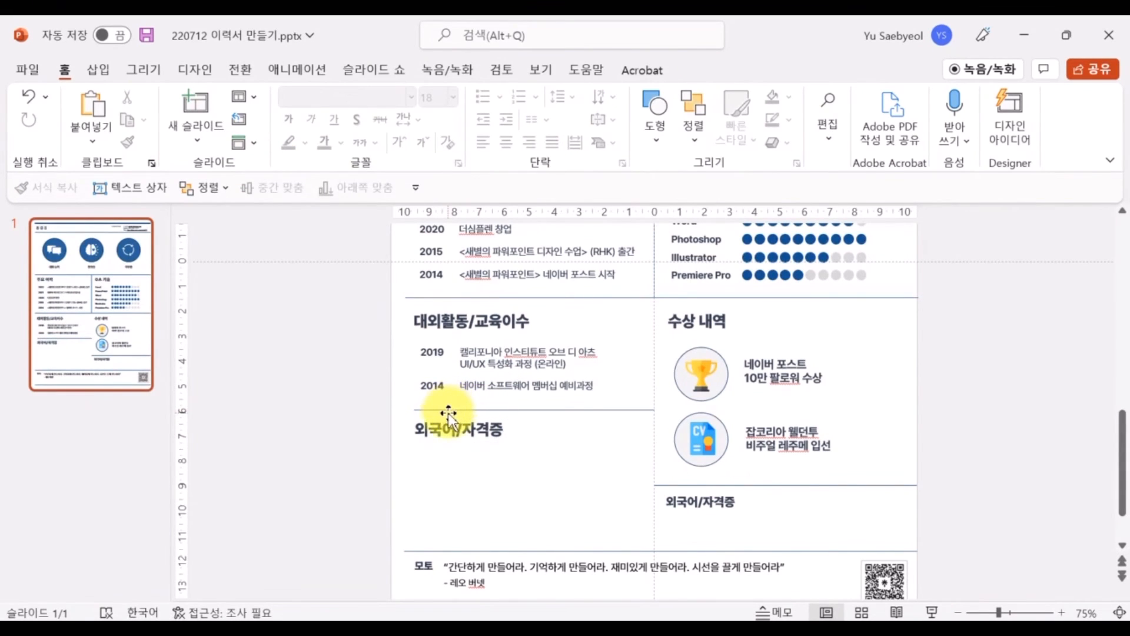
left_click(448, 412)
left_click(415, 409)
left_click(372, 428)
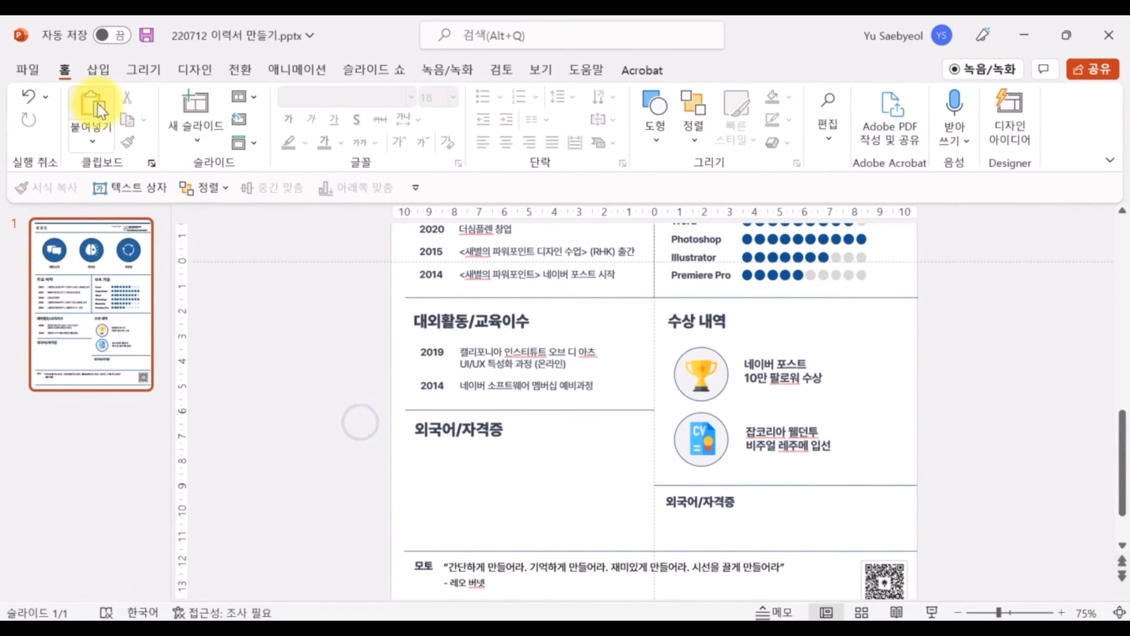
Draw a thin red vertical rectangle along the slide's left edge
left_click(98, 69)
left_click(303, 118)
left_click(300, 304)
left_click_drag(391, 270, 403, 506)
left_click(429, 96)
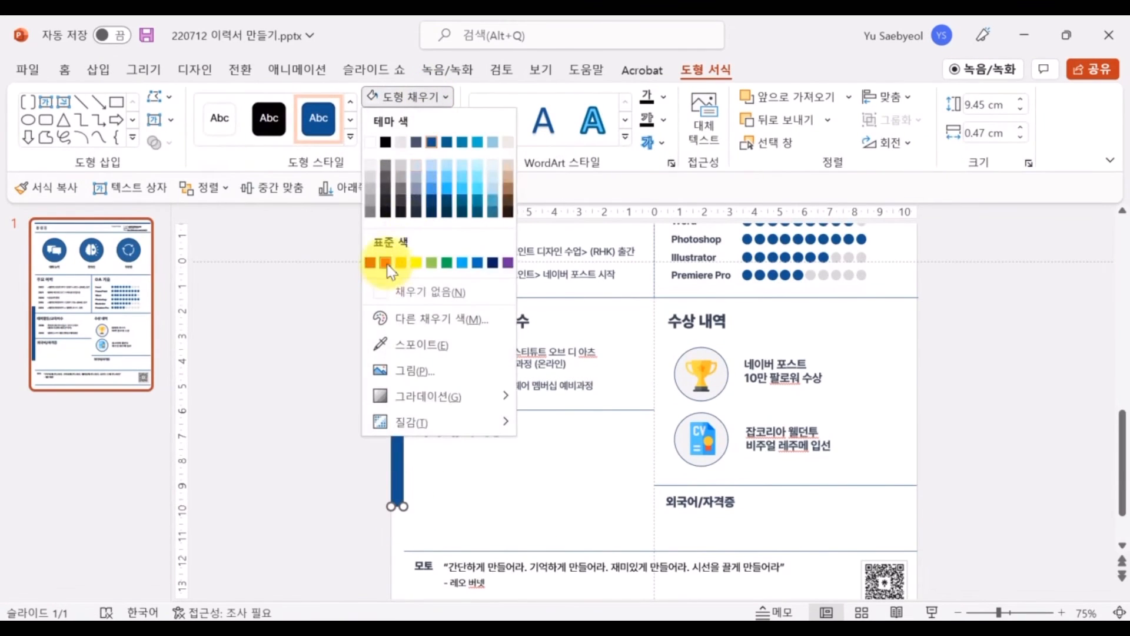
left_click(386, 260)
left_click(410, 119)
left_click(439, 310)
Widen the red bar slightly, then delete it
scroll(365, 400, "up", 5)
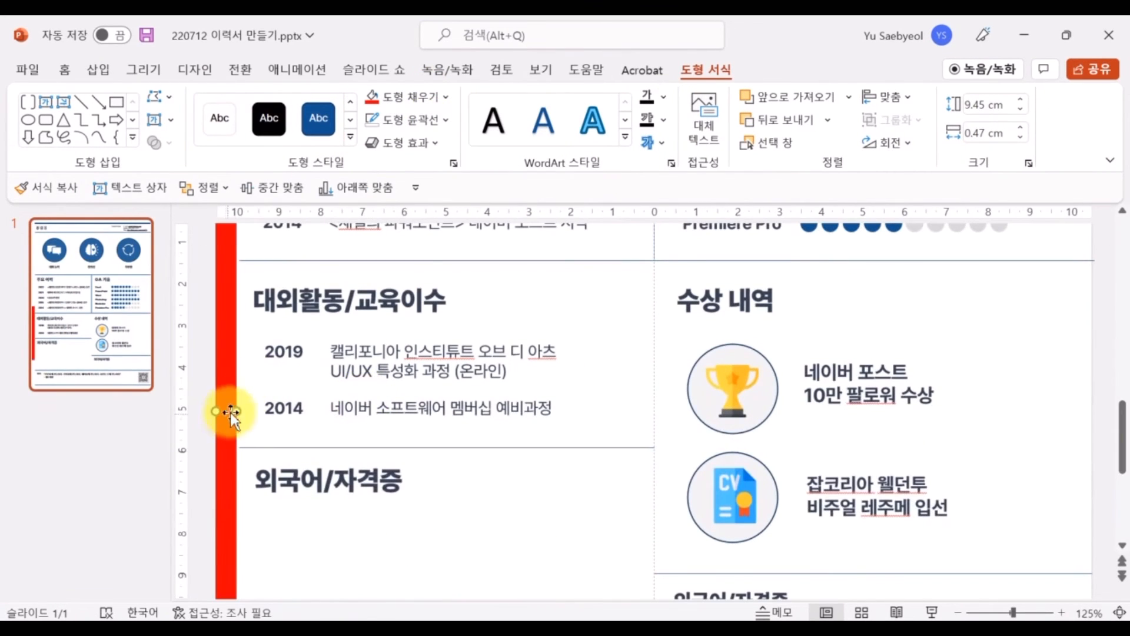
left_click_drag(236, 410, 240, 411)
left_click(261, 448)
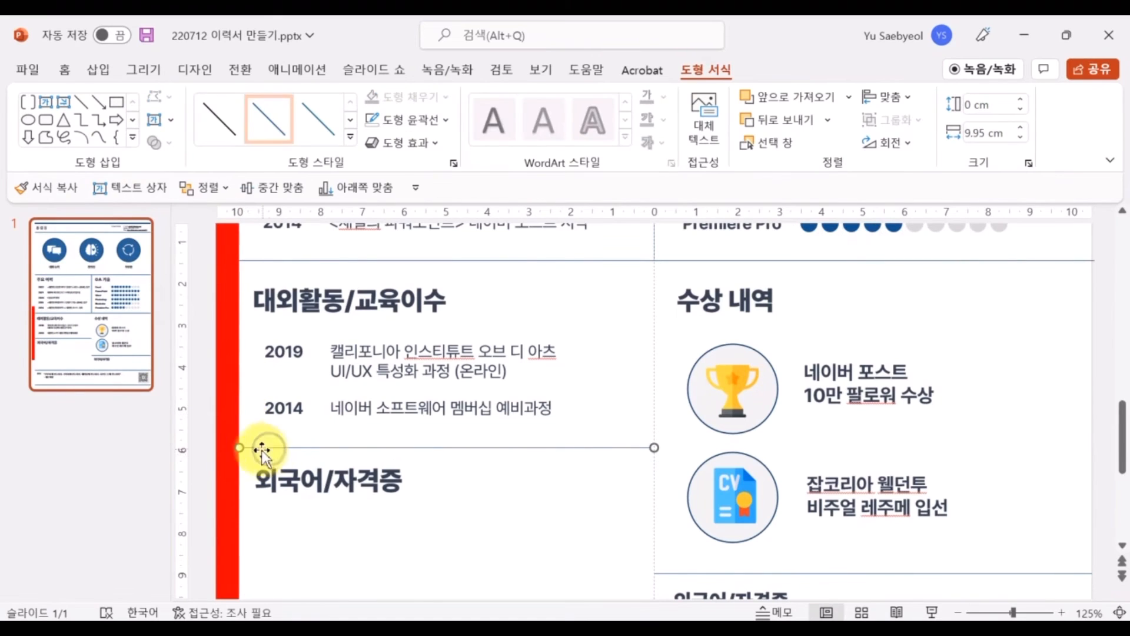
left_click(319, 553)
left_click(235, 499)
key("Delete")
Duplicate the 2014 activity entry with Ctrl+D
scroll(347, 478, "down", 5)
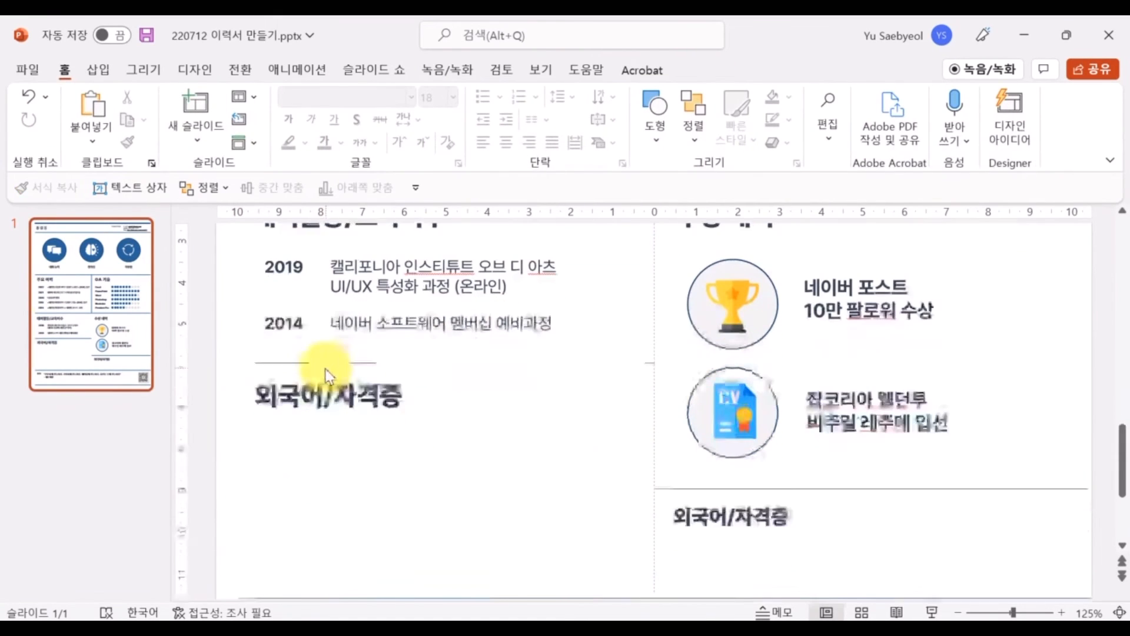
left_click(286, 303)
left_click(390, 302, "shift")
key("ctrl+d")
Turn a copy of the 2014 row into 2021 국가기술자격 시각디자인 기사
left_click_drag(559, 310, 536, 413)
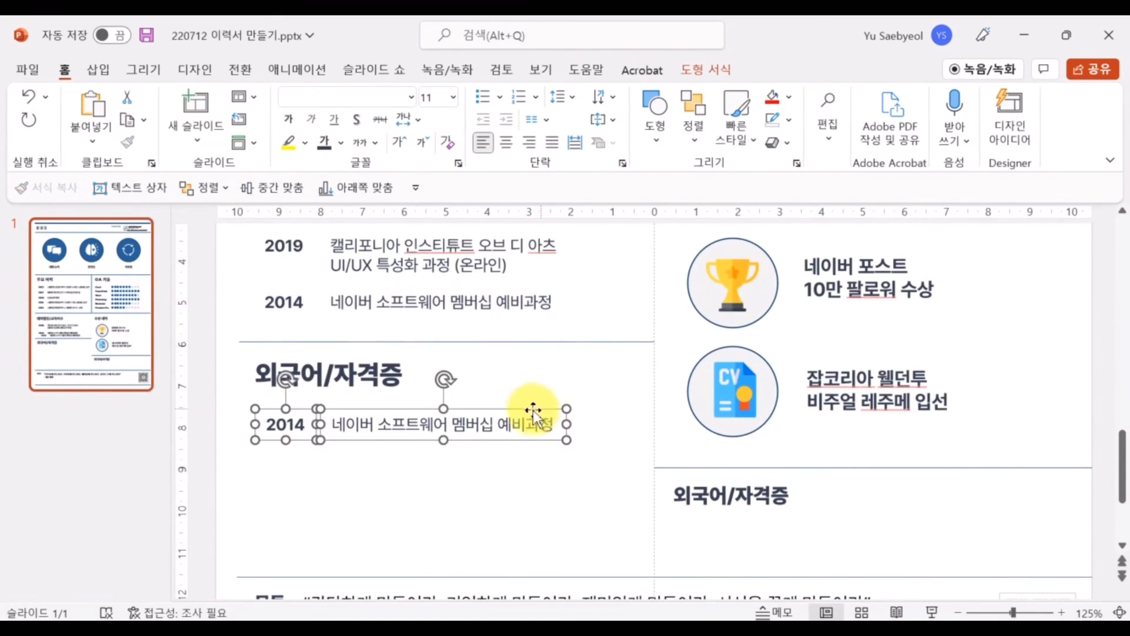
left_click(304, 425)
key("BackSpace")
key("BackSpace")
type("21")
triple_click(383, 426)
type("시각 지")
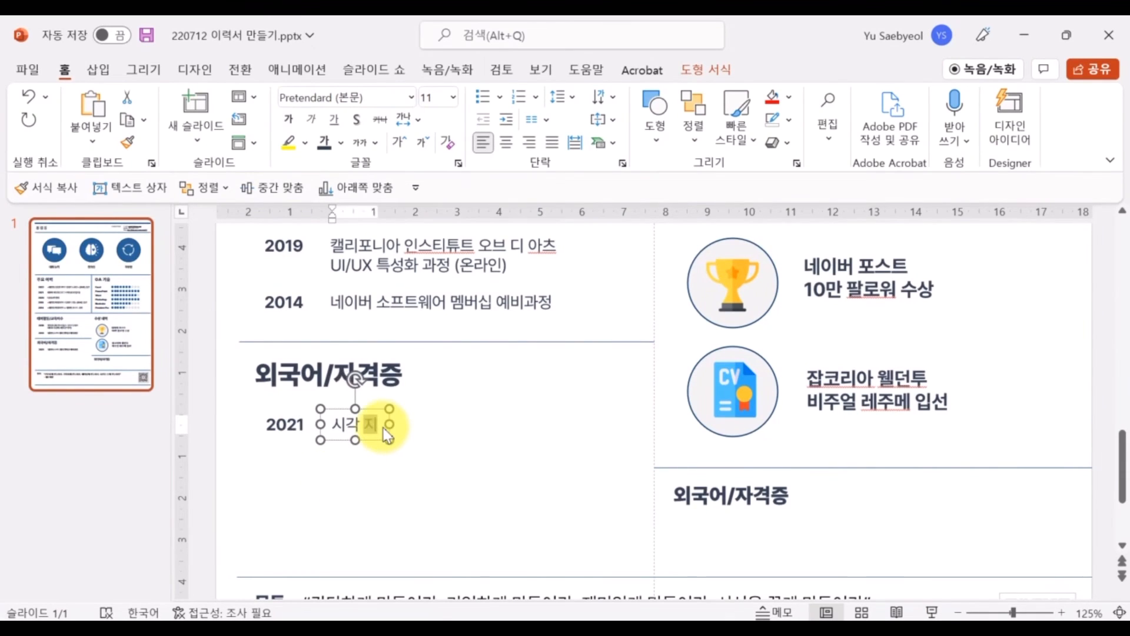
type("디자인 기사")
left_click(336, 435)
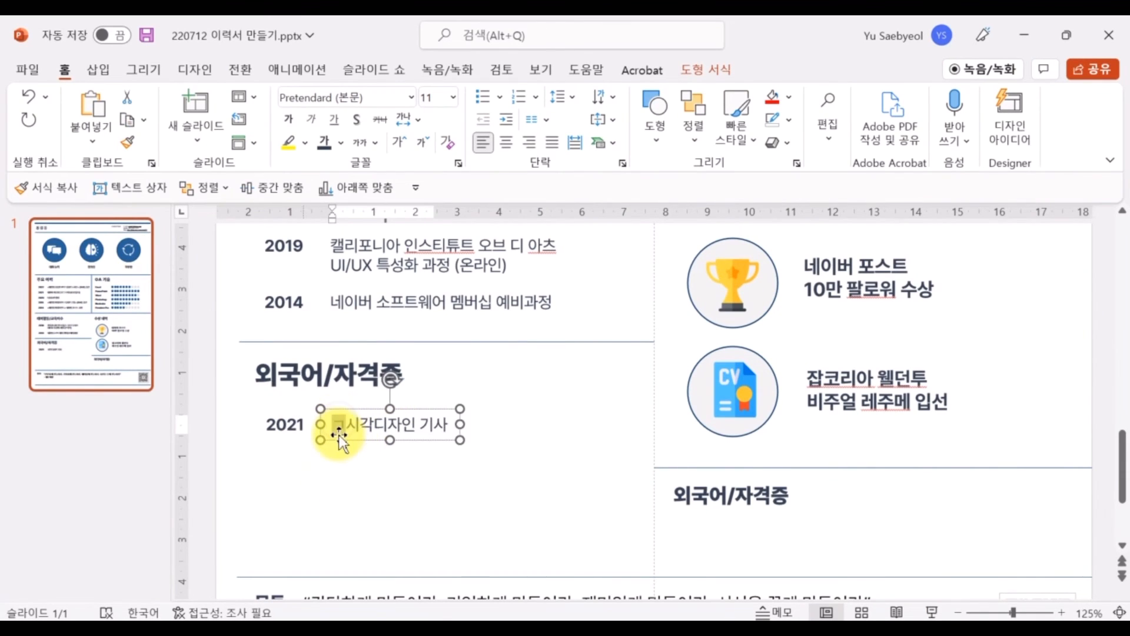
type("국가기술 자ㄱ")
left_click(364, 515)
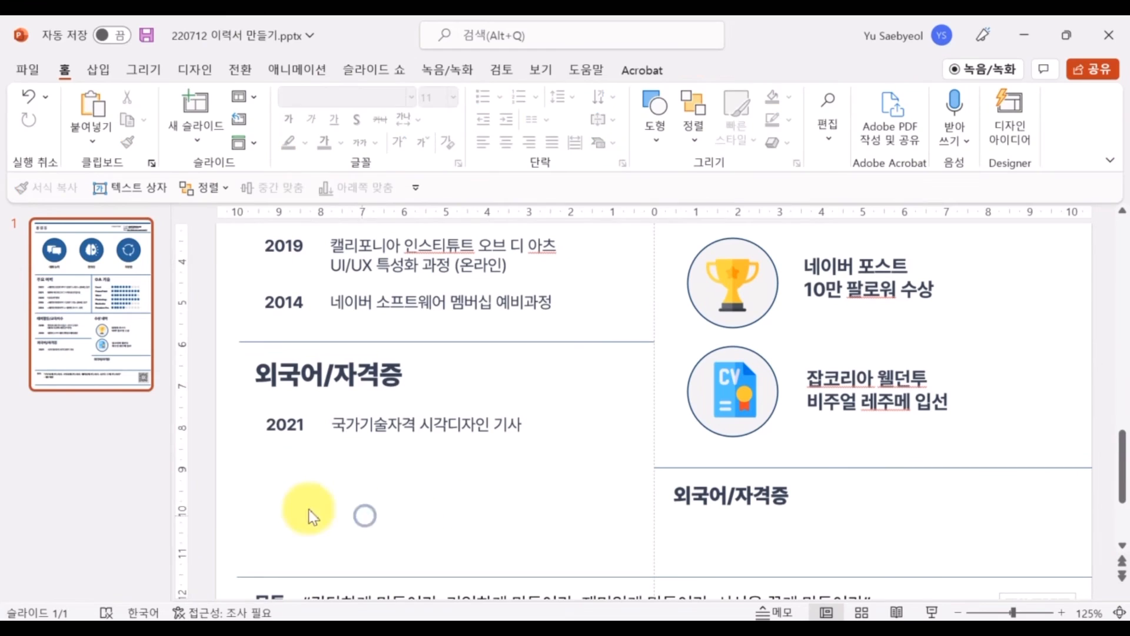
Duplicate the 2021 row below and rename the right-hand heading 특이사항(?)
left_click_drag(236, 492, 603, 380)
key("ctrl+d")
left_click_drag(529, 428, 513, 452)
left_click(721, 499)
key("ctrl+a")
type("특이사항(?)")
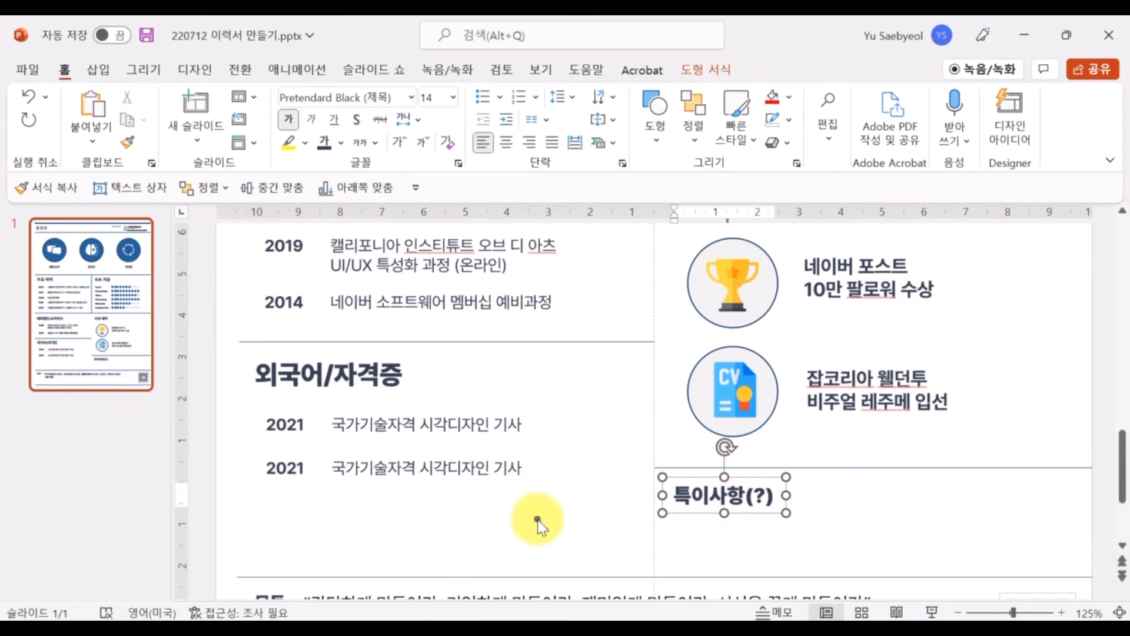
Change the second row to 2019 일본 색채검정 3급 and duplicate it below
left_click(297, 471)
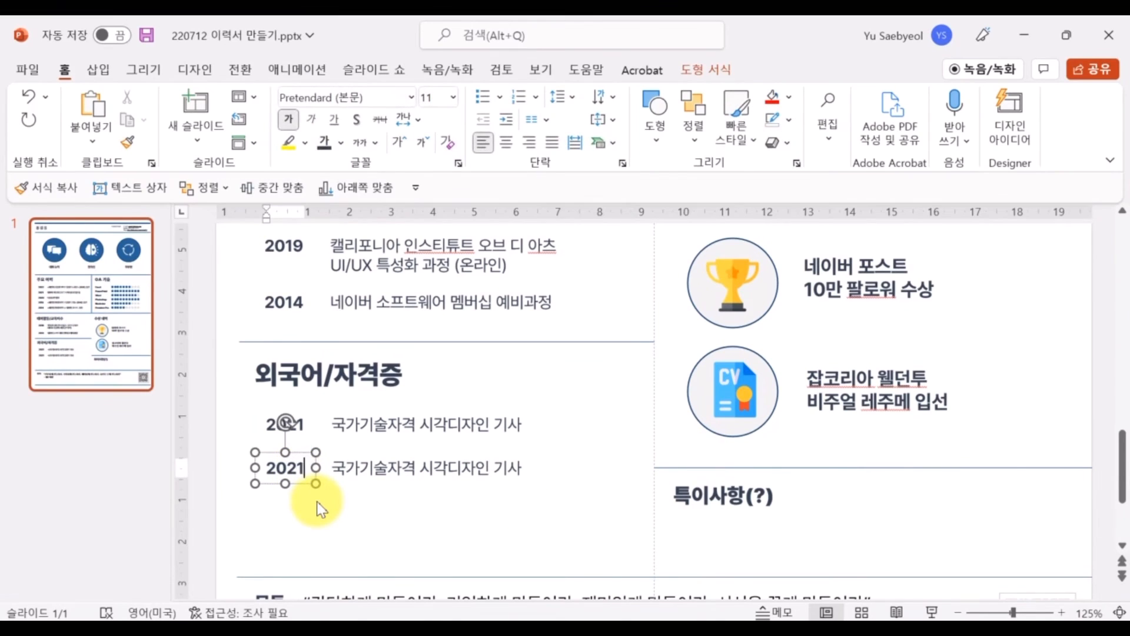
key("BackSpace")
key("BackSpace")
type("1")
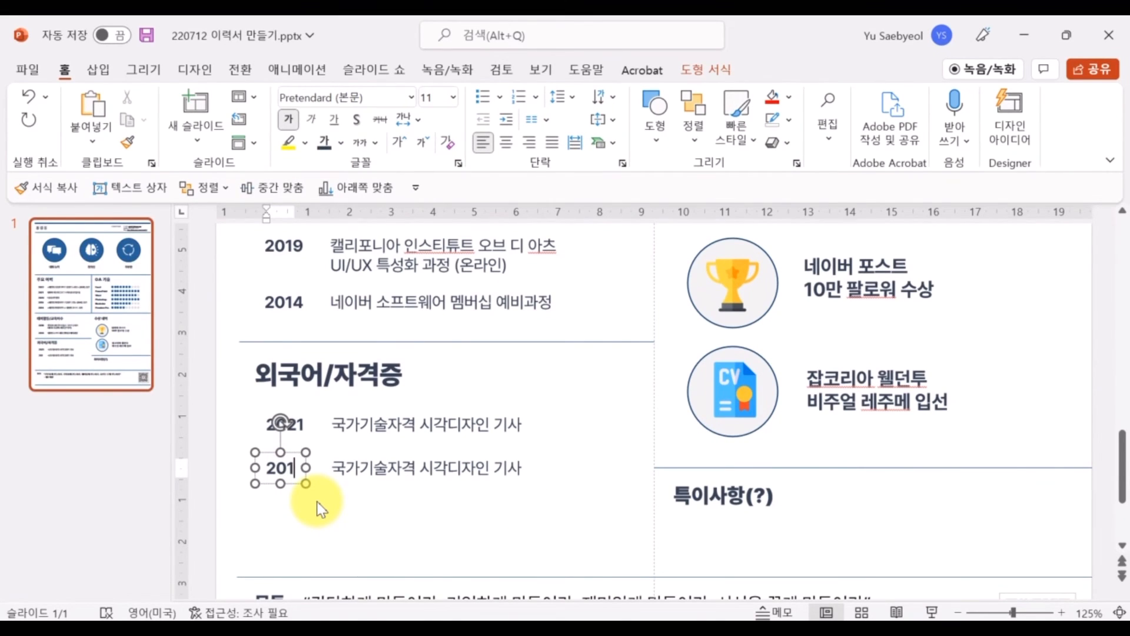
type("9")
left_click(409, 469)
key("ctrl+a")
type("일본 색체")
type("검정 3그")
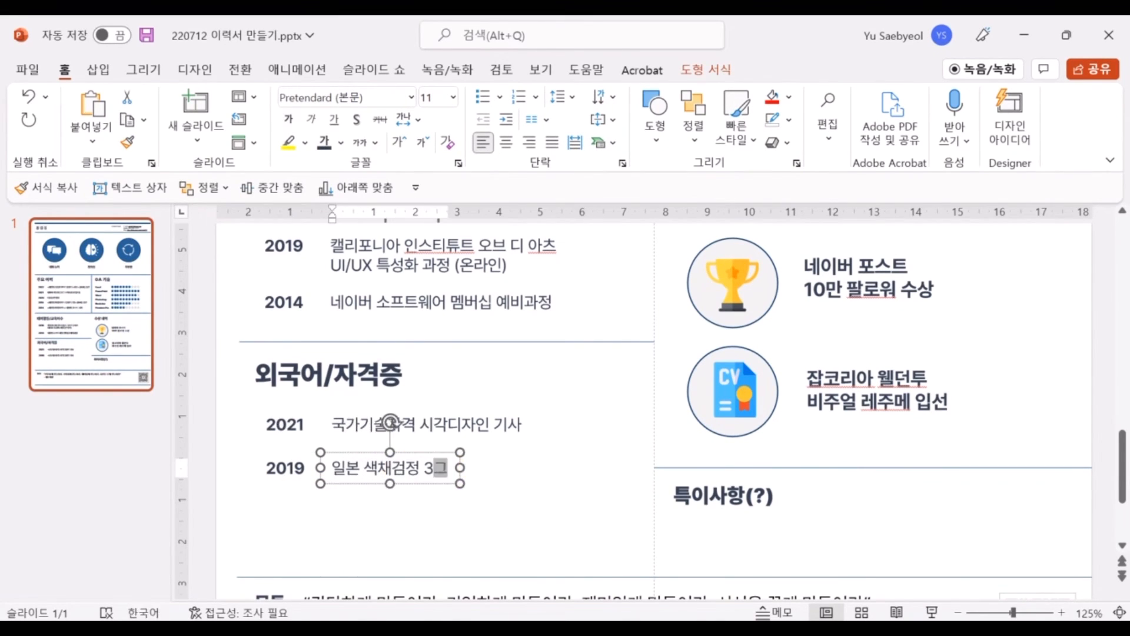
left_click(290, 475, "shift")
key("ctrl+d")
left_click_drag(462, 477, 449, 498)
Rename the left heading to 자격증 and the right heading to 외국어
double_click(329, 375)
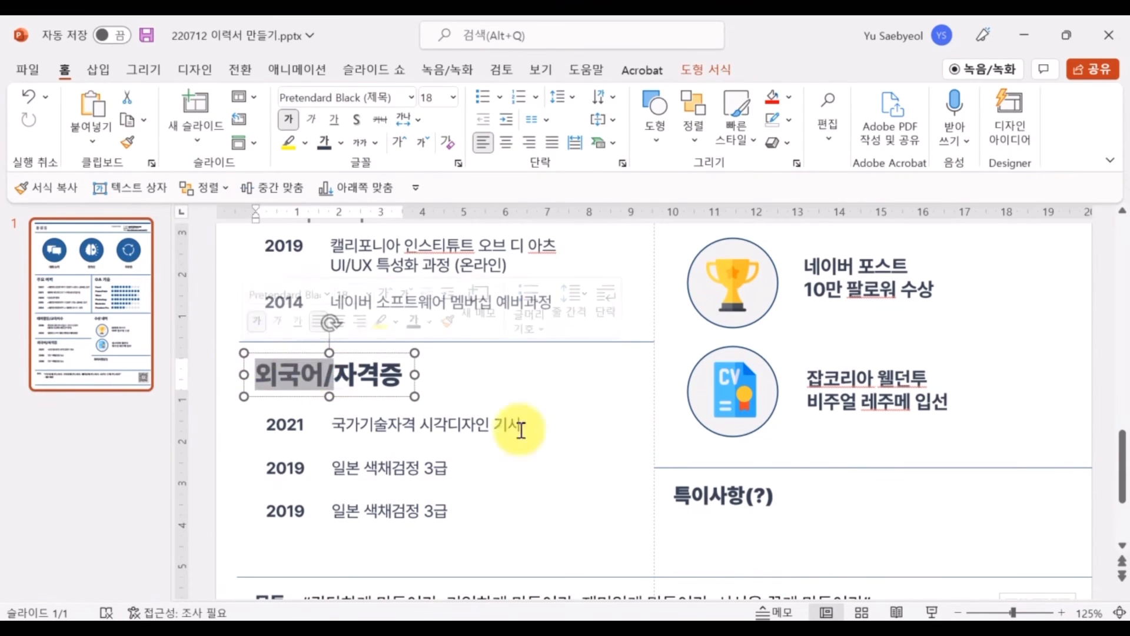
key("Delete")
left_click(751, 496)
key("ctrl+a")
type("외국어")
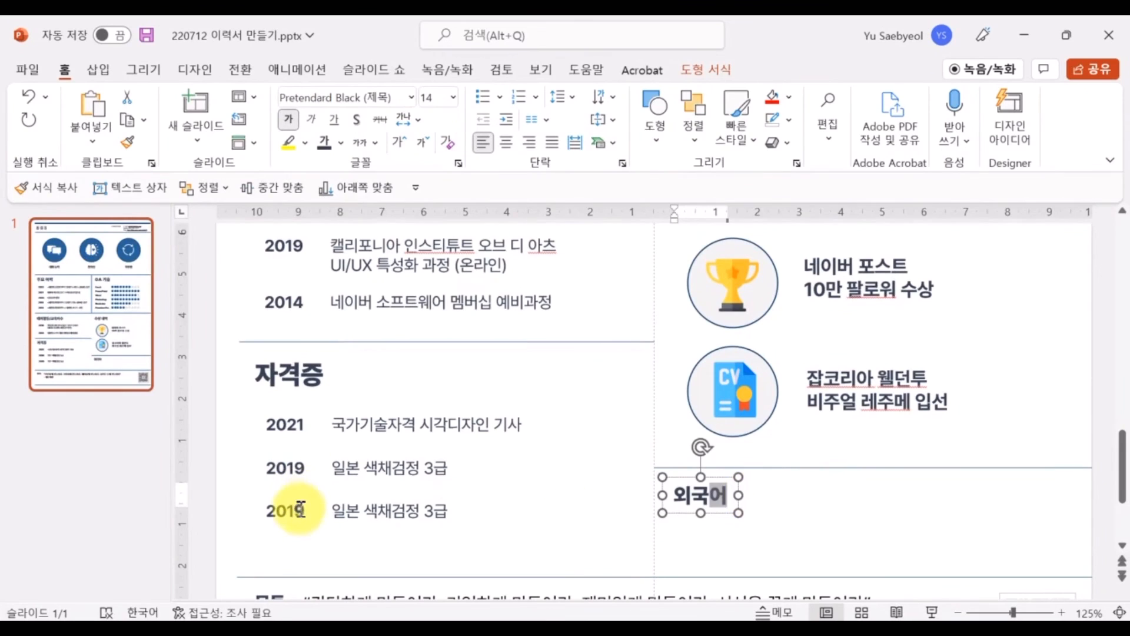
Change the third row to 2013 국가기술자격 웹디자인 기능사 and duplicate it below
left_click(301, 512)
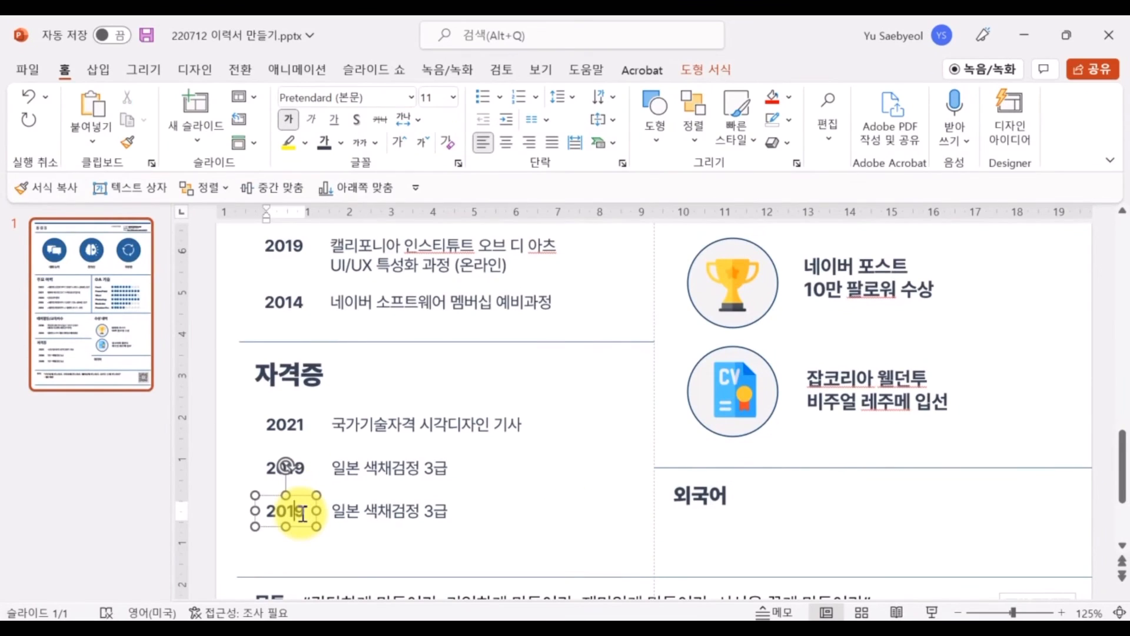
type("3")
triple_click(356, 512)
type("국가기술자격 웹ㄷ")
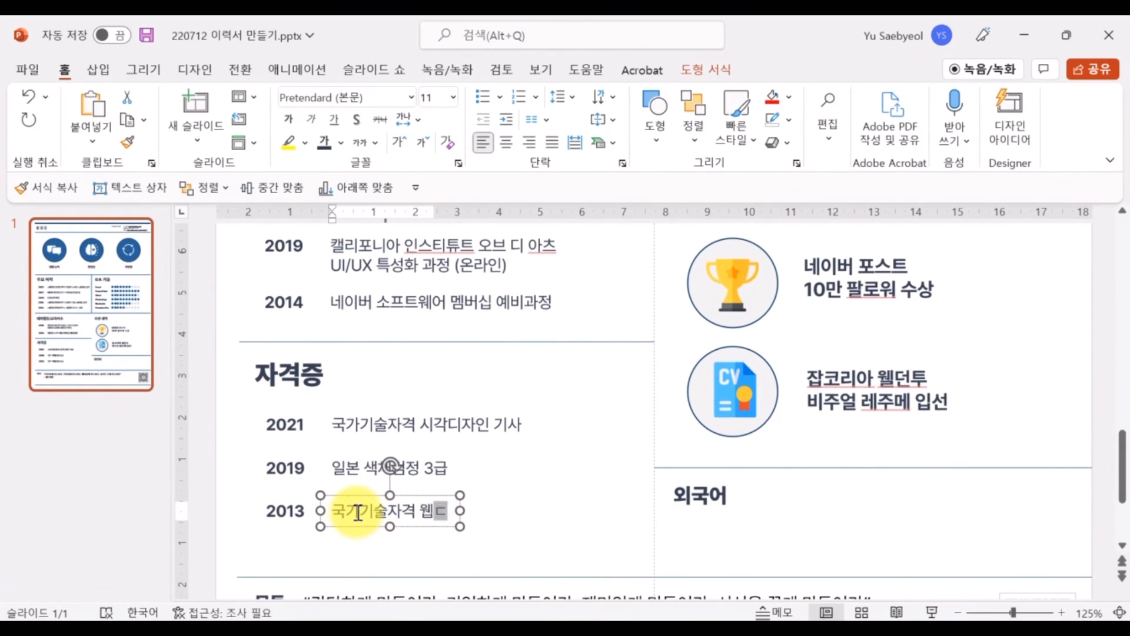
type("디자인 기능ㅅ")
left_click(274, 514)
left_click(463, 514, "shift")
key("ctrl+d")
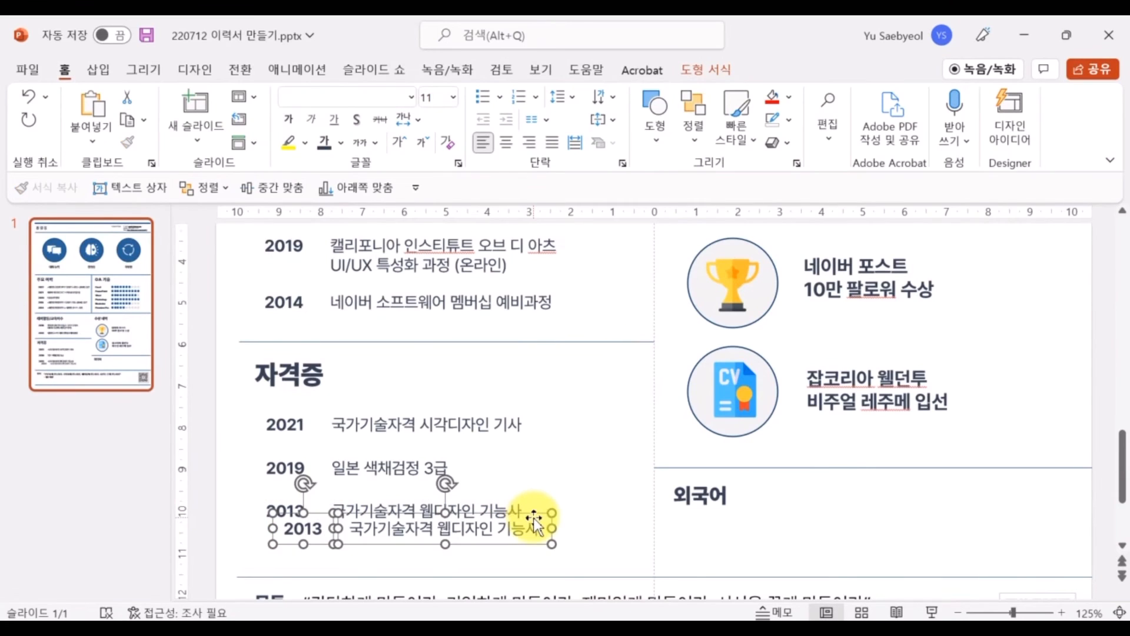
left_click_drag(533, 515, 516, 536)
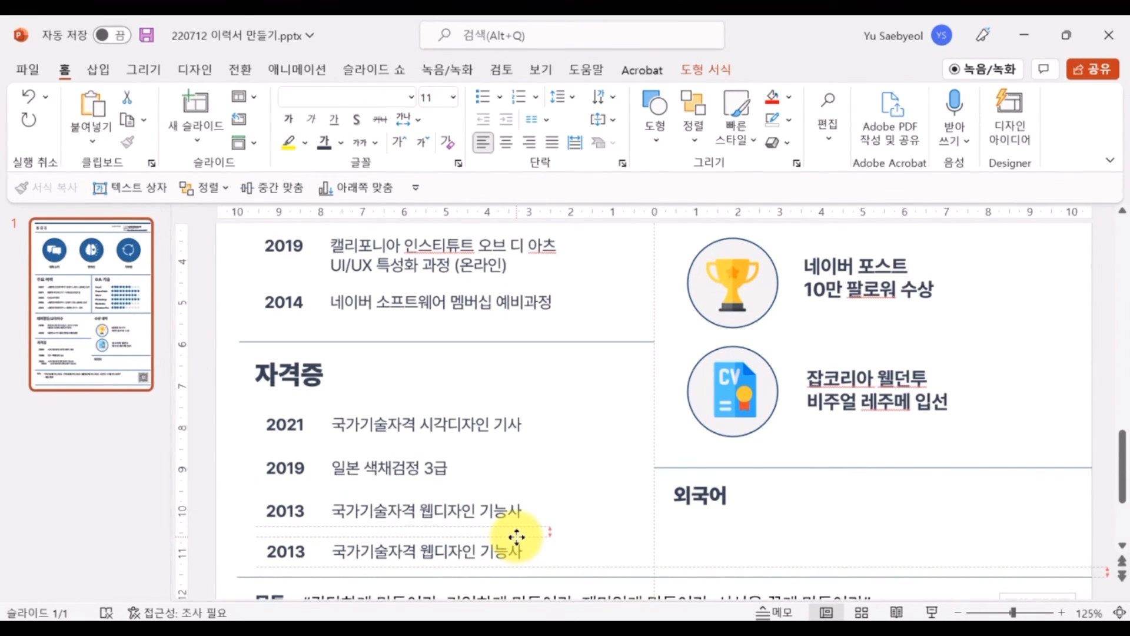
Change the fourth row to 2011 ACA Photoshop
left_click(290, 550)
left_click(304, 555)
key("BackSpace")
type("1")
triple_click(364, 553)
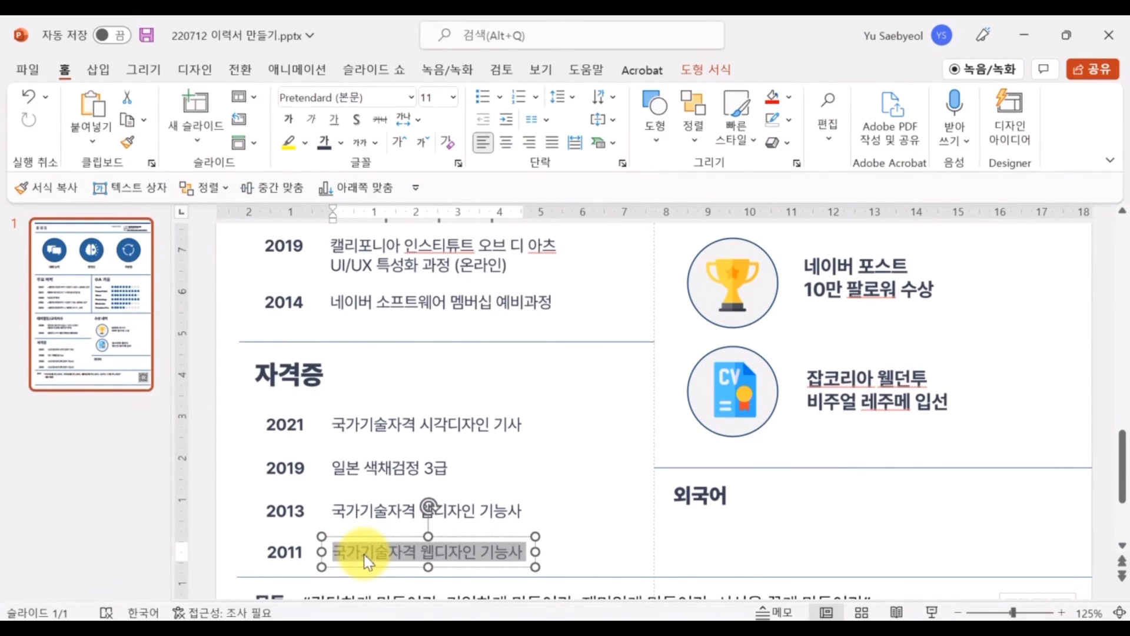
type("ACA Photoshop CS3")
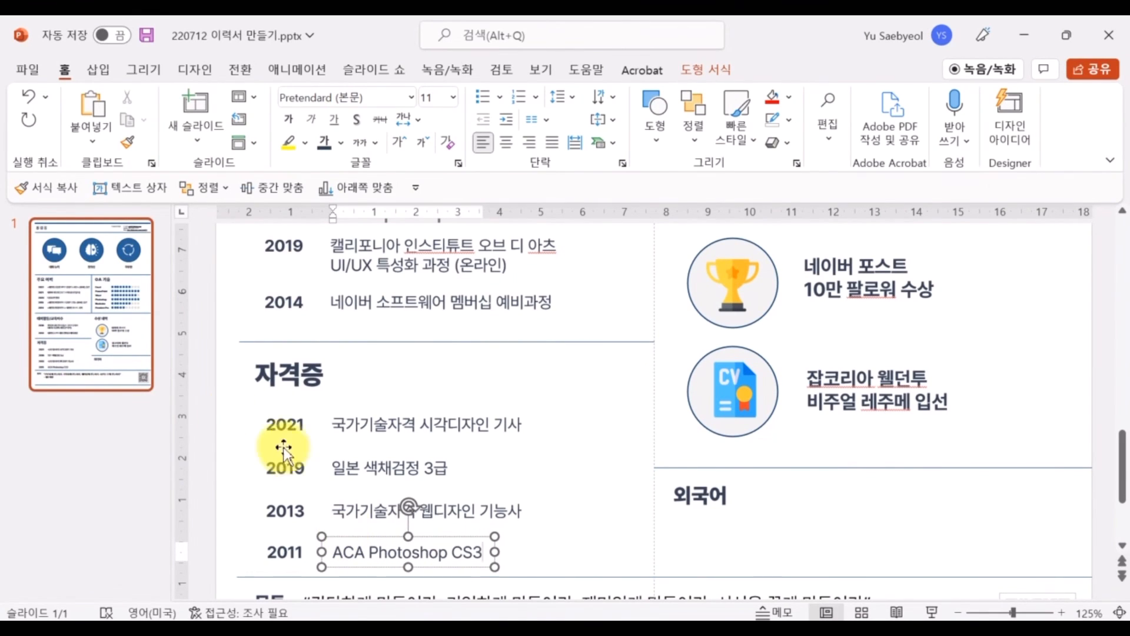
Left-align the four year labels and align the four certificate names
left_click_drag(224, 386, 320, 577)
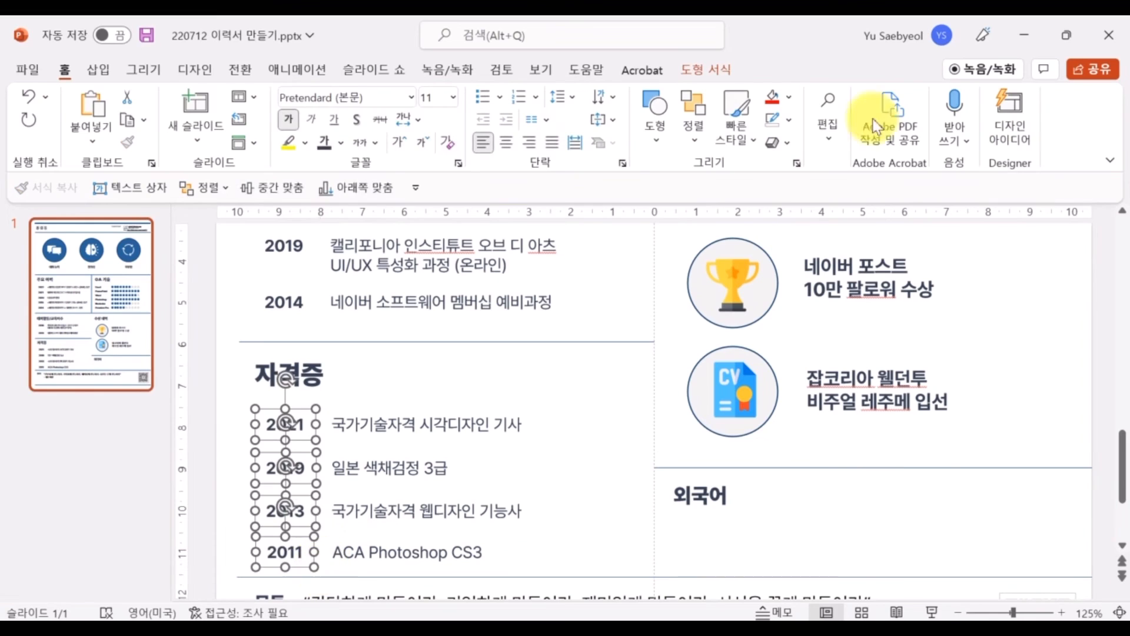
left_click(690, 141)
mouse_move(788, 426)
left_click(902, 369)
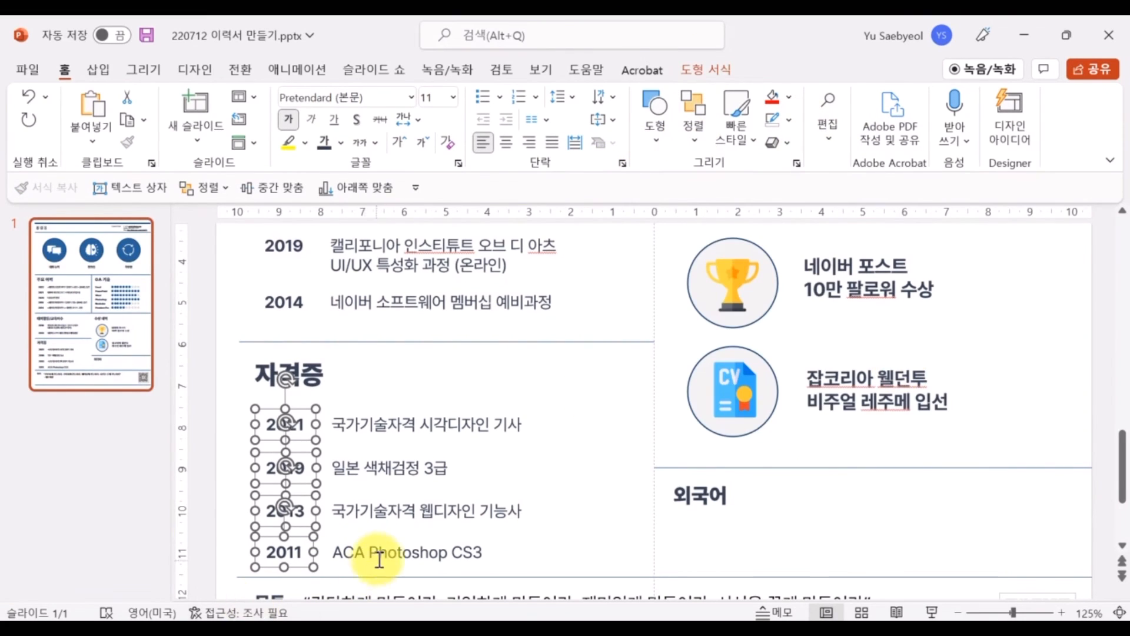
left_click(378, 557)
left_click(368, 507, "shift")
left_click(368, 465, "shift")
left_click(366, 422, "shift")
left_click(693, 117)
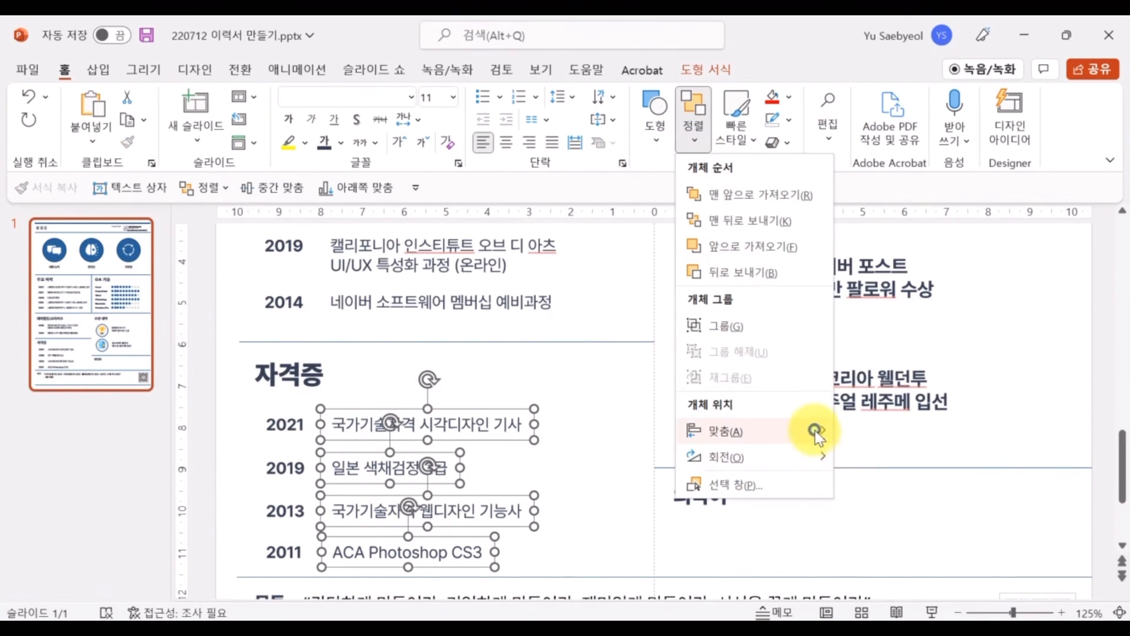
mouse_move(814, 430)
left_click(893, 390)
left_click(577, 536)
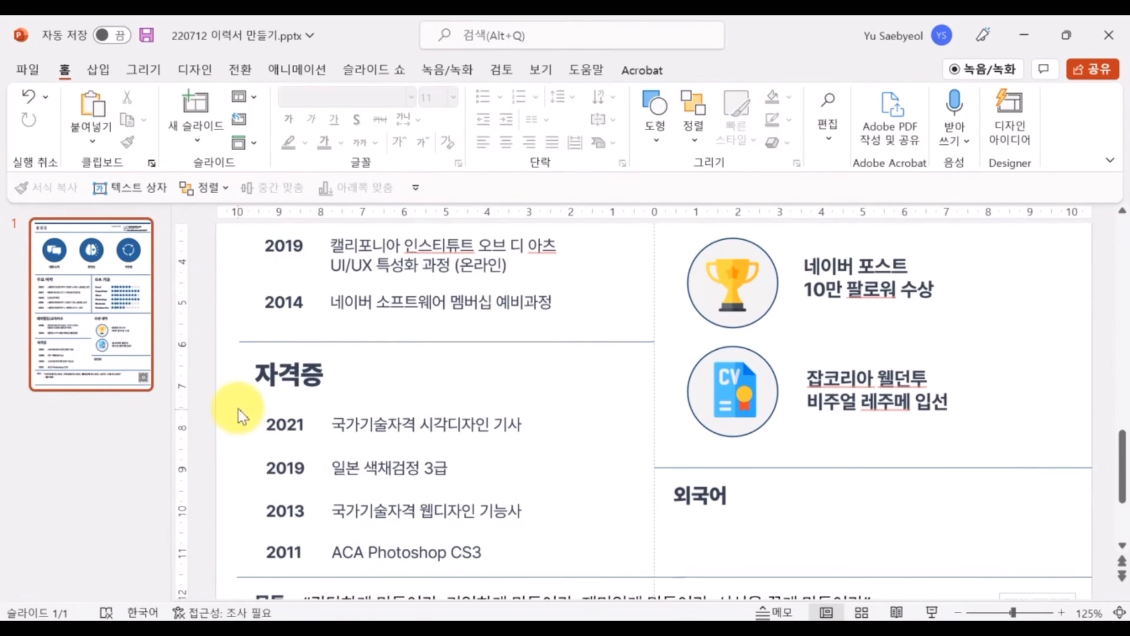
Nudge the 자격증 list slightly up and copy the 2021 year label into the 외국어 section
left_click_drag(237, 405, 545, 574)
left_click_drag(275, 548, 265, 544)
left_click(592, 463)
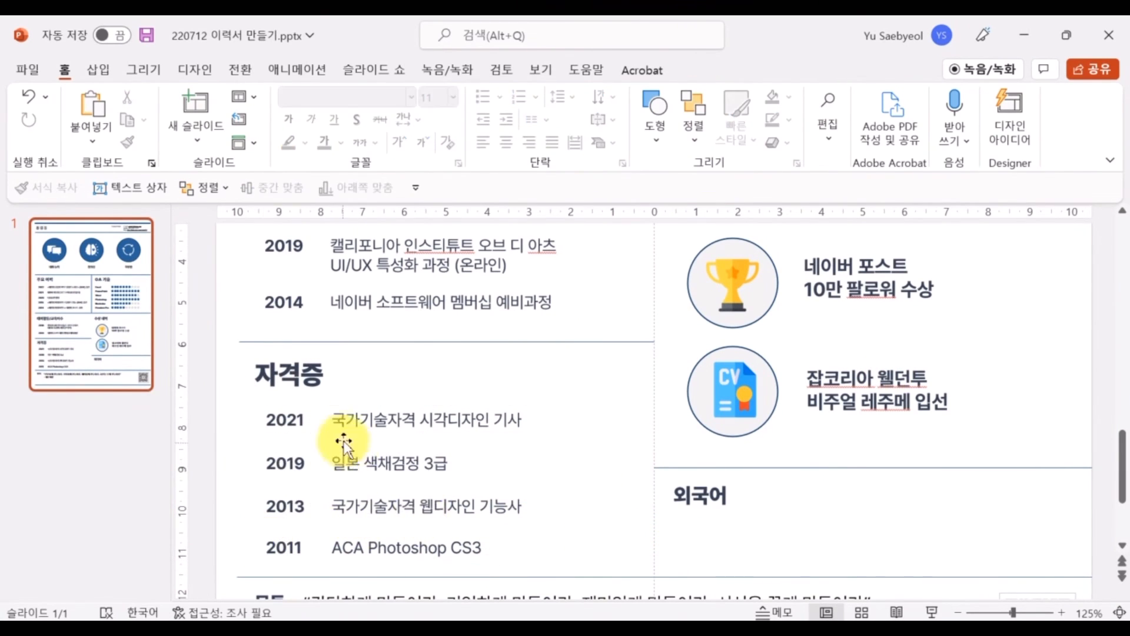
left_click(288, 419)
left_click(379, 419, "shift")
left_click(562, 383)
left_click_drag(314, 419, 718, 529)
Make the copied year box read 영어 and a duplicate below it read 일본어
double_click(718, 528)
type("영어")
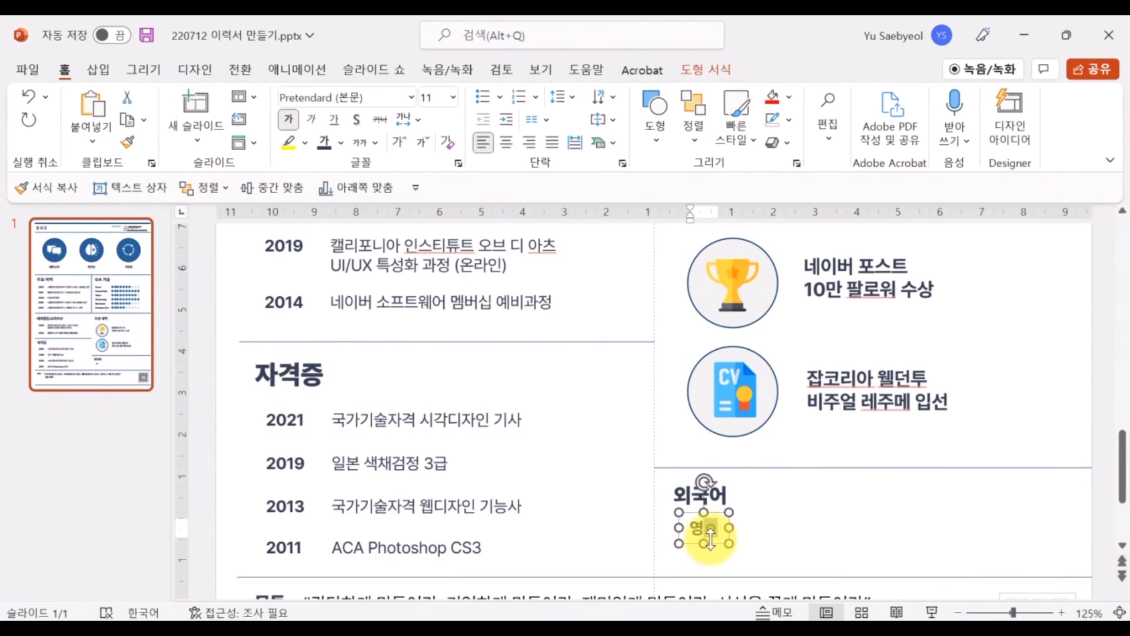
left_click(730, 536)
key("ctrl+d")
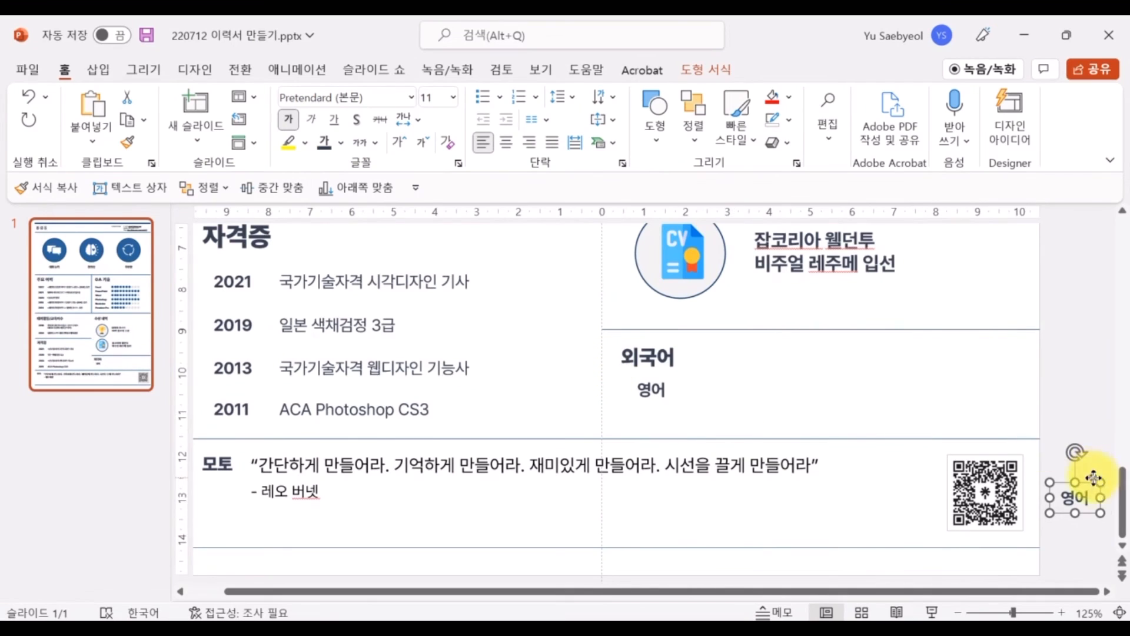
left_click_drag(1094, 478, 676, 399)
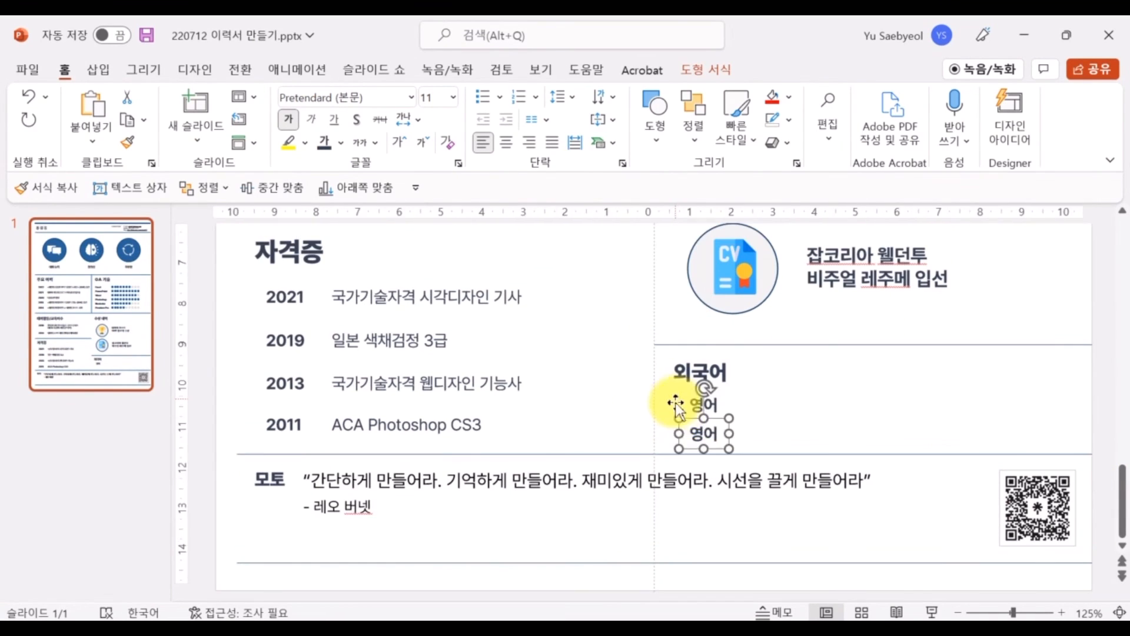
double_click(701, 434)
type("일본어")
key("ctrl+a")
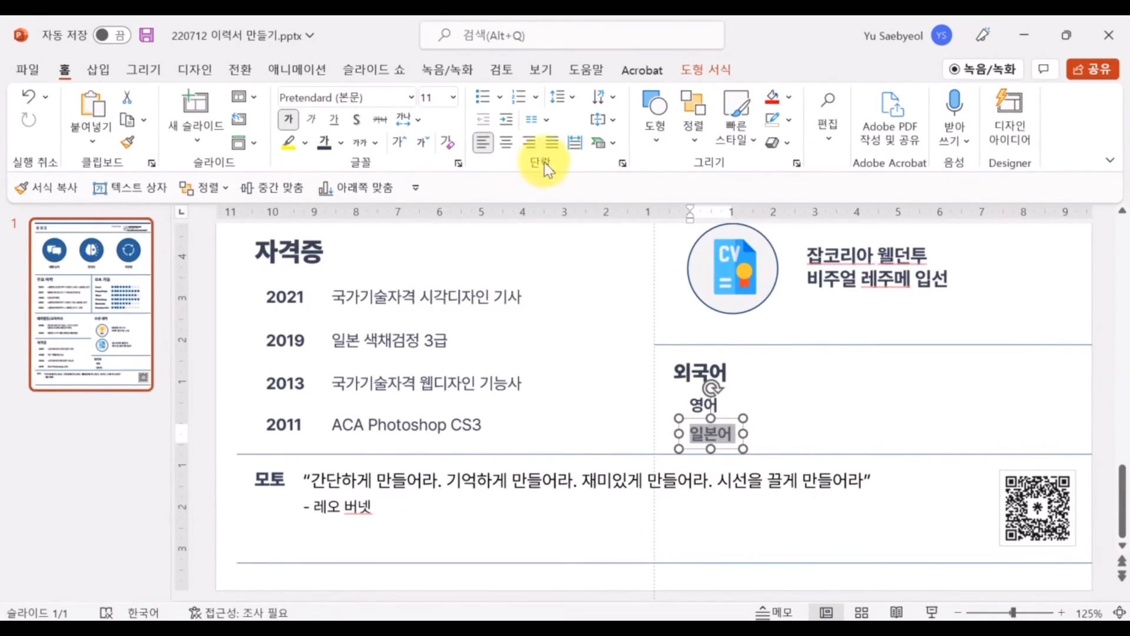
Right-align the 일본어 and 영어 text and line 일본어 up under 영어
left_click(530, 143)
double_click(697, 409)
left_click(528, 143)
left_click(730, 435)
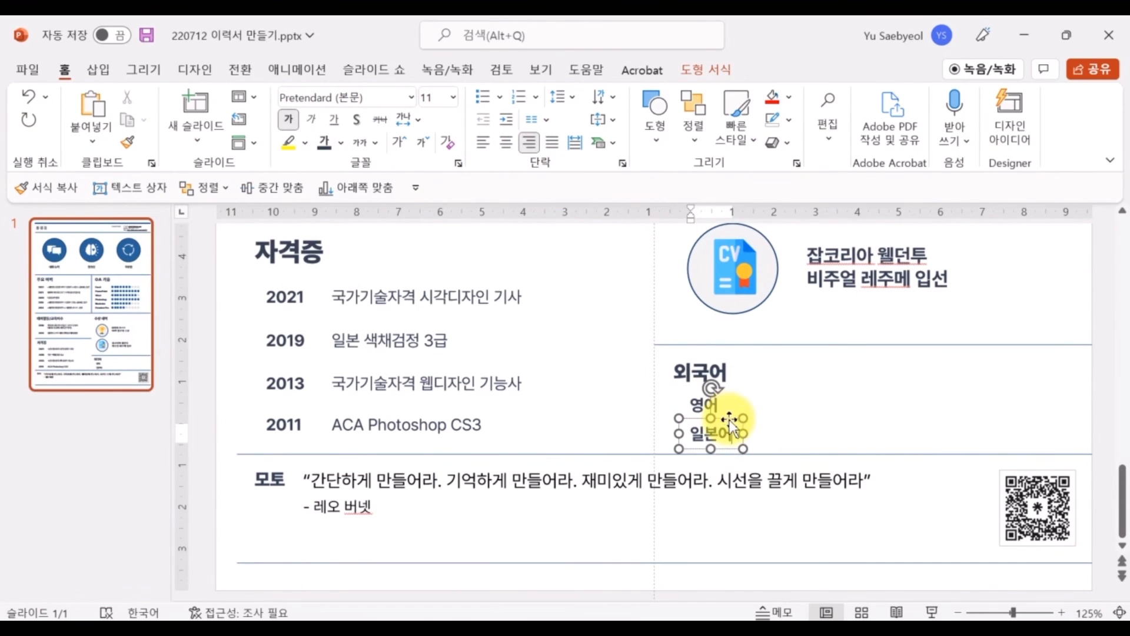
left_click_drag(730, 420, 725, 396)
left_click(717, 394, "shift")
left_click(720, 373, "shift")
left_click(805, 410)
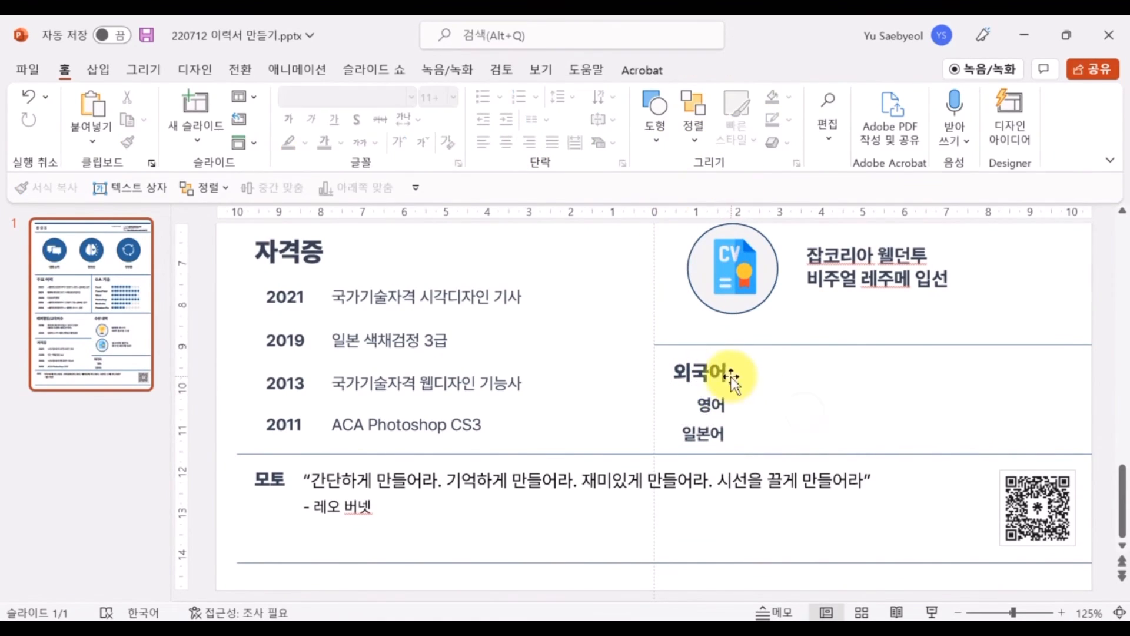
Right-align the 외국어 heading and align all three boxes on their right edges
double_click(728, 378)
left_click(525, 140)
left_click(722, 404, "shift")
left_click(721, 433, "shift")
left_click(694, 142)
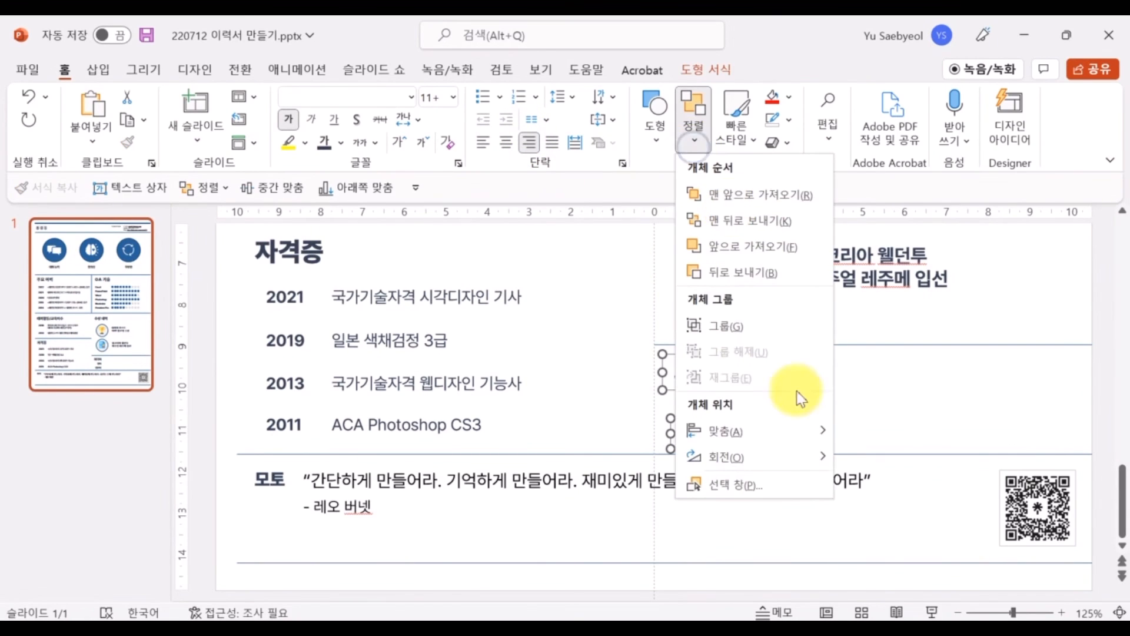
mouse_move(804, 431)
left_click(903, 419)
left_click(824, 398)
left_click(729, 369)
left_click(715, 374)
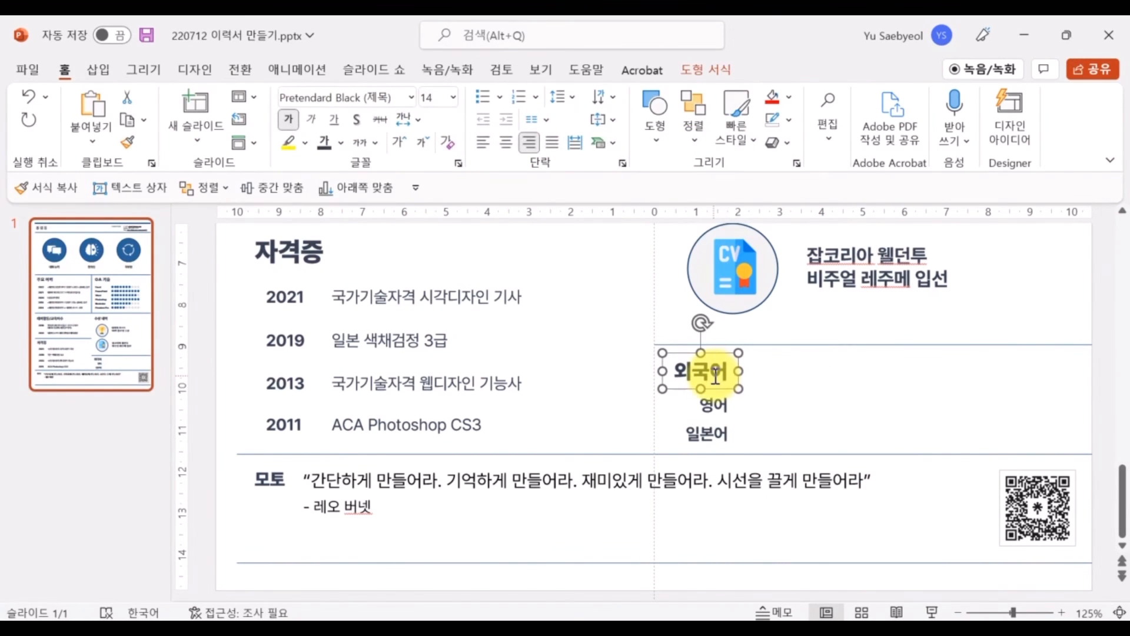
left_click(757, 421)
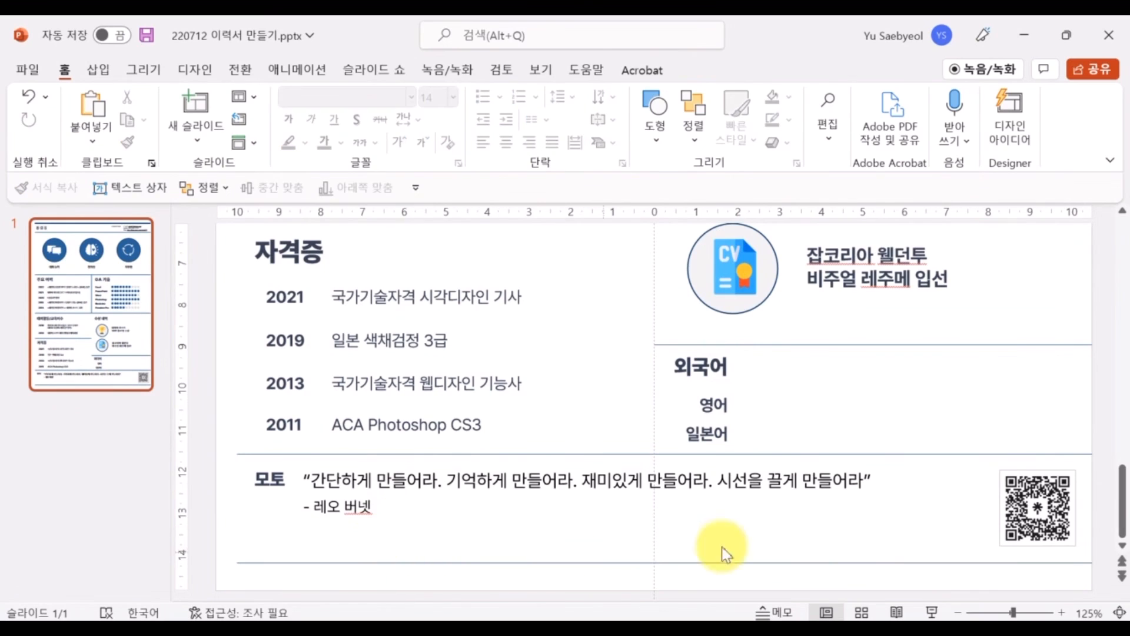
Copy the 모토 label down and retype it as 취미/특기
left_click(275, 476)
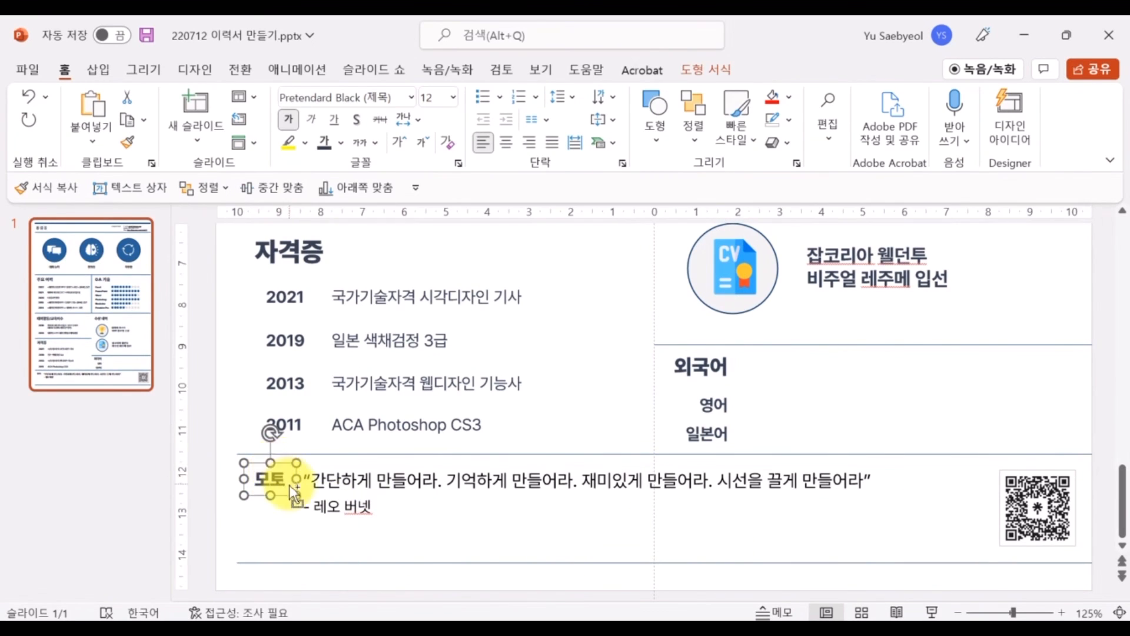
left_click_drag(274, 478, 287, 527)
type("취미")
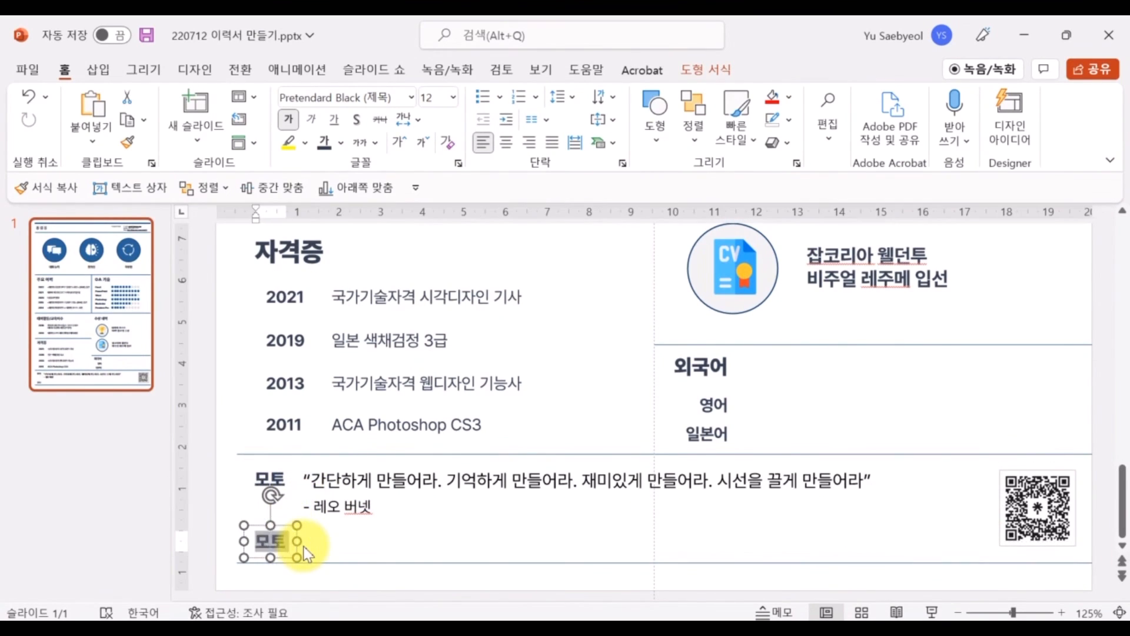
type("/특기")
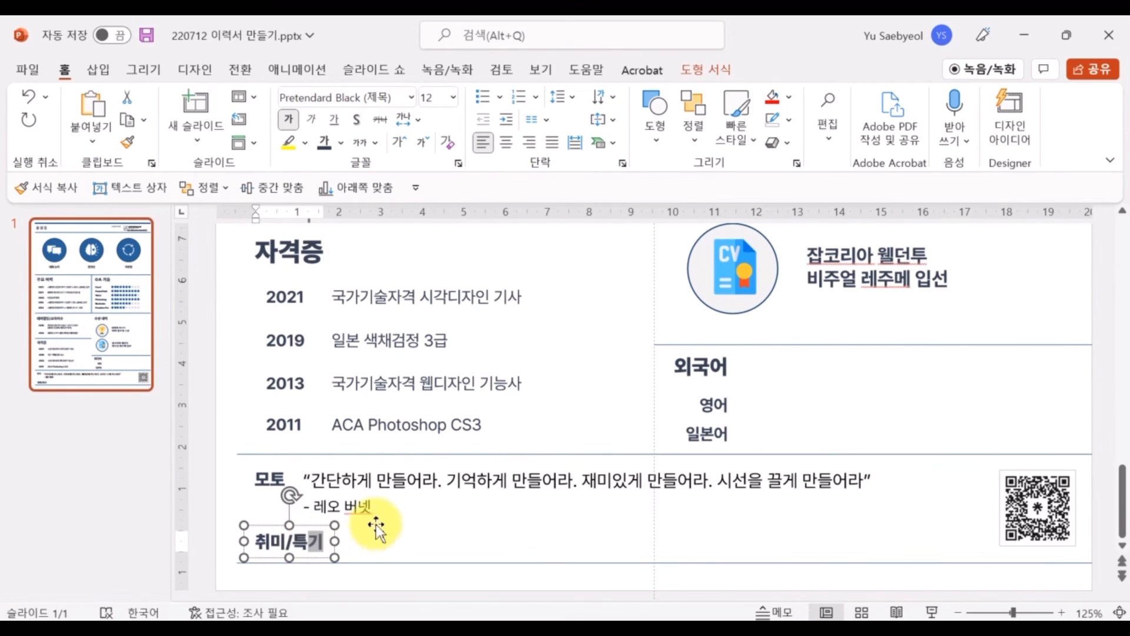
Copy the motto quote below and change it to 사진 촬영(DSLR, Go Pro 보유), 파워포인트
left_click(376, 521)
left_click_drag(386, 464, 430, 534)
left_click(361, 537)
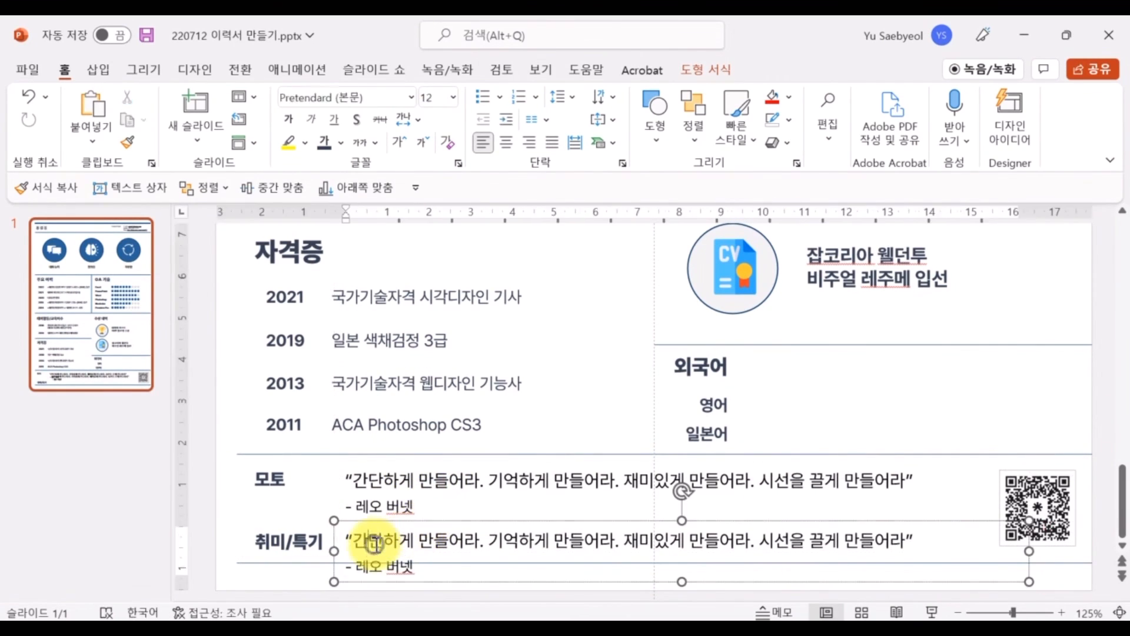
key("ctrl+a")
type("ㅅㅏ진 촬")
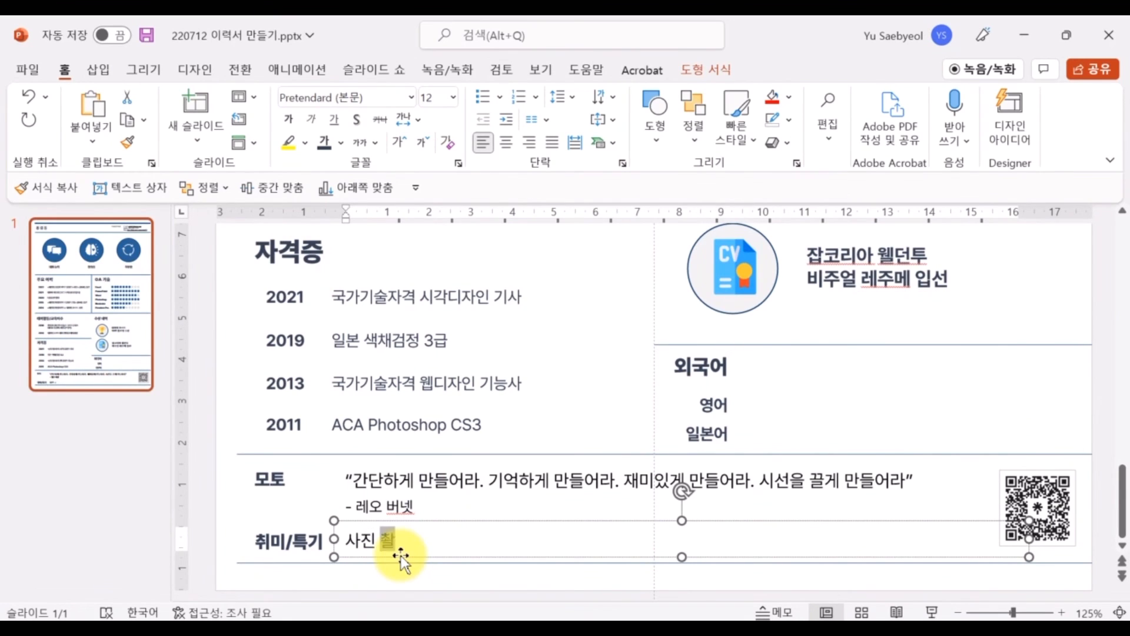
type("영, ")
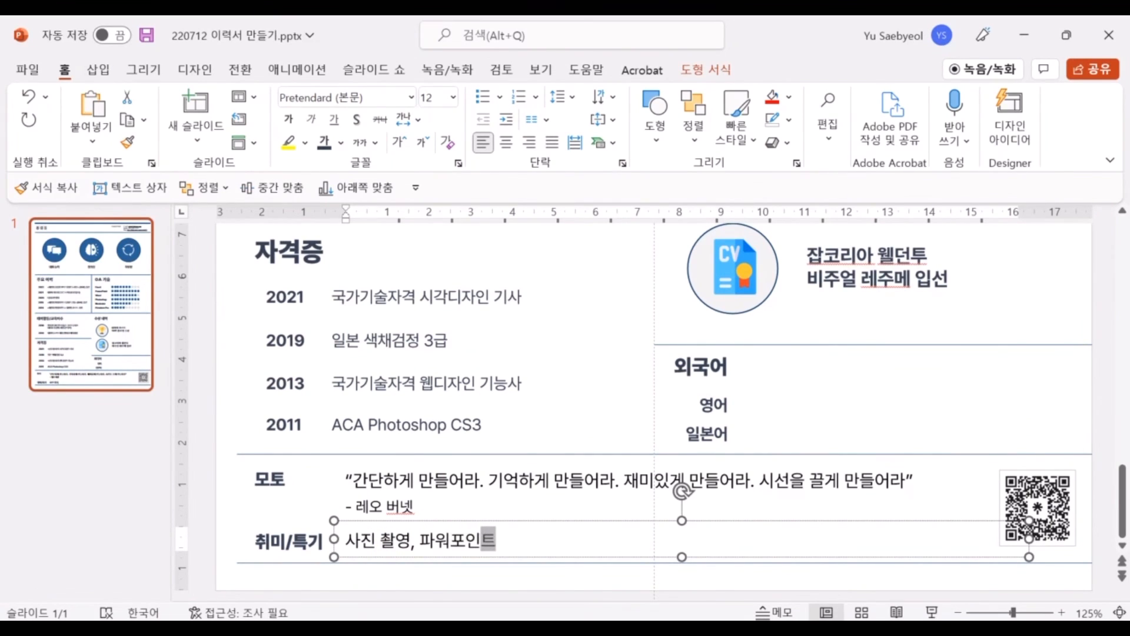
type("파워포인트")
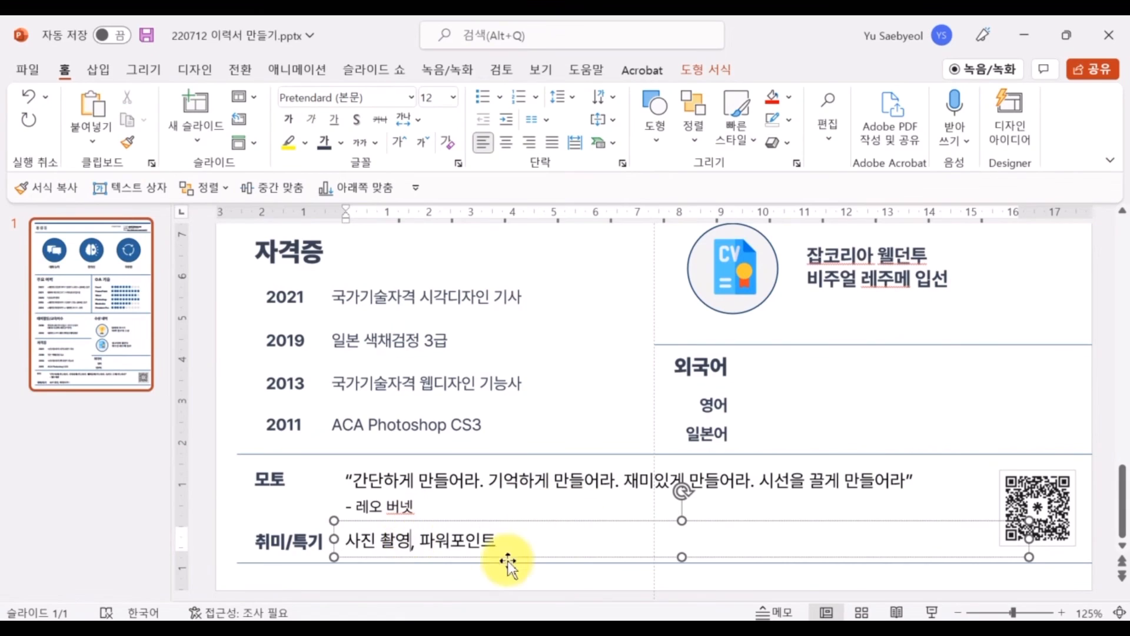
left_click(411, 539)
key("Hangul")
type("(DSLR")
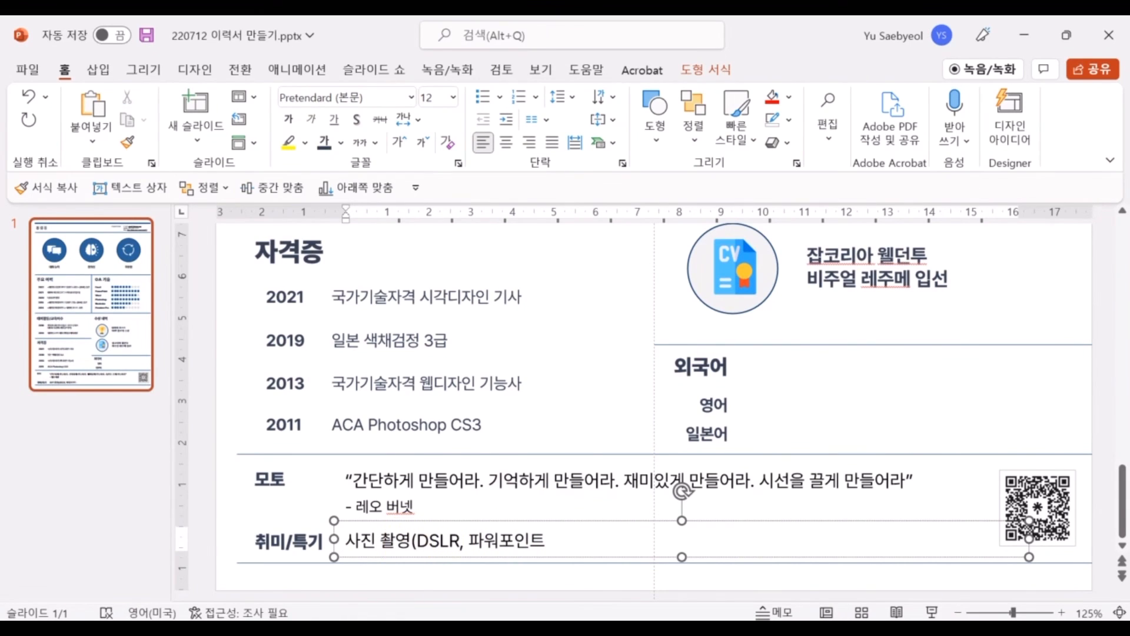
key("Hangul")
type("ㅂ")
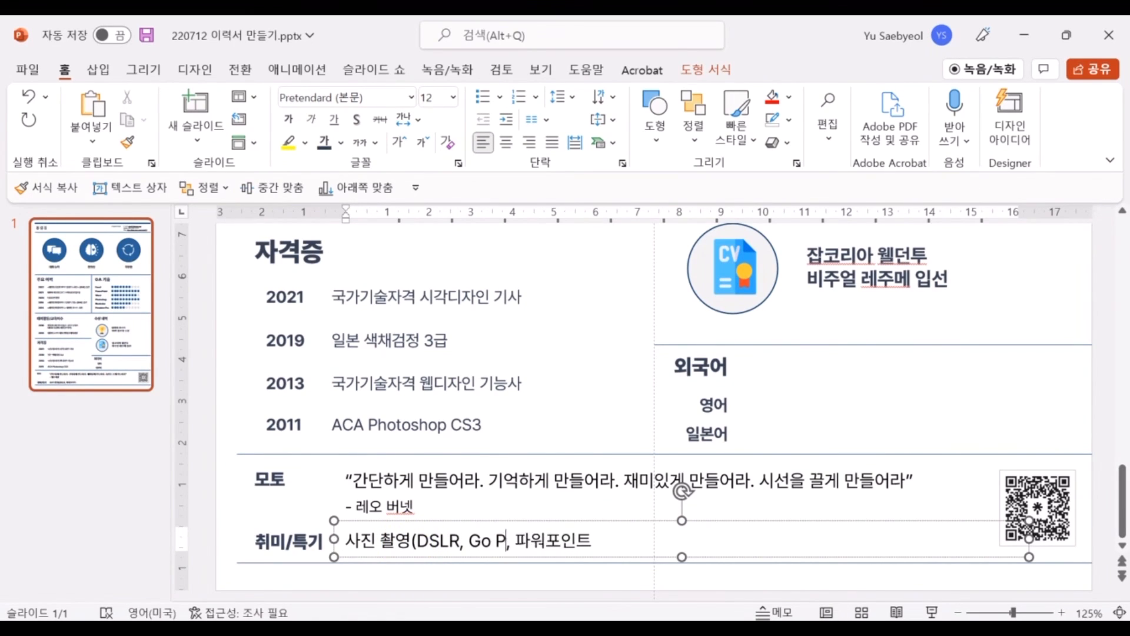
key("Hangul")
type(")")
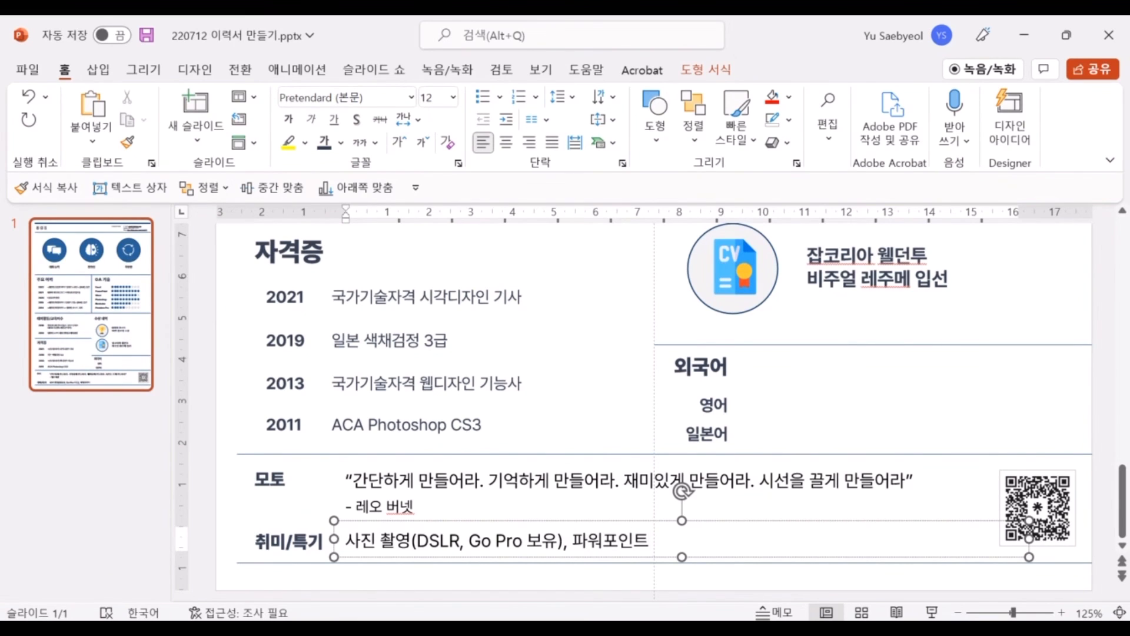
Copy the 일본 색채검정 3급 box beside 영어 and retype it as 'TOEIC Speaking Level 7'
left_click(465, 325)
left_click_drag(465, 325, 862, 391)
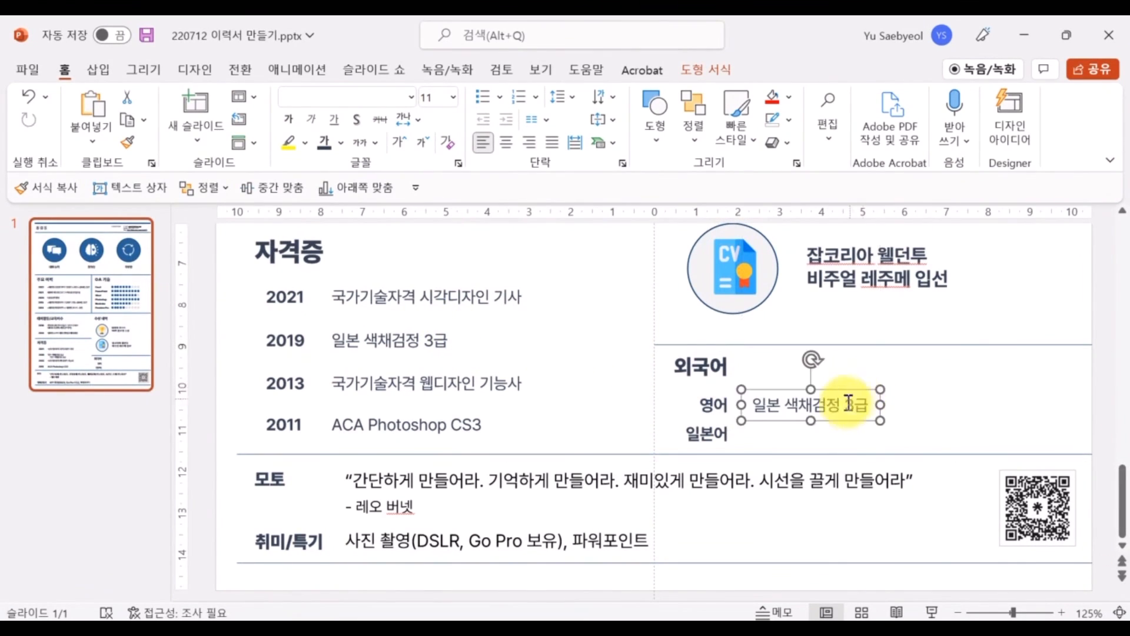
triple_click(850, 404)
type("TOEIC")
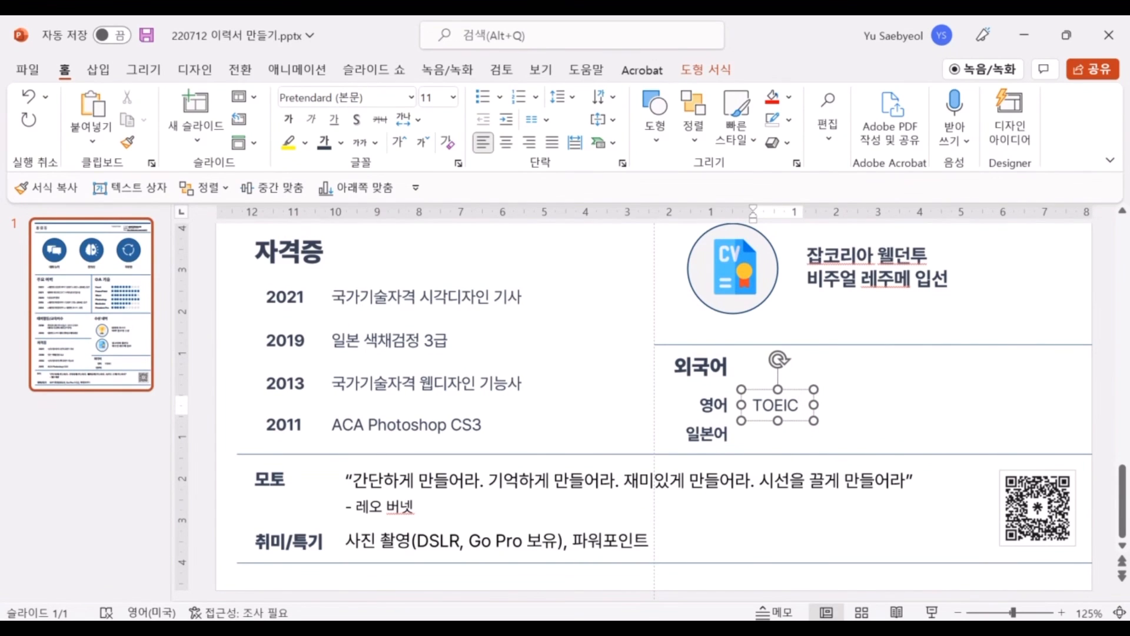
type(" Speaking Level 7")
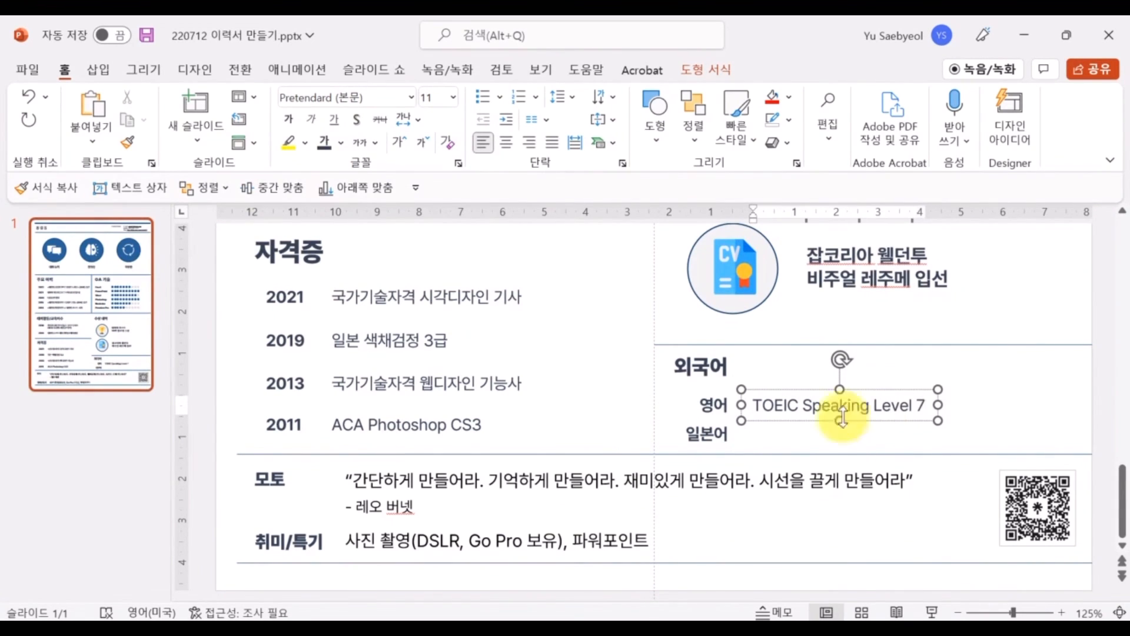
Make the certificate box beside 일본어 read 'JLPT N1급'
left_click_drag(842, 418, 555, 404)
triple_click(807, 436)
type("J")
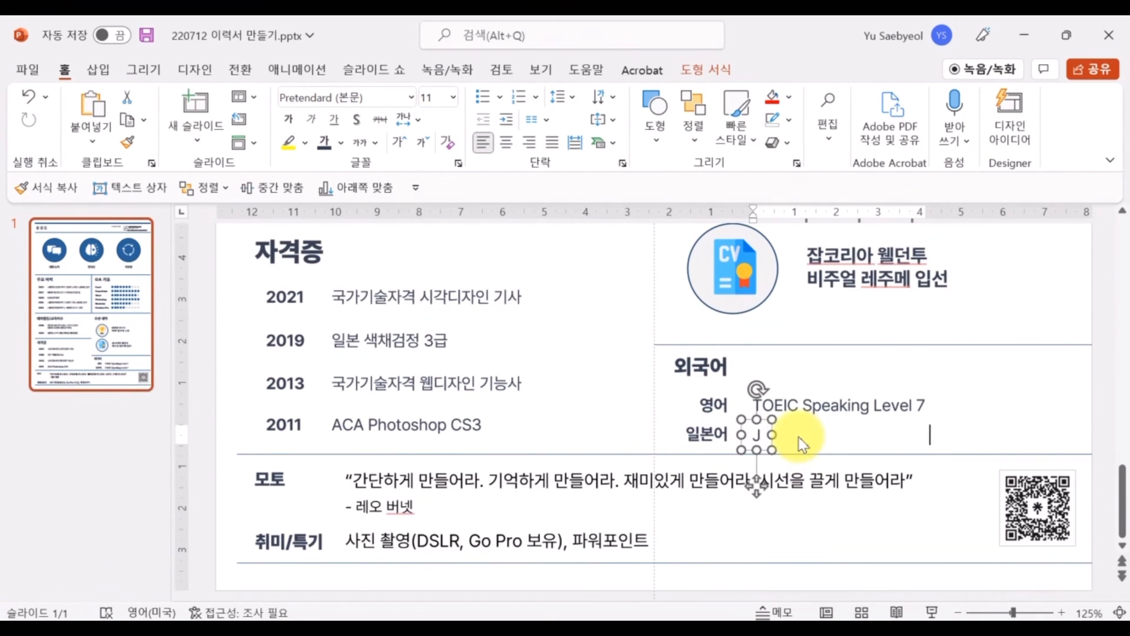
type("LPT N1급")
Align the TOEIC and JLPT boxes level with their 영어 and 일본어 labels
left_click(777, 404, "shift")
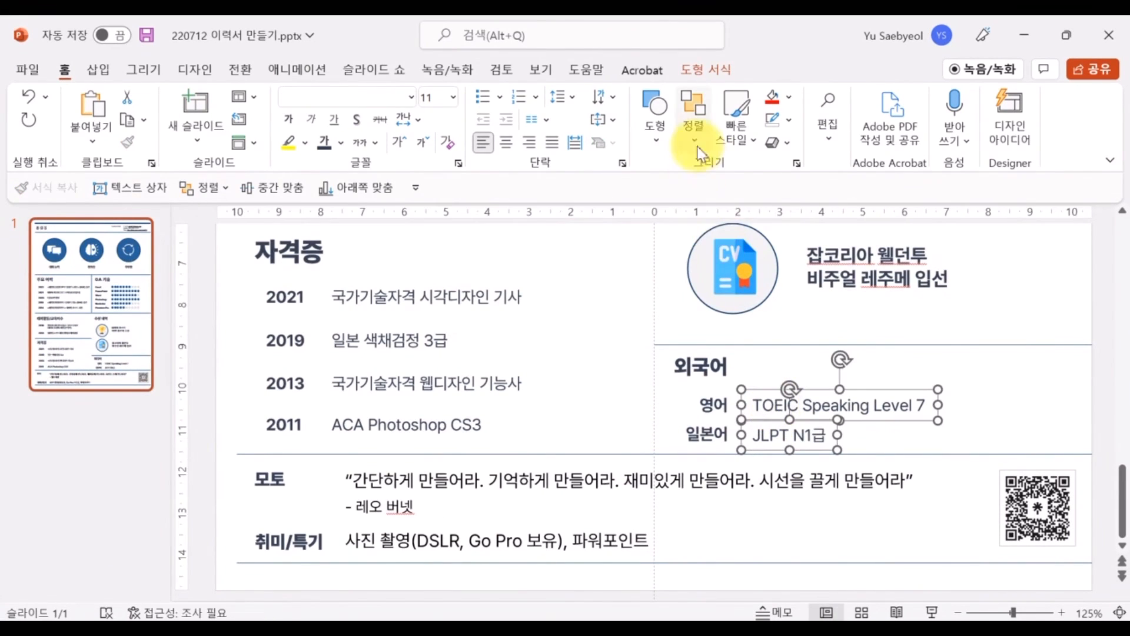
left_click(705, 434)
left_click(775, 432)
left_click_drag(778, 420, 767, 390)
left_click(770, 404)
left_click(969, 397)
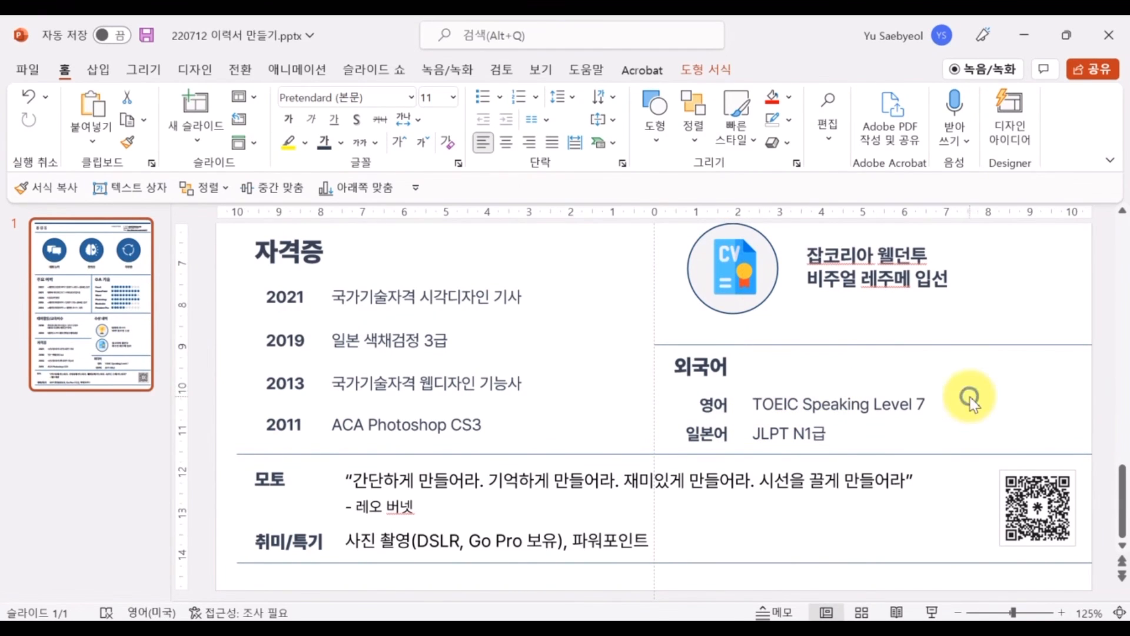
Zoom out to the full page and start saving the resume as PDF (*.pdf)
left_click(960, 613)
left_click(959, 613)
left_click(960, 612)
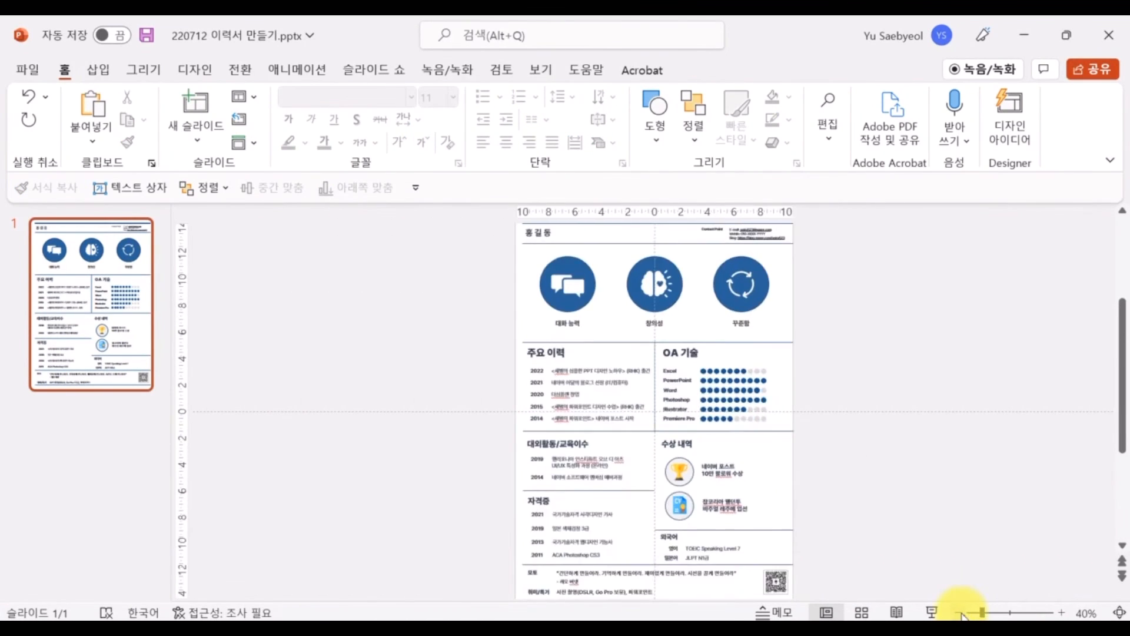
left_click(959, 612)
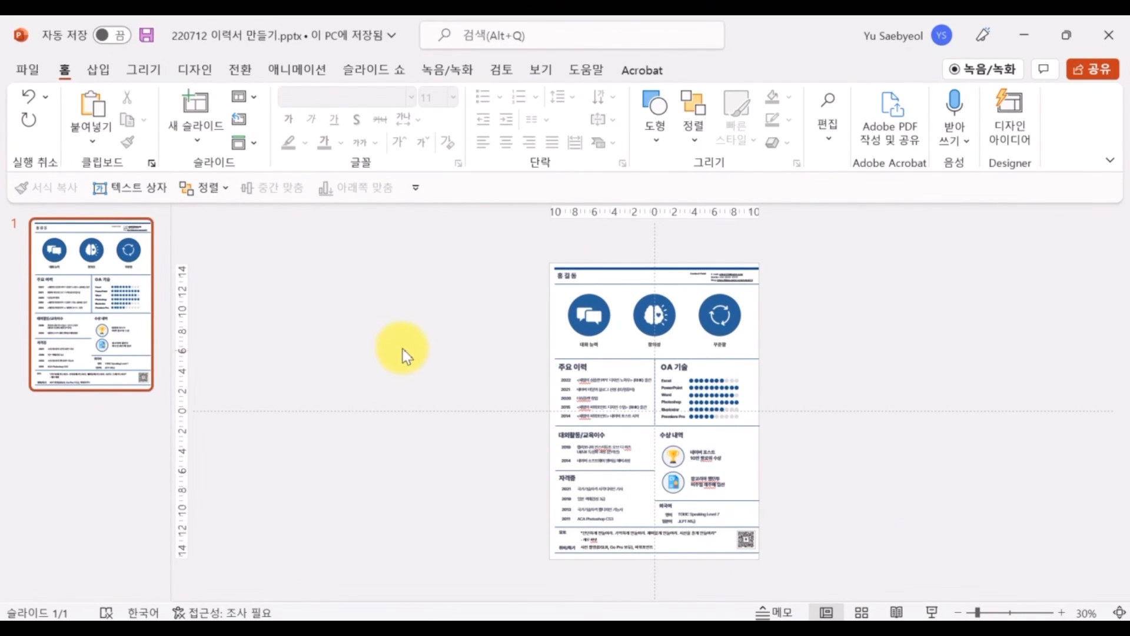
key("F12")
left_click(442, 355)
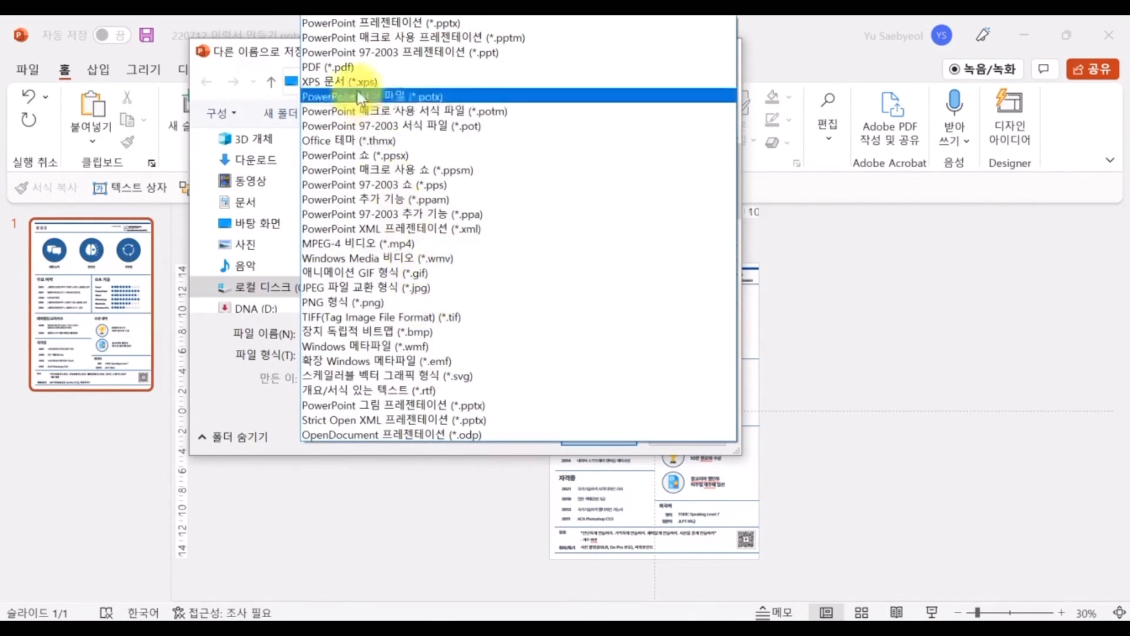
left_click(378, 93)
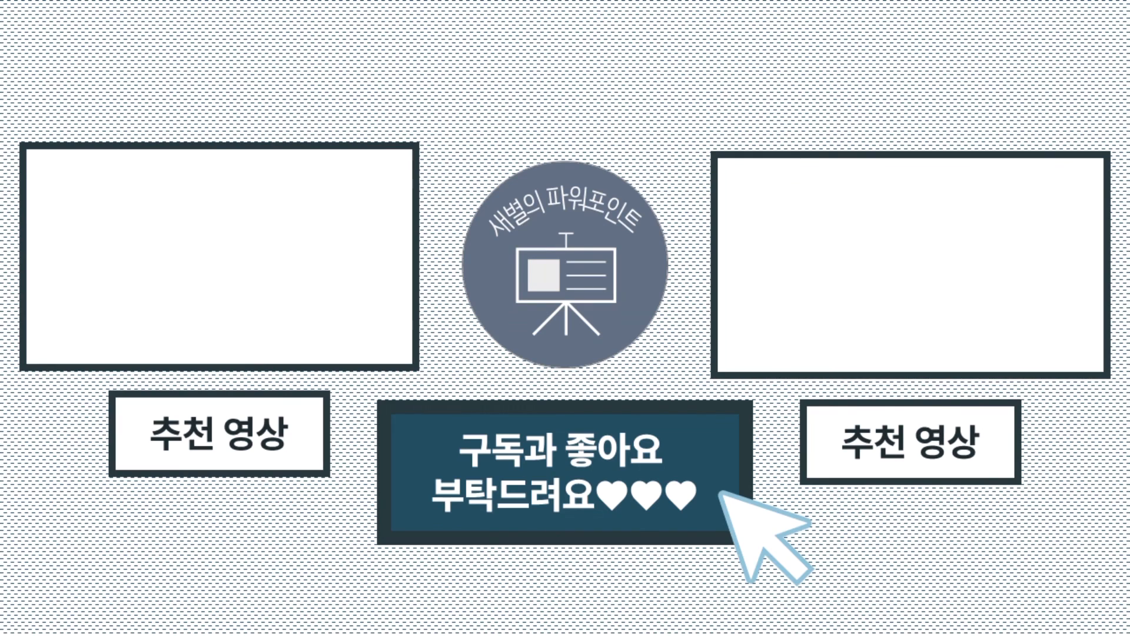